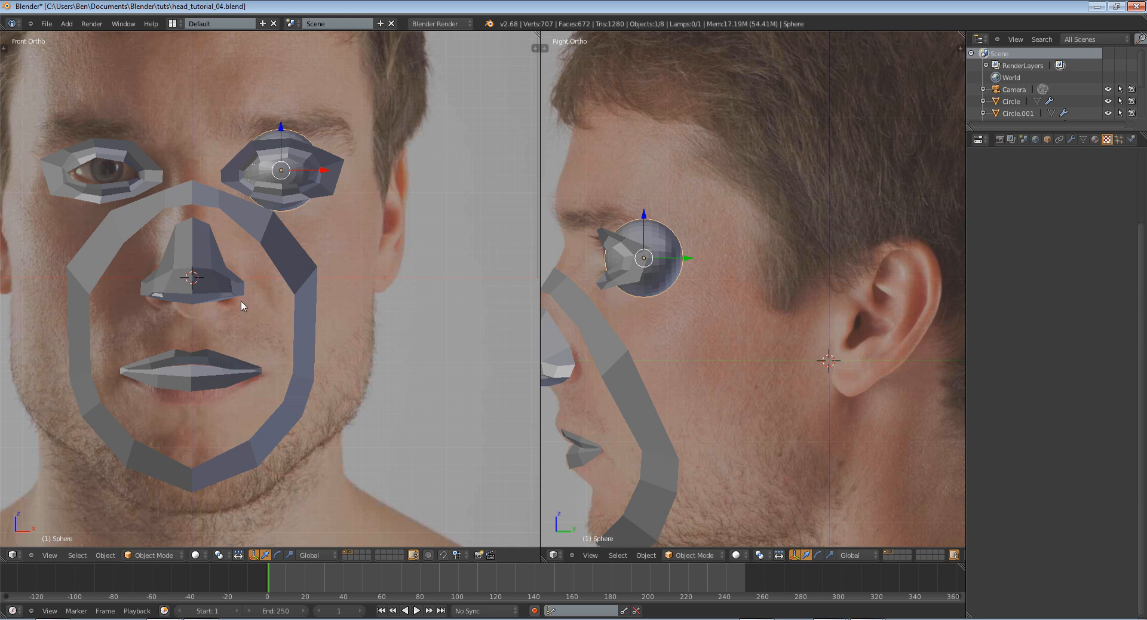
# Examine the modelled eyes, nose and mouth against the reference photos in the front and side views
pyautogui.keyDown('shift'); pyautogui.moveTo(667, 396); pyautogui.dragTo(734, 306, button='middle'); pyautogui.keyUp('shift')
pyautogui.scroll(3, 716, 346)
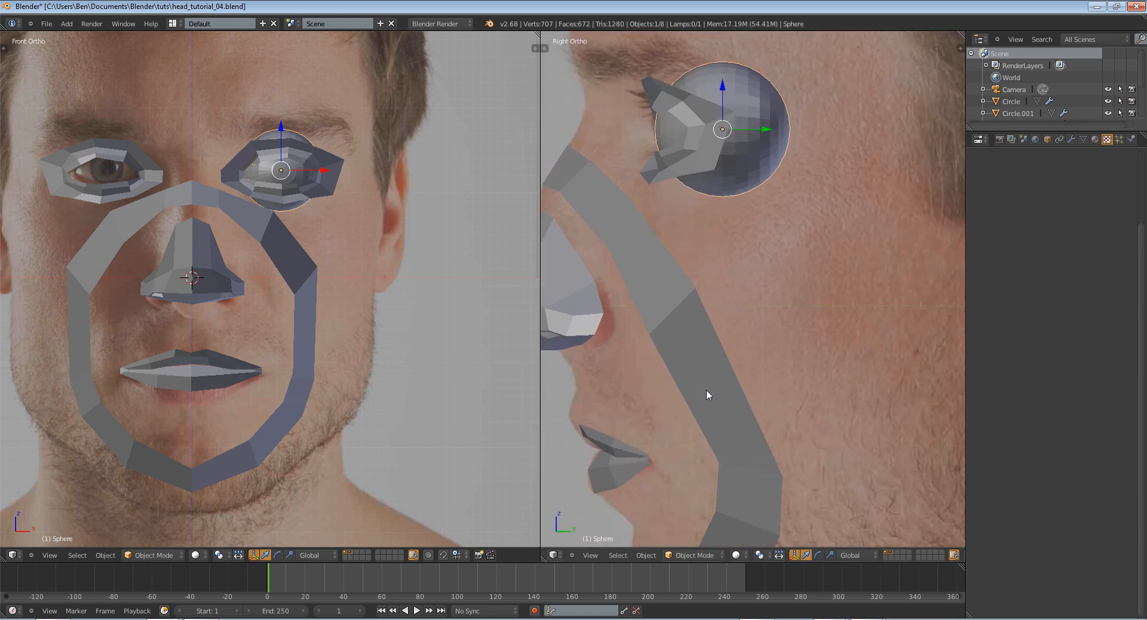
pyautogui.rightClick(615, 449)
pyautogui.scroll(-2, 272, 334)
pyautogui.scroll(4, 214, 356)
pyautogui.press('a')
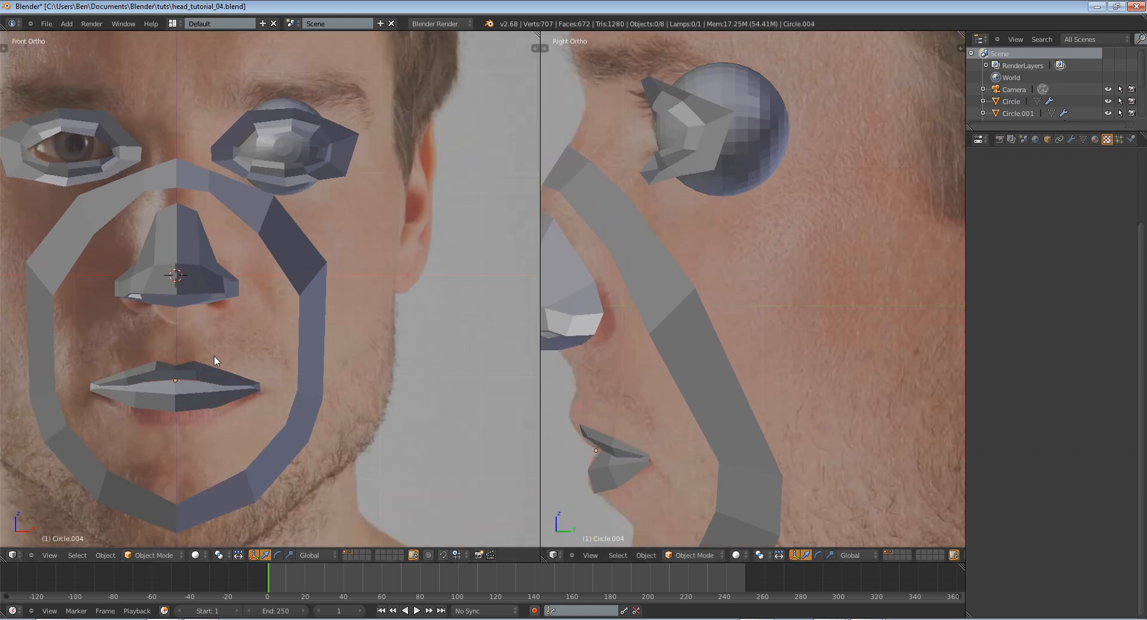
pyautogui.rightClick(212, 381)
pyautogui.press('z')
pyautogui.press('z')
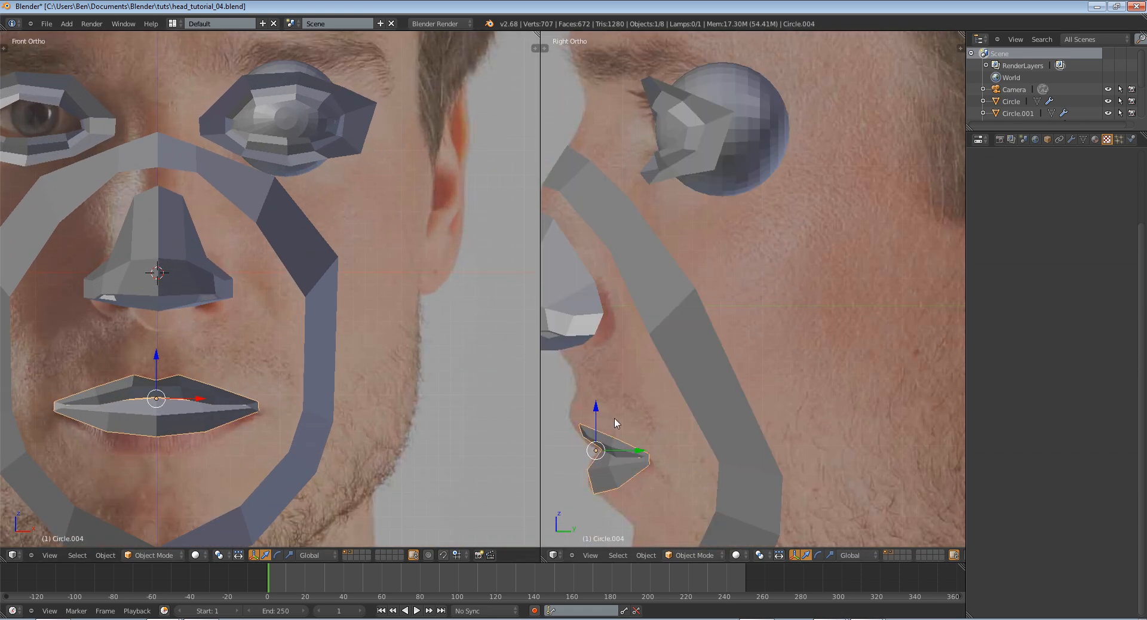
# Deselect the mouth mesh and switch the scene to an empty layer
pyautogui.scroll(-4, 261, 401)
pyautogui.press('a')
pyautogui.scroll(4, 276, 384)
pyautogui.scroll(-4, 277, 384)
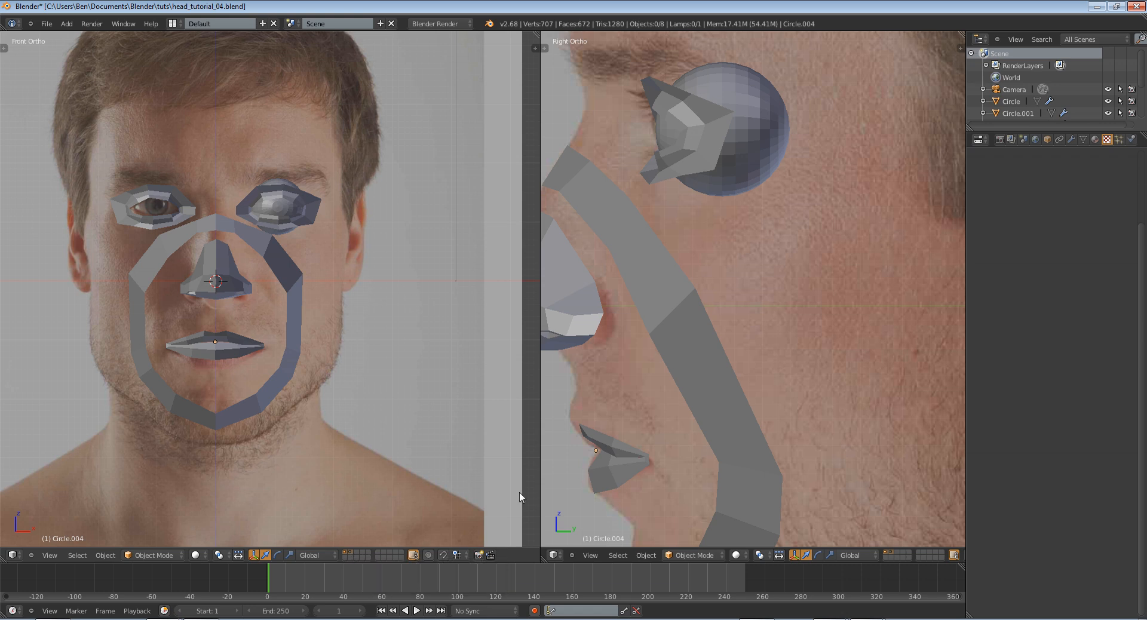
pyautogui.click(354, 553)
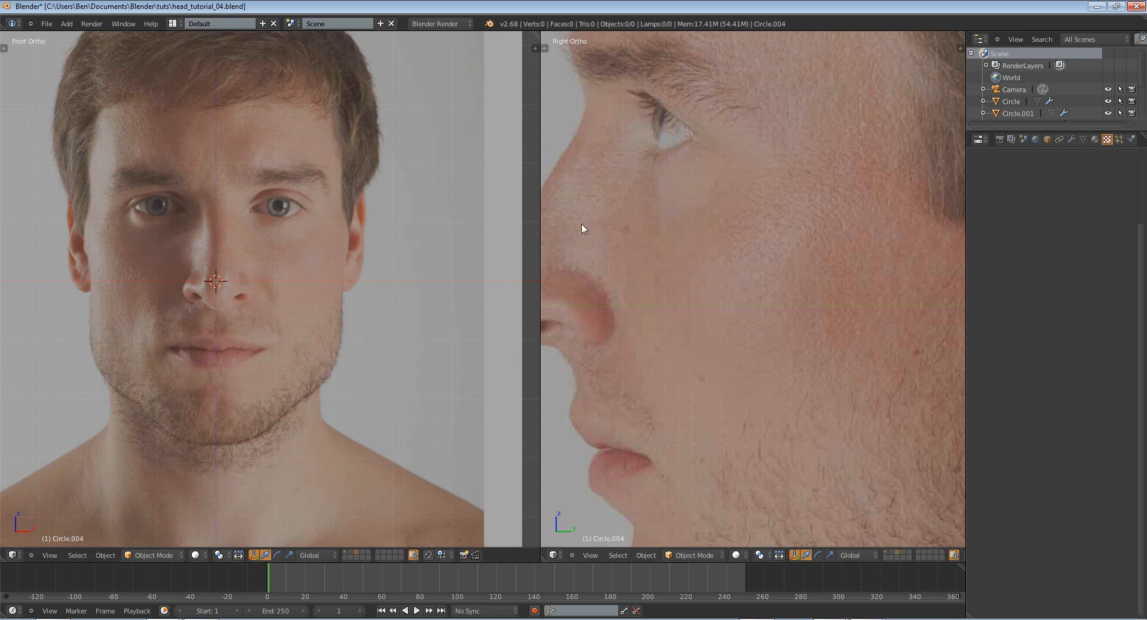
# Circle the iris in the front reference photo with a freehand annotation stroke and erase the stroke
pyautogui.scroll(8, 303, 213)
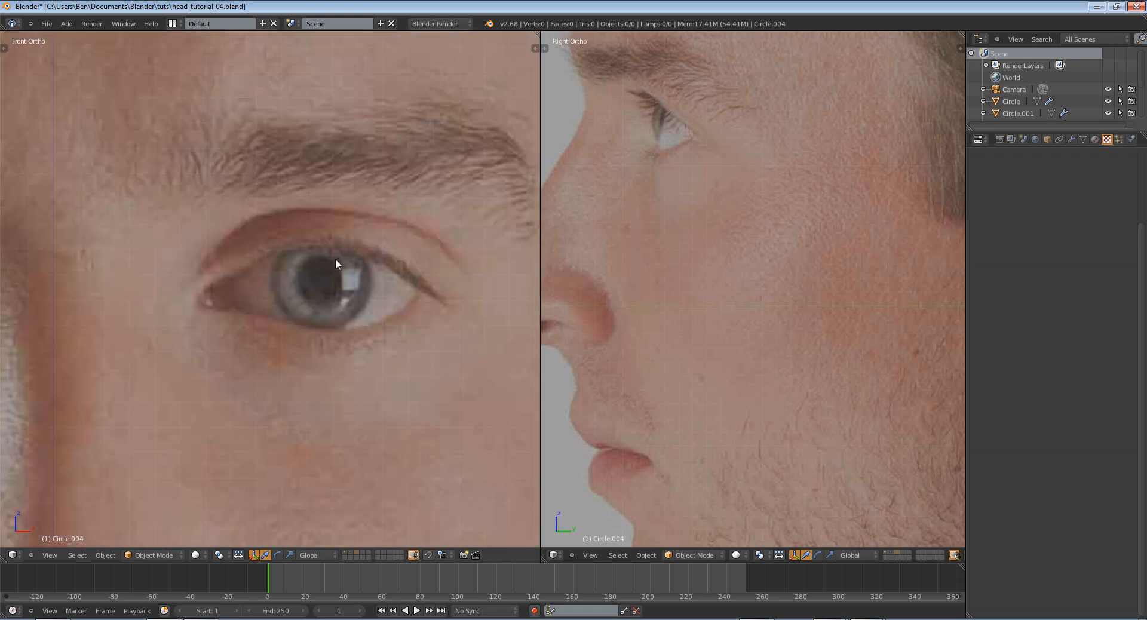
pyautogui.moveTo(298, 238)
pyautogui.mouseDown()
pyautogui.moveTo(286, 299)
pyautogui.moveTo(363, 298)
pyautogui.moveTo(332, 245)
pyautogui.mouseUp()
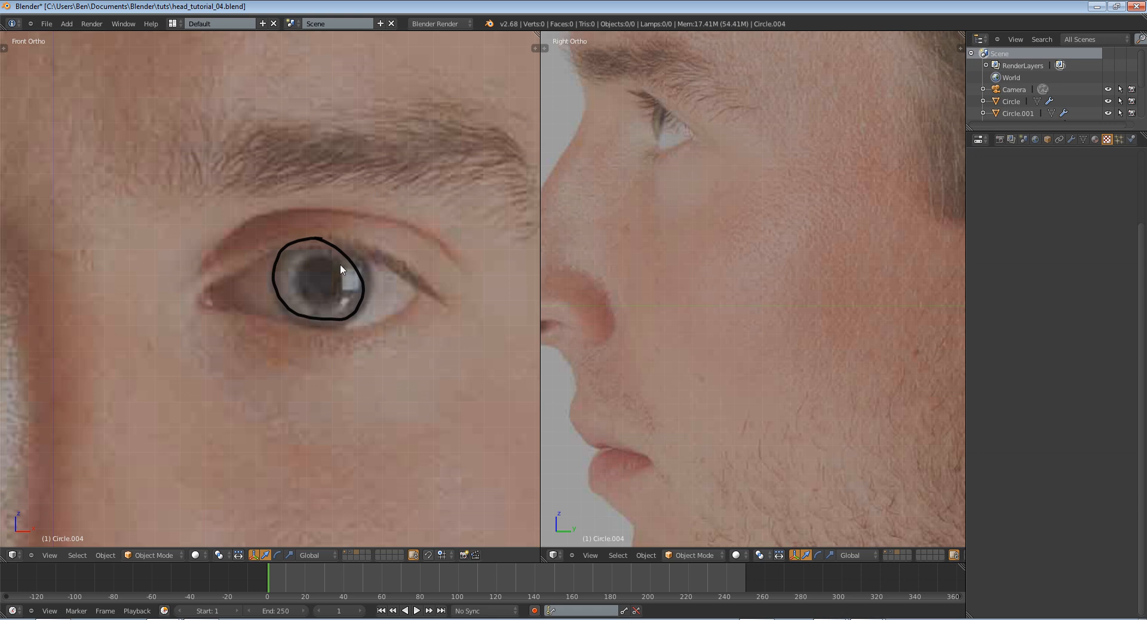
pyautogui.moveTo(338, 263)
pyautogui.mouseDown(button='right')
pyautogui.moveTo(278, 277)
pyautogui.moveTo(378, 283)
pyautogui.moveTo(302, 296)
pyautogui.moveTo(327, 236)
pyautogui.moveTo(316, 315)
pyautogui.mouseUp(button='right')
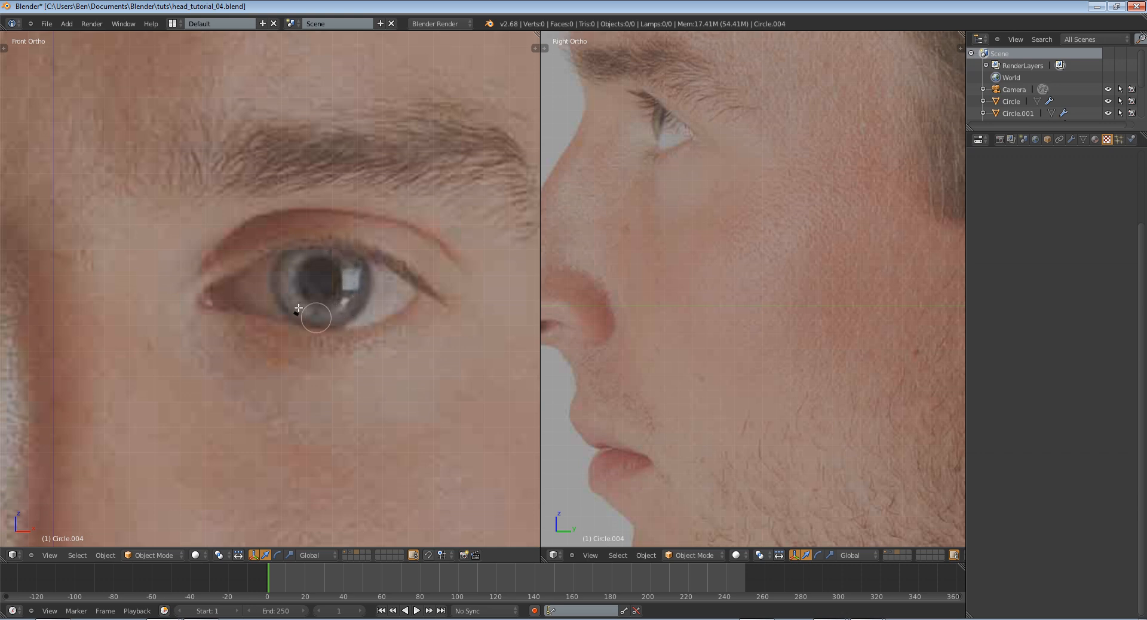
# Examine the eyes and the overall face in the front reference photo
pyautogui.scroll(-6, 293, 326)
pyautogui.scroll(2, 292, 324)
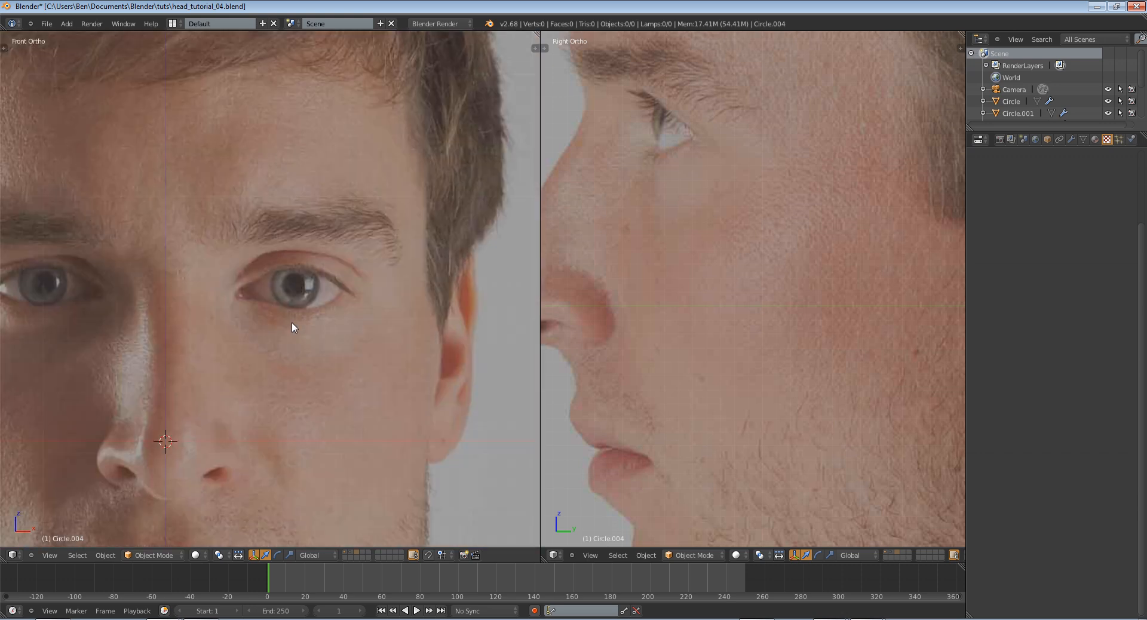
pyautogui.scroll(-2, 297, 325)
pyautogui.scroll(2, 299, 325)
pyautogui.scroll(-2, 316, 318)
pyautogui.scroll(2, 306, 321)
pyautogui.scroll(2, 357, 422)
pyautogui.scroll(-4, 326, 413)
pyautogui.scroll(2, 325, 402)
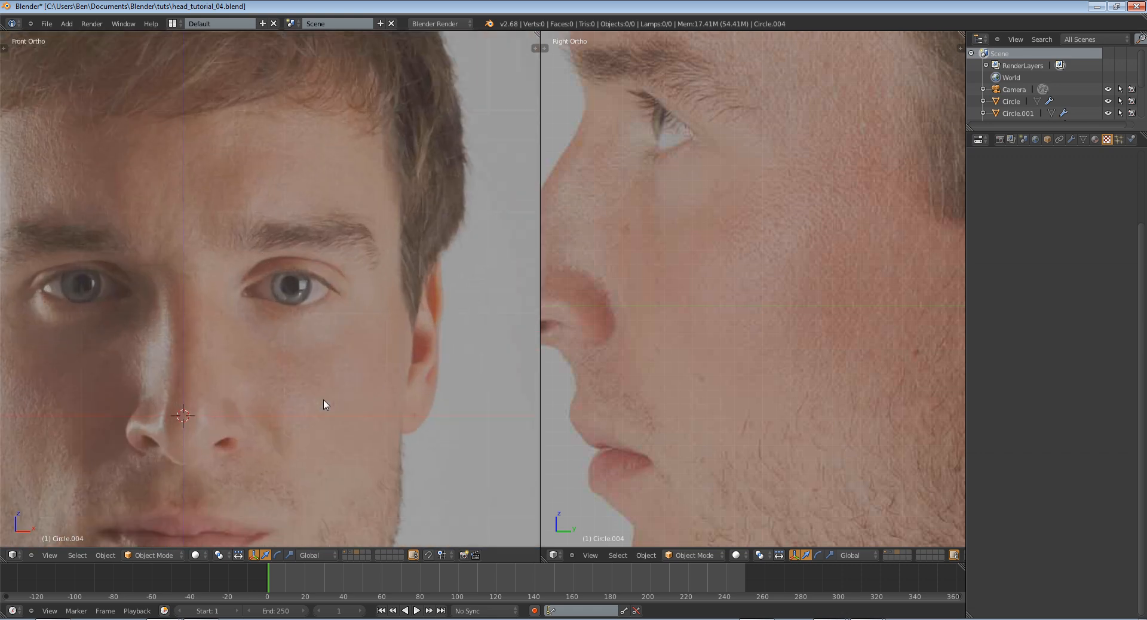
pyautogui.scroll(-3, 325, 406)
pyautogui.scroll(4, 367, 371)
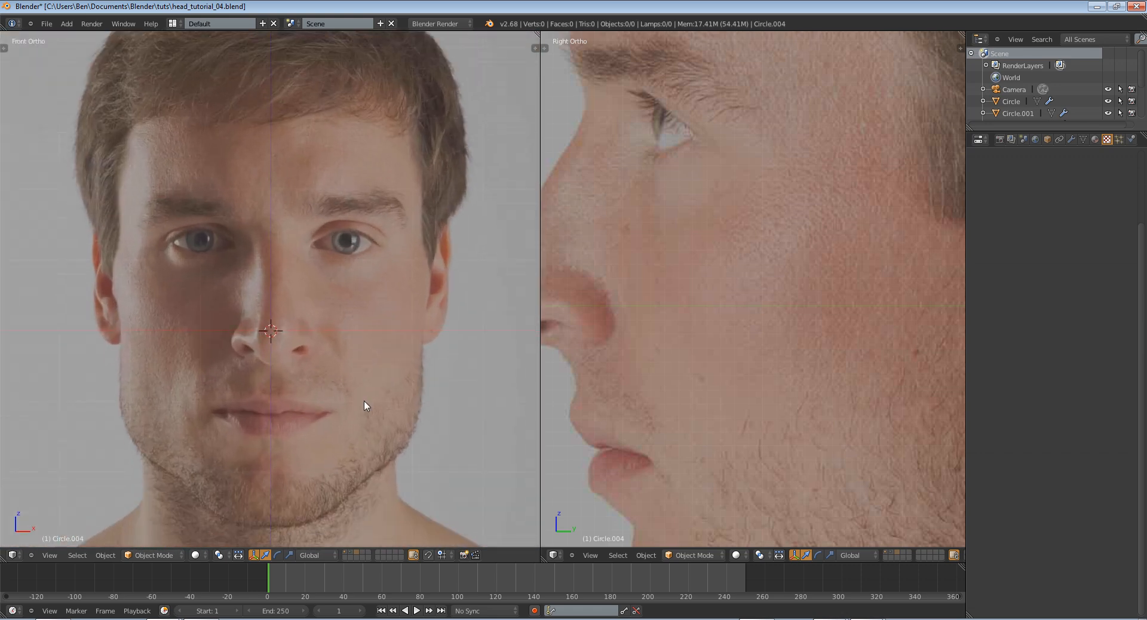
pyautogui.scroll(-2, 364, 400)
pyautogui.scroll(1, 364, 383)
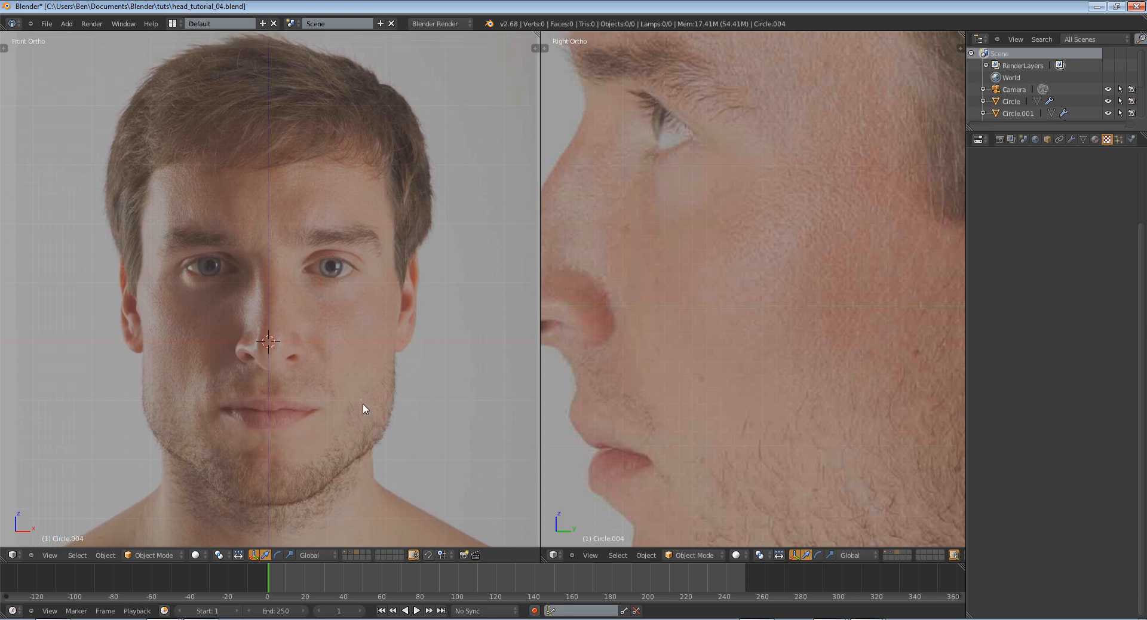
pyautogui.scroll(1, 364, 409)
pyautogui.scroll(-3, 371, 403)
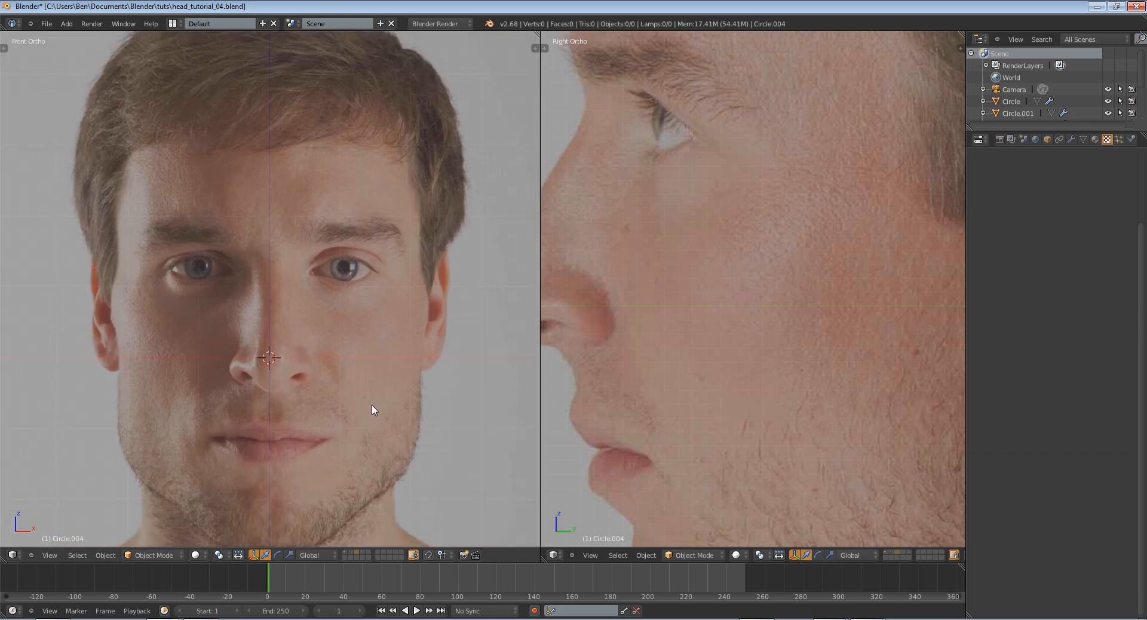
pyautogui.moveTo(341, 336); pyautogui.dragTo(356, 345, button='middle')
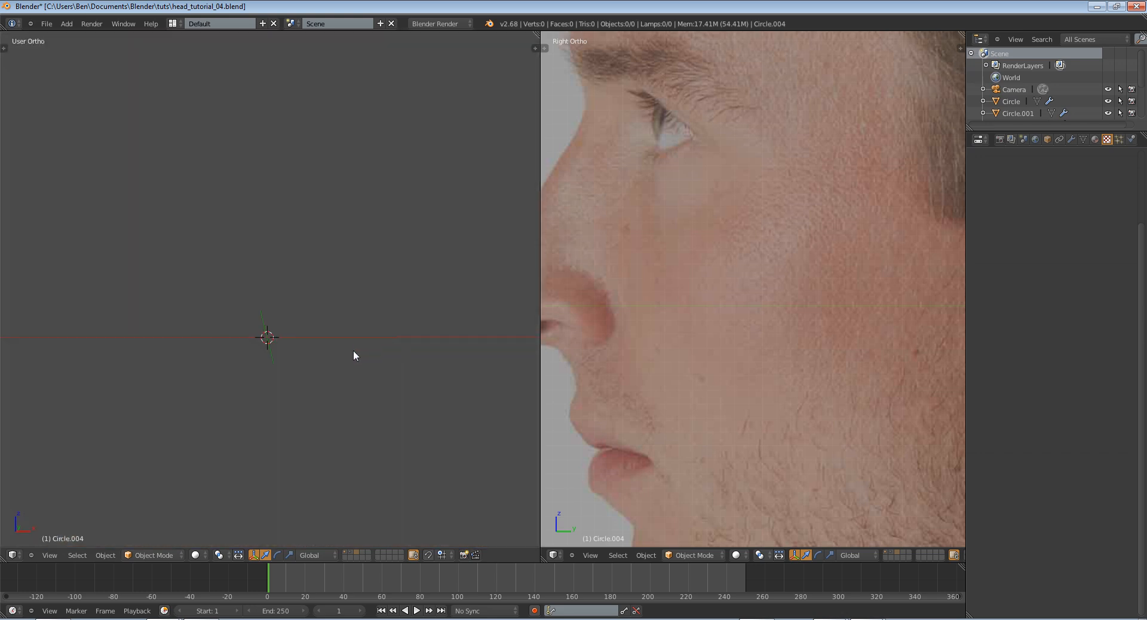
pyautogui.press('KP_1')
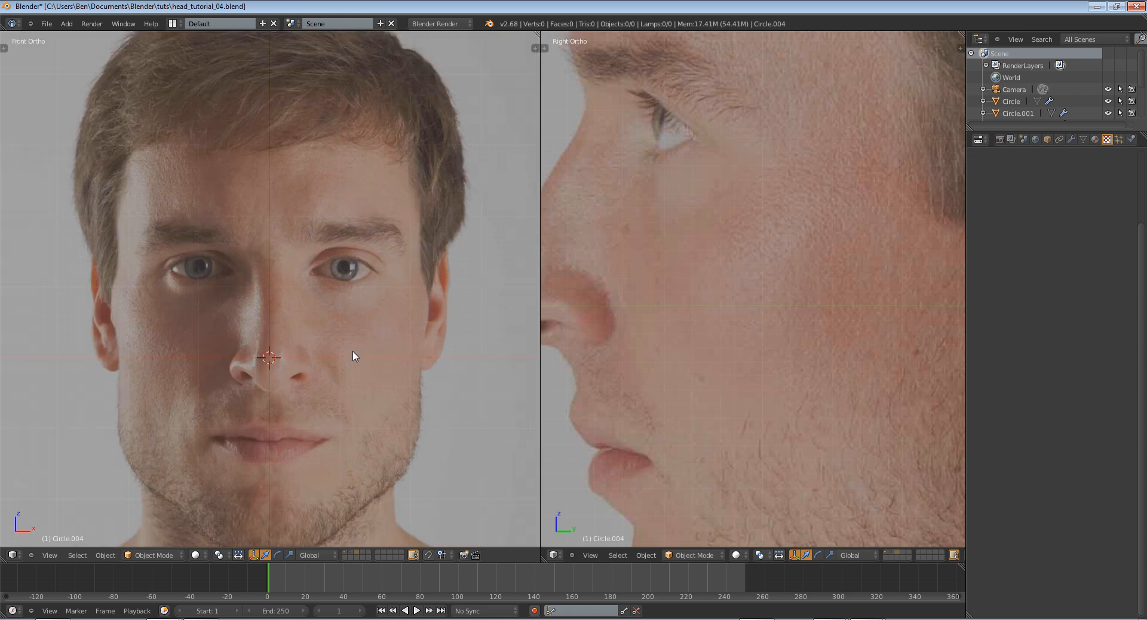
pyautogui.moveTo(352, 352); pyautogui.dragTo(350, 355, button='middle')
pyautogui.press('KP_1')
# Hide the front_fixed.jpg and side_fixed.jpg background images in the front and right views
pyautogui.press('n')
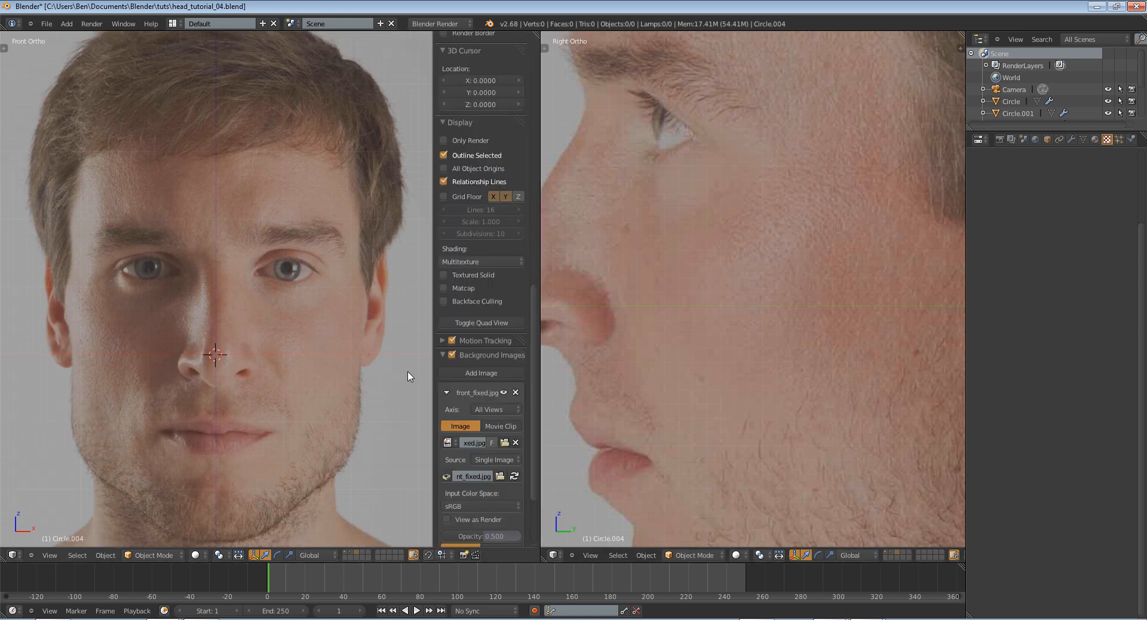
pyautogui.scroll(-3, 452, 414)
pyautogui.click(504, 288)
pyautogui.press('n')
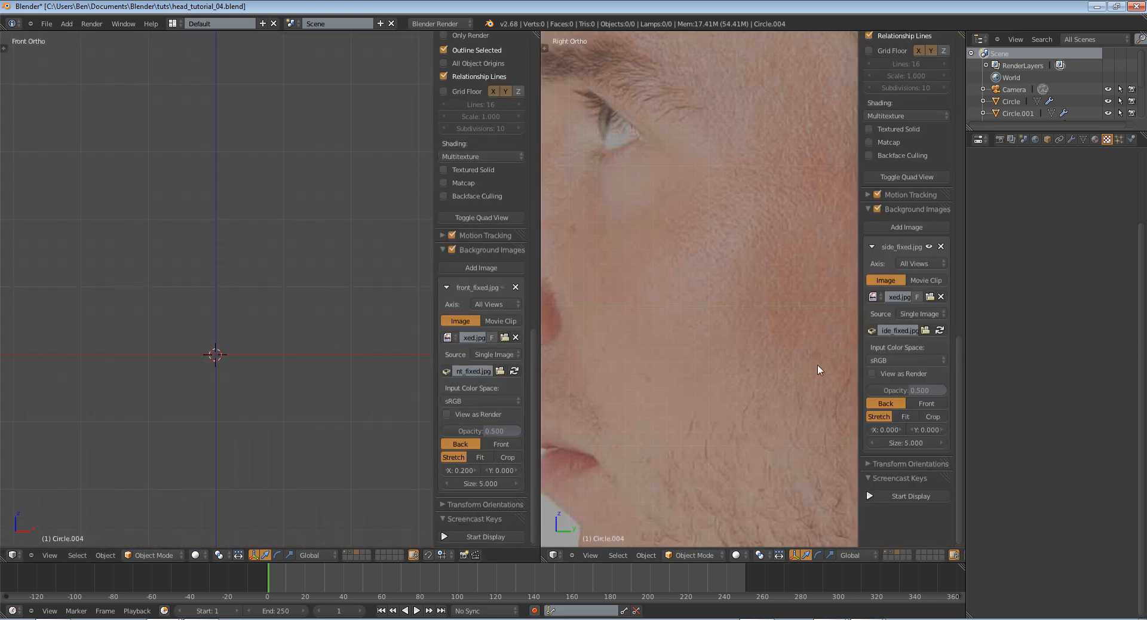
pyautogui.click(928, 247)
pyautogui.press('n')
pyautogui.press('n')
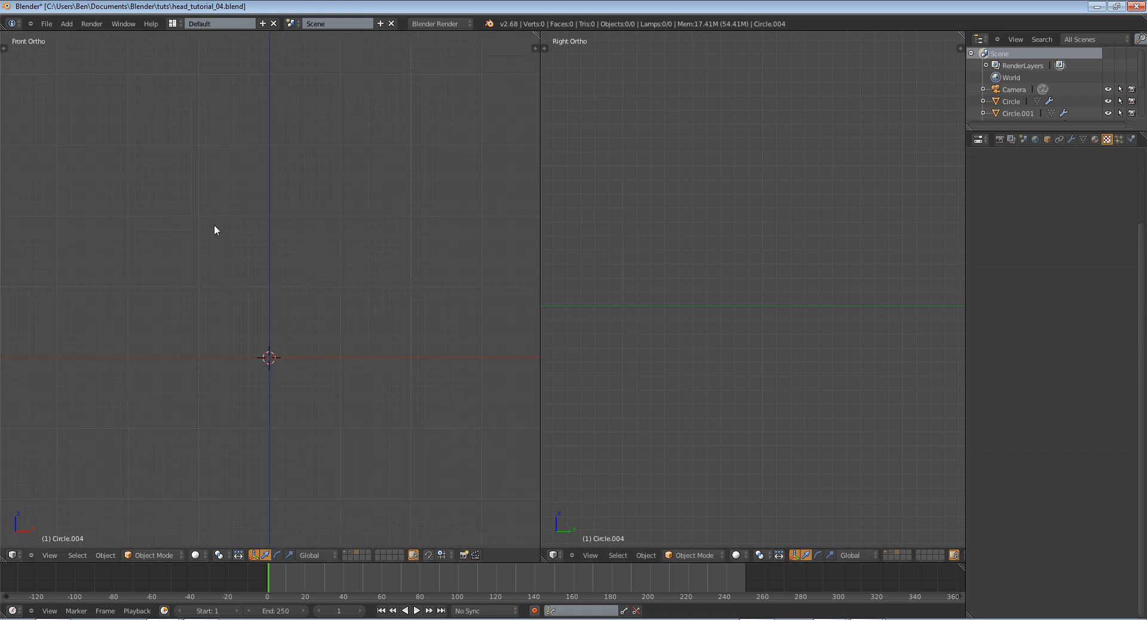
# Add a UV sphere at the origin and rotate it 90 degrees about the X axis
pyautogui.hotkey('shift', 'a')
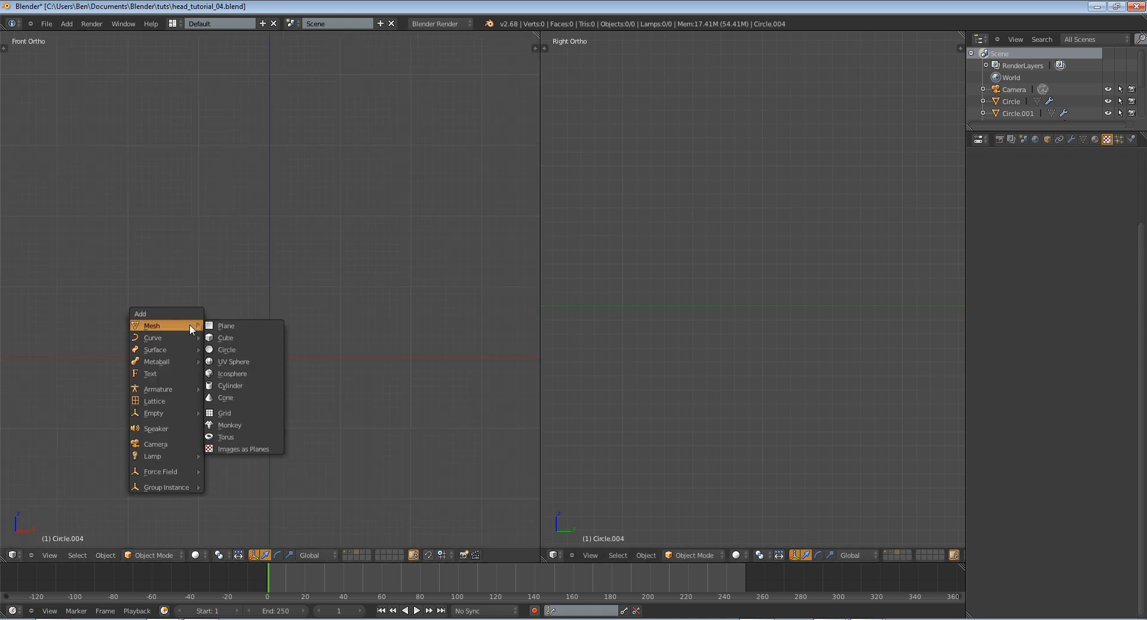
pyautogui.click(260, 361)
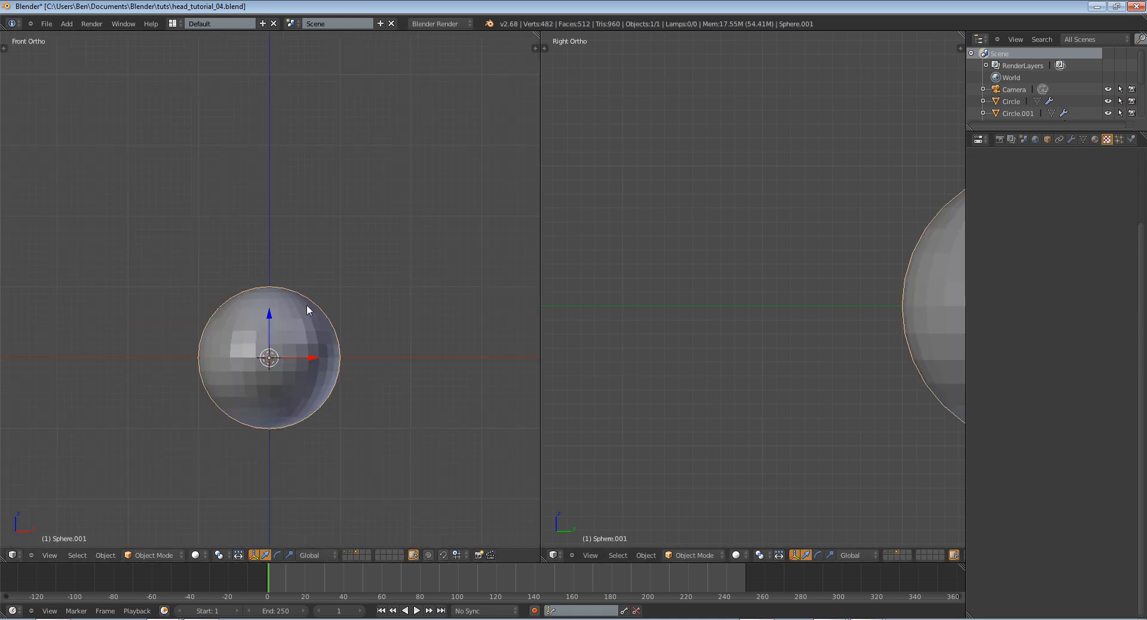
pyautogui.write('rx90')
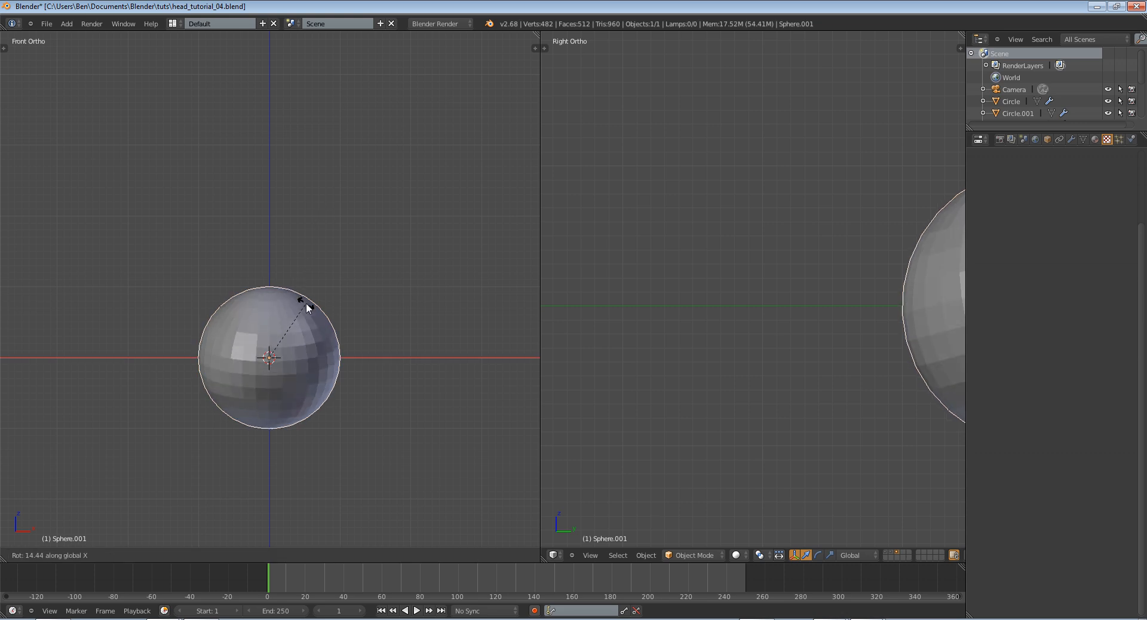
pyautogui.press('Return')
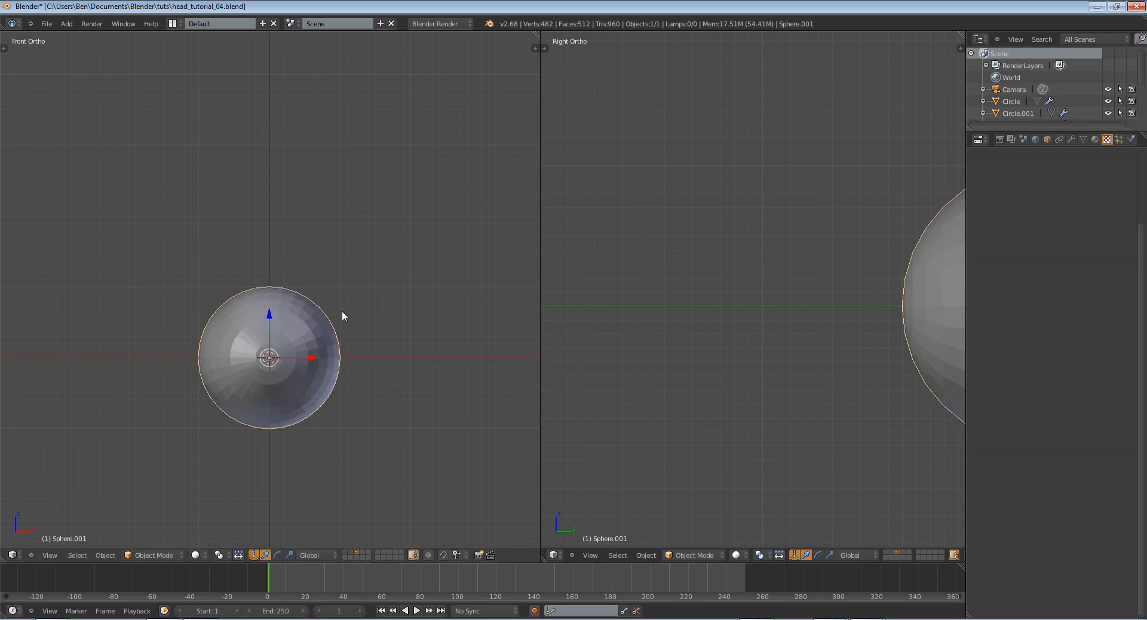
# In Edit Mode, select the sphere's front pole and the two vertex rings around it, using wireframe display in the right view
pyautogui.scroll(3, 342, 313)
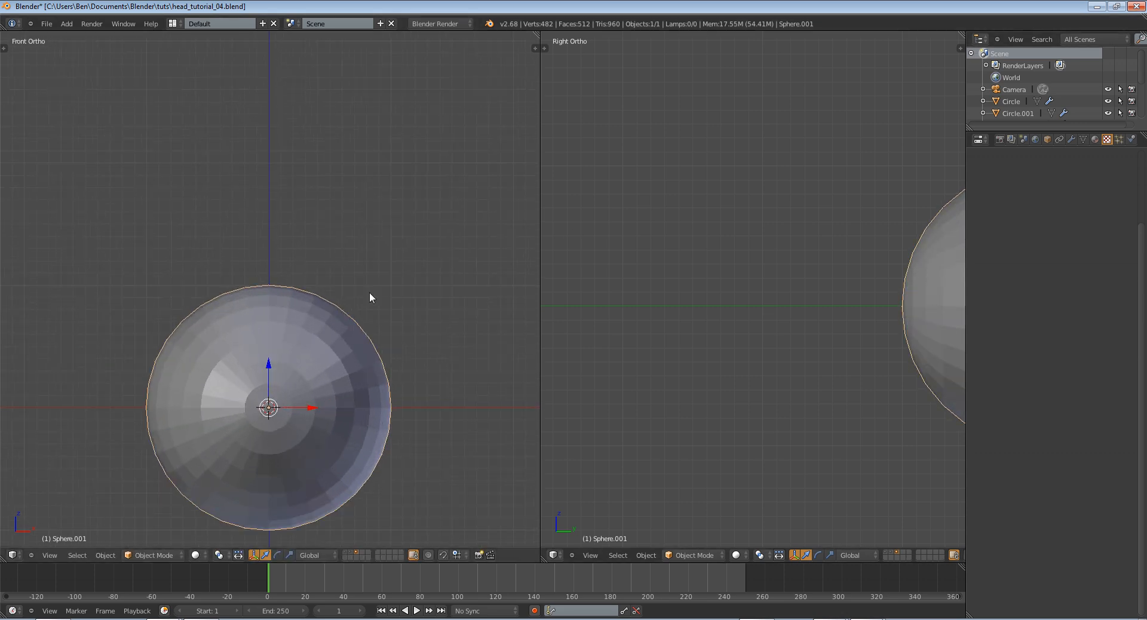
pyautogui.press('Tab')
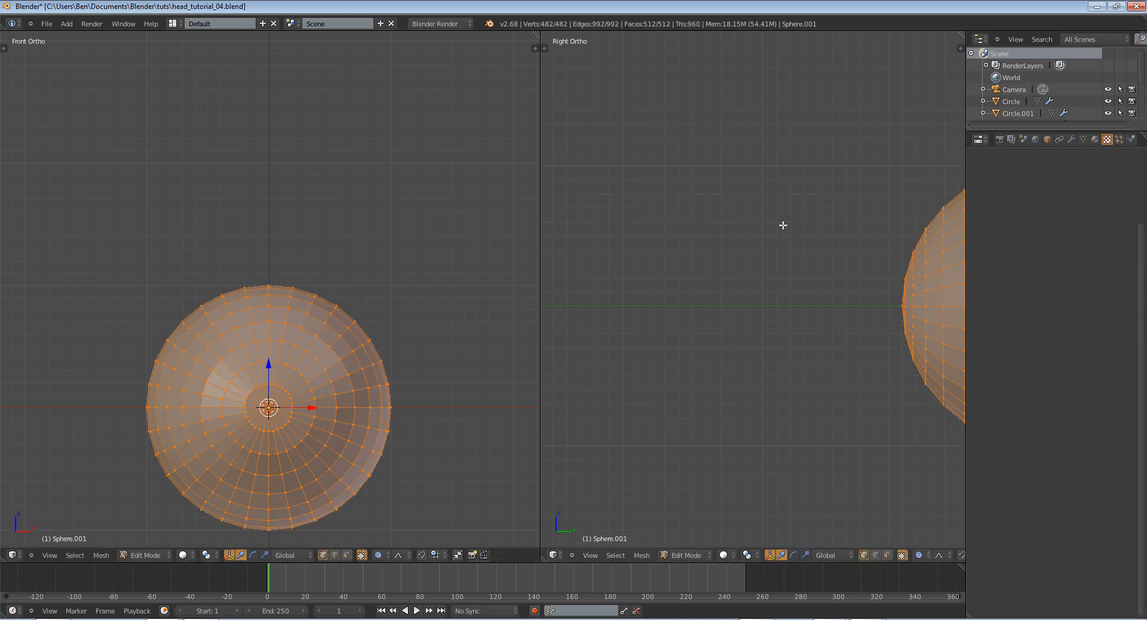
pyautogui.keyDown('shift'); pyautogui.moveTo(860, 269); pyautogui.dragTo(683, 253, button='middle'); pyautogui.keyUp('shift')
pyautogui.press('a')
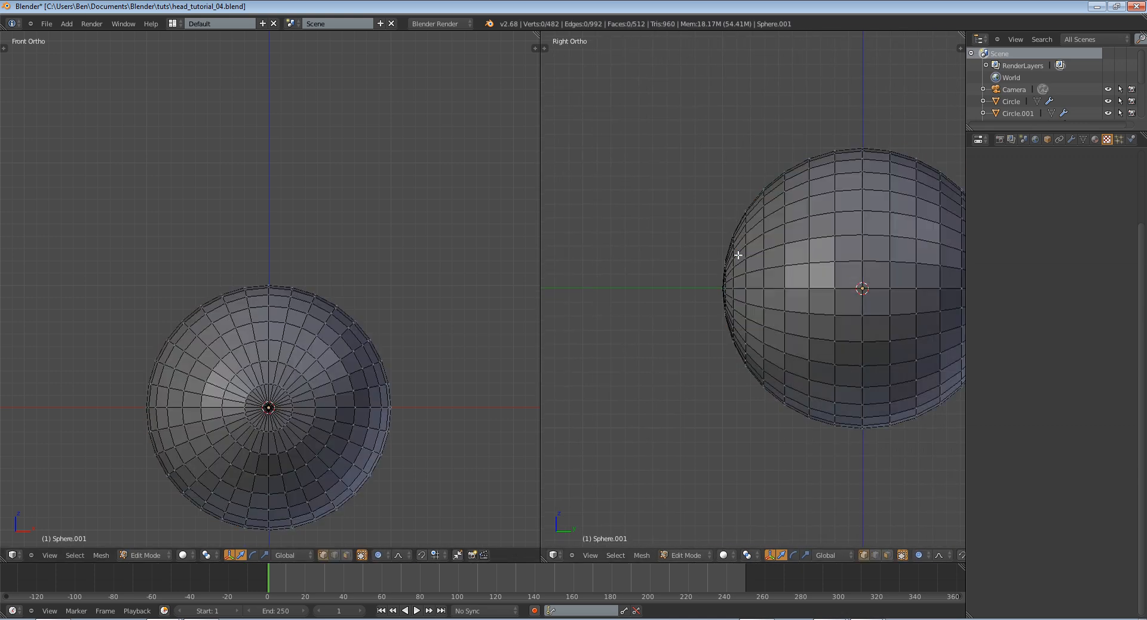
pyautogui.press('z')
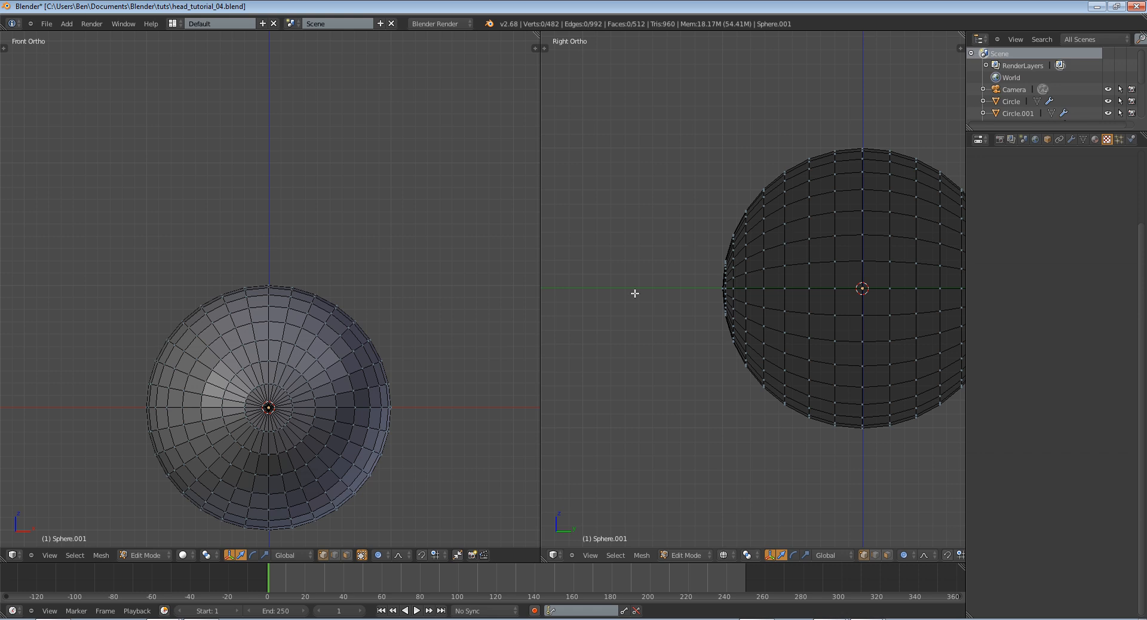
pyautogui.press('b')
pyautogui.moveTo(685, 175); pyautogui.dragTo(762, 444)
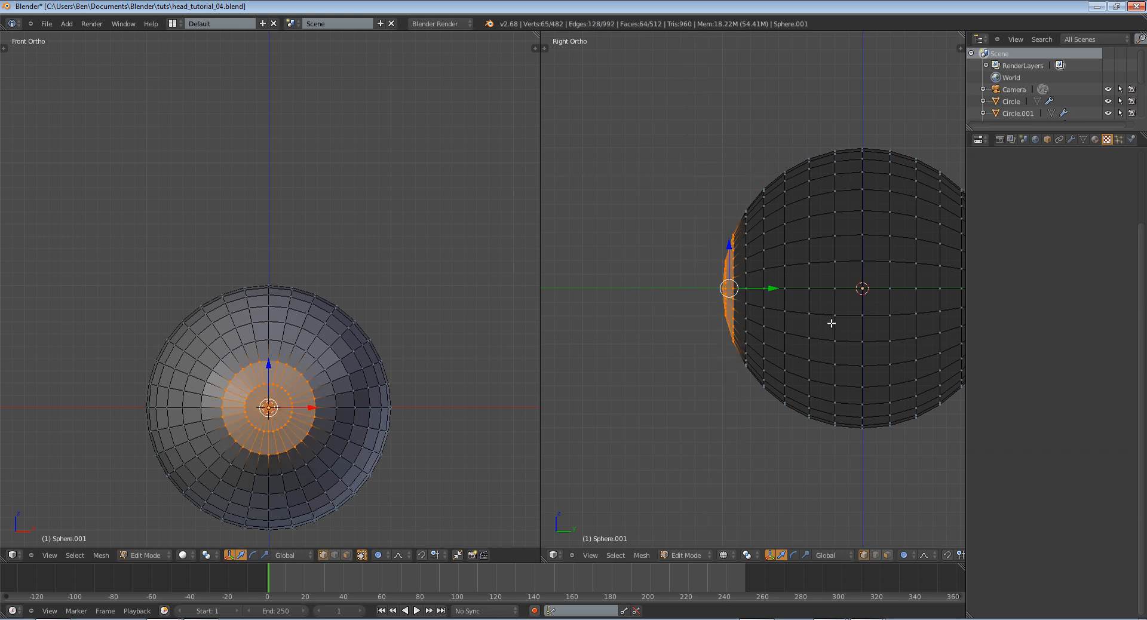
# Turn off proportional editing, pull the selected front cap slightly outward along the Y axis, and return to Object Mode
pyautogui.click(904, 554)
pyautogui.click(909, 555)
pyautogui.moveTo(774, 287); pyautogui.dragTo(762, 287)
pyautogui.moveTo(763, 287); pyautogui.dragTo(1052, 177, button='middle')
pyautogui.press('Tab')
pyautogui.press('Tab')
pyautogui.press('Tab')
pyautogui.press('KP_3')
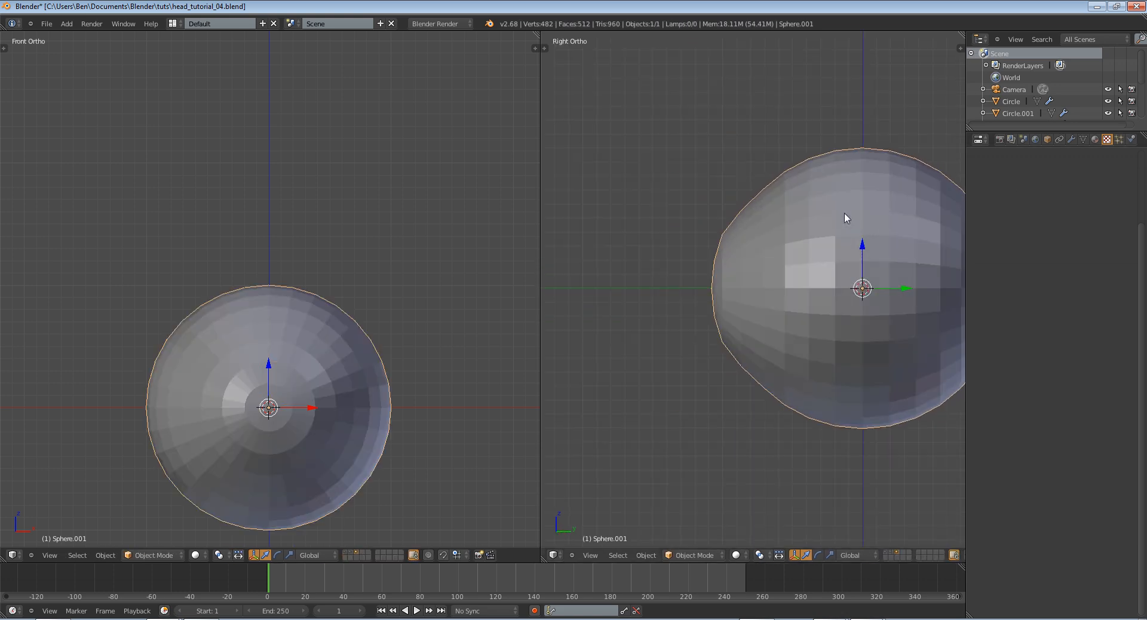
# Create a new material for the sphere and name it eyeball
pyautogui.click(1096, 139)
pyautogui.click(1031, 219)
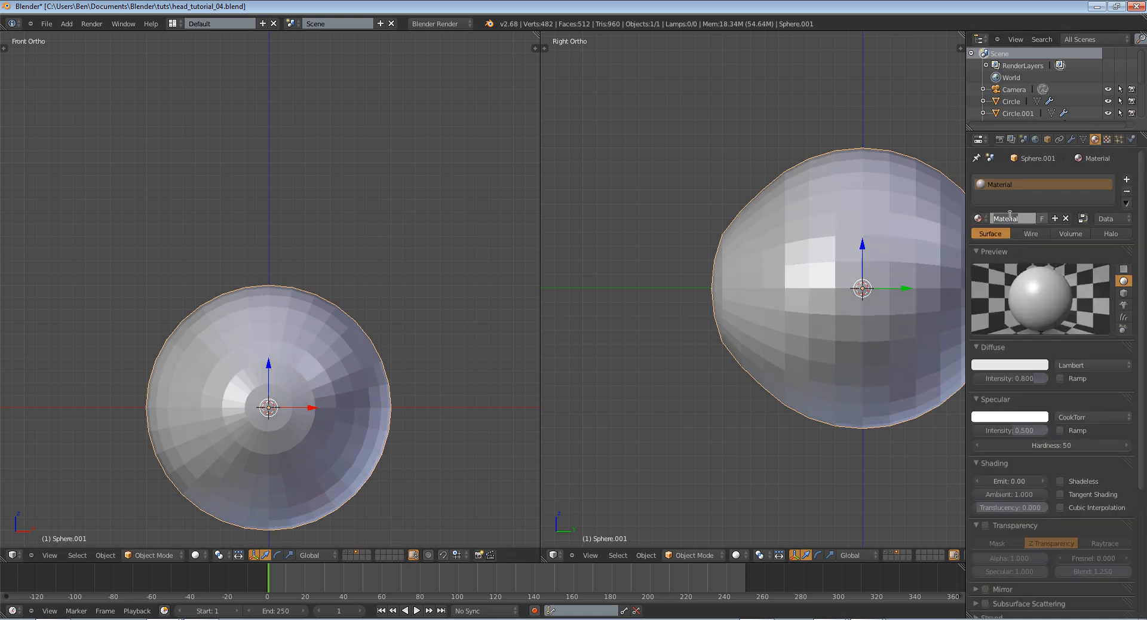
pyautogui.doubleClick(1009, 215)
pyautogui.write('eyball')
pyautogui.press('Return')
pyautogui.write('eyeb')
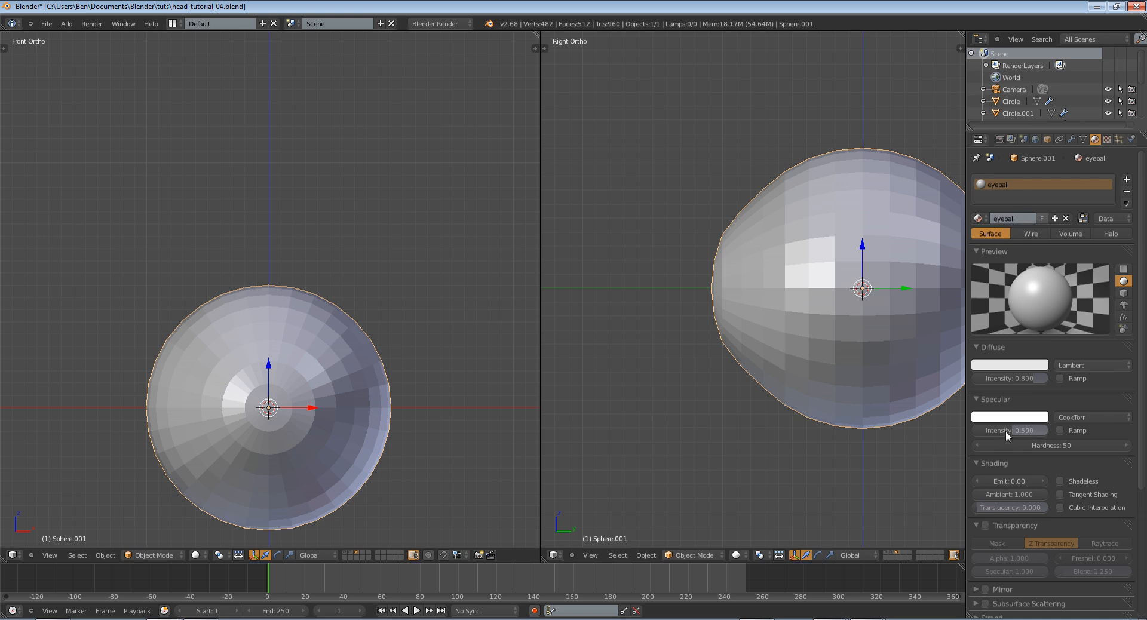
# Set the eyeball material's specular shader to WardIso with intensity 0.401 and slope 0.065
pyautogui.scroll(-6, 1005, 431)
pyautogui.scroll(3, 1051, 281)
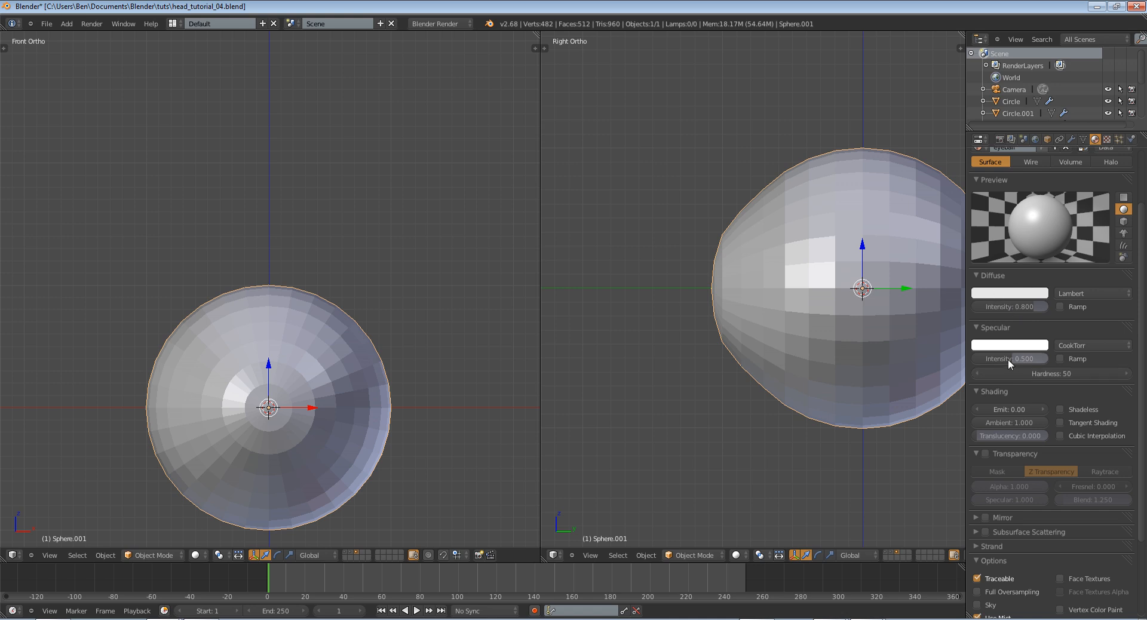
pyautogui.click(1067, 345)
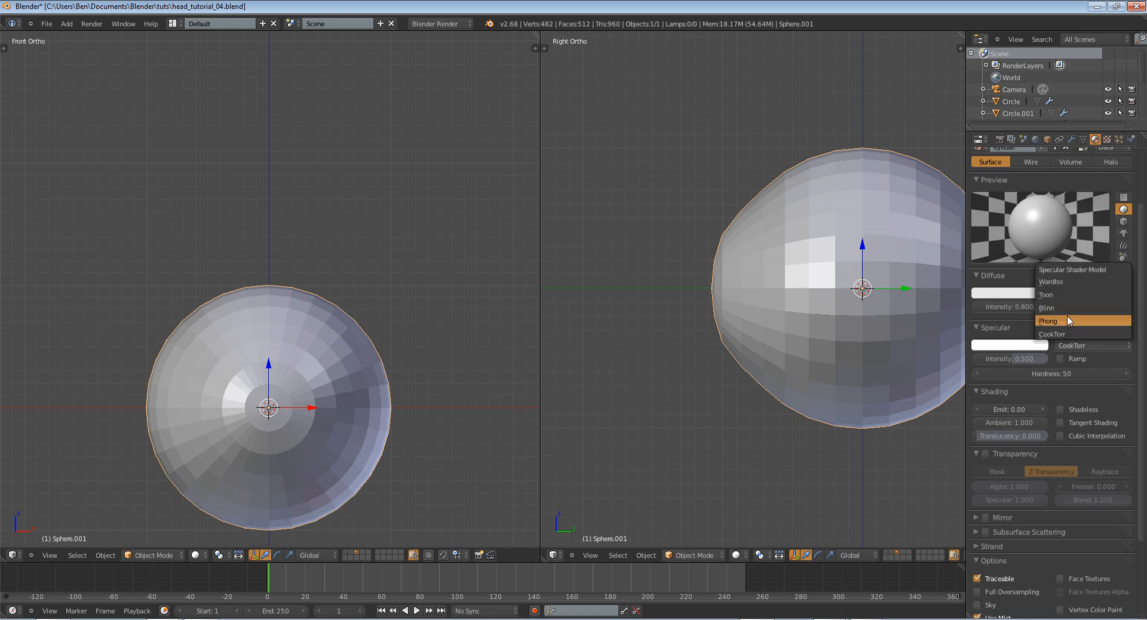
pyautogui.click(1066, 281)
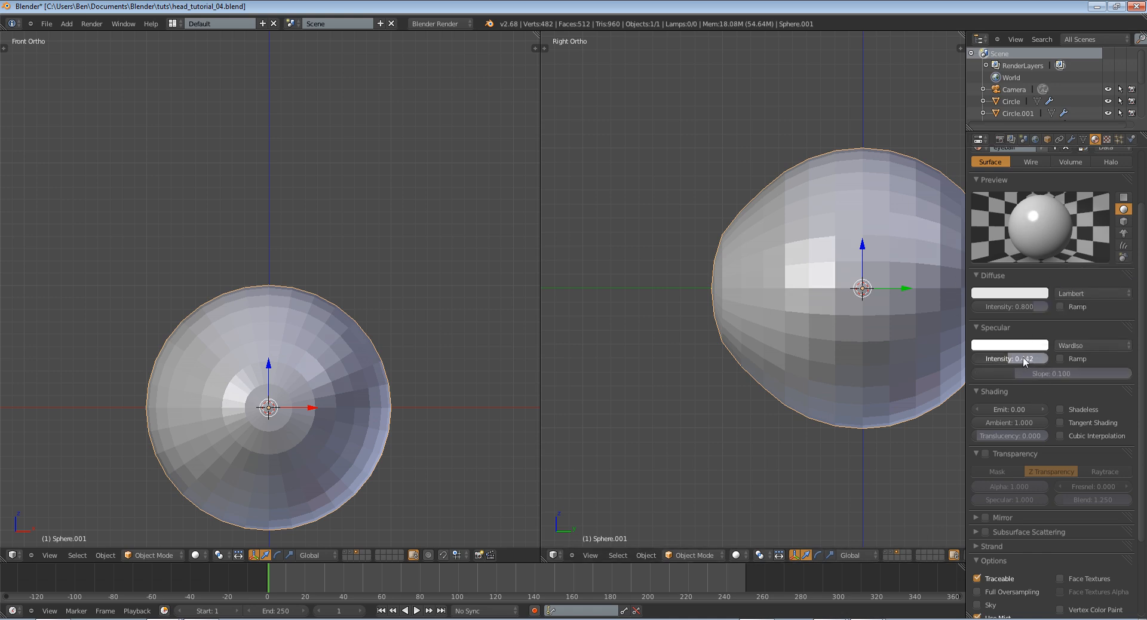
pyautogui.moveTo(1023, 357); pyautogui.dragTo(1026, 371)
pyautogui.scroll(-4, 1113, 461)
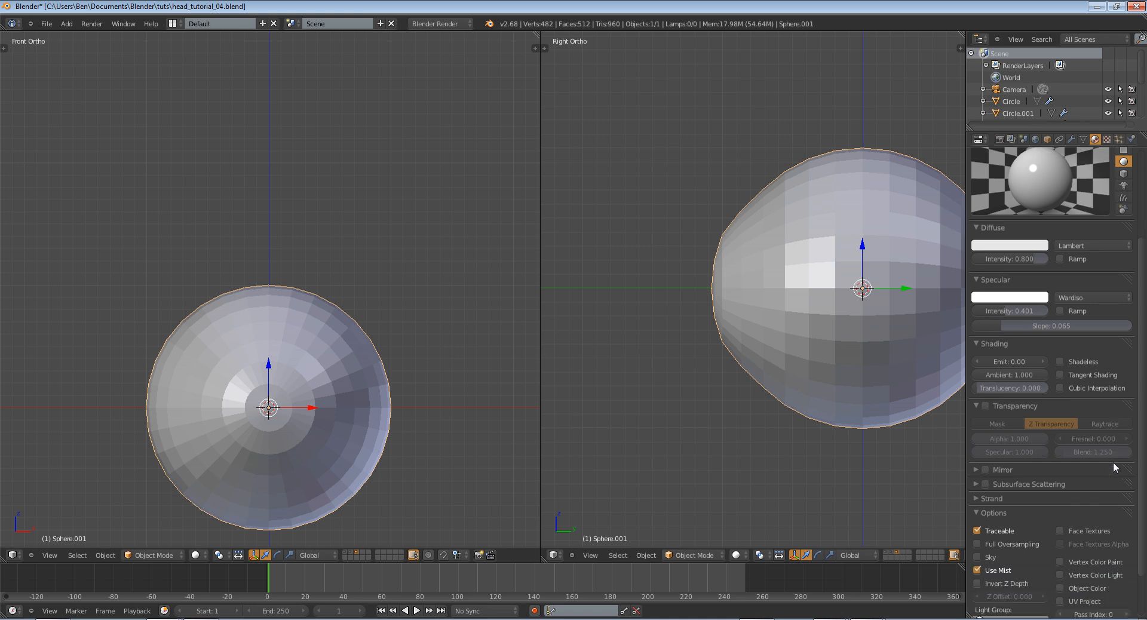
pyautogui.scroll(4, 1085, 421)
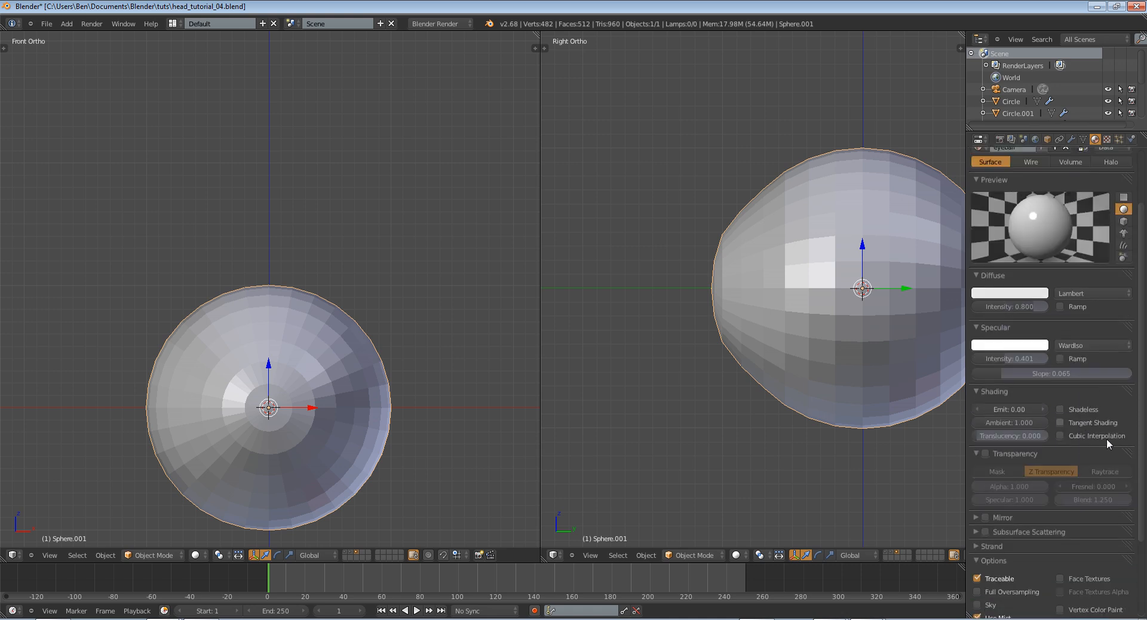
# Enable Z Transparency with alpha 0 on the eyeball material and add a new texture named eye-blend
pyautogui.click(986, 453)
pyautogui.moveTo(1021, 483); pyautogui.dragTo(503, 432)
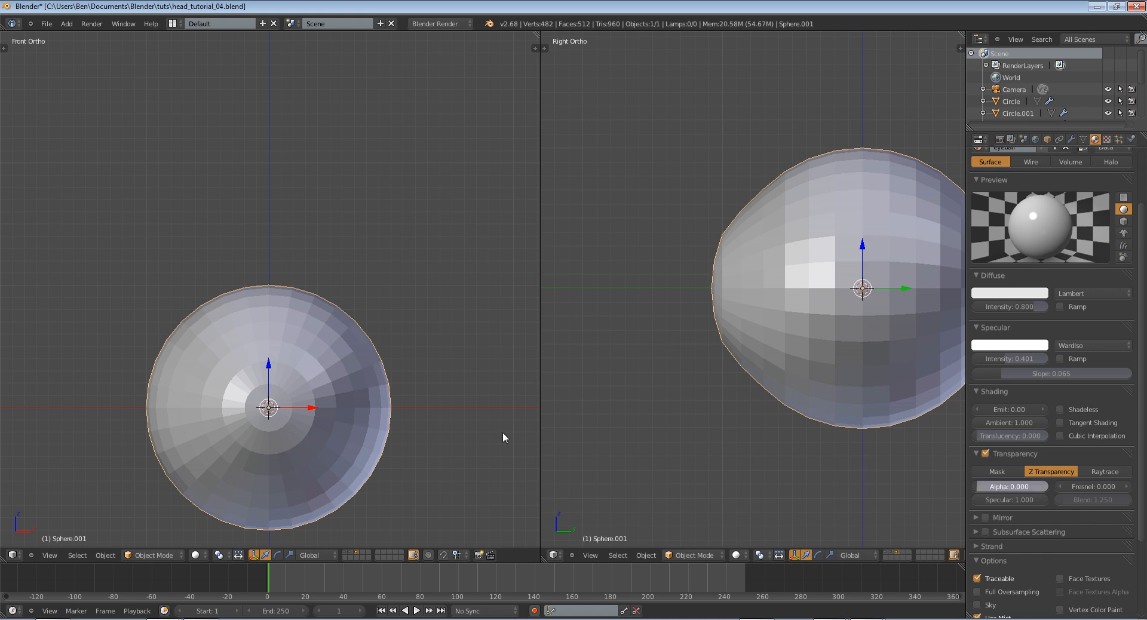
pyautogui.click(1113, 140)
pyautogui.click(1026, 182)
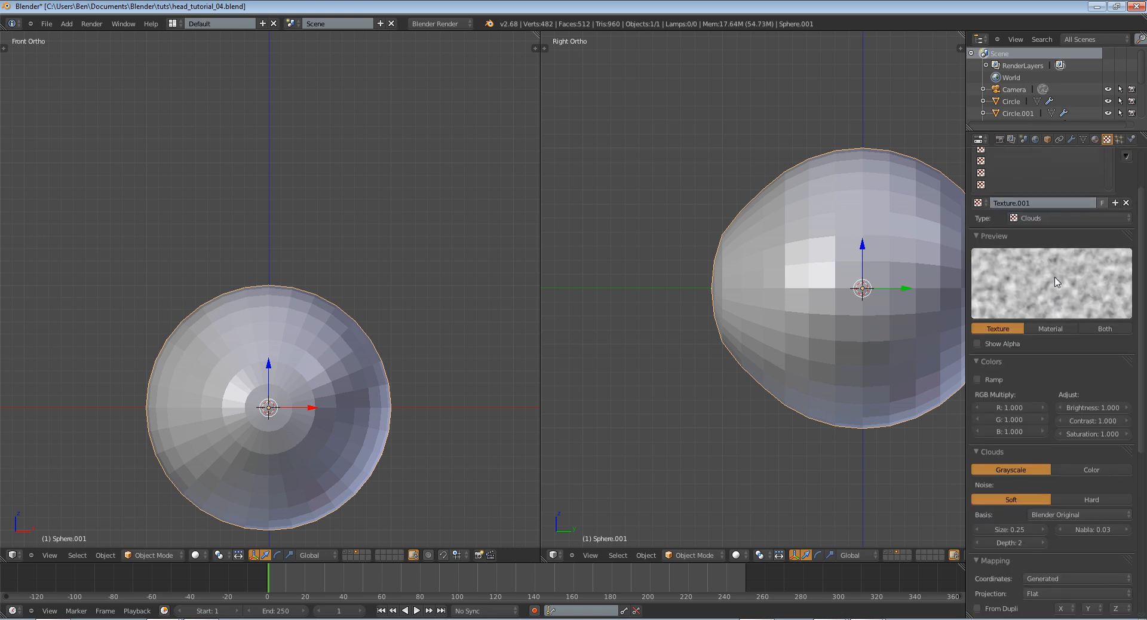
pyautogui.click(1051, 261)
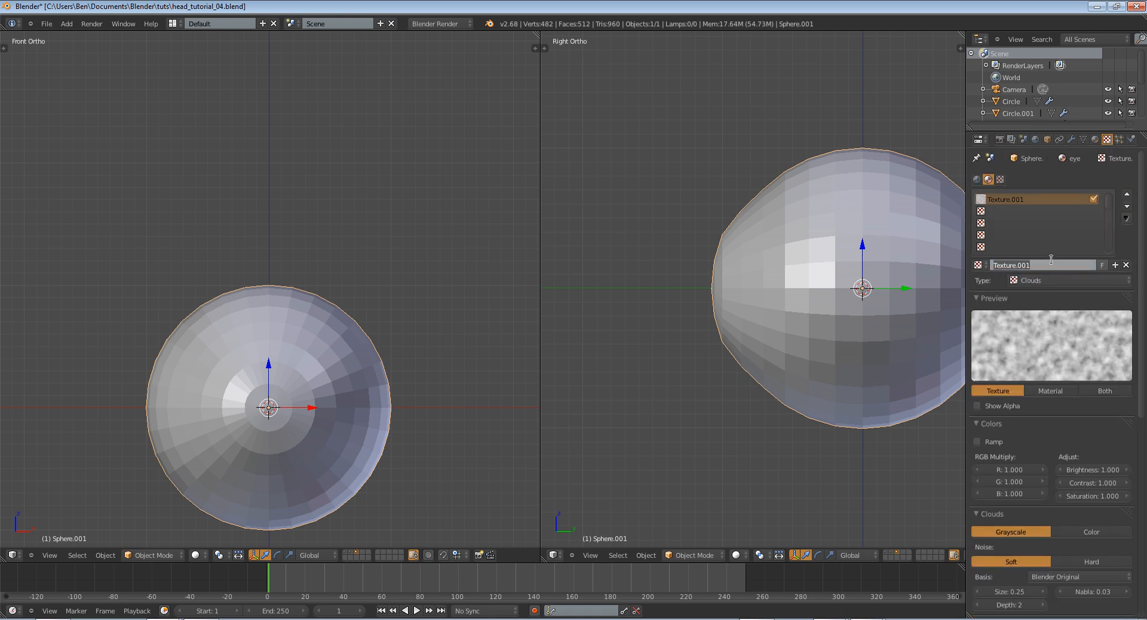
pyautogui.write('eye-blend')
pyautogui.press('Return')
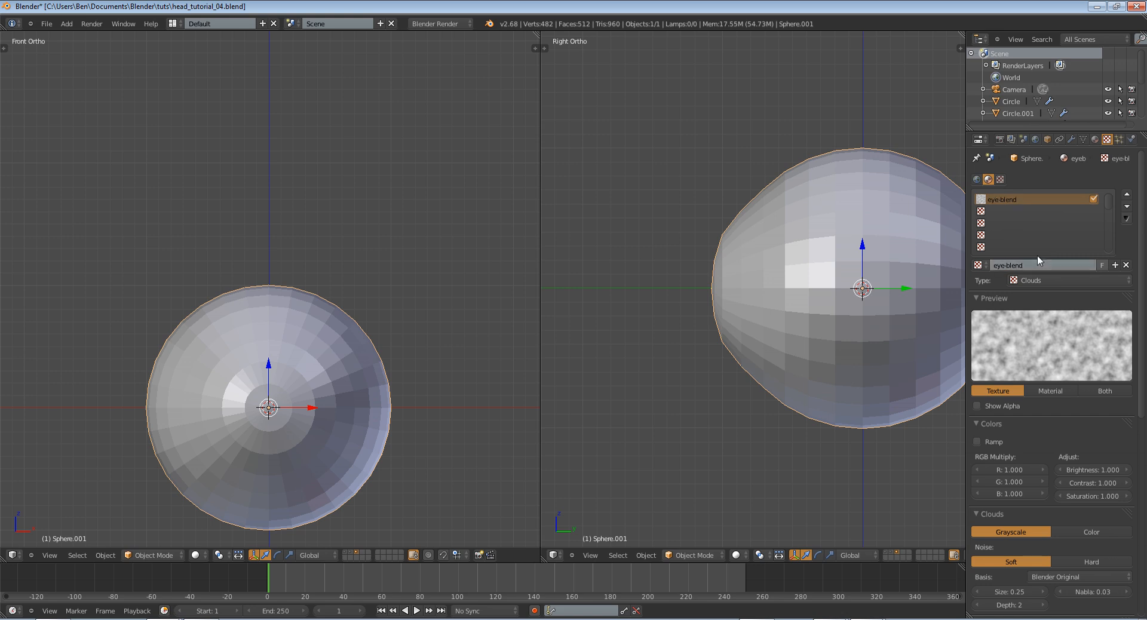
# Make eye-blend a Blend texture with Quadratic sphere progression and preview it together with the material
pyautogui.click(1034, 278)
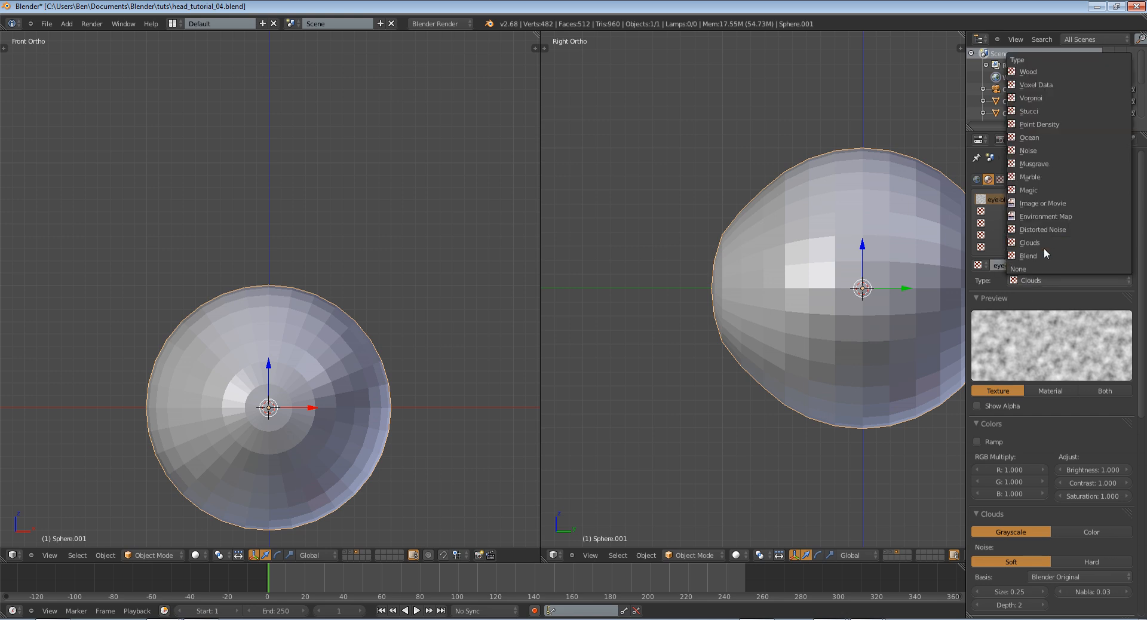
pyautogui.click(1044, 253)
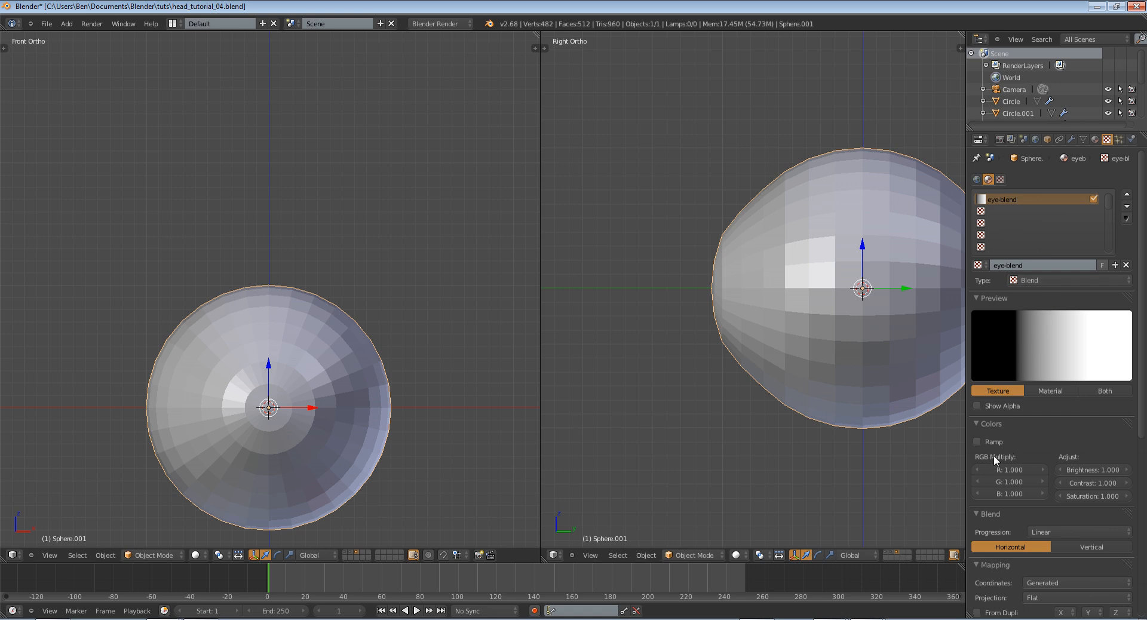
pyautogui.scroll(-5, 994, 455)
pyautogui.click(1053, 388)
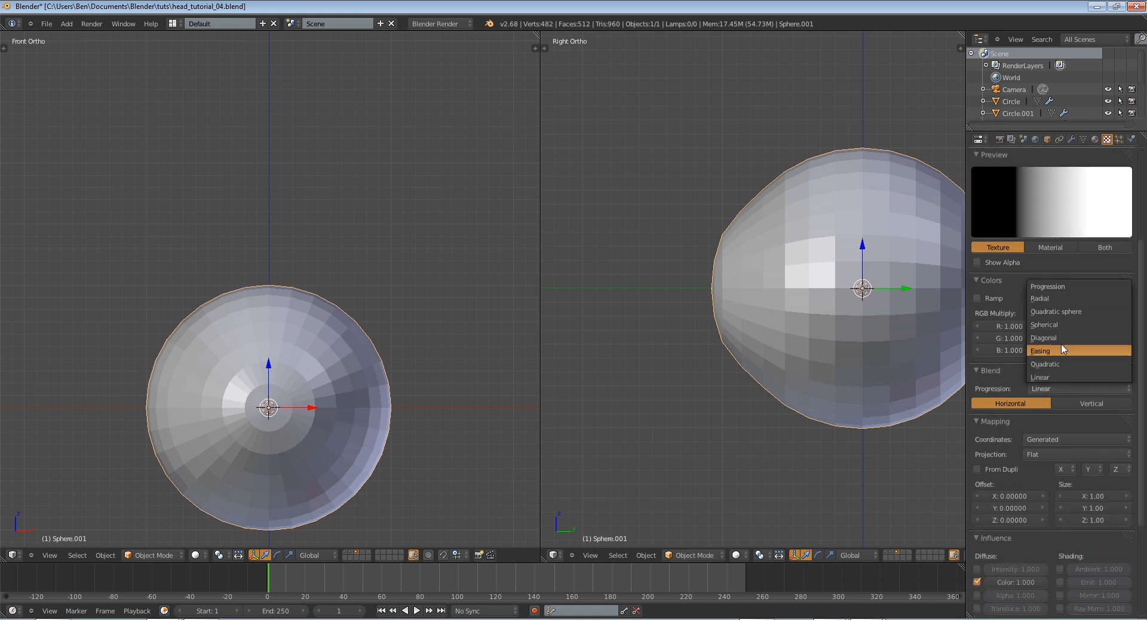
pyautogui.click(1063, 312)
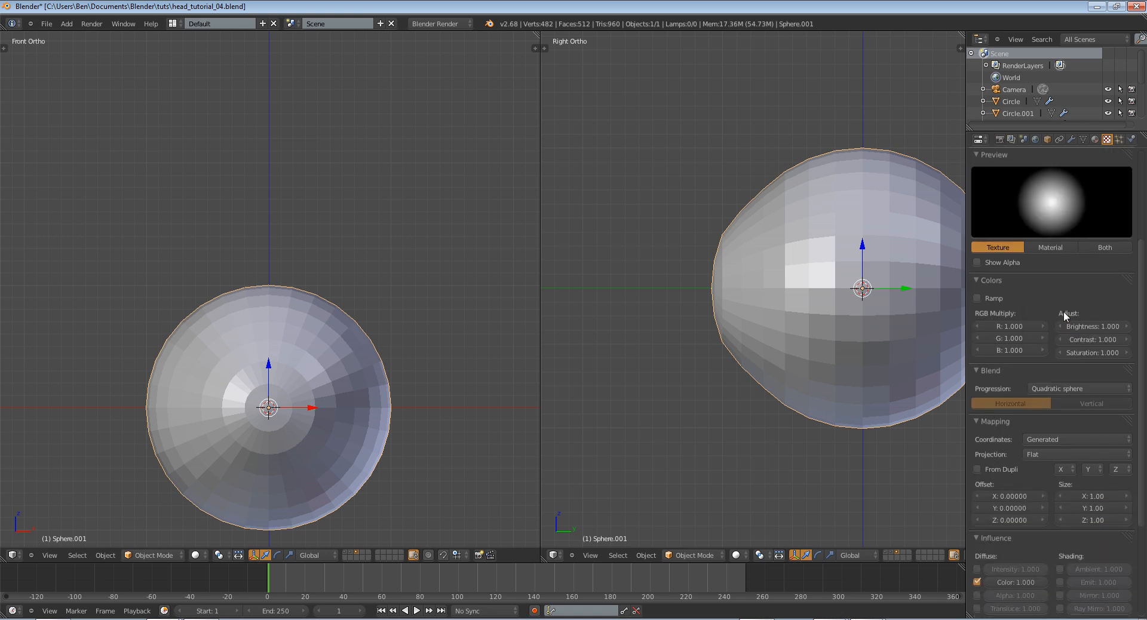
pyautogui.click(1095, 249)
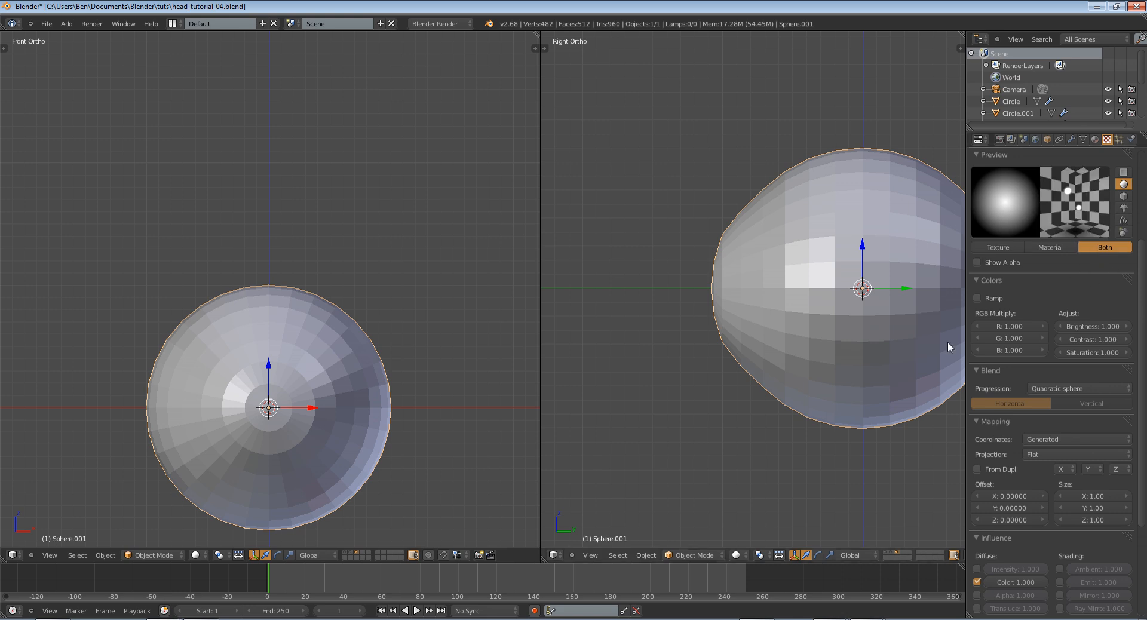
# Enable the texture's alpha influence and a colour ramp, reversed to run from white to transparent black, with the transparent stop at 0.524
pyautogui.click(976, 596)
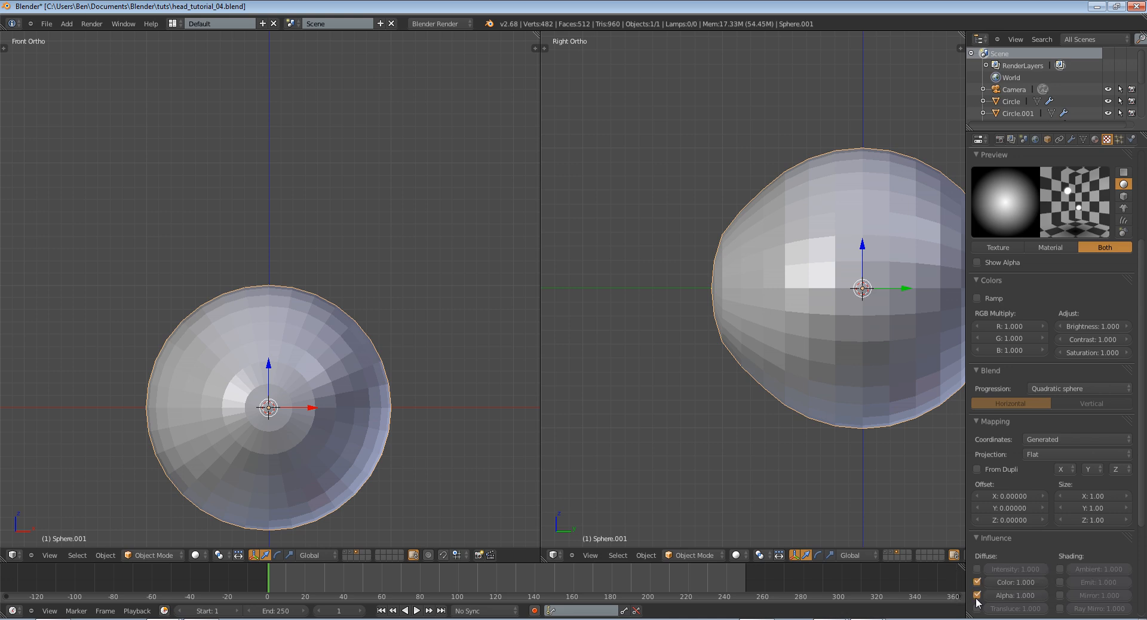
pyautogui.click(978, 297)
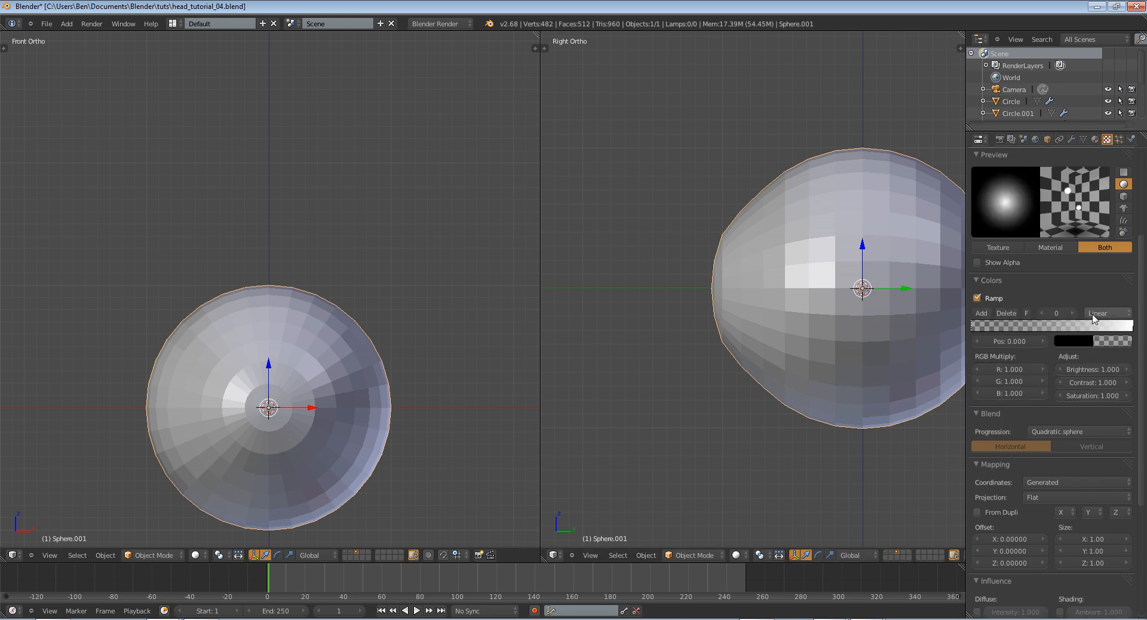
pyautogui.moveTo(1131, 326); pyautogui.dragTo(1073, 326)
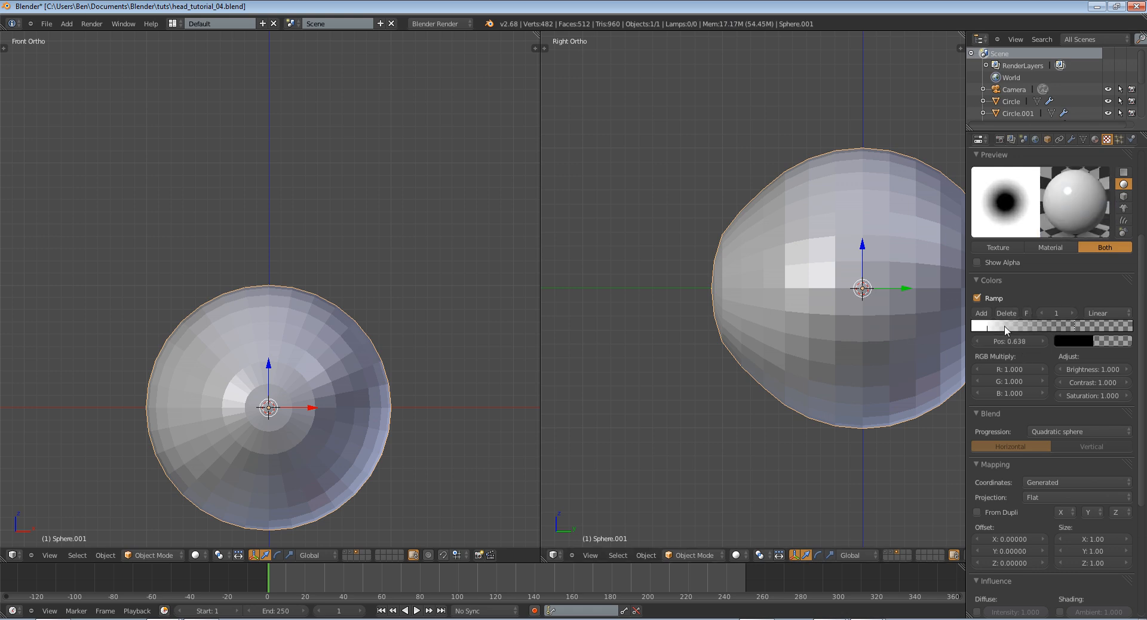
pyautogui.moveTo(989, 329); pyautogui.dragTo(1053, 329)
pyautogui.scroll(-5, 1033, 536)
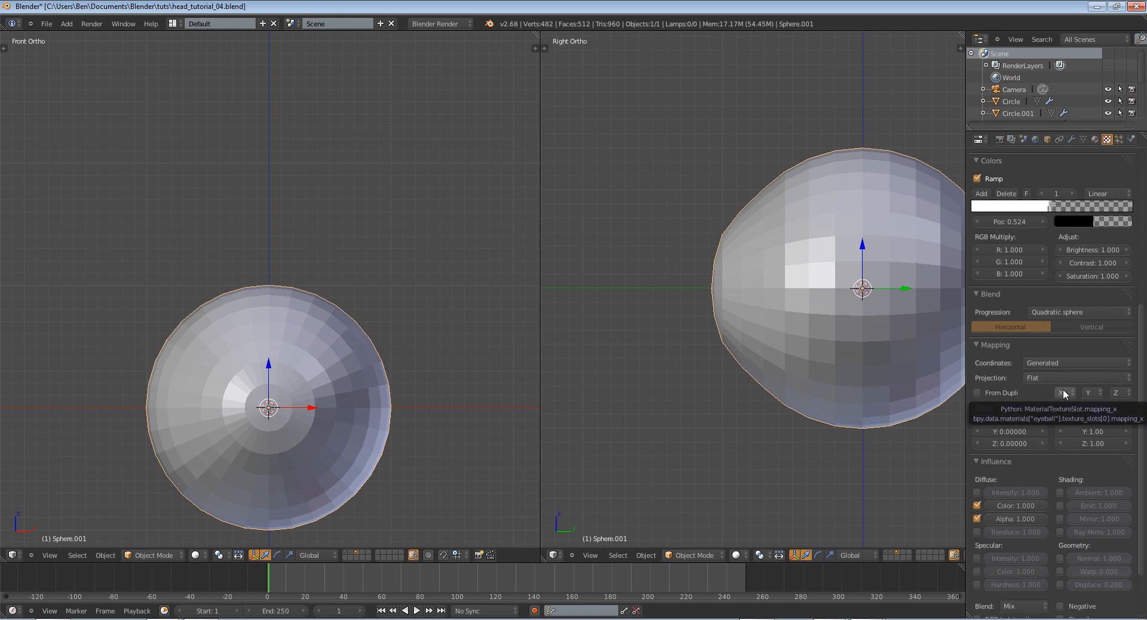
# Set the eye-blend texture's mapping axes to Z, X and None
pyautogui.click(1063, 391)
pyautogui.click(1063, 392)
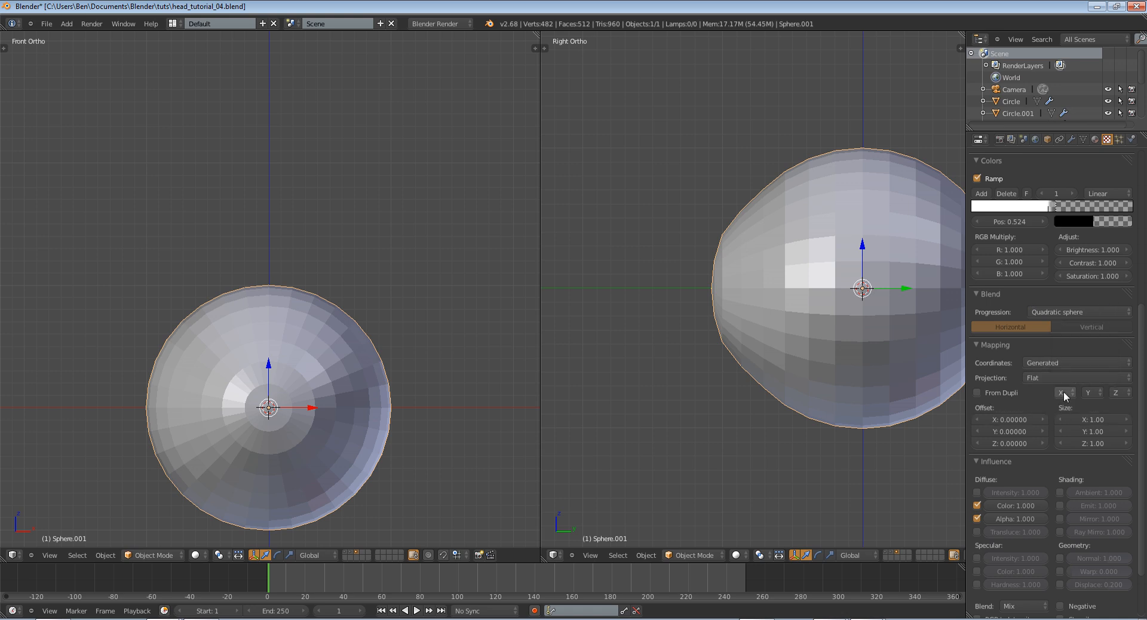
pyautogui.click(1063, 396)
pyautogui.click(1067, 343)
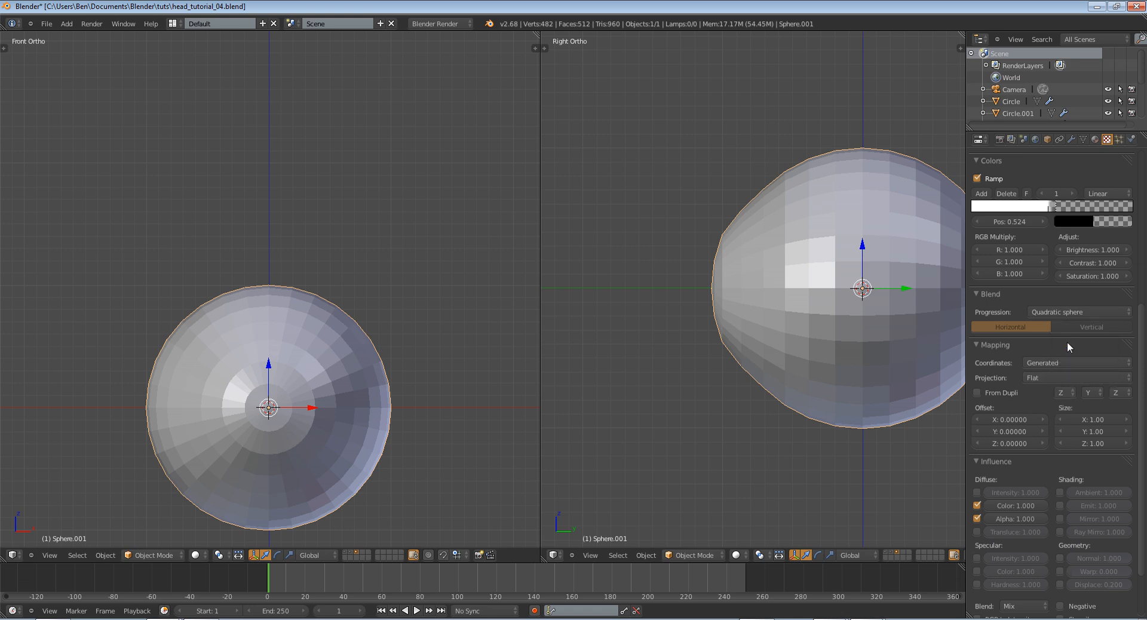
pyautogui.click(1087, 391)
pyautogui.click(1088, 364)
pyautogui.scroll(8, 1103, 410)
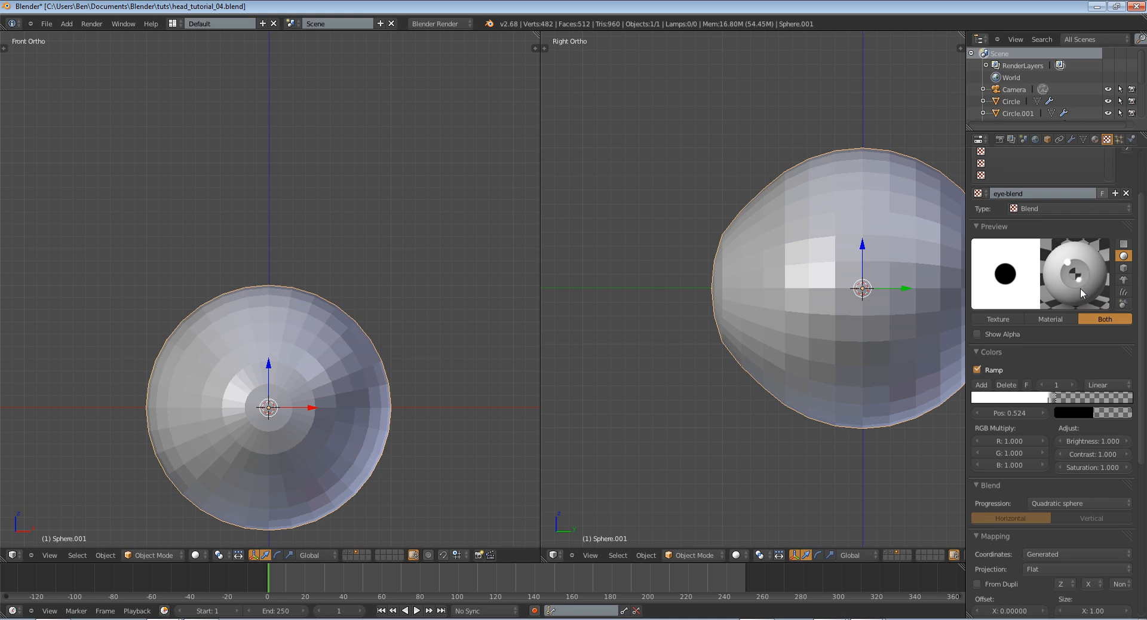
# Move the ramp's white stop to 0.395 and shift the transparent stop slightly toward it
pyautogui.moveTo(1055, 402); pyautogui.dragTo(1045, 403)
pyautogui.moveTo(1055, 399); pyautogui.dragTo(1050, 399)
pyautogui.click(1038, 397)
pyautogui.click(1087, 414)
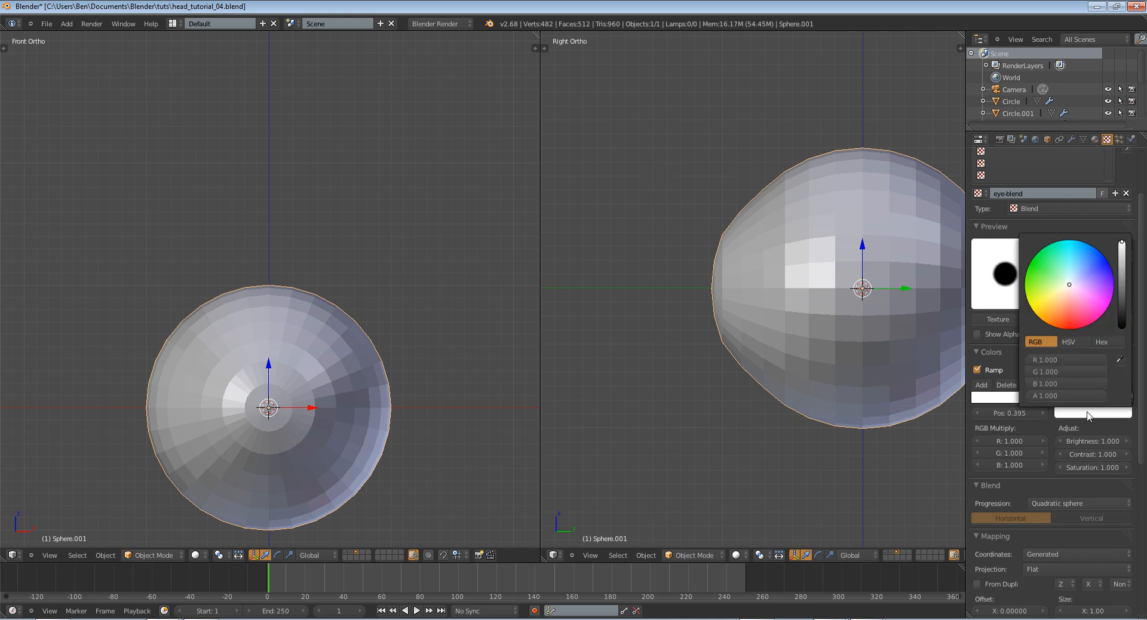
# Add a ramp stop at position 0 and colour it a fully opaque pale pink
pyautogui.click(985, 387)
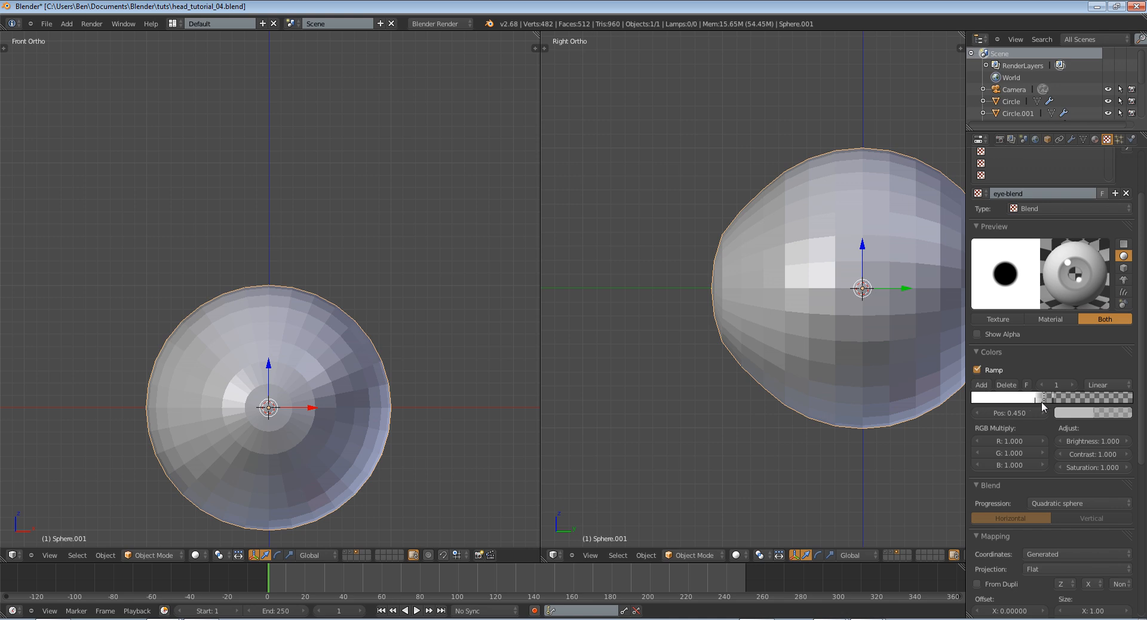
pyautogui.moveTo(1043, 399); pyautogui.dragTo(972, 399)
pyautogui.click(1097, 413)
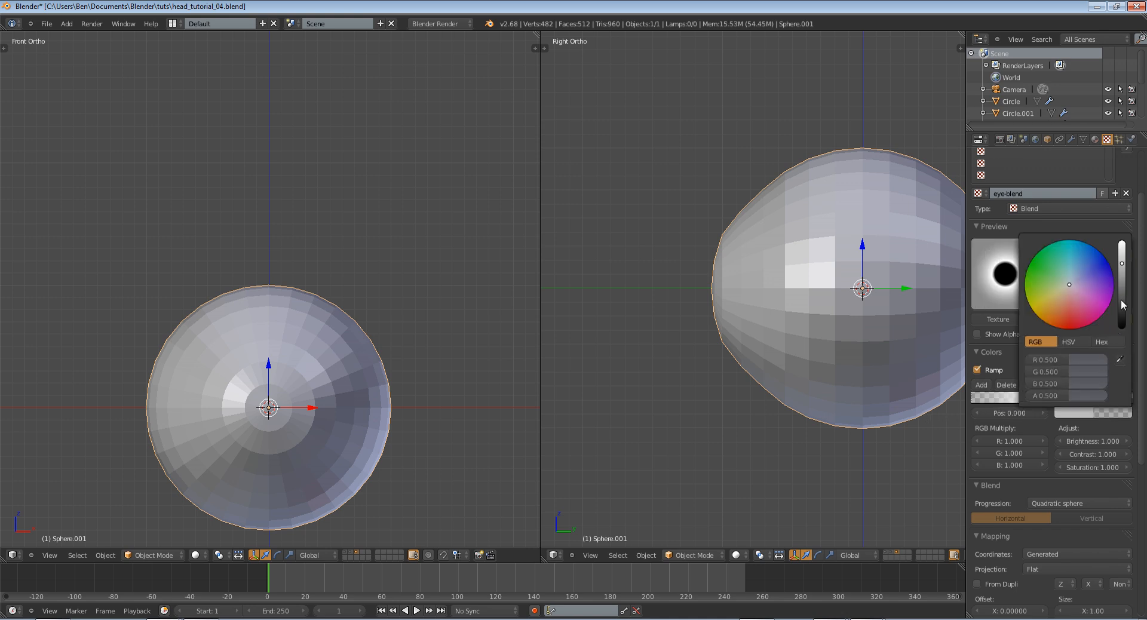
pyautogui.moveTo(1121, 300); pyautogui.dragTo(1122, 240)
pyautogui.moveTo(1056, 396); pyautogui.dragTo(1107, 395)
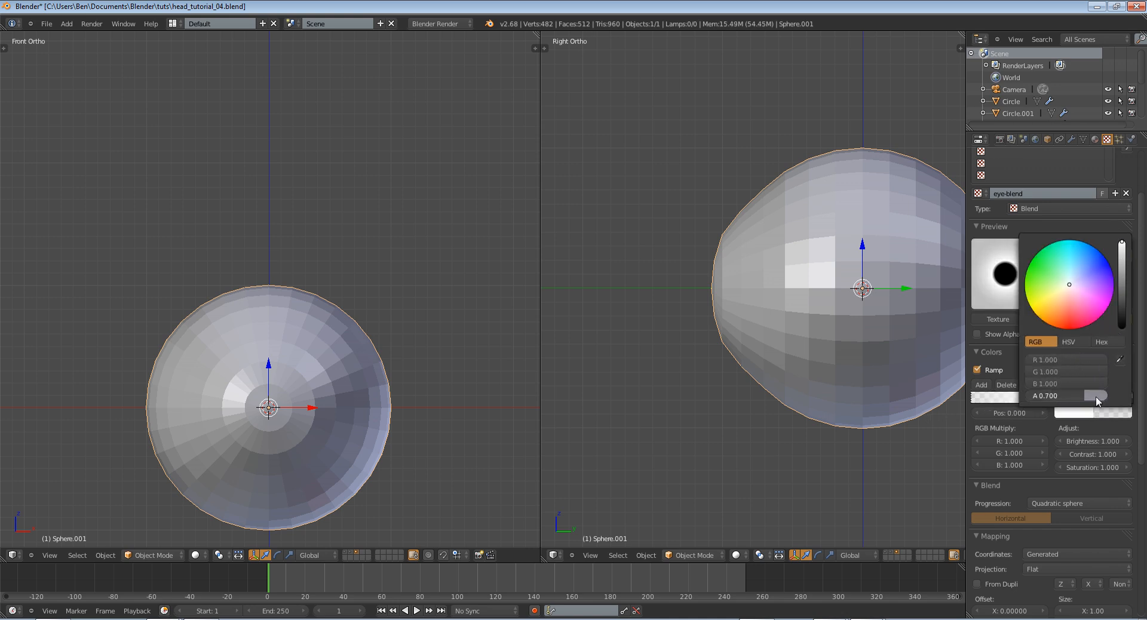
pyautogui.click(1065, 289)
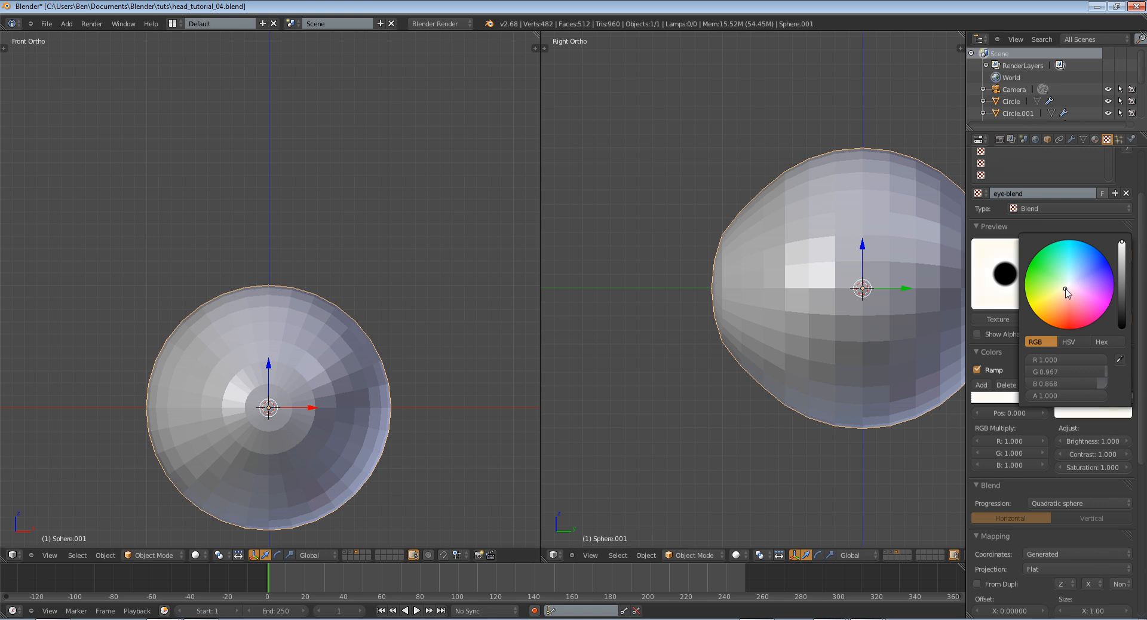
pyautogui.moveTo(1066, 289); pyautogui.dragTo(1068, 300)
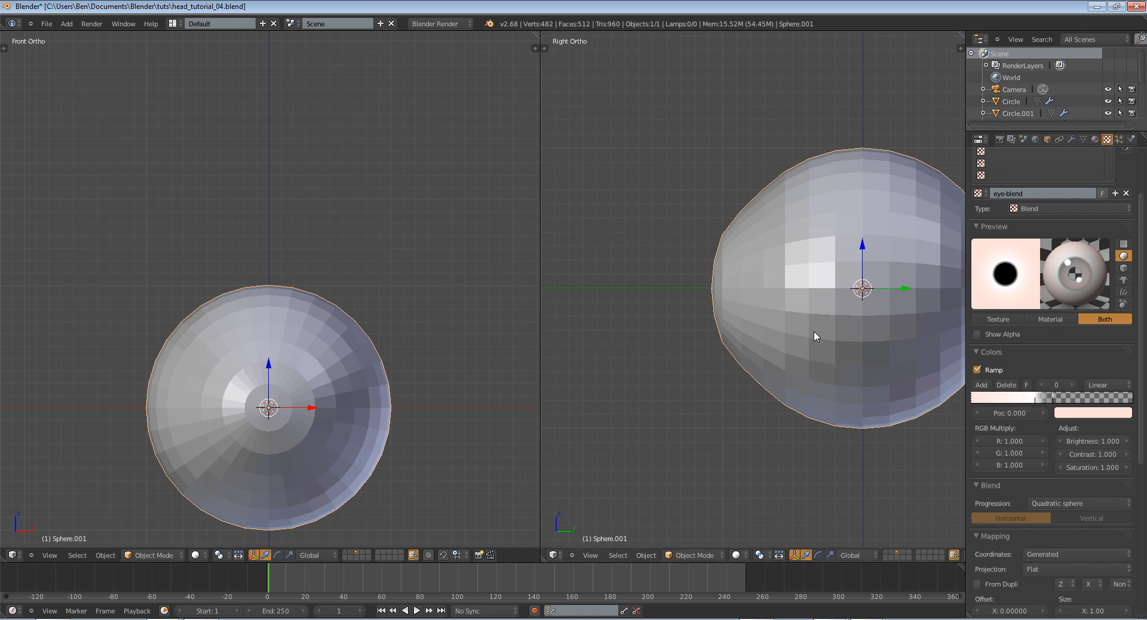
# Add another ramp stop at position 0.205 and colour it a nearly white pink
pyautogui.click(981, 384)
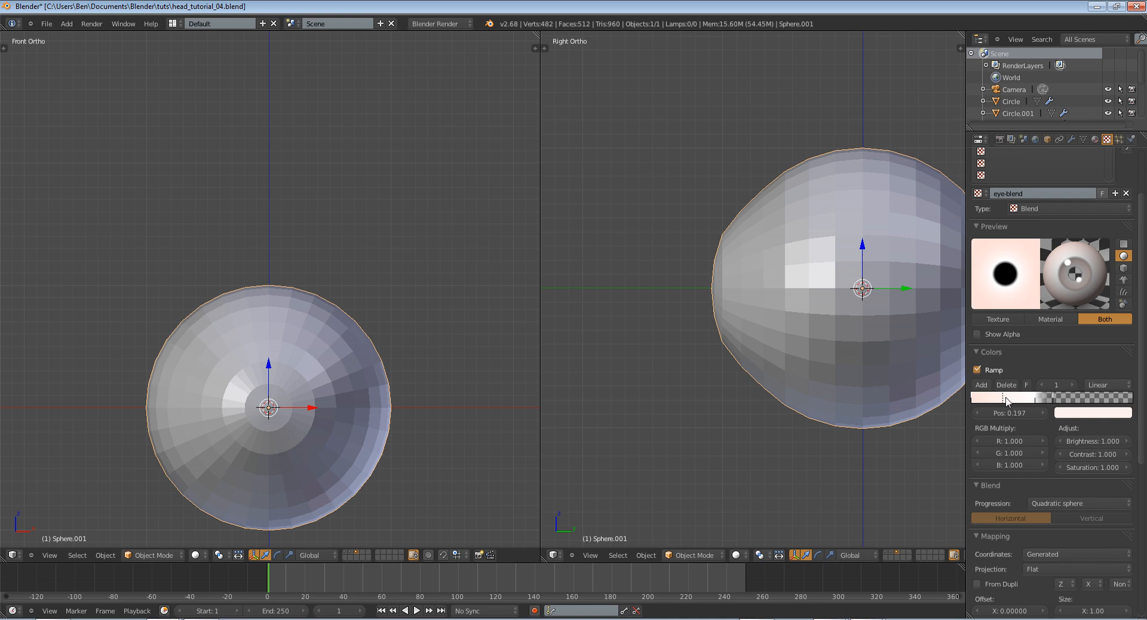
pyautogui.moveTo(1007, 401); pyautogui.dragTo(1010, 402)
pyautogui.click(1093, 413)
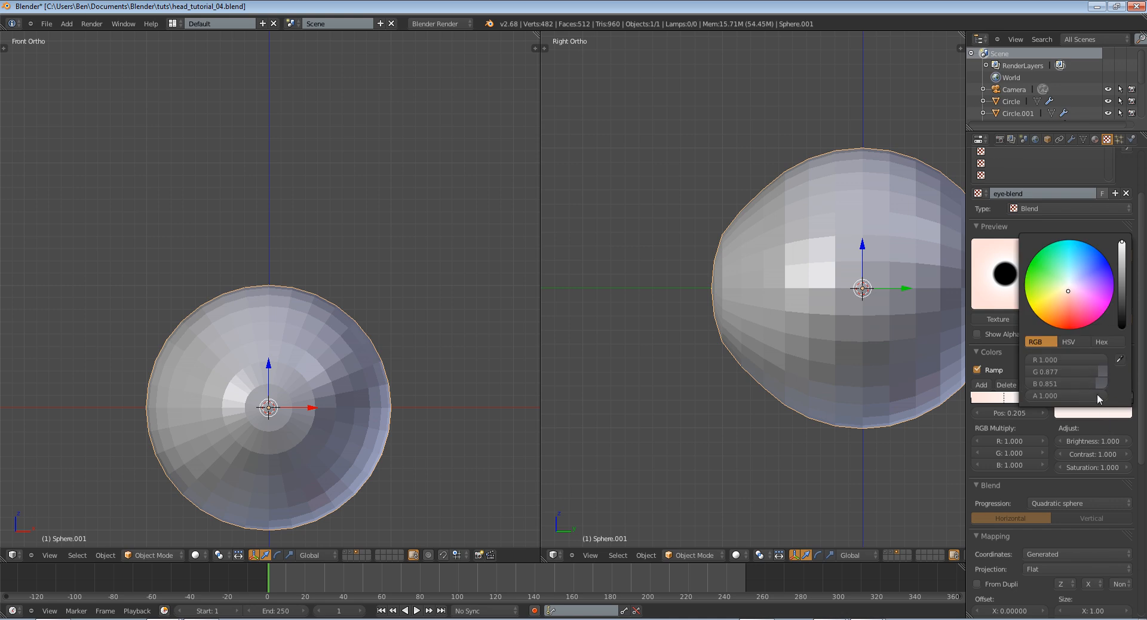
pyautogui.click(1080, 413)
pyautogui.moveTo(1071, 289); pyautogui.dragTo(1070, 291)
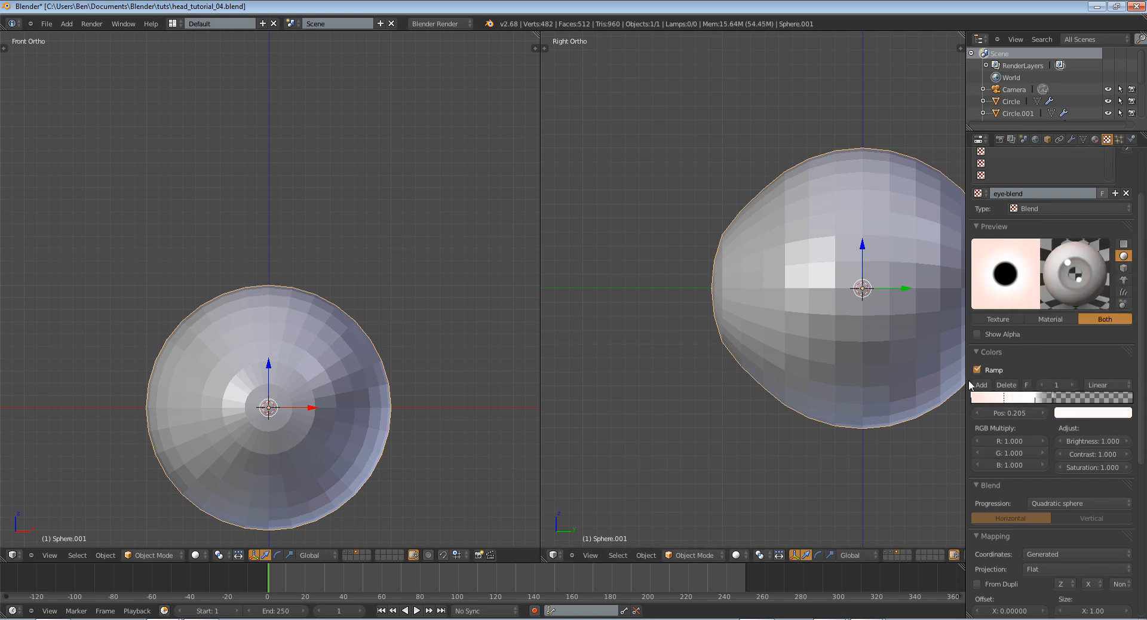
# Add a point lamp to the scene and move it above and in front of the eyeball
pyautogui.scroll(1, 769, 390)
pyautogui.scroll(-1, 763, 393)
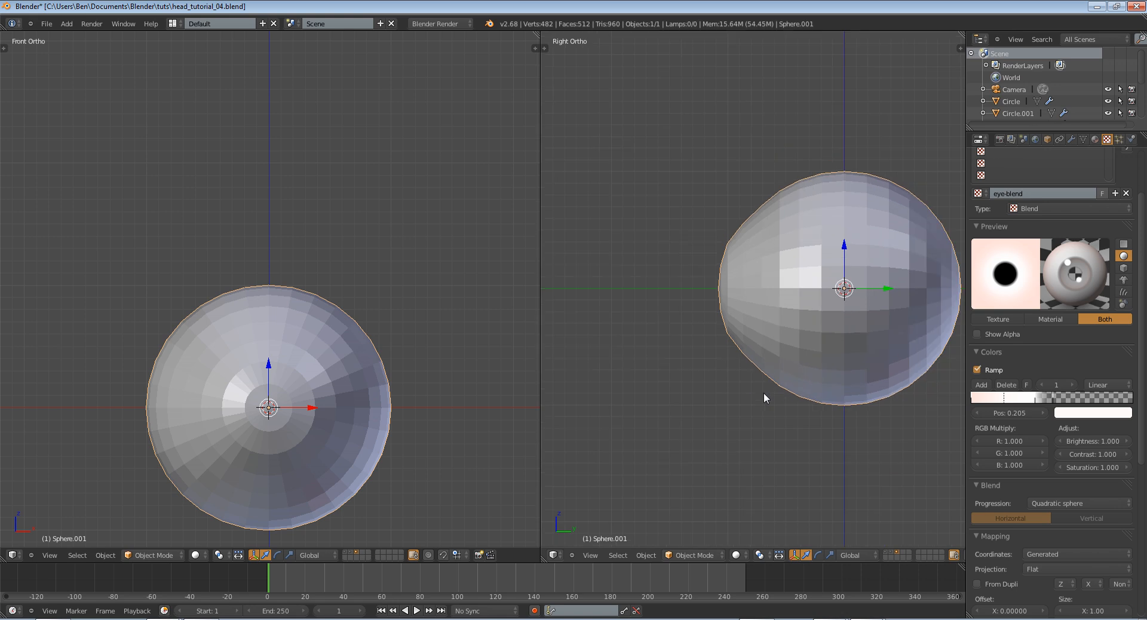
pyautogui.scroll(-7, 323, 377)
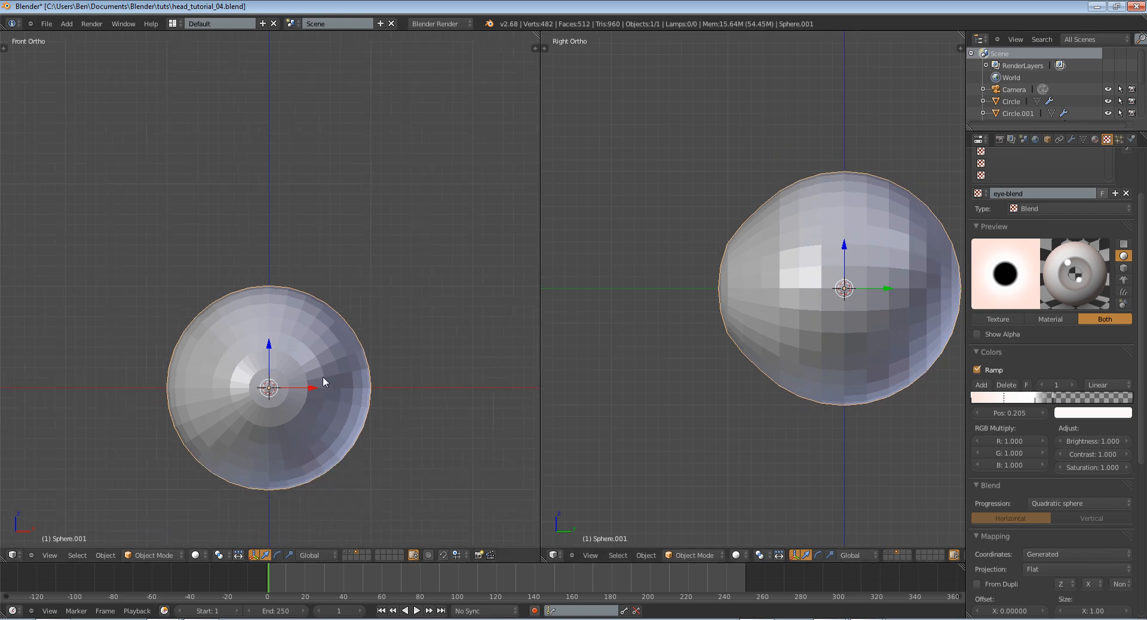
pyautogui.hotkey('shift', 'a')
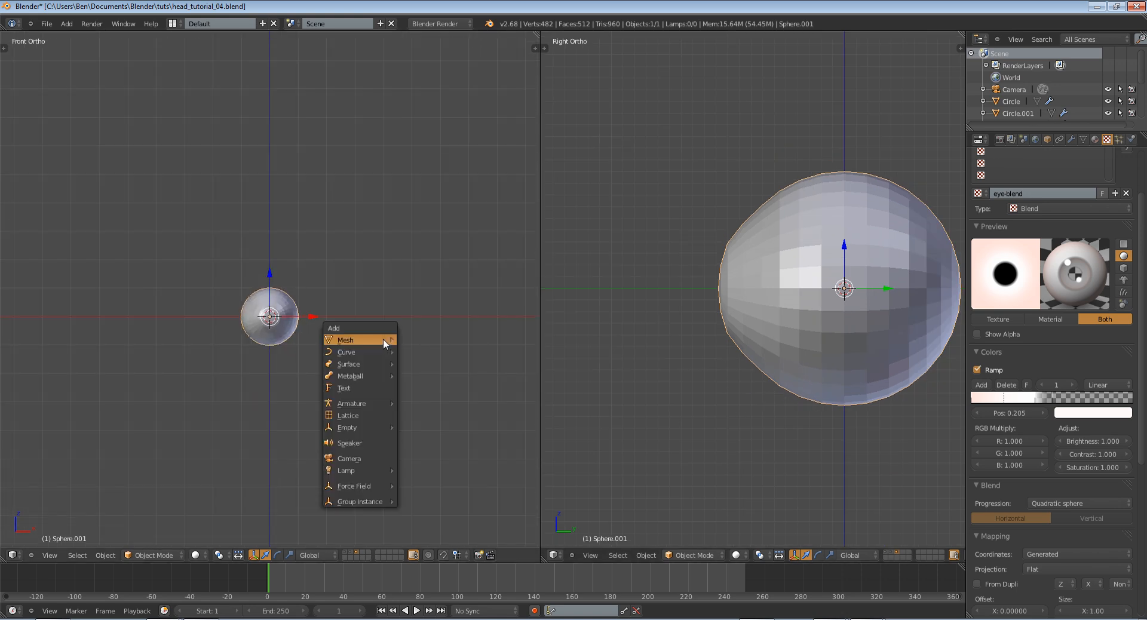
pyautogui.moveTo(383, 466)
pyautogui.click(435, 471)
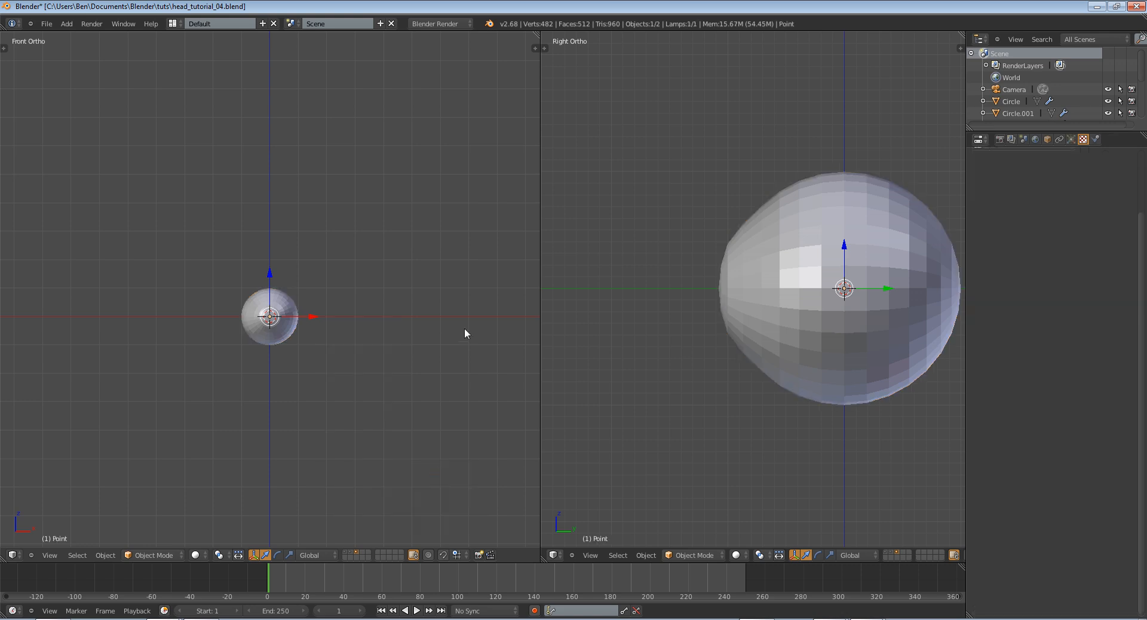
pyautogui.moveTo(464, 328); pyautogui.dragTo(340, 345, button='middle')
pyautogui.press('g')
pyautogui.click(119, 214)
pyautogui.scroll(-4, 171, 263)
pyautogui.moveTo(173, 263); pyautogui.dragTo(328, 263, button='middle')
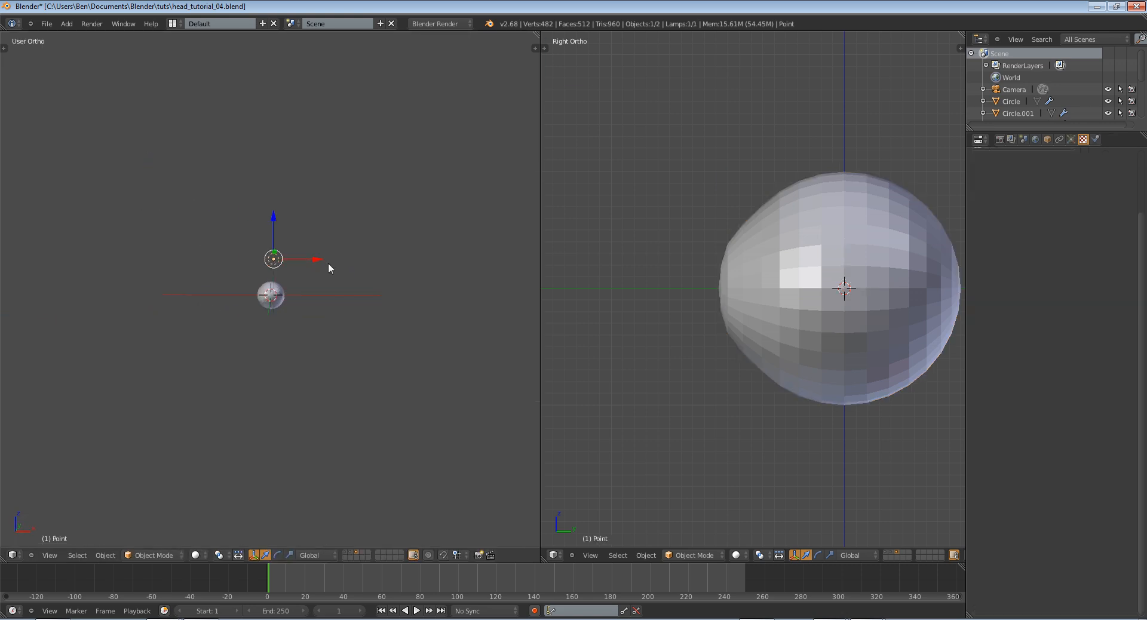
# Look through the camera, test-render the eyeball and close the render
pyautogui.press('KP_0')
pyautogui.scroll(-5, 325, 263)
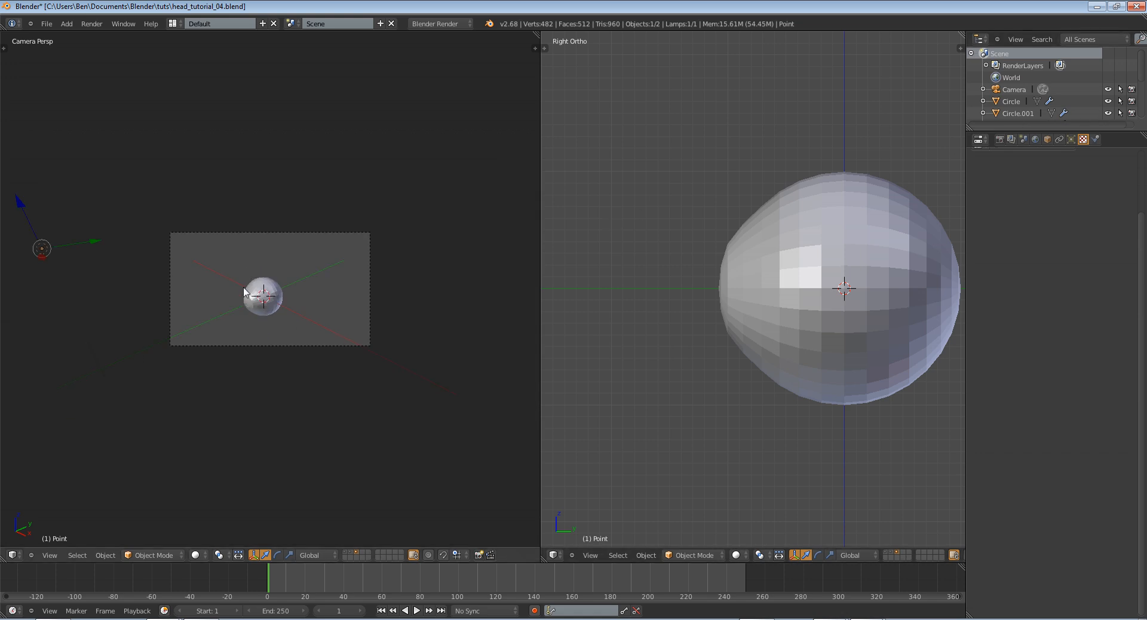
pyautogui.press('F12')
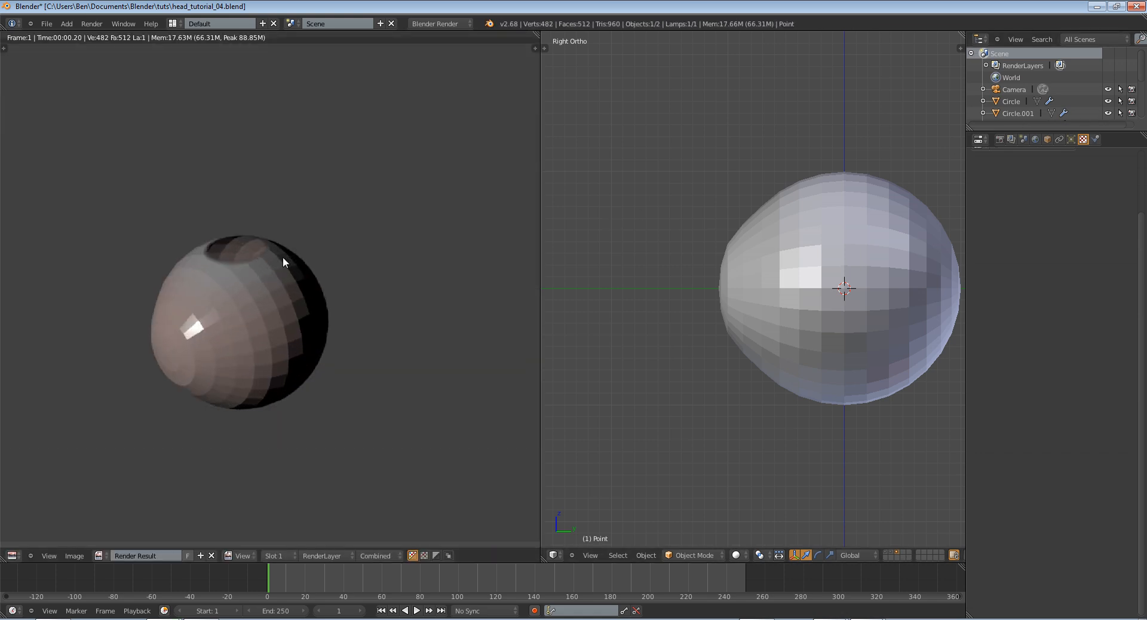
pyautogui.press('Escape')
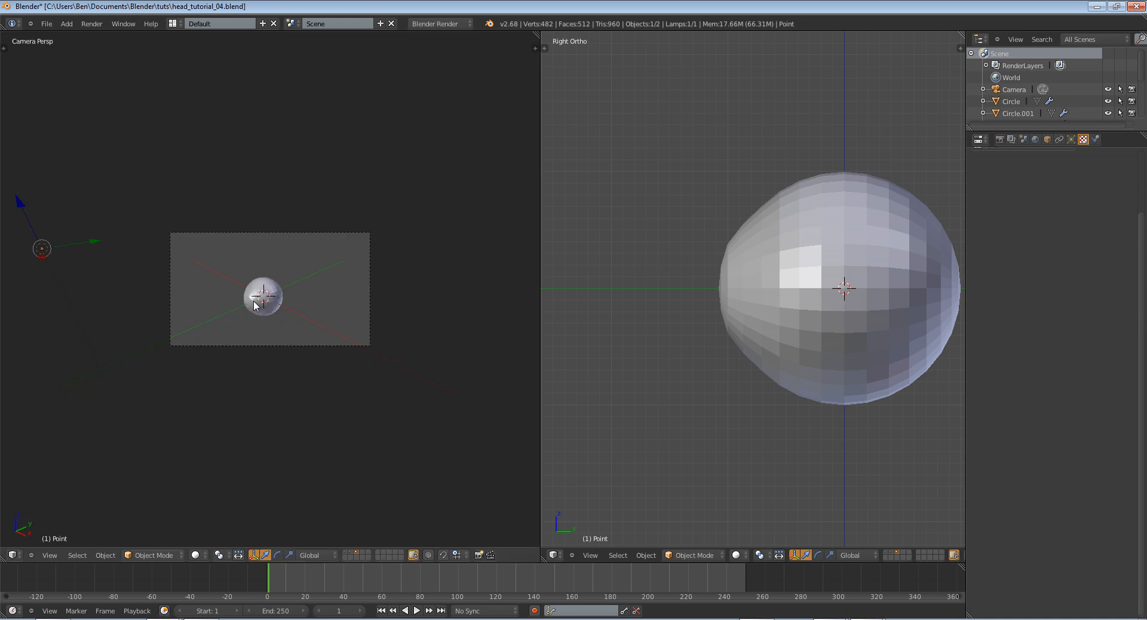
# Reselect the eyeball, fit the camera frame, remap the eye-blend texture's axes so the transparent hole sits on the cornea, and render again
pyautogui.rightClick(253, 300)
pyautogui.press('Home')
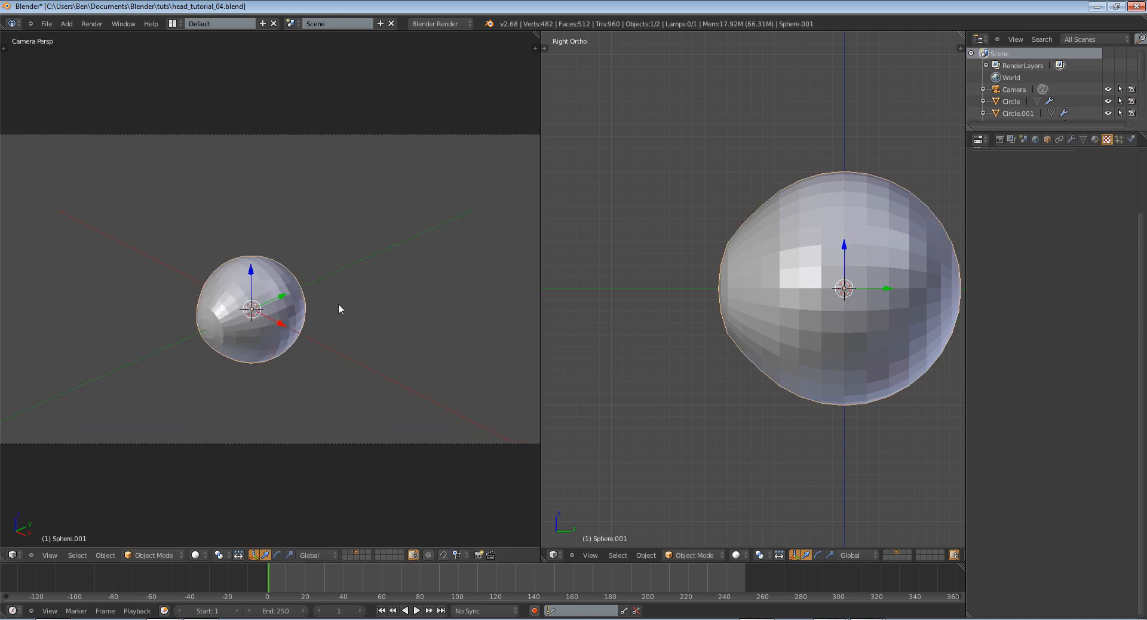
pyautogui.click(1095, 140)
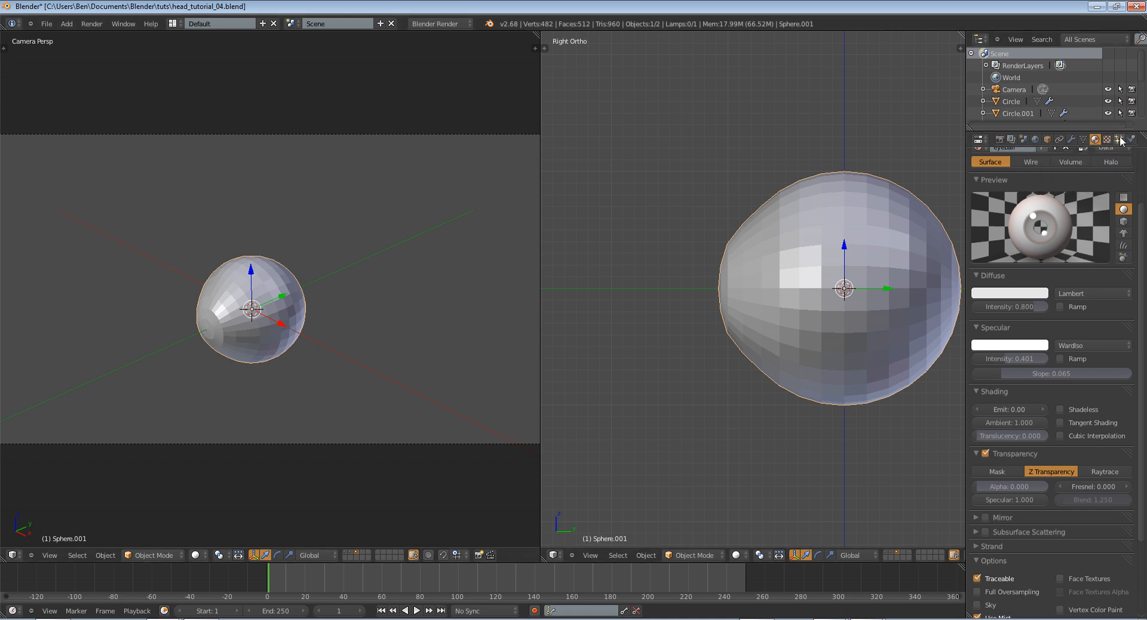
pyautogui.click(1107, 139)
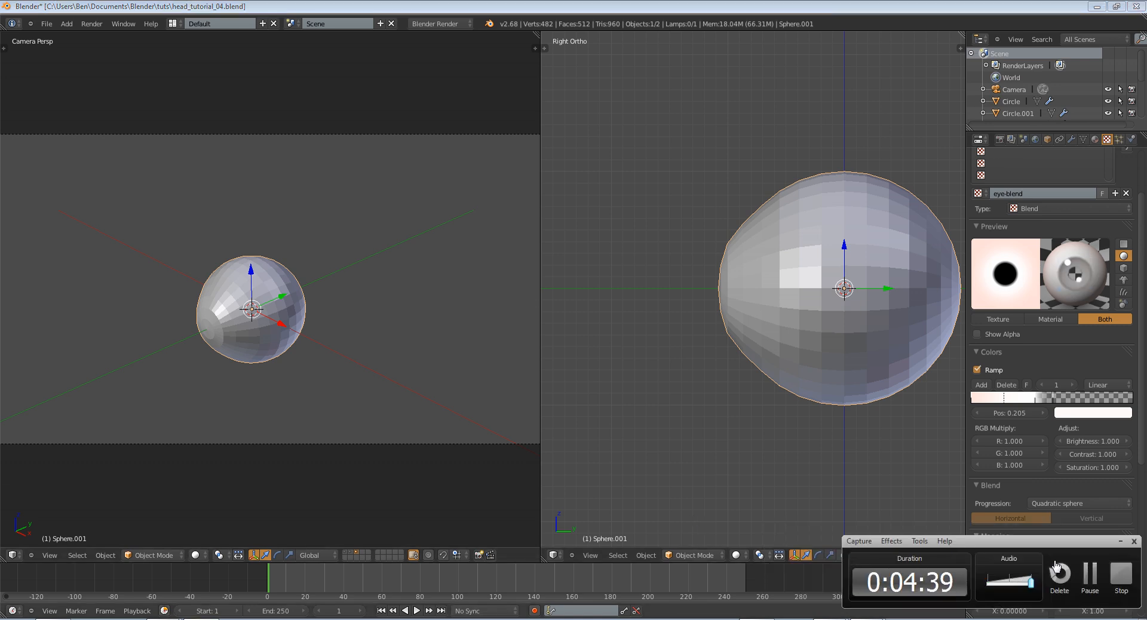
pyautogui.press('F12')
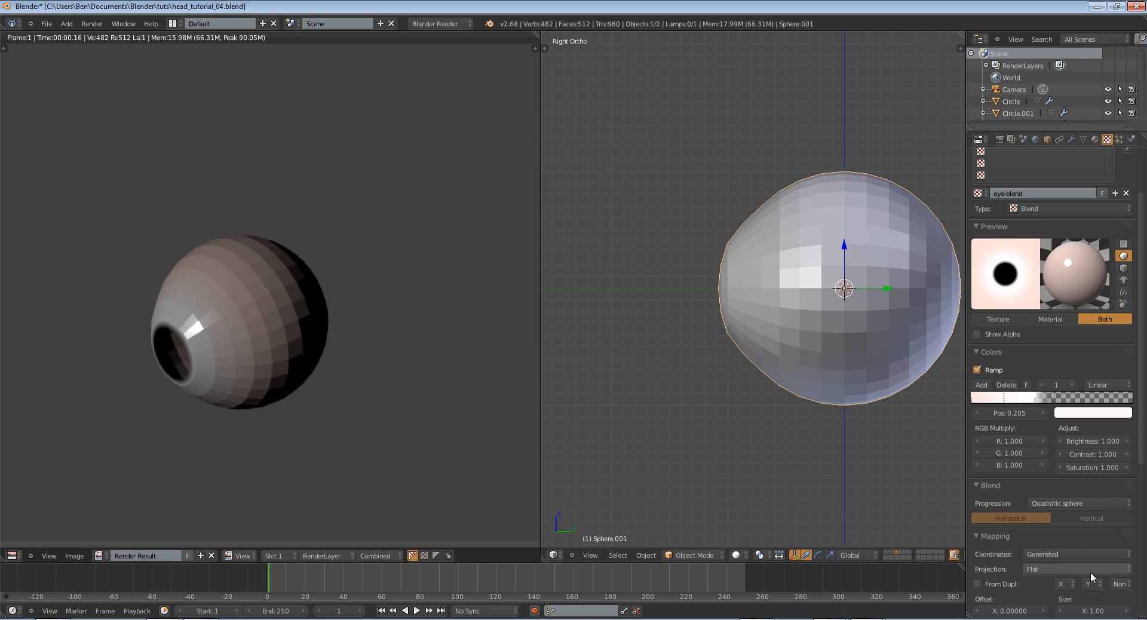
# Inspect and close the current render, apply smooth shading to the eyeball and render it again
pyautogui.click(1064, 584)
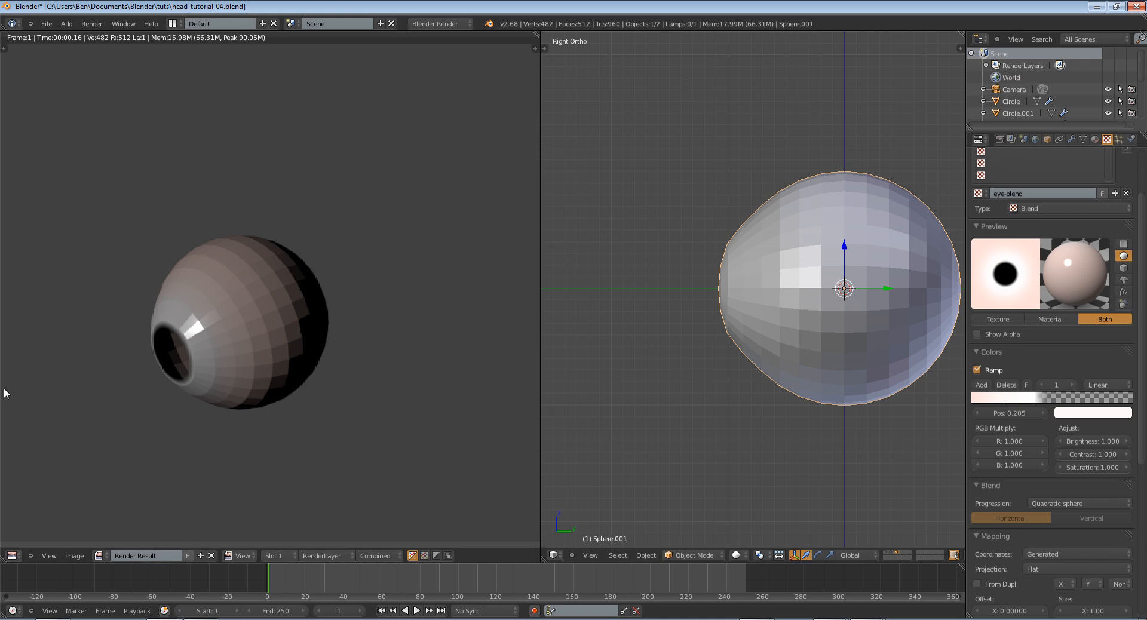
pyautogui.moveTo(174, 331); pyautogui.dragTo(230, 337, button='middle')
pyautogui.scroll(2, 304, 346)
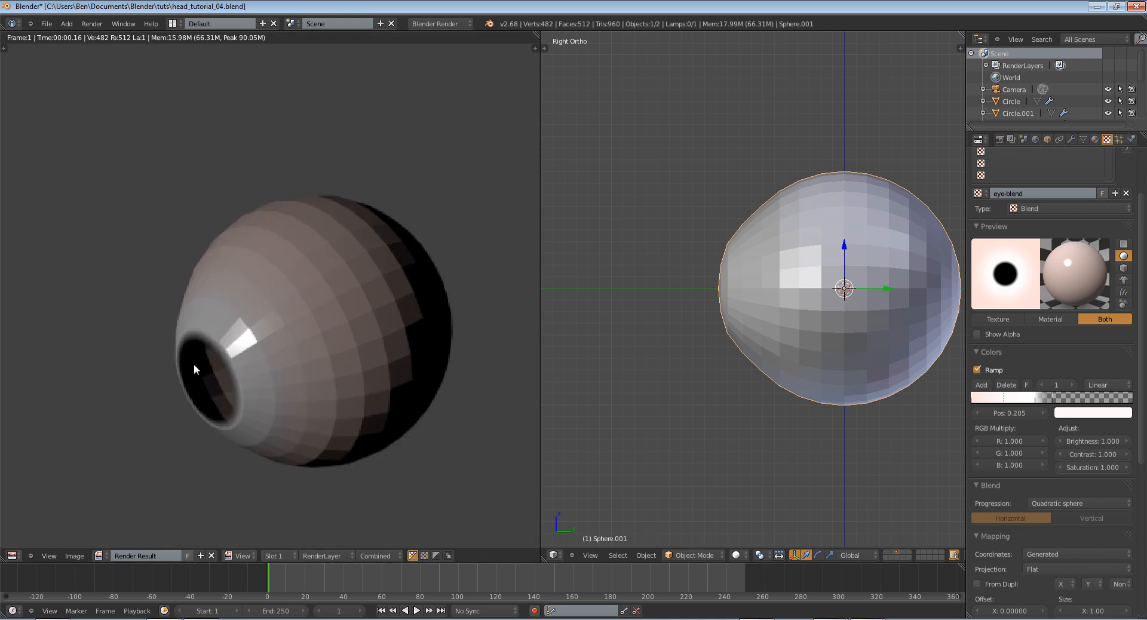
pyautogui.press('Escape')
pyautogui.press('t')
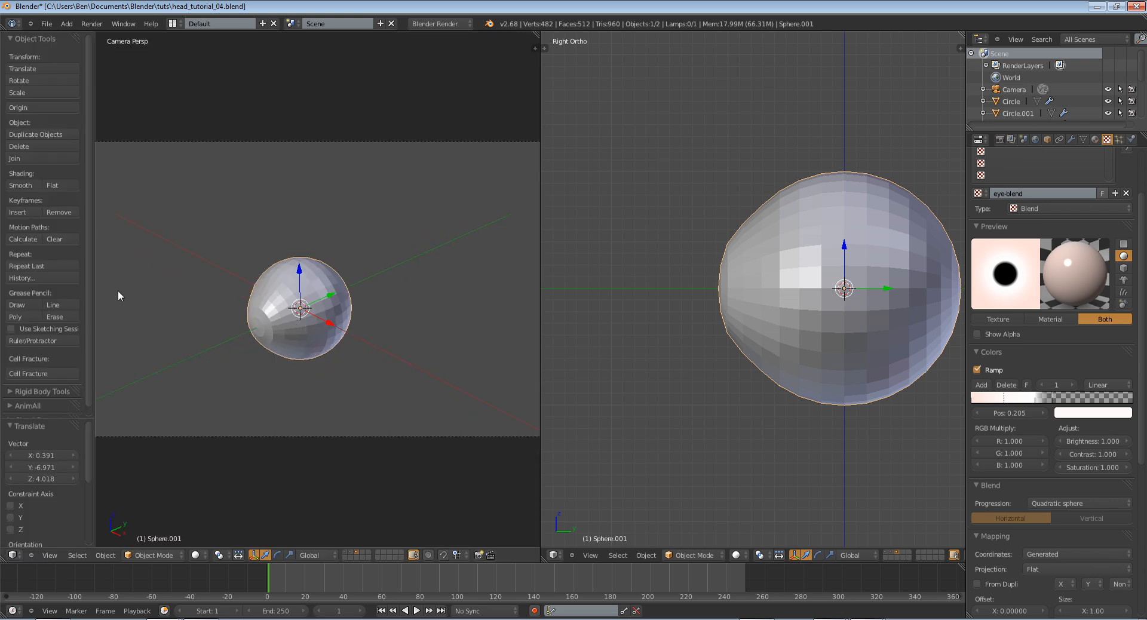
pyautogui.click(24, 190)
pyautogui.press('t')
pyautogui.press('F12')
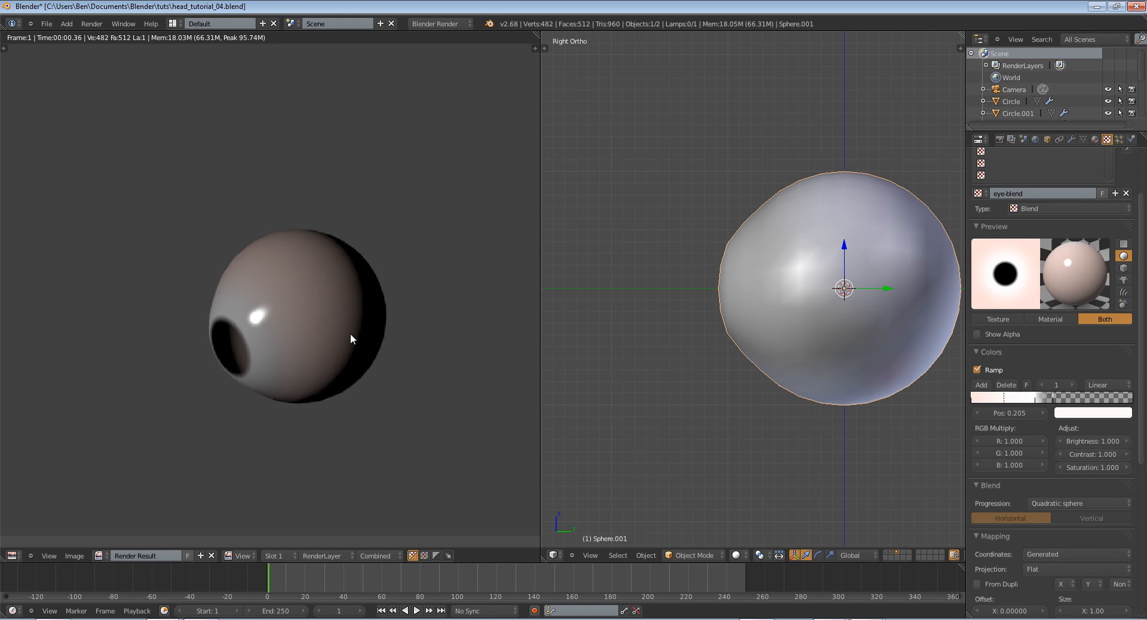
# Move the near-white ramp stop to position 0.042, switch the texture preview to the sky sphere, and test-render the eyeball
pyautogui.press('Escape')
pyautogui.moveTo(1002, 403); pyautogui.dragTo(983, 405)
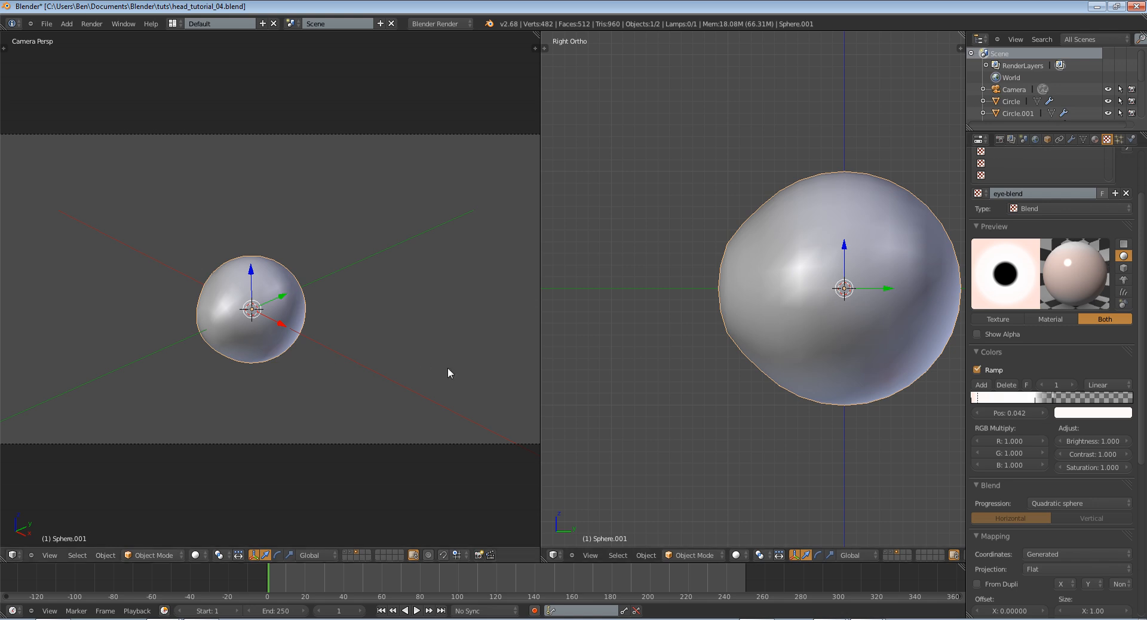
pyautogui.click(1124, 304)
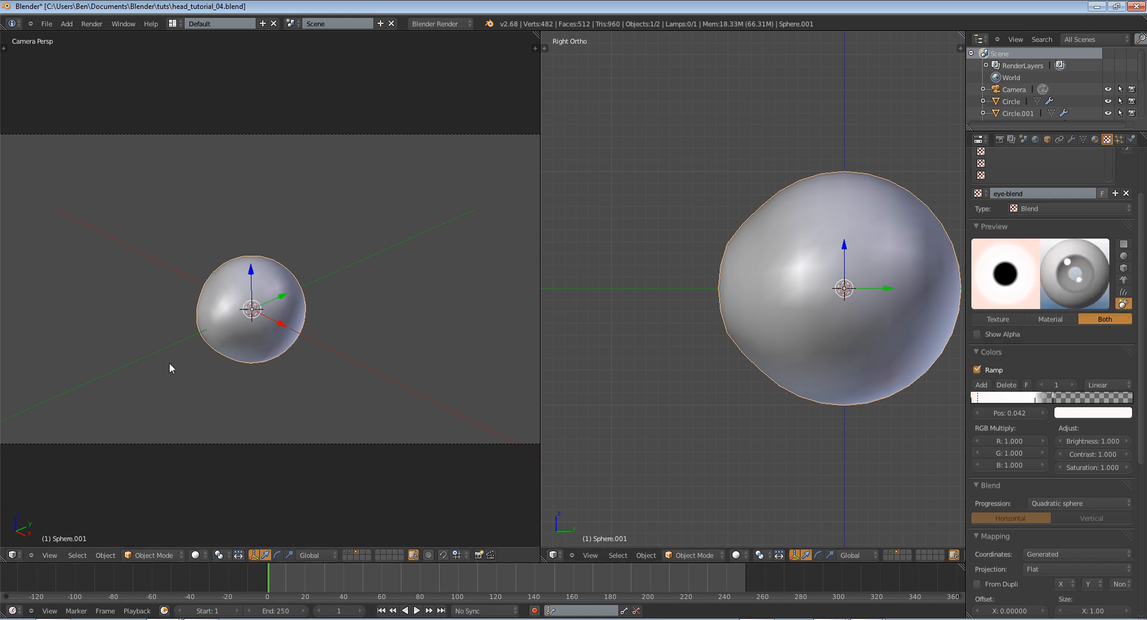
pyautogui.press('F12')
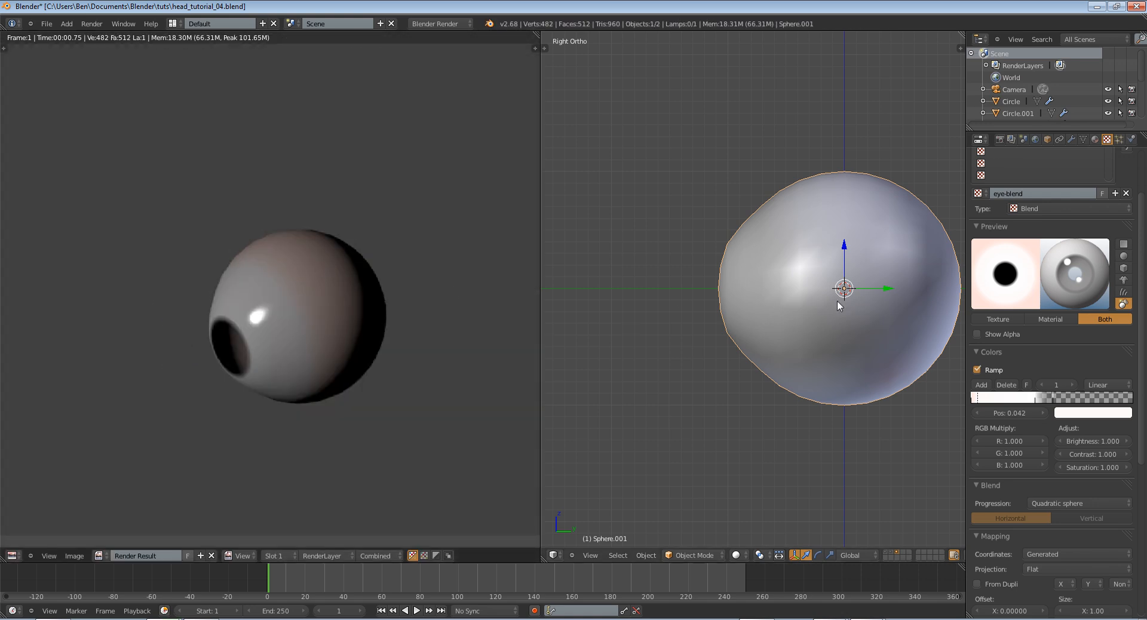
pyautogui.press('F11')
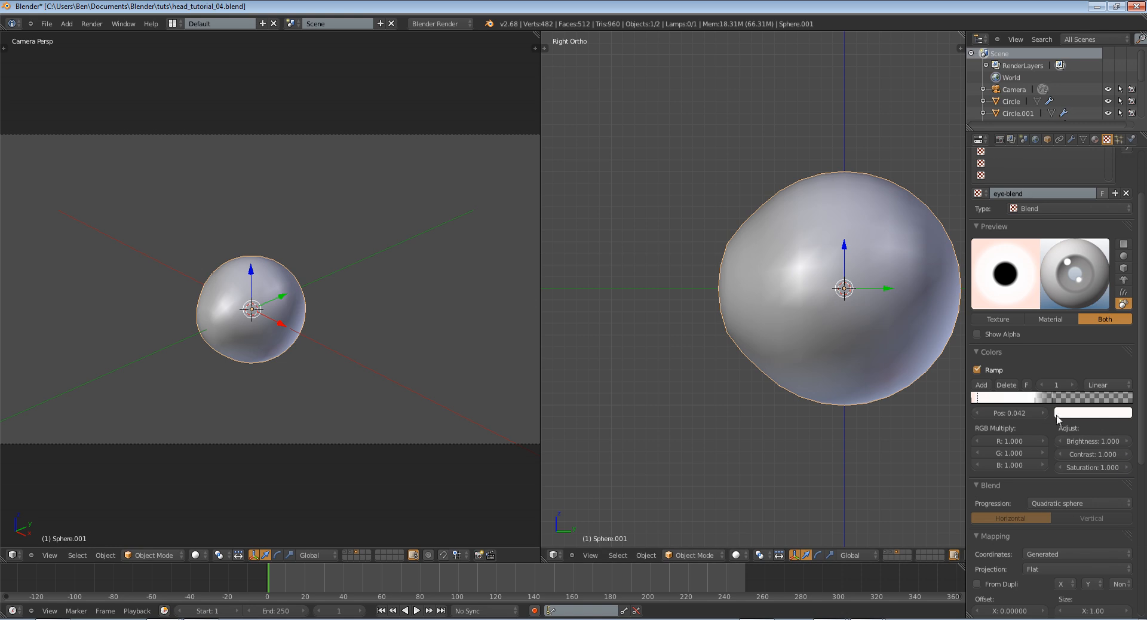
# Review the eye-blend texture's ramp, mapping and influence settings
pyautogui.scroll(-10, 1045, 411)
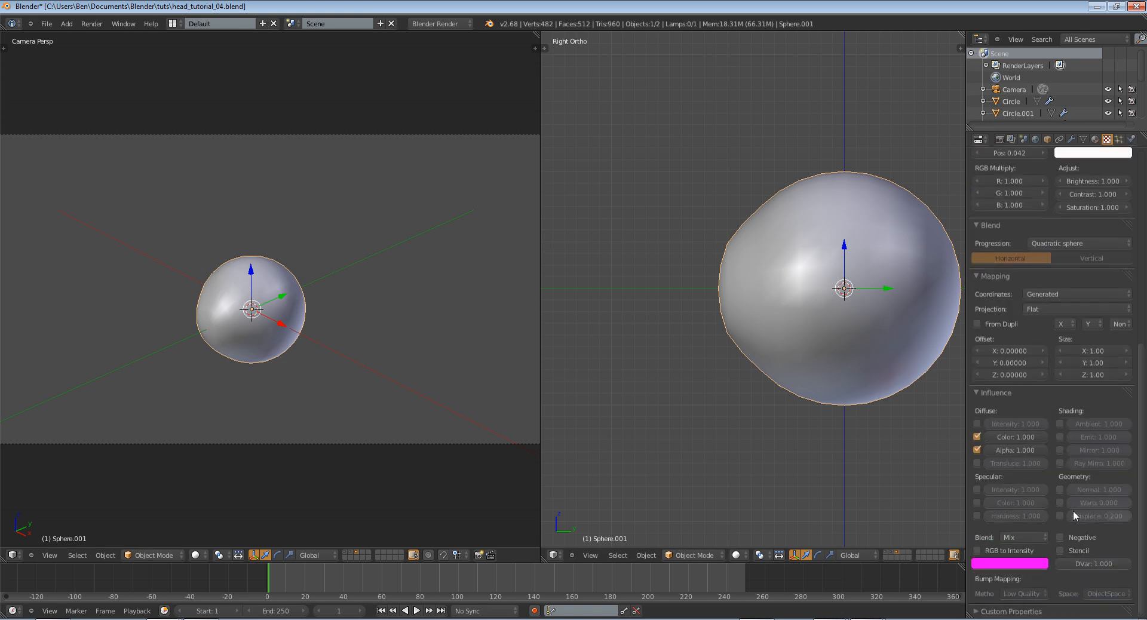
pyautogui.scroll(12, 1069, 501)
pyautogui.scroll(-10, 1064, 500)
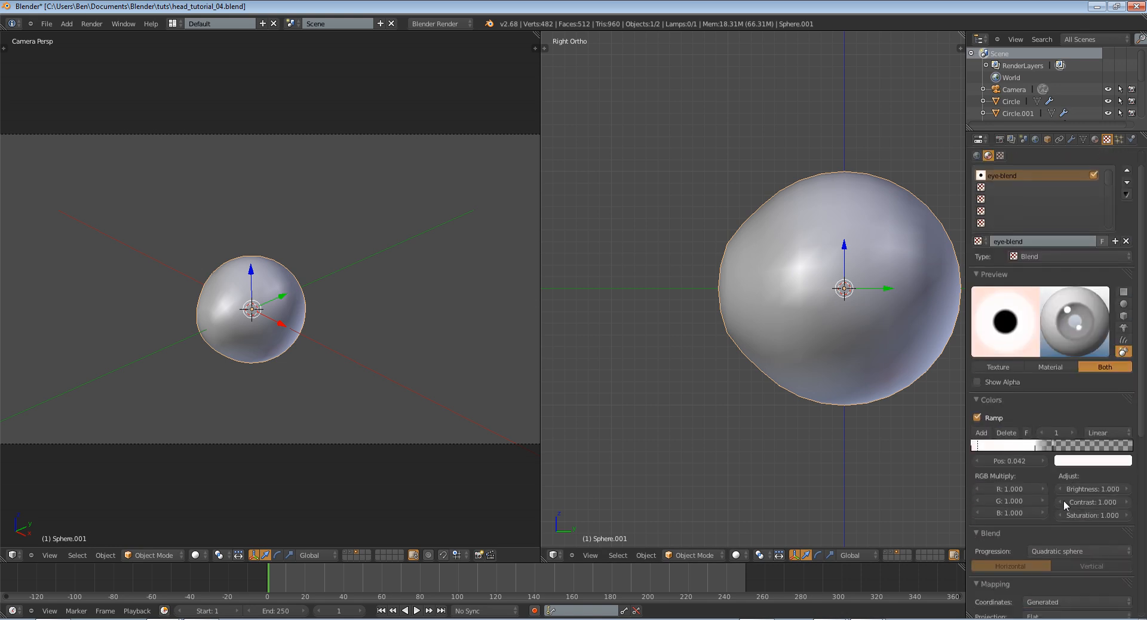
pyautogui.scroll(11, 1062, 504)
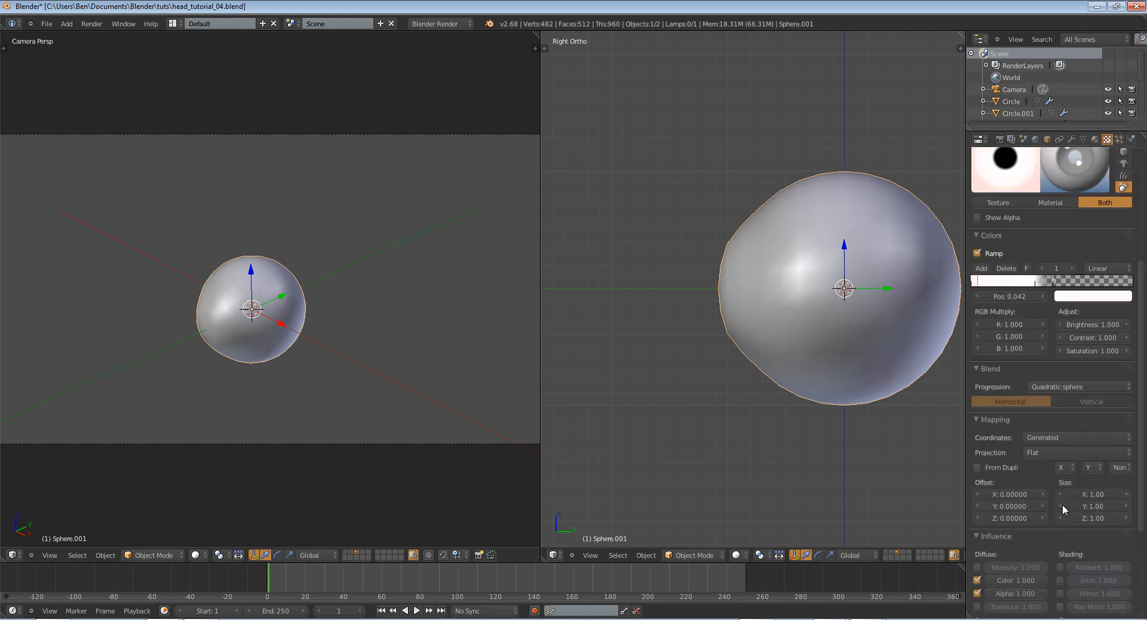
pyautogui.scroll(-5, 1062, 504)
pyautogui.scroll(-1, 1038, 539)
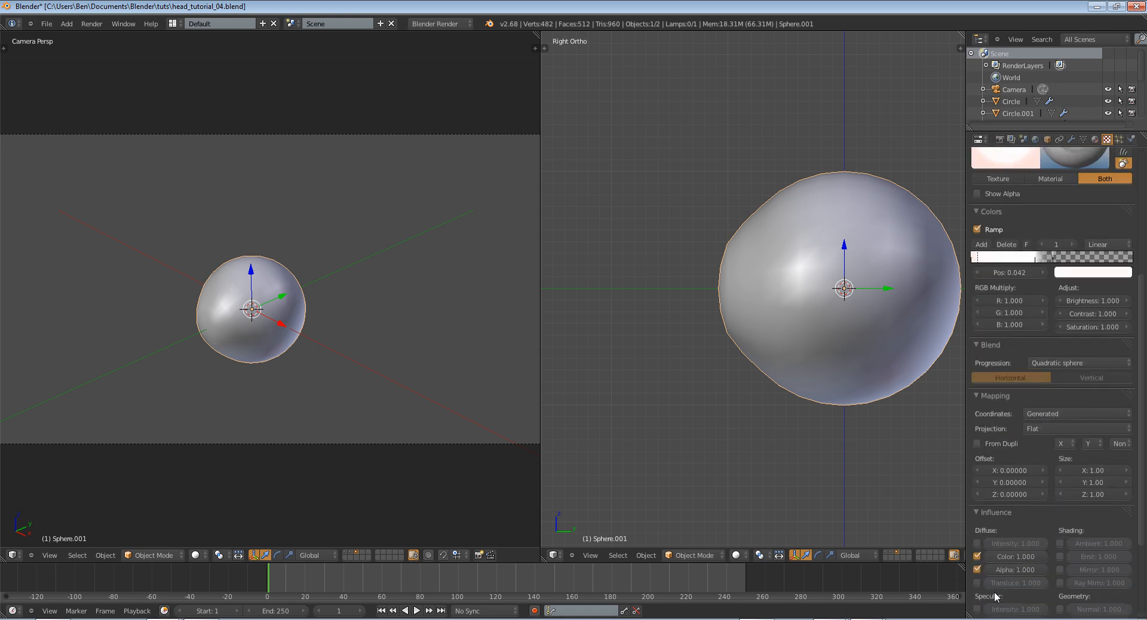
pyautogui.scroll(-1, 986, 604)
pyautogui.click(978, 585)
pyautogui.scroll(10, 982, 583)
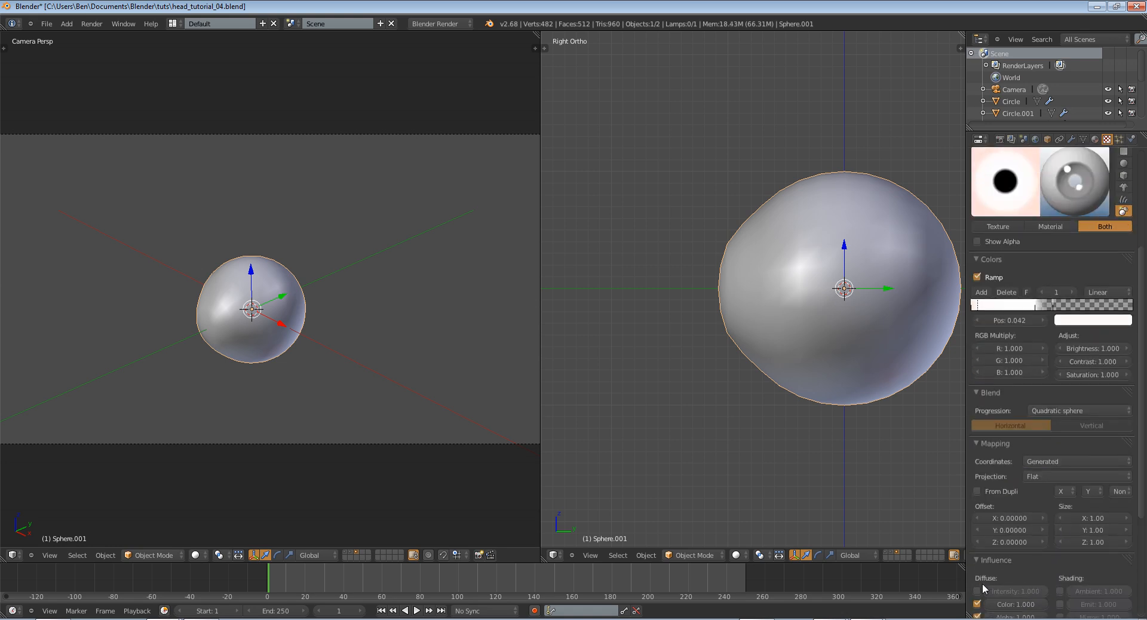
pyautogui.scroll(-12, 998, 587)
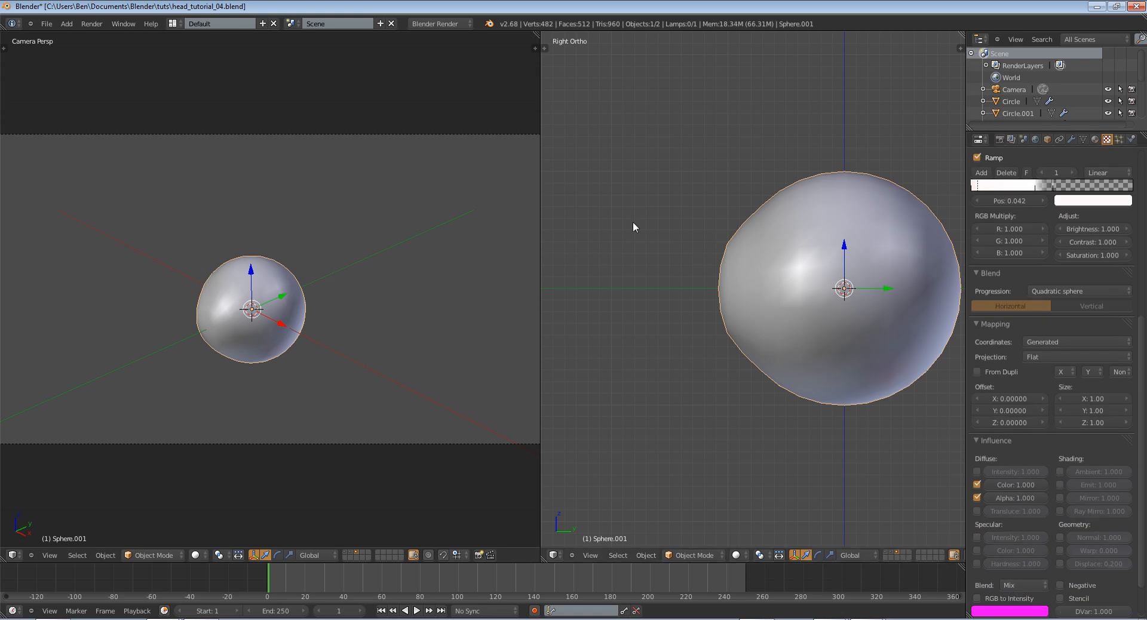
# In the front view, place the 3D cursor beside the eyeball and add a torus mesh there
pyautogui.moveTo(329, 319); pyautogui.dragTo(345, 307, button='middle')
pyautogui.press('KP_1')
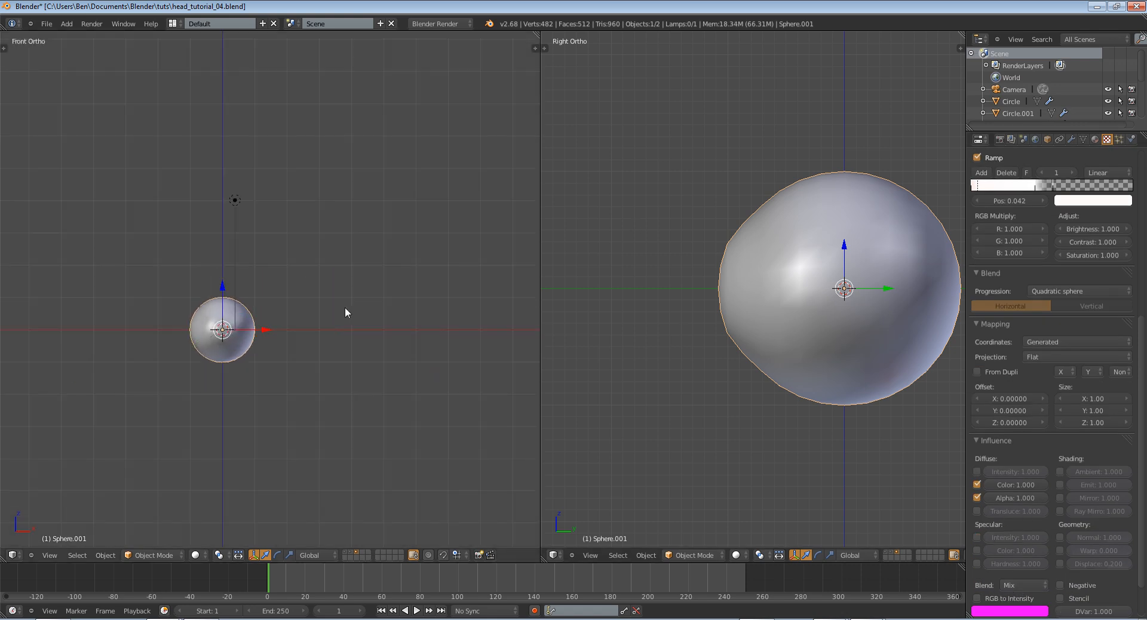
pyautogui.click(284, 278)
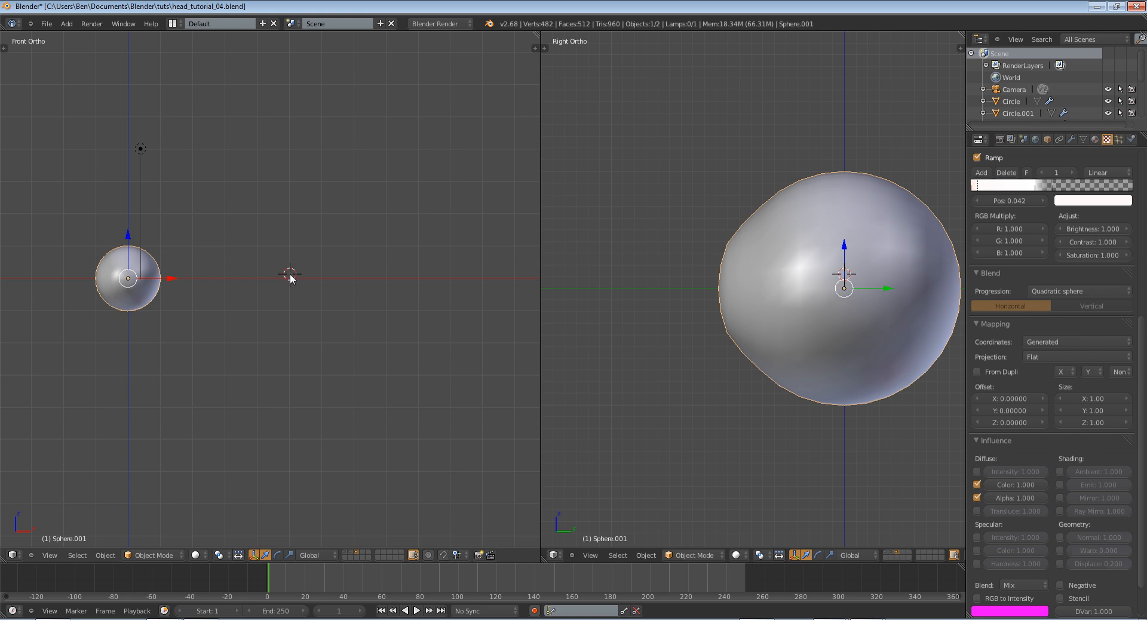
pyautogui.hotkey('shift', 'a')
pyautogui.moveTo(287, 150)
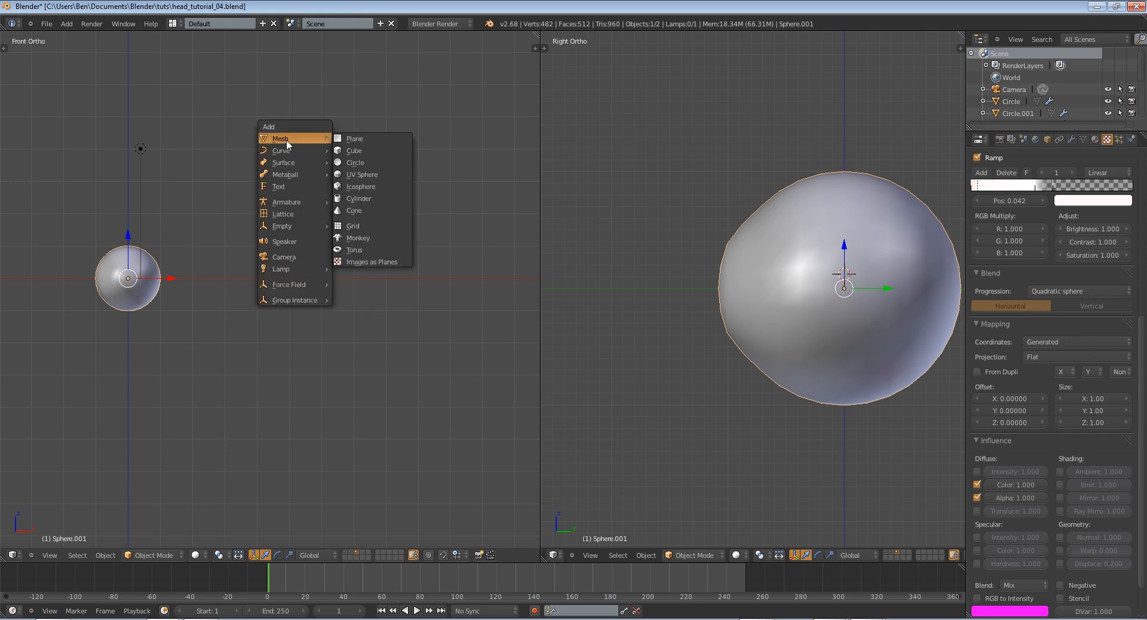
pyautogui.click(375, 245)
pyautogui.scroll(4, 467, 265)
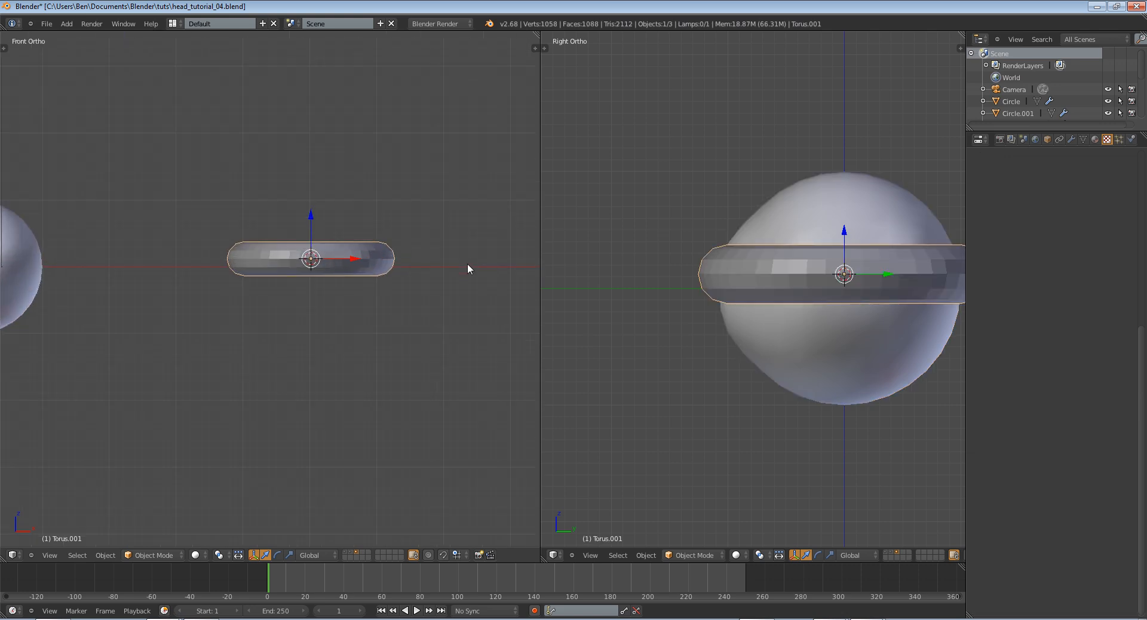
# Set the new torus to 16 major segments and 8 minor segments
pyautogui.press('t')
pyautogui.scroll(-4, 61, 440)
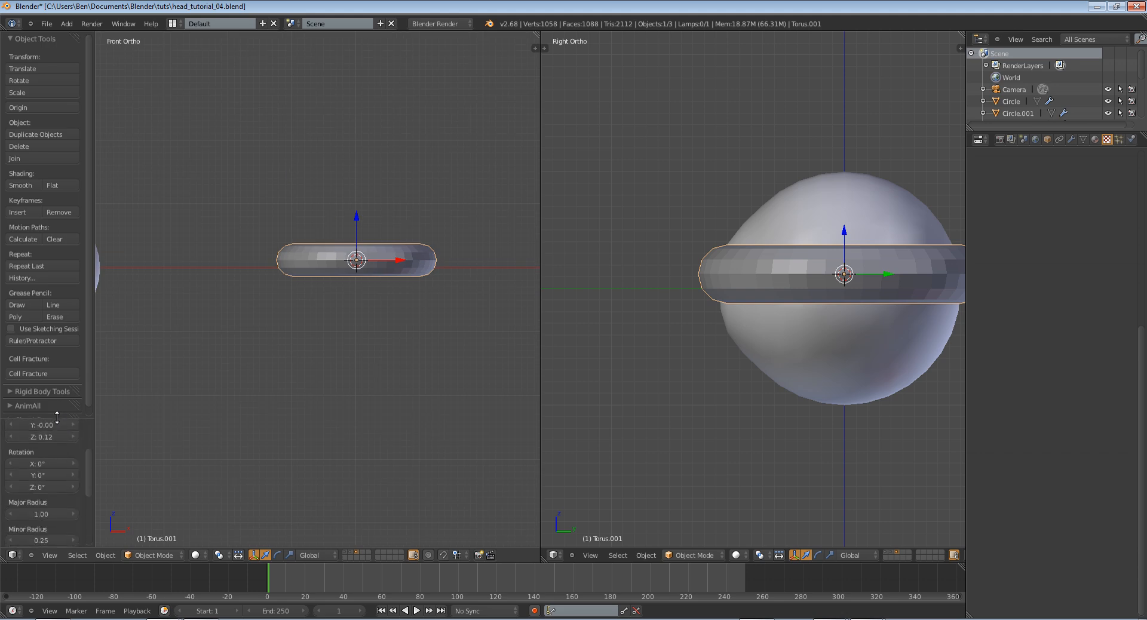
pyautogui.moveTo(56, 417); pyautogui.dragTo(43, 215)
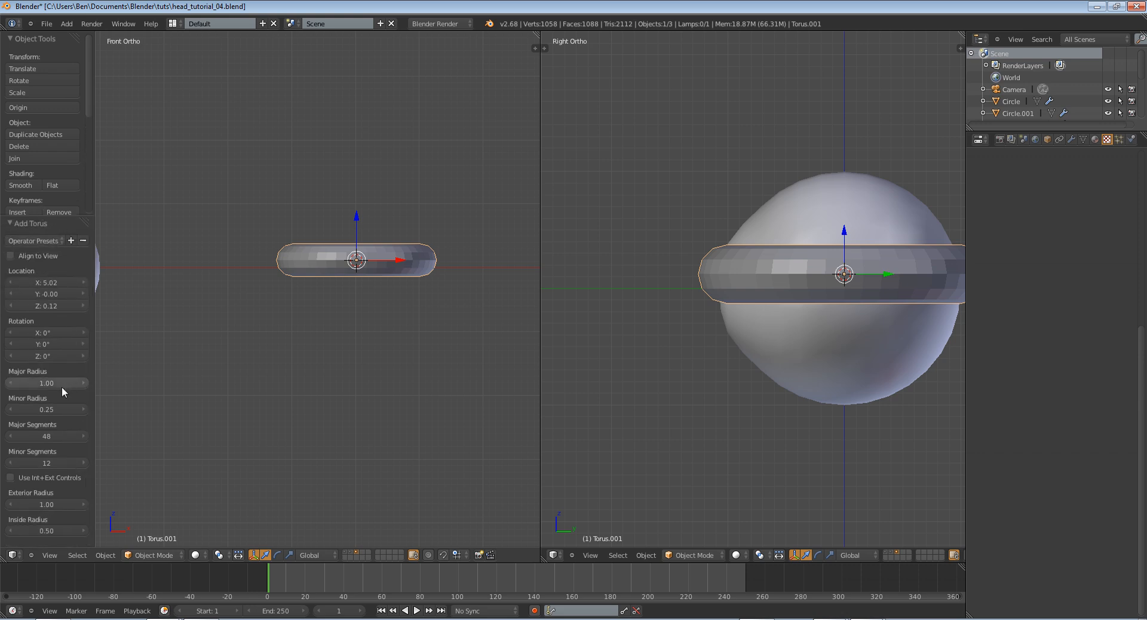
pyautogui.click(48, 436)
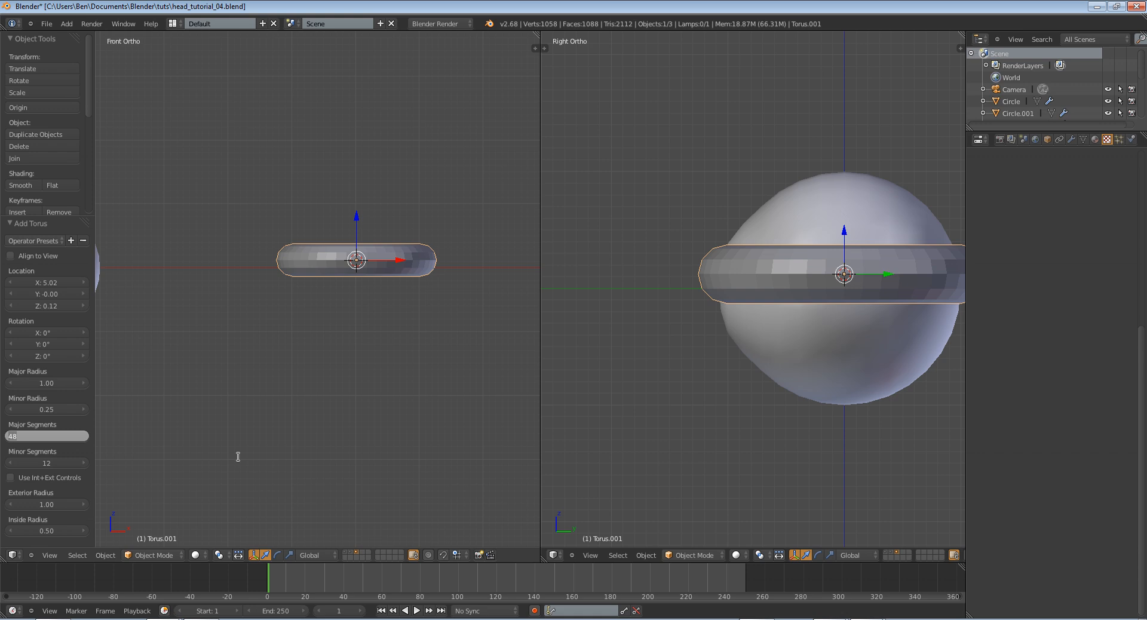
pyautogui.write('16')
pyautogui.press('Return')
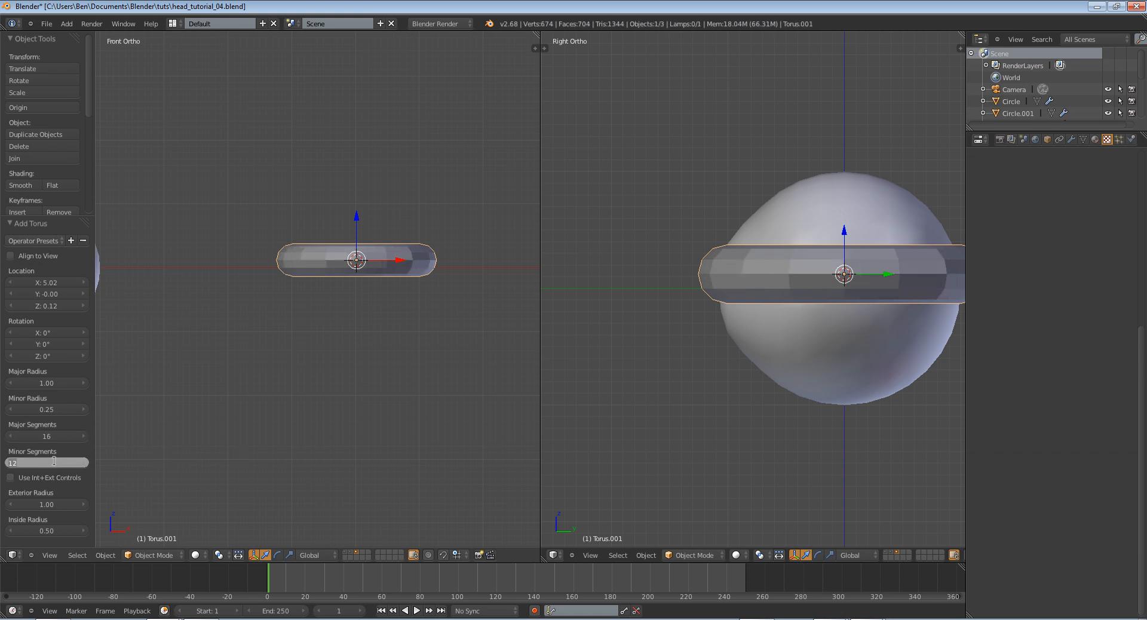
pyautogui.write('8')
pyautogui.press('Return')
pyautogui.moveTo(436, 325); pyautogui.dragTo(320, 375, button='middle')
pyautogui.press('t')
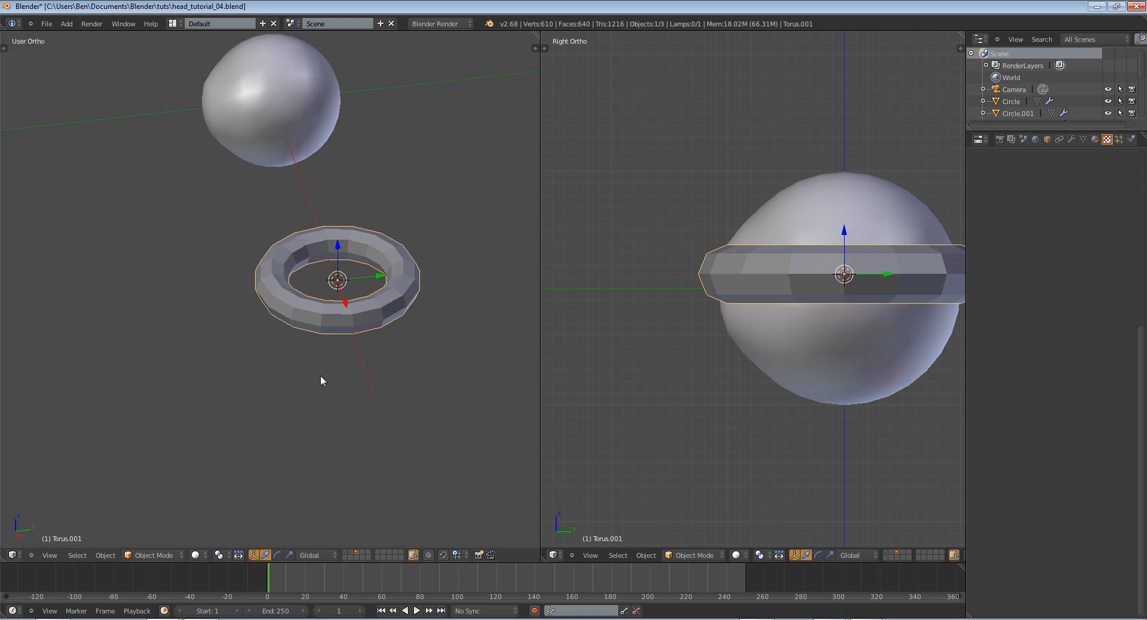
# Rotate the torus upright in the side view so its ring faces the front
pyautogui.press('KP_1')
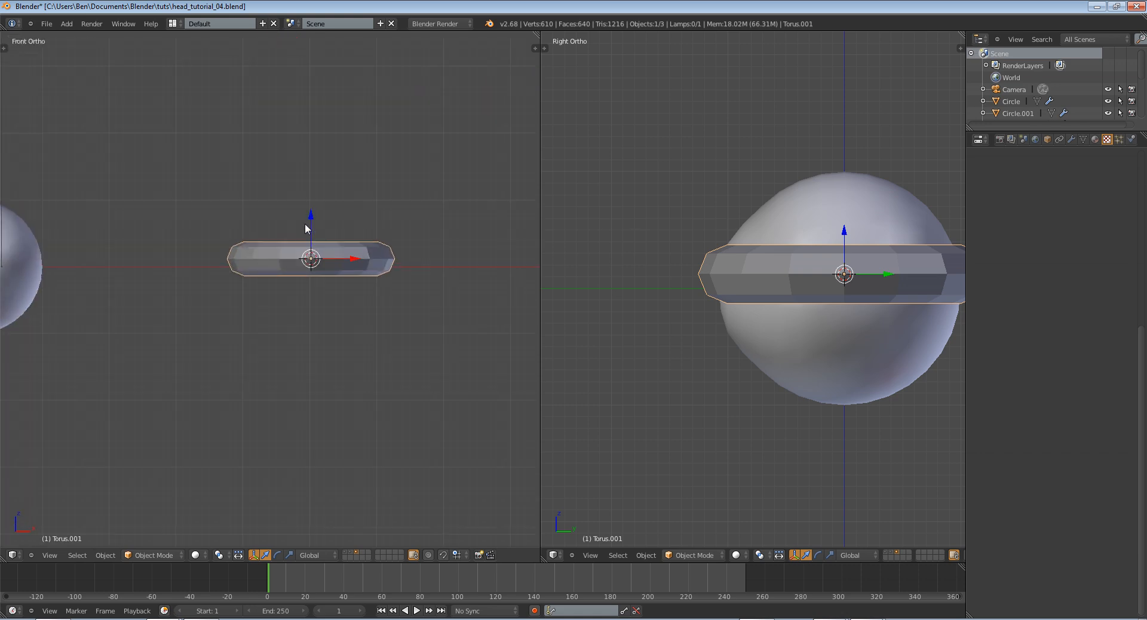
pyautogui.scroll(-3, 680, 279)
pyautogui.press('r')
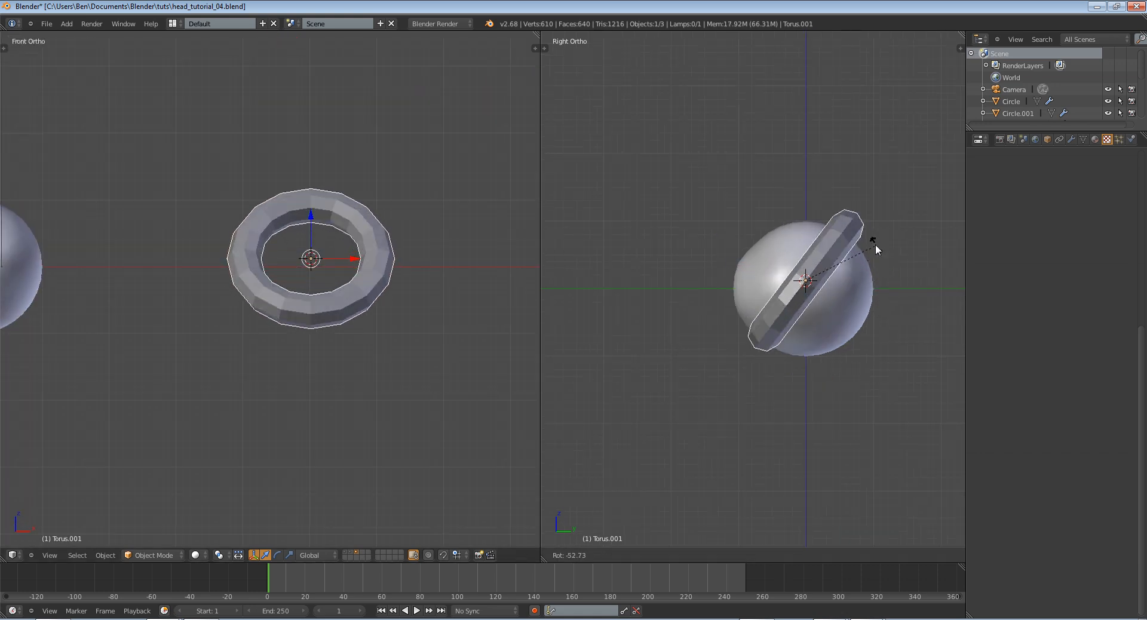
pyautogui.keyDown('ctrl'); pyautogui.click(842, 221); pyautogui.keyUp('ctrl')
# Flatten the whole torus mesh by scaling it to about 0.38 along the Y axis
pyautogui.press('Tab')
pyautogui.press('s')
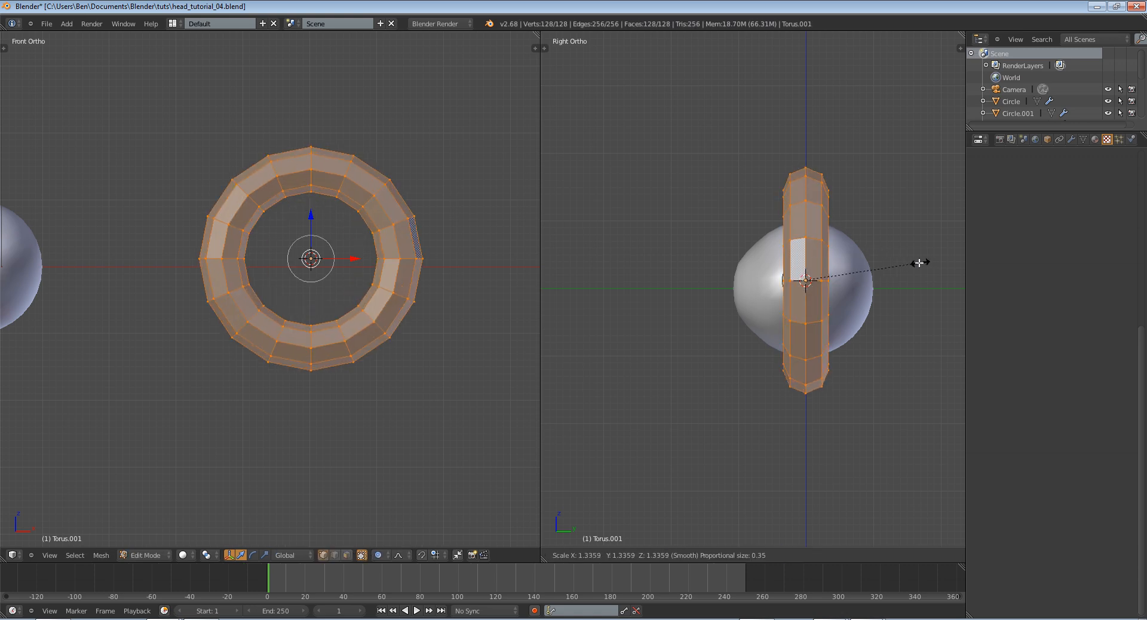
pyautogui.press('y')
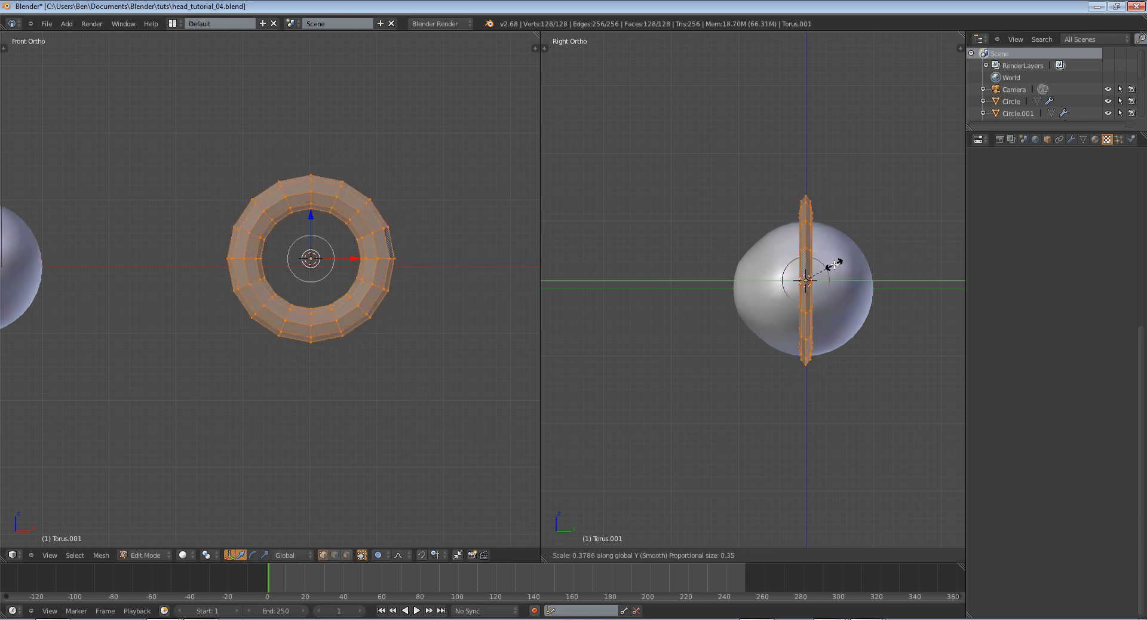
pyautogui.click(834, 266)
# Select the torus's inner edge loop and scale it to about 0.29 with smooth proportional editing, leaving a small pupil hole
pyautogui.keyDown('alt'); pyautogui.rightClick(353, 258); pyautogui.keyUp('alt')
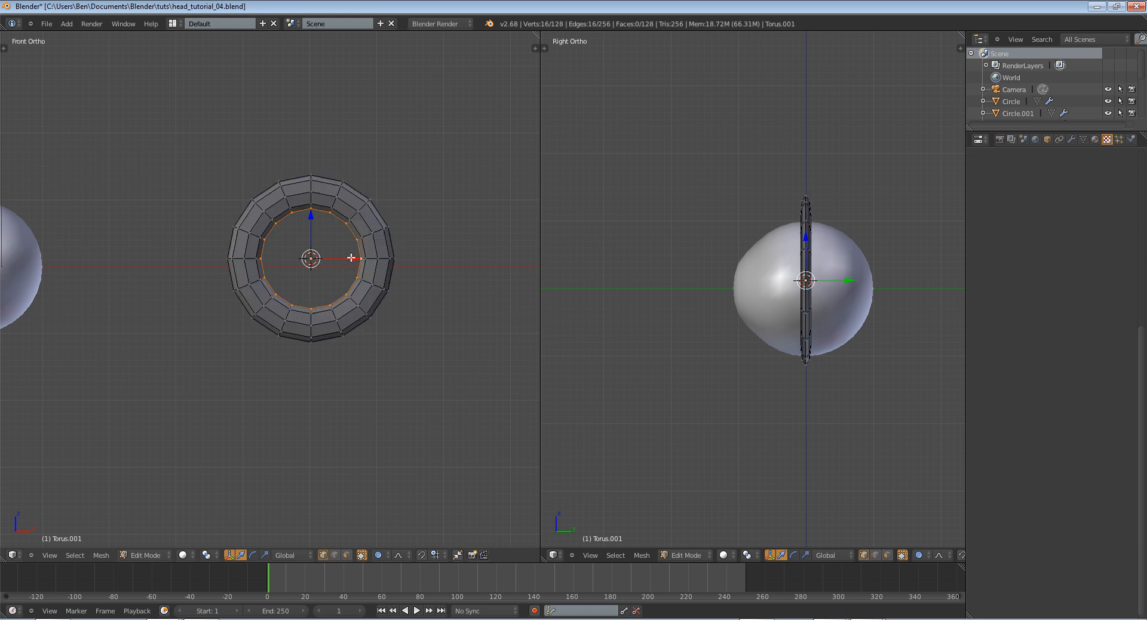
pyautogui.scroll(3, 353, 256)
pyautogui.press('s')
pyautogui.scroll(-8, 394, 272)
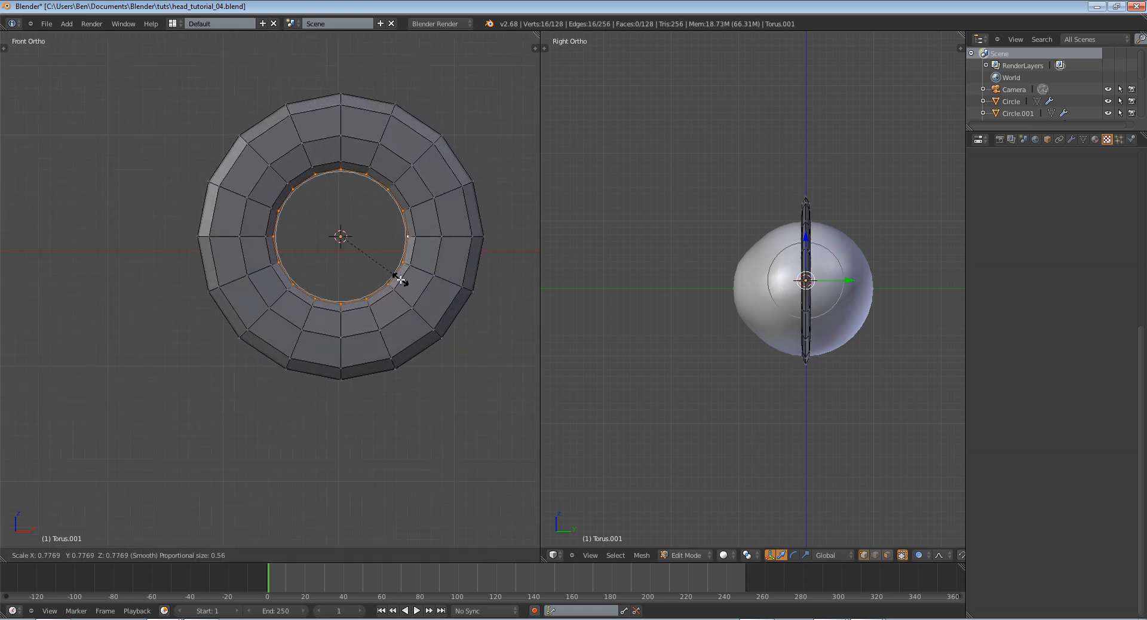
pyautogui.scroll(5, 358, 281)
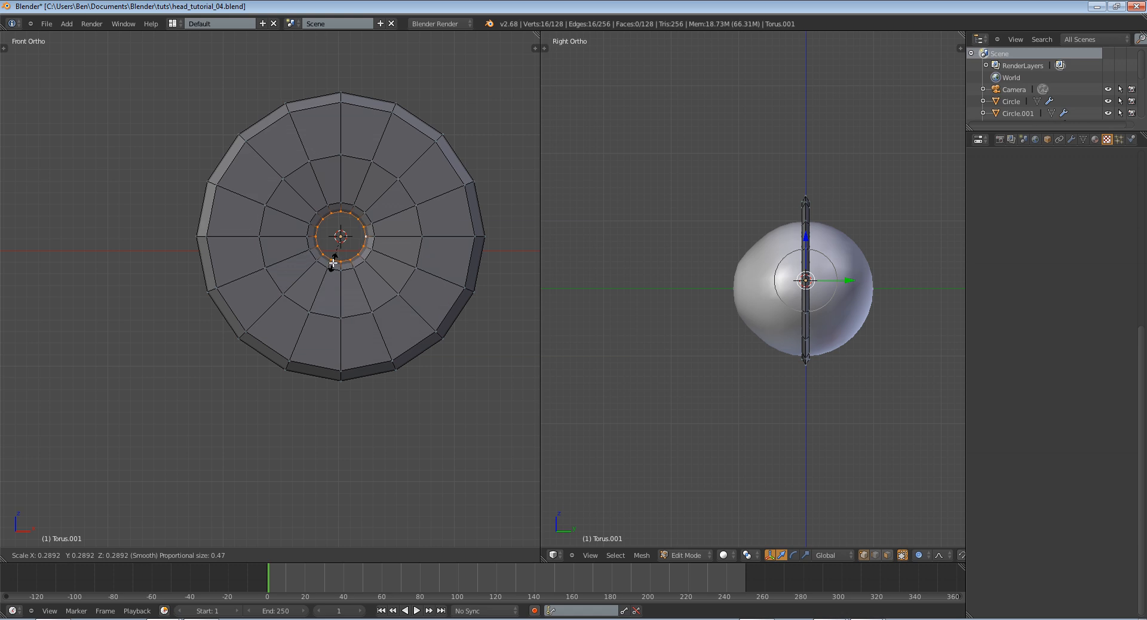
pyautogui.click(332, 263)
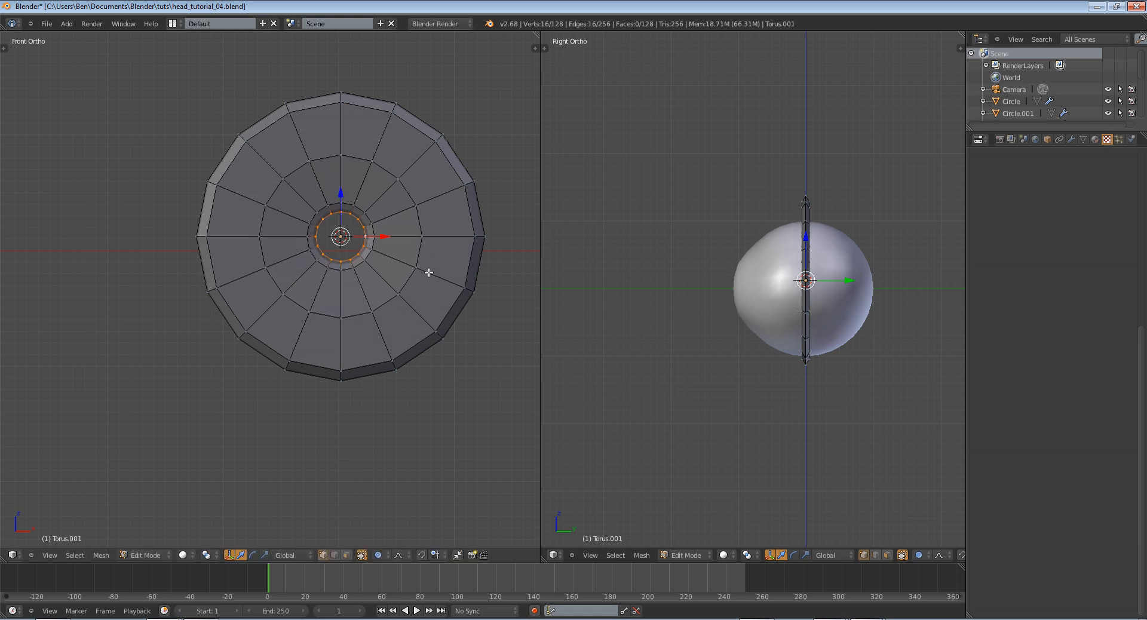
# Turn off proportional editing and extrude the inner edge loop backward along the Y axis into a tube
pyautogui.moveTo(427, 274); pyautogui.dragTo(356, 361, button='middle')
pyautogui.scroll(4, 221, 256)
pyautogui.scroll(-3, 338, 289)
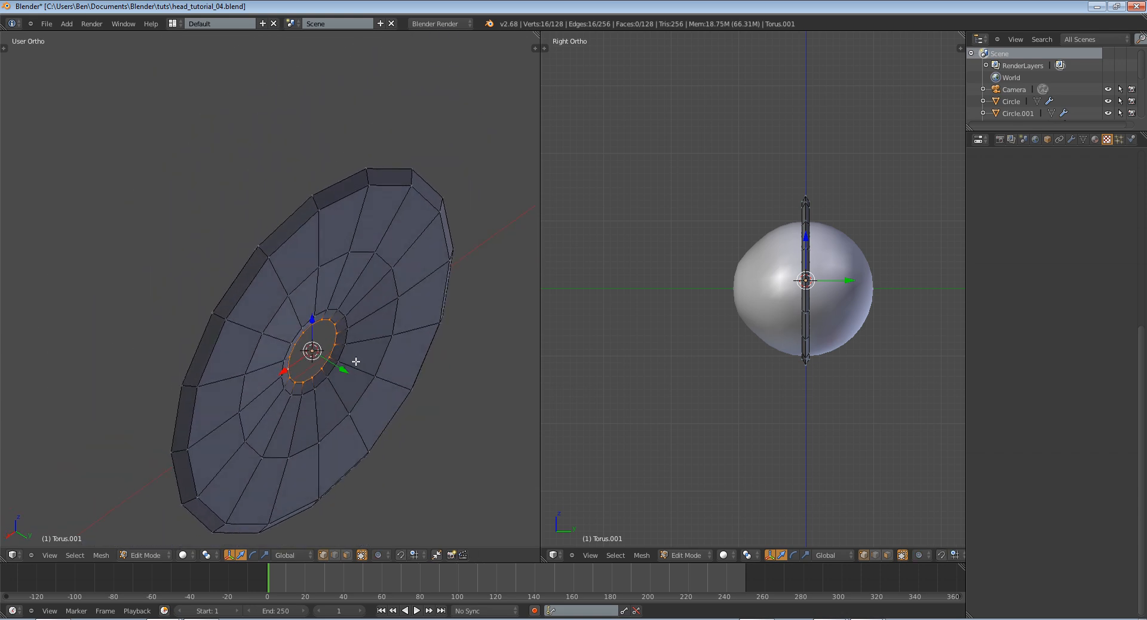
pyautogui.press('e')
pyautogui.press('y')
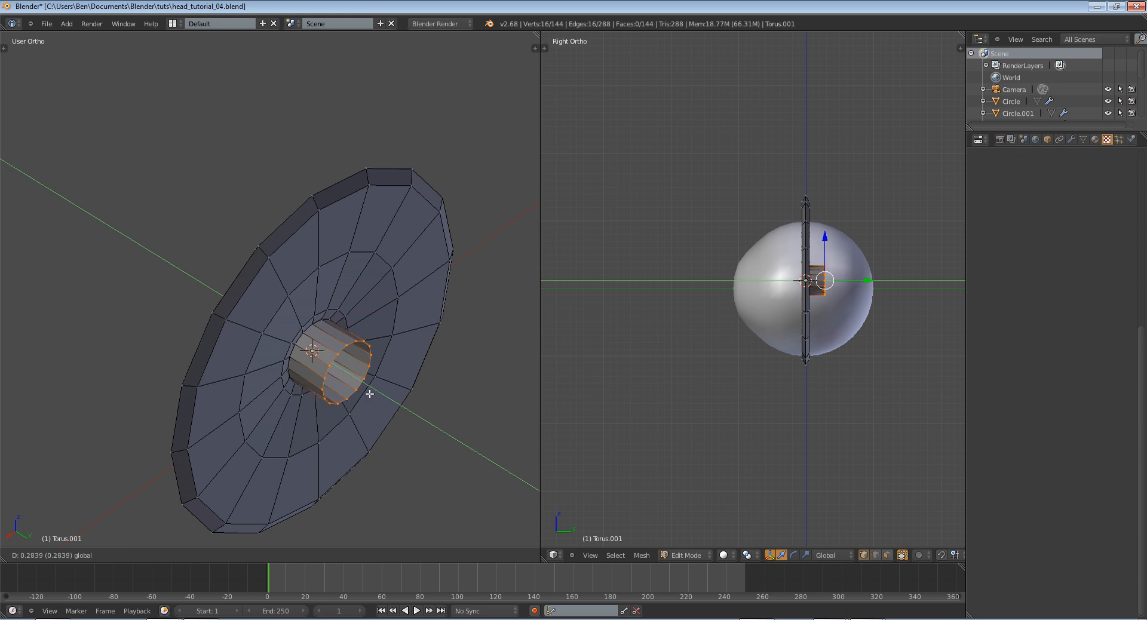
pyautogui.click(411, 422)
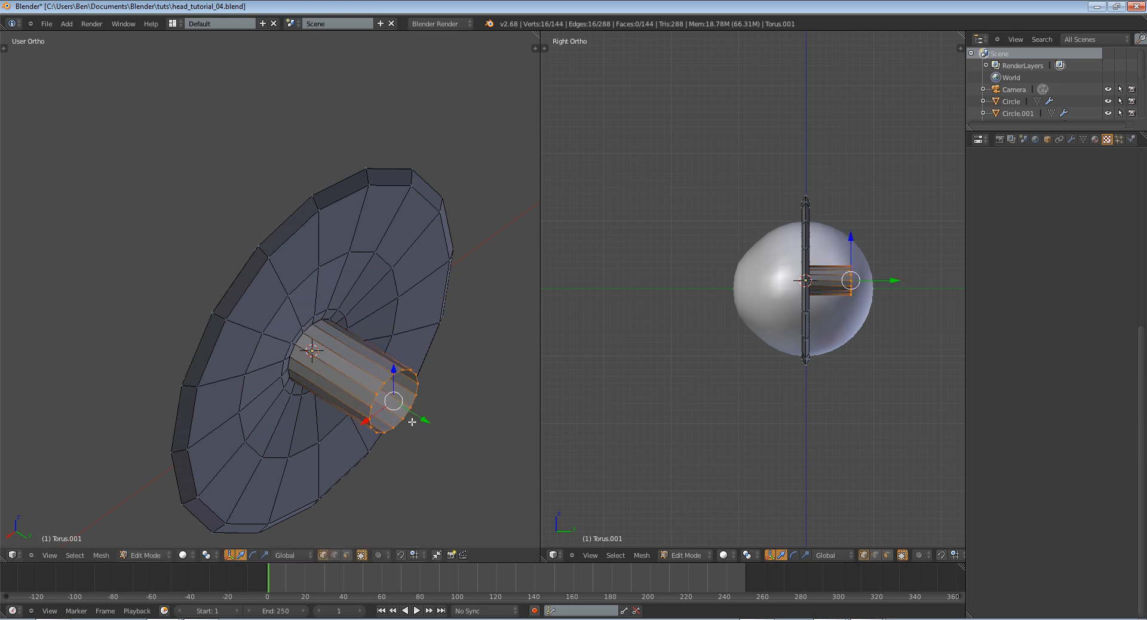
# Widen the tube's rear edge loop into a cone and shift it about 0.06 forward along the Y axis
pyautogui.press('s')
pyautogui.click(424, 433)
pyautogui.press('g')
pyautogui.press('y')
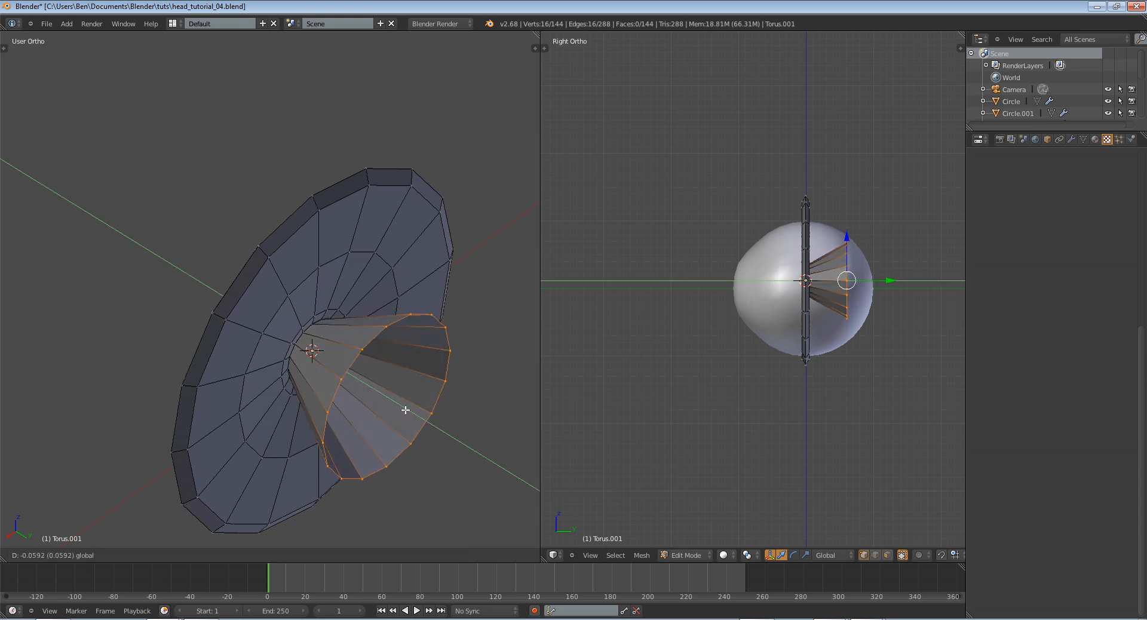
pyautogui.click(399, 409)
# Extrude the wide rear loop a short way backward along the Y axis and scale its end inward to taper it
pyautogui.press('e')
pyautogui.press('y')
pyautogui.click(437, 419)
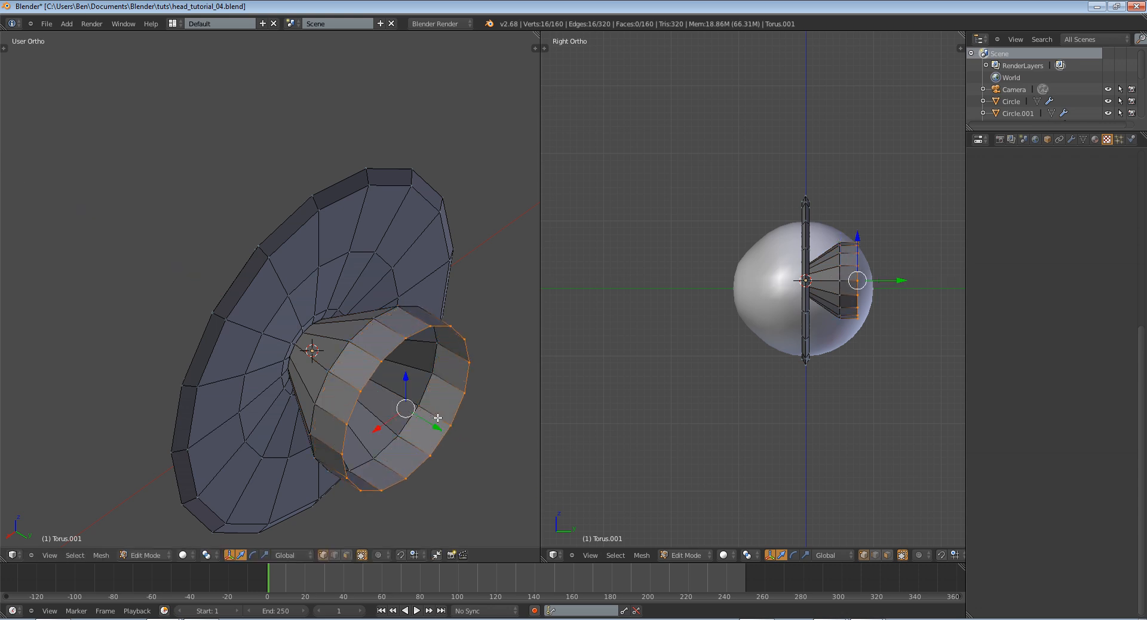
pyautogui.press('s')
pyautogui.click(412, 424)
# Extrude the tapered rear loop and merge the new vertices at its center to close the back of the pupil cavity
pyautogui.press('w')
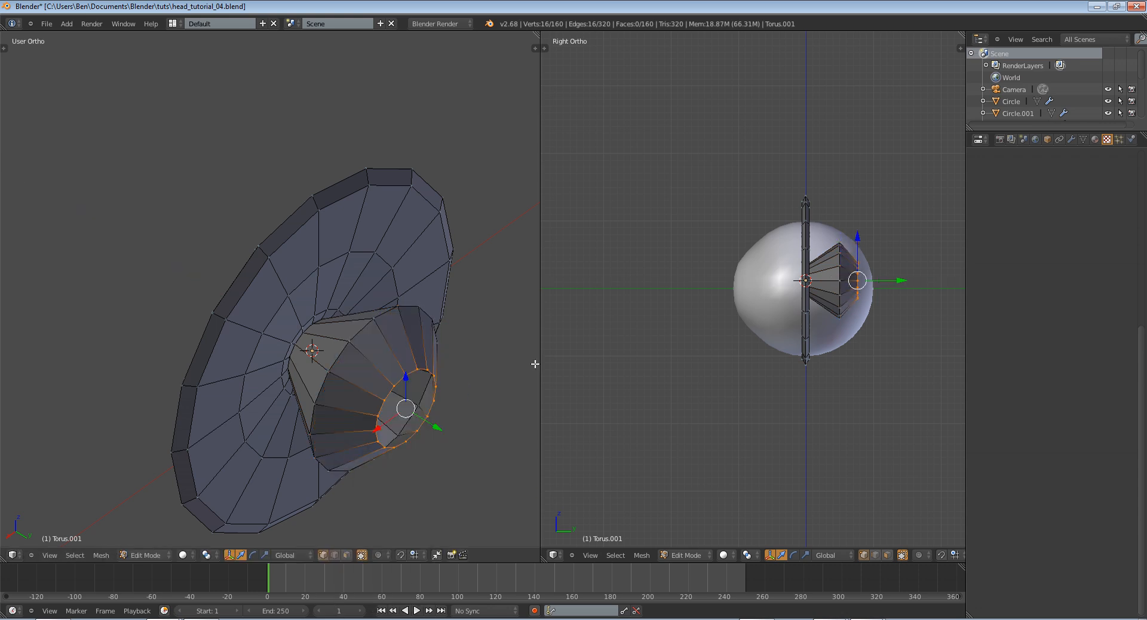
pyautogui.press('w')
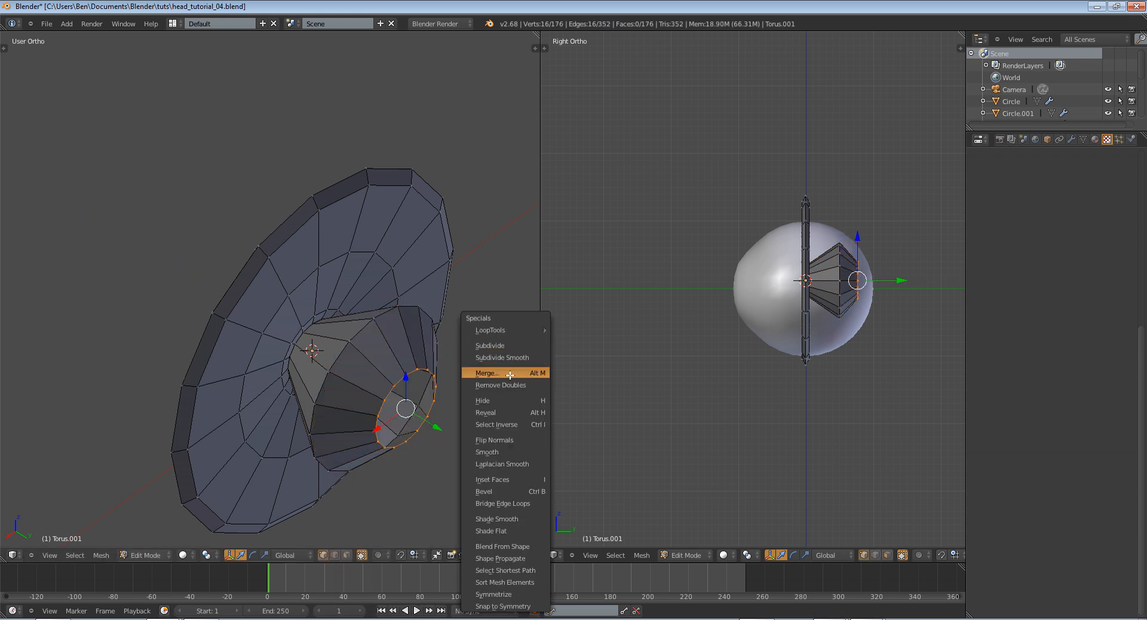
pyautogui.click(507, 374)
pyautogui.click(508, 375)
pyautogui.moveTo(481, 391); pyautogui.dragTo(346, 289, button='middle')
pyautogui.press('Tab')
# Select the outer edge loop around the pupil opening in the front view and try to scale it
pyautogui.press('Tab')
pyautogui.press('Tab')
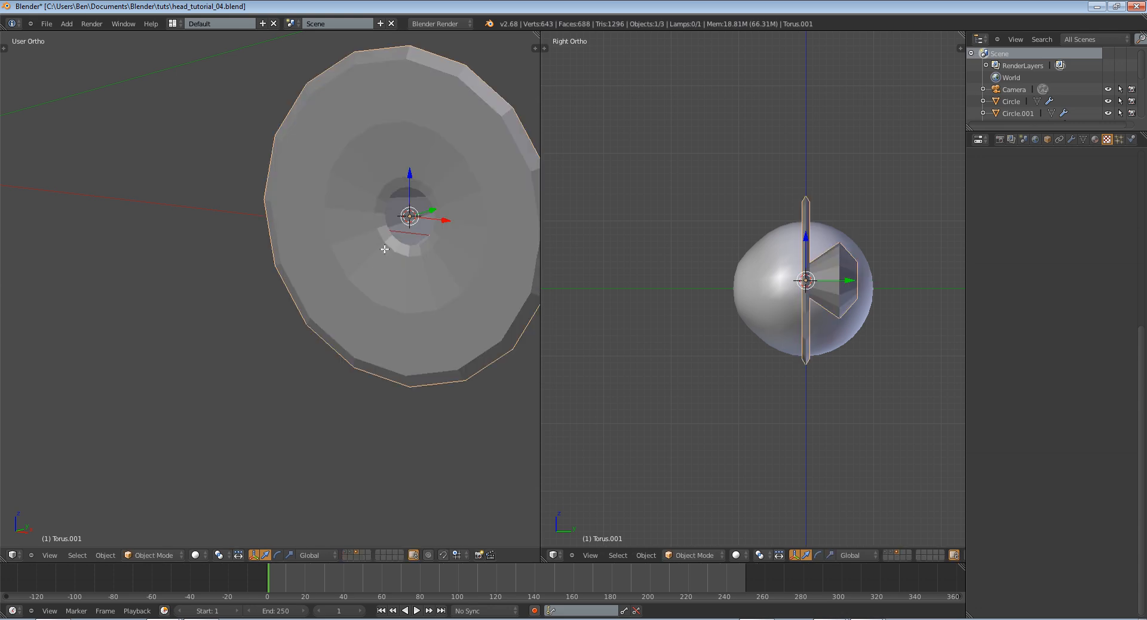
pyautogui.press('Tab')
pyautogui.moveTo(396, 243); pyautogui.dragTo(372, 277, button='middle')
pyautogui.scroll(4, 373, 277)
pyautogui.moveTo(518, 225); pyautogui.dragTo(339, 307, button='middle')
pyautogui.keyDown('alt'); pyautogui.rightClick(309, 304); pyautogui.keyUp('alt')
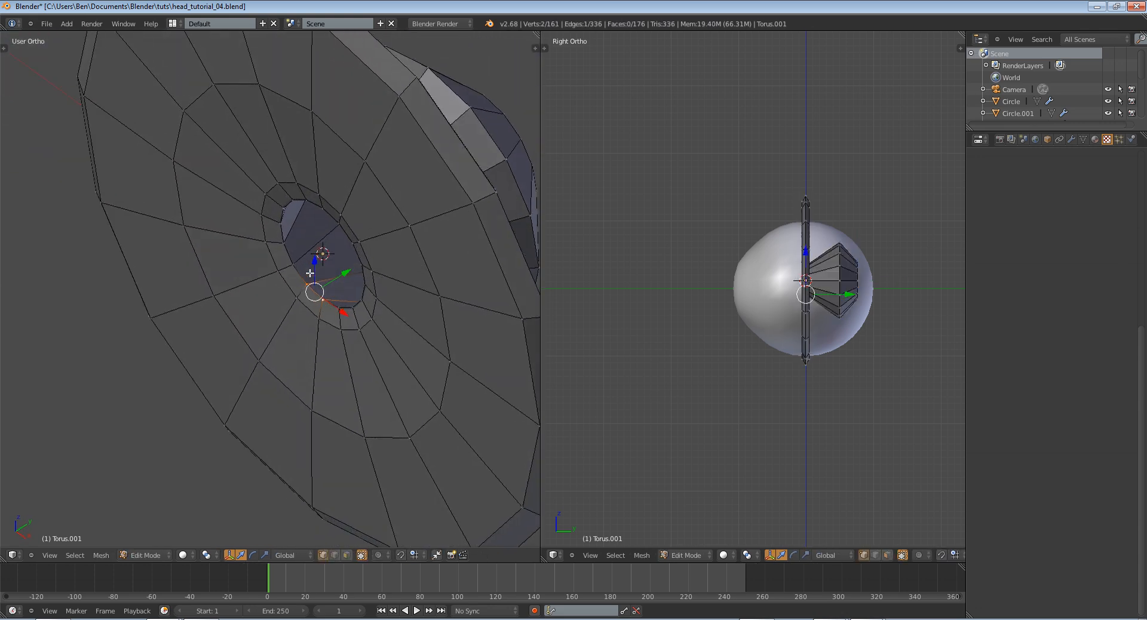
pyautogui.keyDown('alt'); pyautogui.rightClick(295, 275); pyautogui.keyUp('alt')
pyautogui.keyDown('alt'); pyautogui.rightClick(313, 283); pyautogui.keyUp('alt')
pyautogui.keyDown('alt'); pyautogui.rightClick(325, 305); pyautogui.keyUp('alt')
pyautogui.rightClick(342, 308)
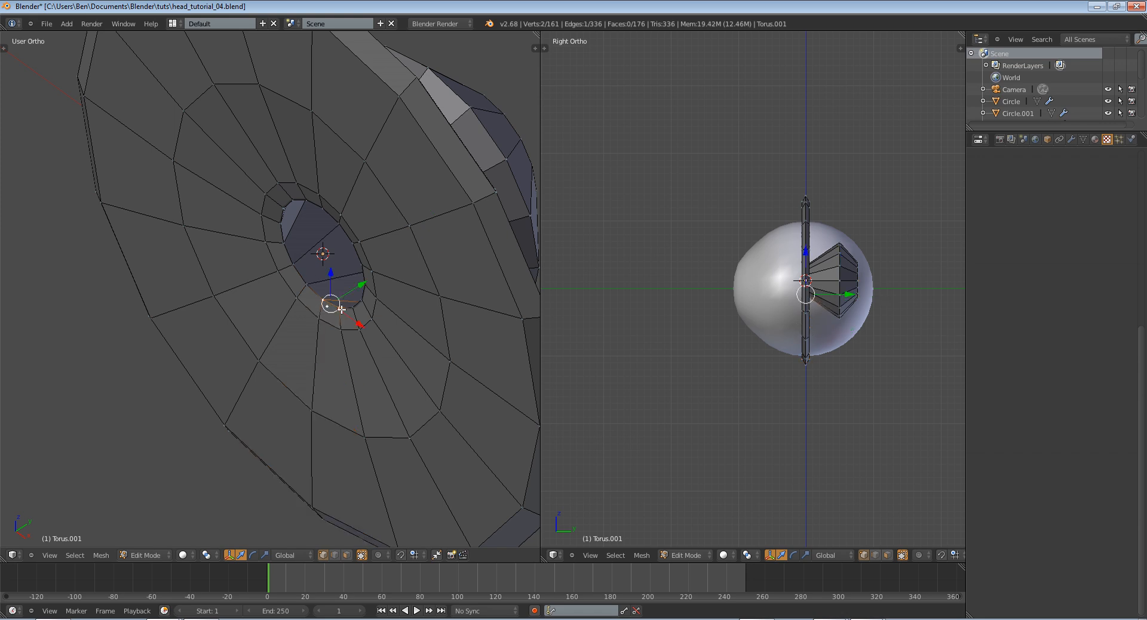
pyautogui.press('KP_1')
pyautogui.keyDown('shift'); pyautogui.moveTo(335, 305); pyautogui.dragTo(286, 363, button='middle'); pyautogui.keyUp('shift')
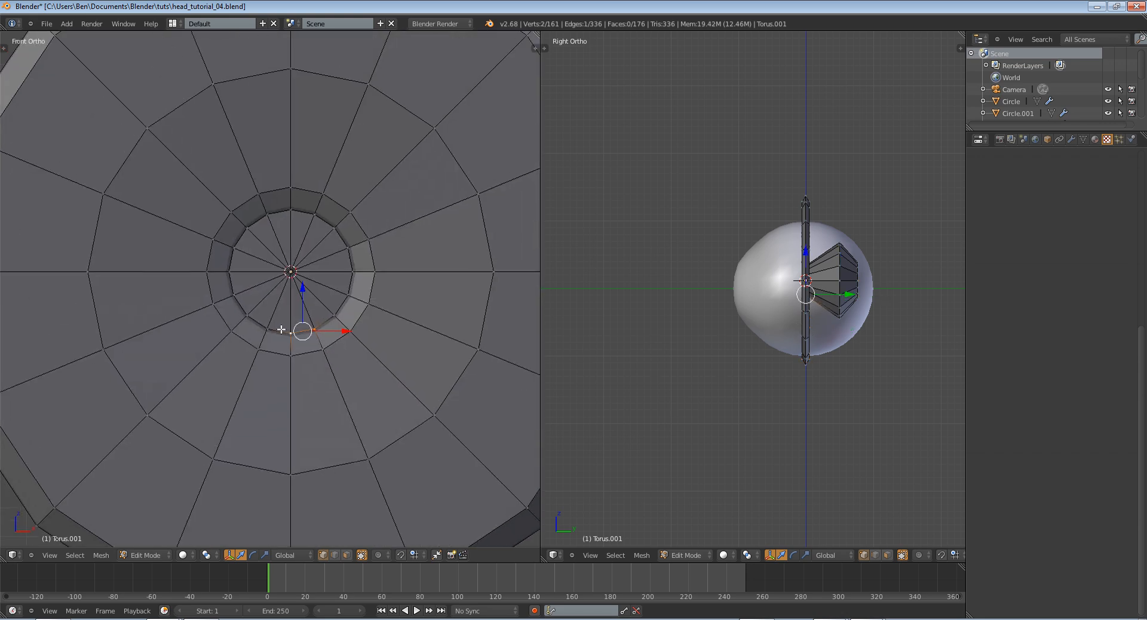
pyautogui.keyDown('alt'); pyautogui.rightClick(314, 351); pyautogui.keyUp('alt')
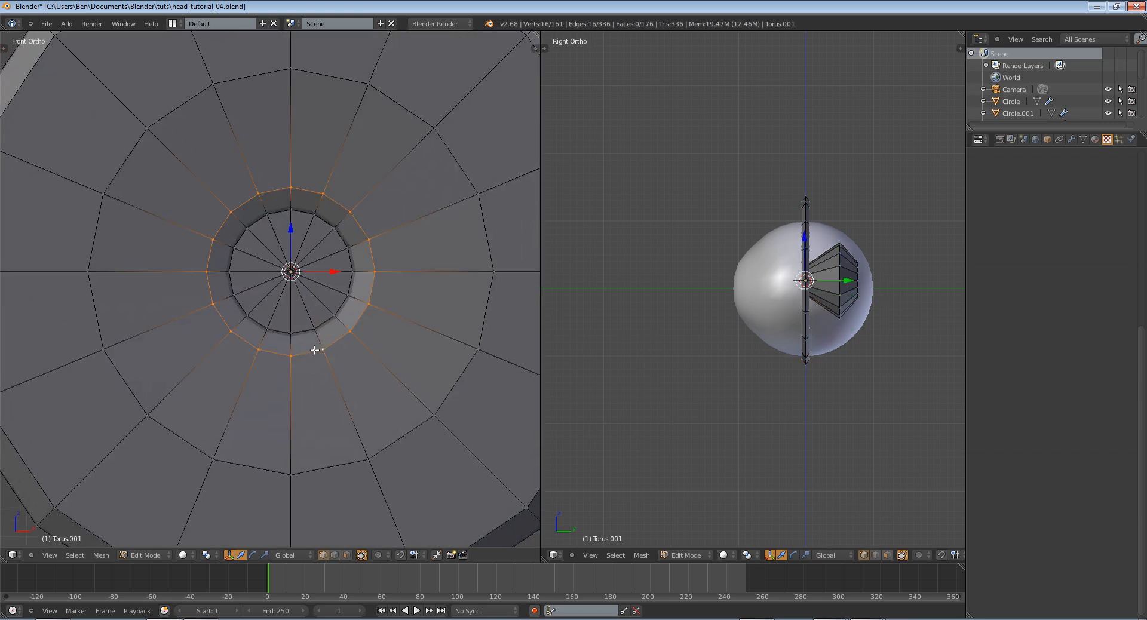
pyautogui.press('s')
pyautogui.click(374, 312)
pyautogui.press('a')
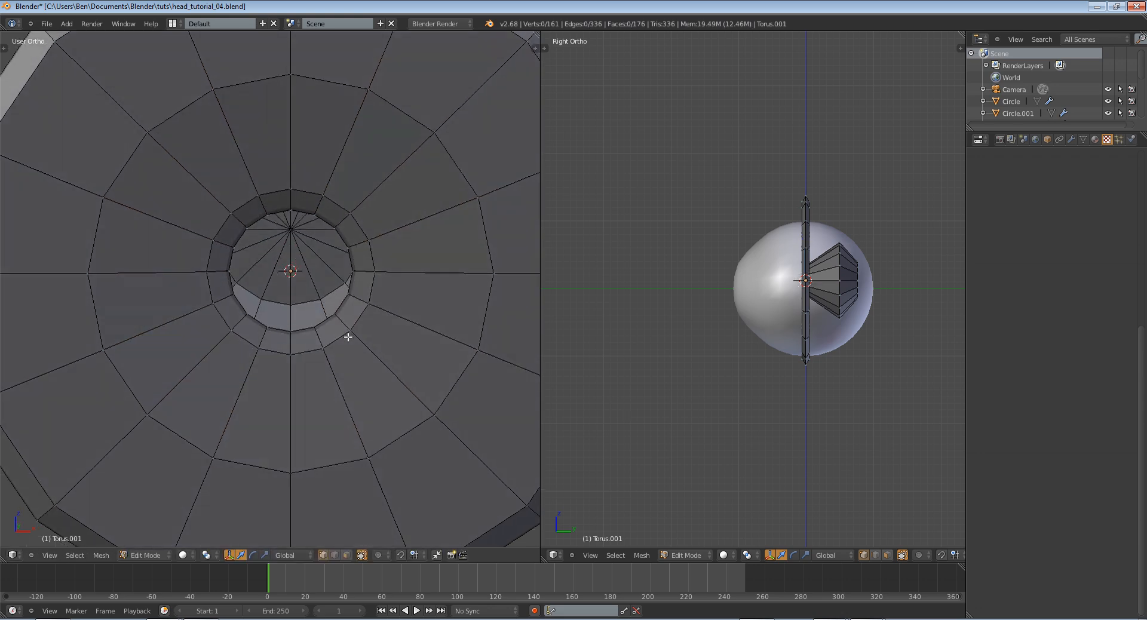
# Select the pupil's inner rim loop and try to enlarge it, followed by the ring of faces around the opening
pyautogui.moveTo(348, 333)
pyautogui.mouseDown(button='middle')
pyautogui.moveTo(348, 384)
pyautogui.moveTo(274, 364)
pyautogui.moveTo(305, 336)
pyautogui.mouseUp(button='middle')
pyautogui.press('c')
pyautogui.moveTo(304, 336)
pyautogui.mouseDown()
pyautogui.moveTo(267, 293)
pyautogui.moveTo(254, 252)
pyautogui.mouseUp()
pyautogui.rightClick(253, 251)
pyautogui.moveTo(253, 250); pyautogui.dragTo(301, 247, button='middle')
pyautogui.moveTo(335, 175); pyautogui.dragTo(265, 242, button='middle')
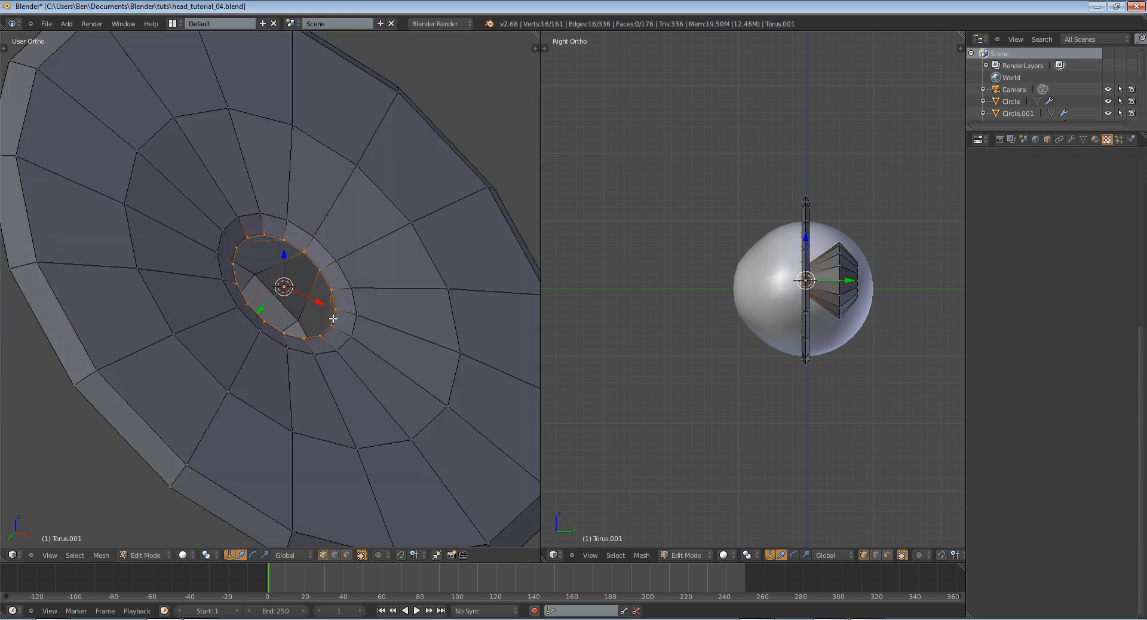
pyautogui.moveTo(333, 318); pyautogui.dragTo(385, 334, button='middle')
pyautogui.press('s')
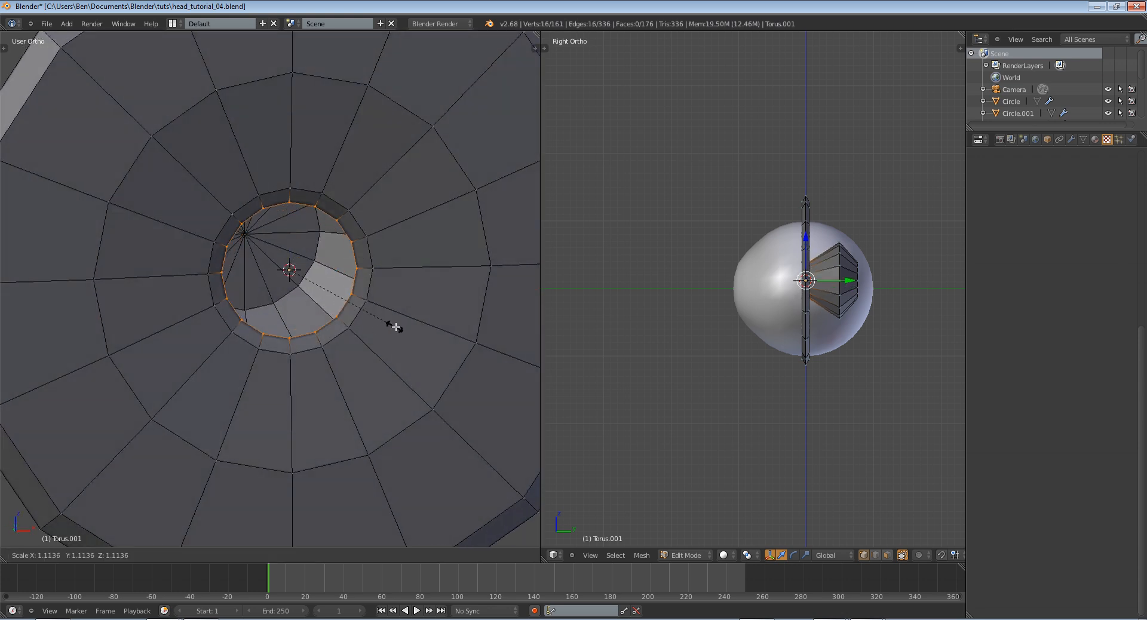
pyautogui.rightClick(390, 327)
pyautogui.press('e')
pyautogui.press('s')
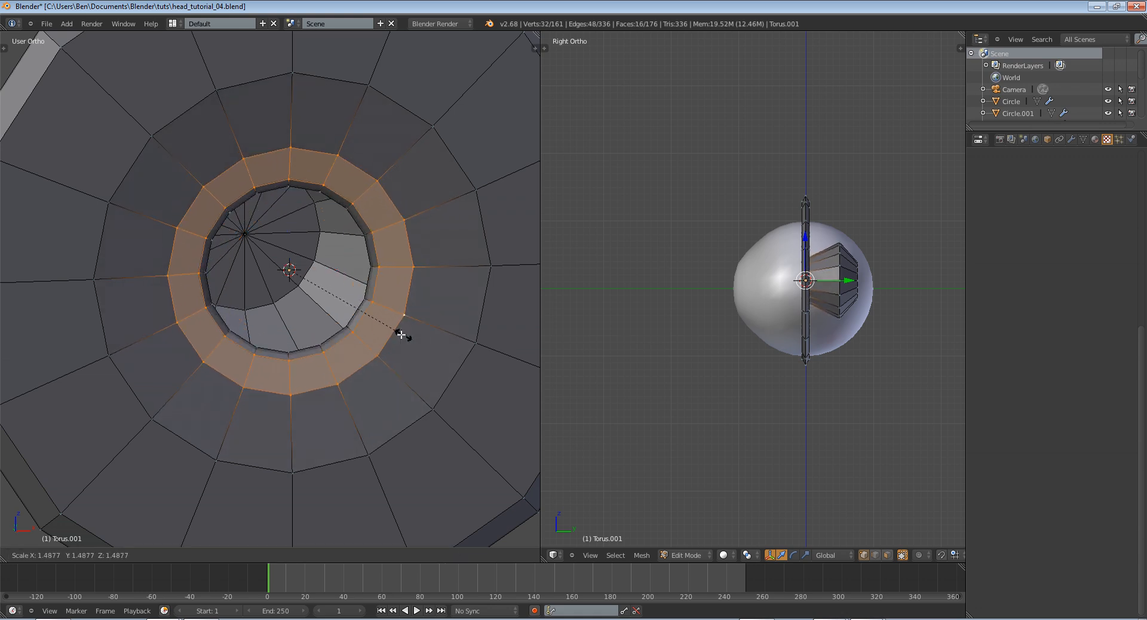
pyautogui.click(388, 318)
pyautogui.moveTo(388, 319); pyautogui.dragTo(400, 325, button='middle')
pyautogui.keyDown('alt'); pyautogui.rightClick(320, 308); pyautogui.keyUp('alt')
# Try to move a vertex on the pupil rim and undo the recent trial changes
pyautogui.moveTo(320, 308); pyautogui.dragTo(365, 301, button='middle')
pyautogui.scroll(2, 328, 317)
pyautogui.press('a')
pyautogui.press('g')
pyautogui.rightClick(289, 295)
pyautogui.scroll(-4, 302, 315)
pyautogui.press('Tab')
pyautogui.scroll(-1, 302, 315)
pyautogui.press('Tab')
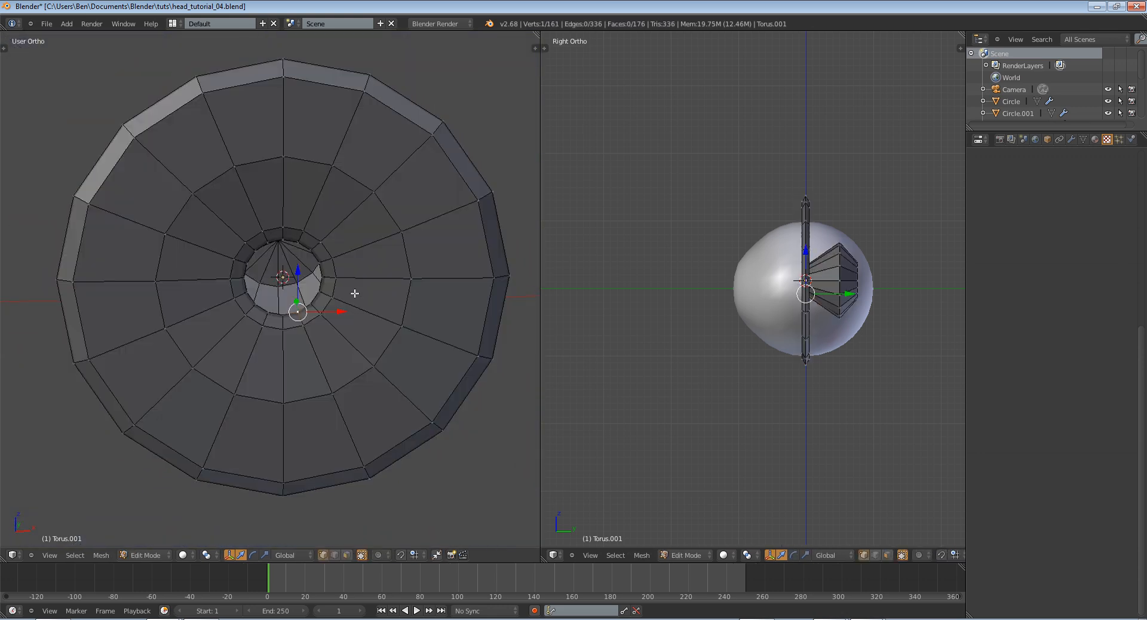
pyautogui.keyDown('alt'); pyautogui.rightClick(354, 293); pyautogui.keyUp('alt')
pyautogui.hotkey('ctrl', 'z')
pyautogui.hotkey('ctrl', 'z')
pyautogui.hotkey('ctrl', 'z')
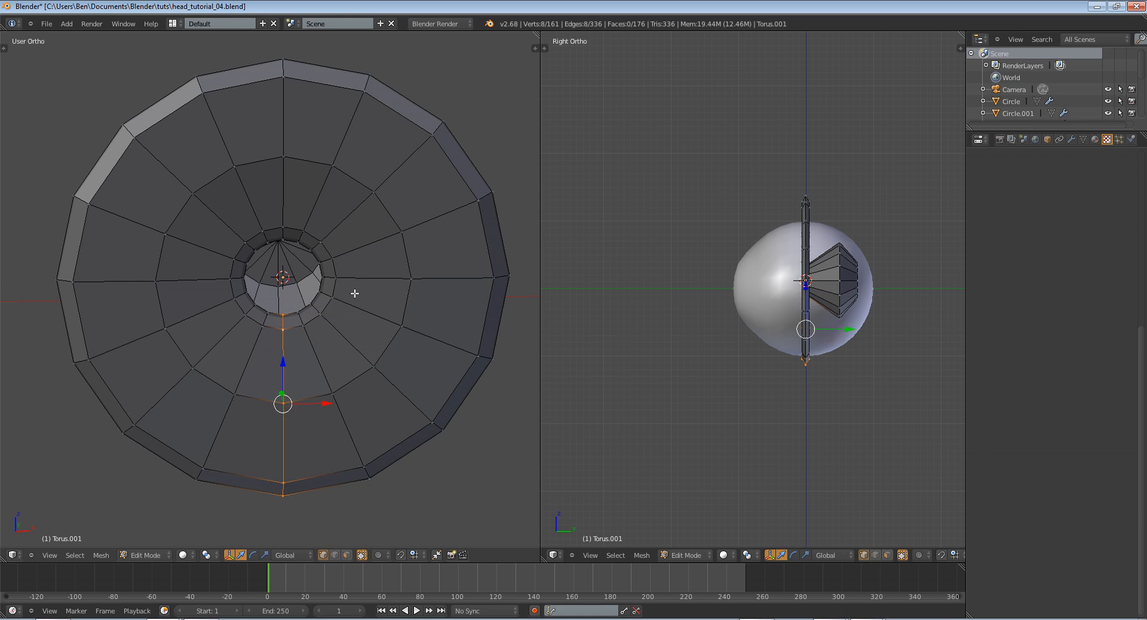
pyautogui.hotkey('ctrl', 'z')
# Select the iris torus in Object Mode and apply smooth shading to it
pyautogui.press('Tab')
pyautogui.moveTo(355, 293)
pyautogui.mouseDown(button='middle')
pyautogui.moveTo(299, 293)
pyautogui.moveTo(363, 283)
pyautogui.mouseUp(button='middle')
pyautogui.press('a')
pyautogui.scroll(-5, 363, 284)
pyautogui.rightClick(321, 278)
pyautogui.press('t')
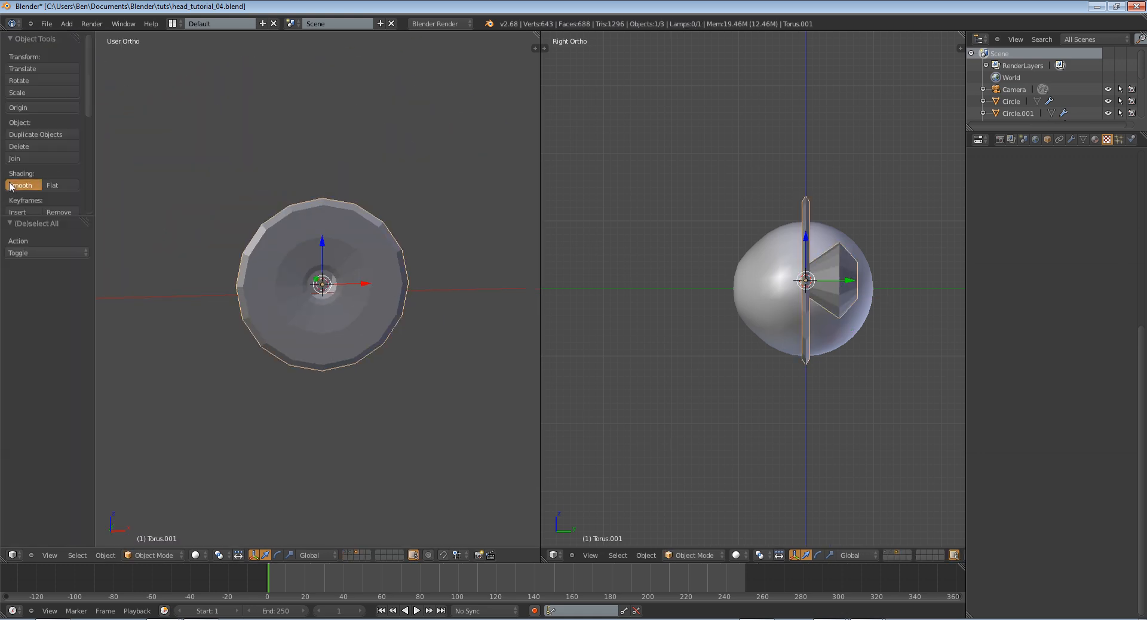
pyautogui.click(9, 187)
pyautogui.scroll(3, 484, 275)
pyautogui.scroll(-1, 429, 255)
pyautogui.moveTo(483, 274)
pyautogui.mouseDown(button='middle')
pyautogui.moveTo(429, 255)
pyautogui.moveTo(313, 290)
pyautogui.mouseUp(button='middle')
pyautogui.press('t')
# Select the edge loop midway across the iris's front face and move it slightly forward along the Y axis
pyautogui.press('Tab')
pyautogui.keyDown('alt'); pyautogui.click(340, 318); pyautogui.keyUp('alt')
pyautogui.press('g')
pyautogui.press('y')
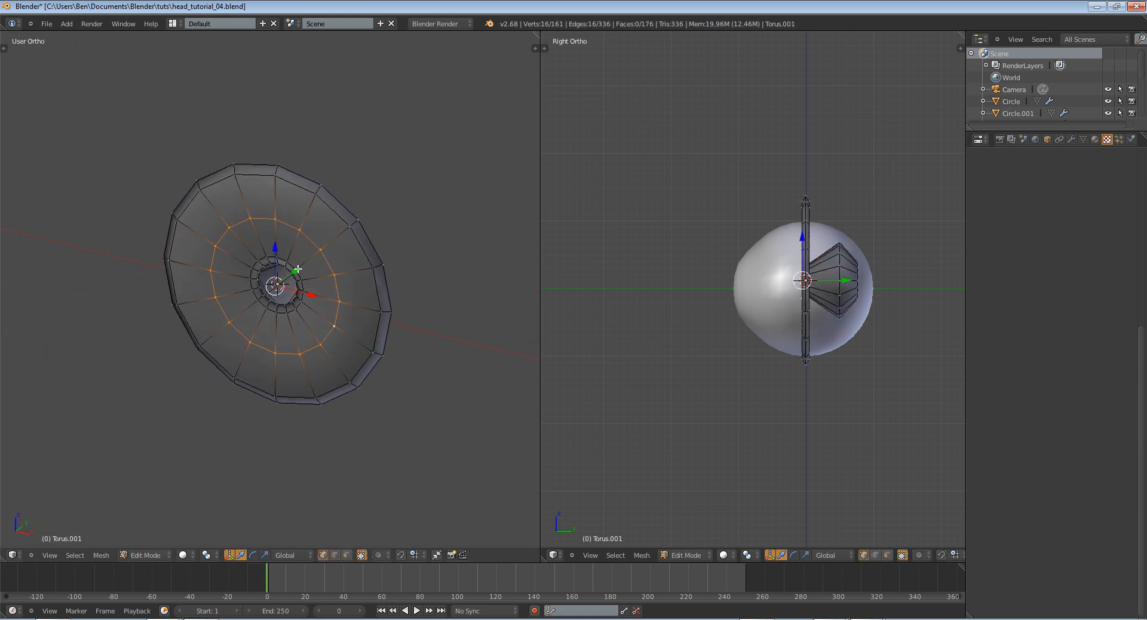
pyautogui.click(294, 273)
pyautogui.press('Tab')
# Scale the middle loop of the iris's front face outward toward the outer rim
pyautogui.moveTo(316, 284); pyautogui.dragTo(385, 302, button='middle')
pyautogui.press('Tab')
pyautogui.press('s')
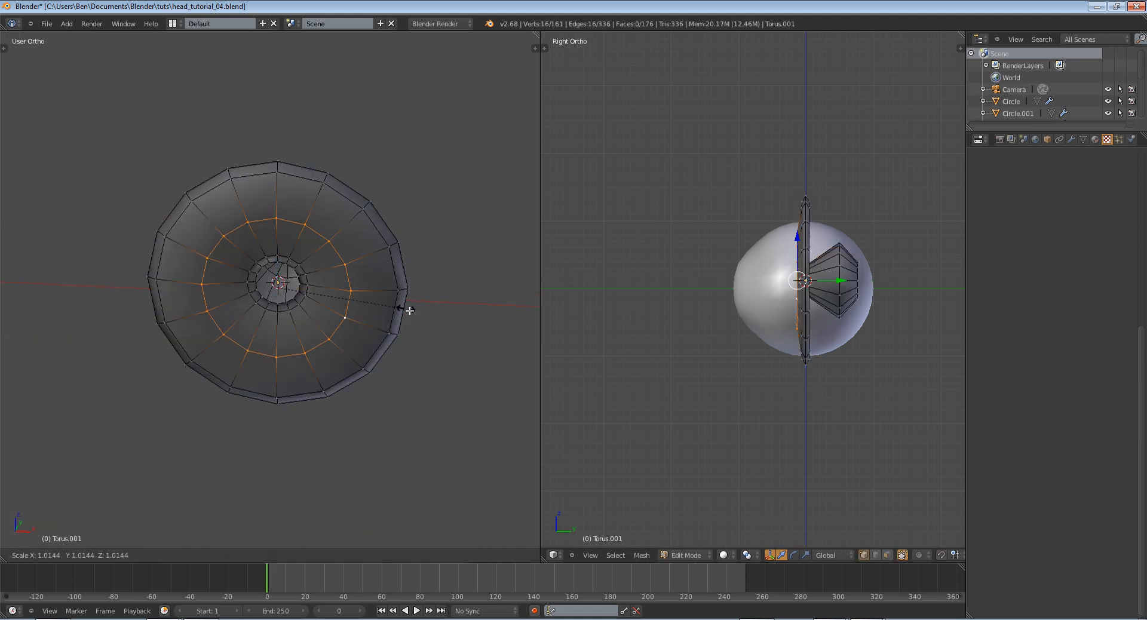
pyautogui.click(453, 325)
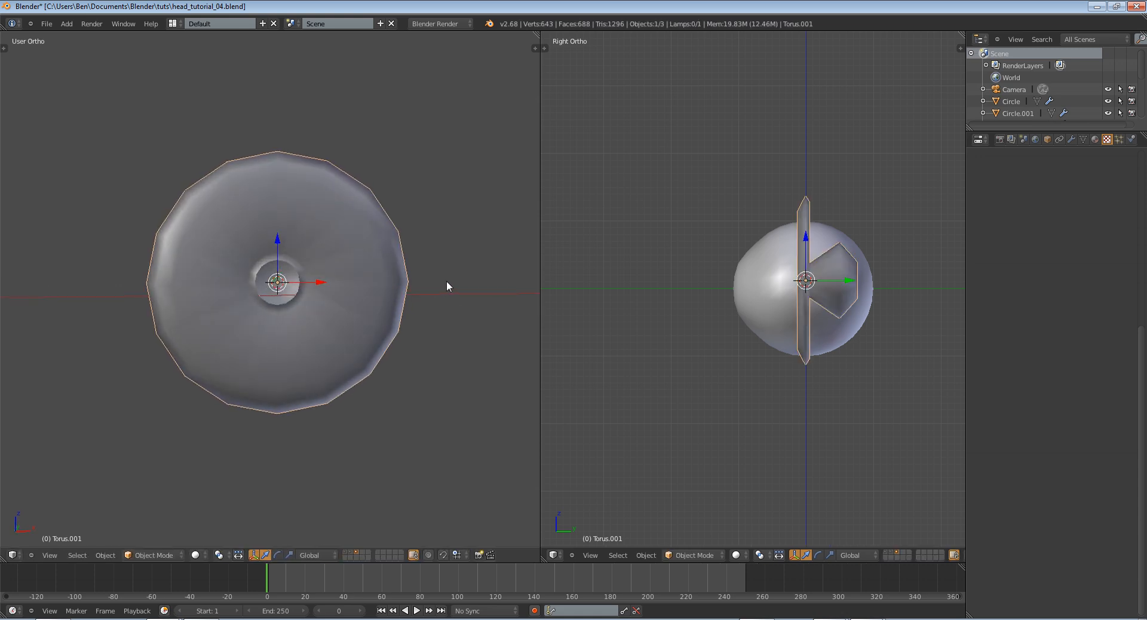
pyautogui.moveTo(448, 285); pyautogui.dragTo(321, 284, button='middle')
# Add a loop cut between the pupil rim and the enlarged front loop, and nudge it backward along the Y axis
pyautogui.hotkey('ctrl', 'r')
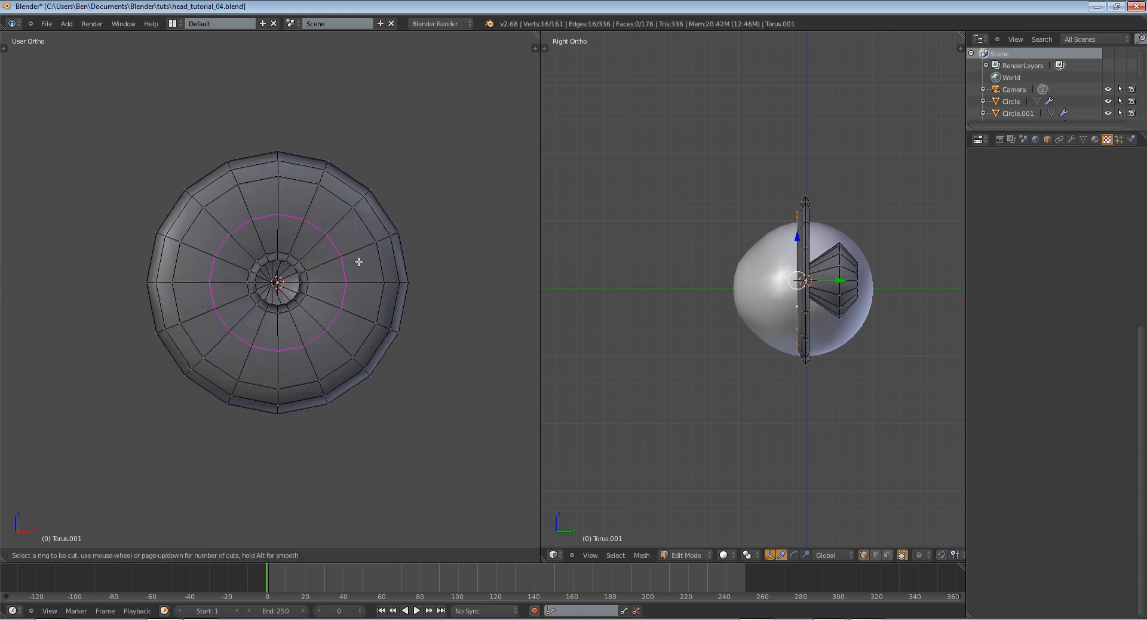
pyautogui.click(358, 262)
pyautogui.click(359, 268)
pyautogui.moveTo(431, 292); pyautogui.dragTo(333, 317, button='middle')
pyautogui.press('Tab')
pyautogui.press('Tab')
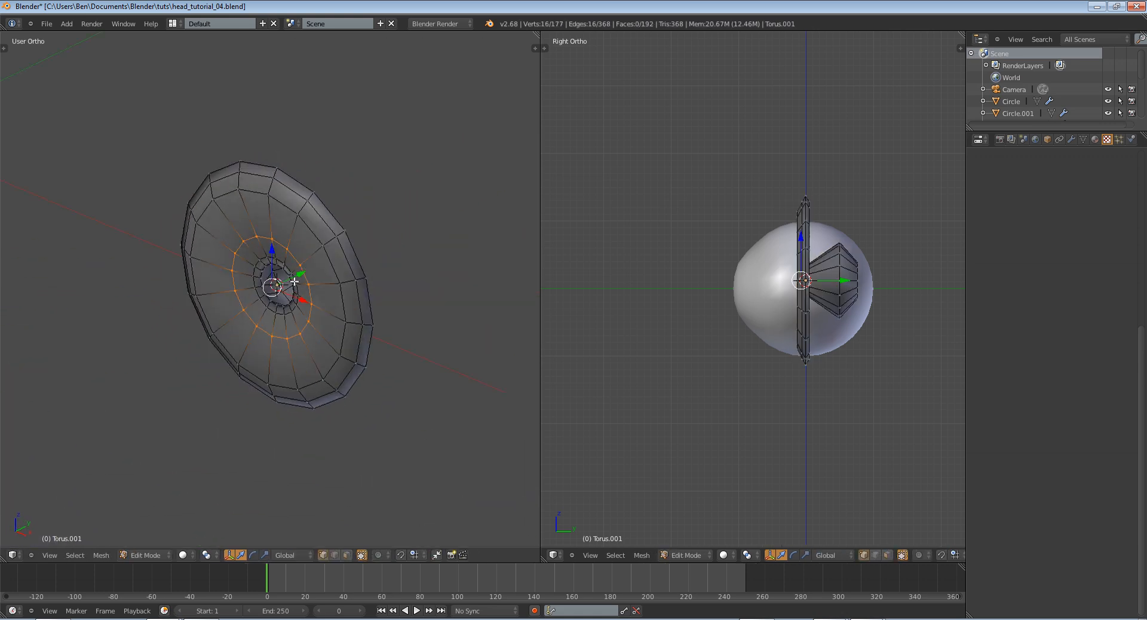
pyautogui.moveTo(299, 279); pyautogui.dragTo(313, 272)
# Select the edge loop around the pupil and scale it to about 0.82 on all axes except Y
pyautogui.press('Tab')
pyautogui.moveTo(317, 275); pyautogui.dragTo(438, 315, button='middle')
pyautogui.press('Tab')
pyautogui.scroll(3, 350, 256)
pyautogui.keyDown('alt'); pyautogui.rightClick(335, 268); pyautogui.keyUp('alt')
pyautogui.press('s')
pyautogui.click(449, 293)
pyautogui.press('s')
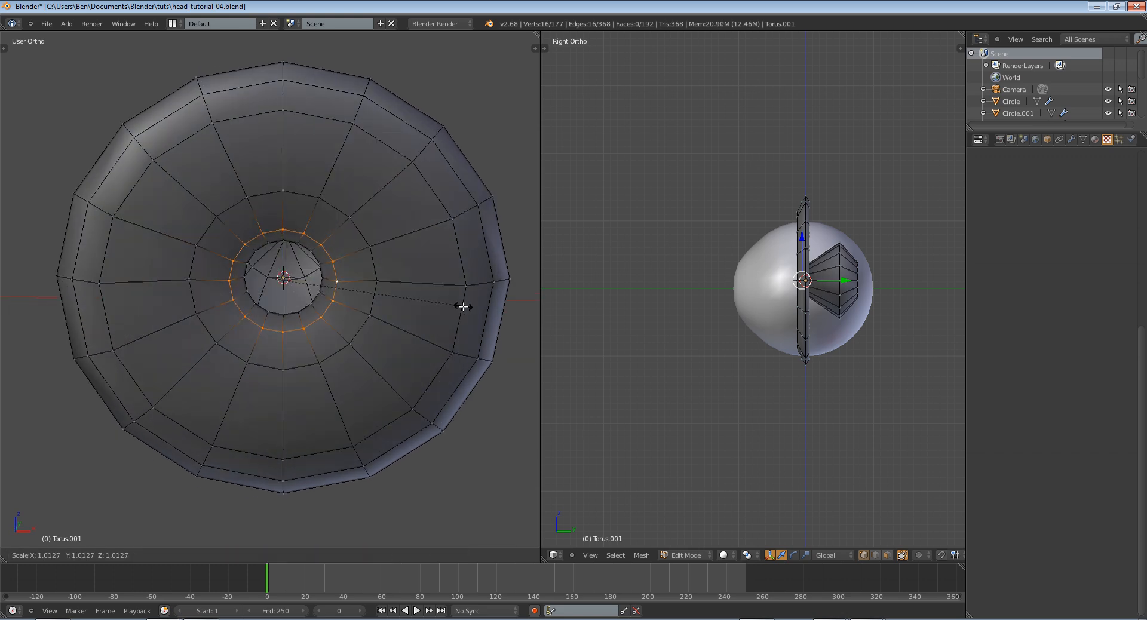
pyautogui.click(428, 305)
pyautogui.moveTo(424, 308); pyautogui.dragTo(363, 281, button='middle')
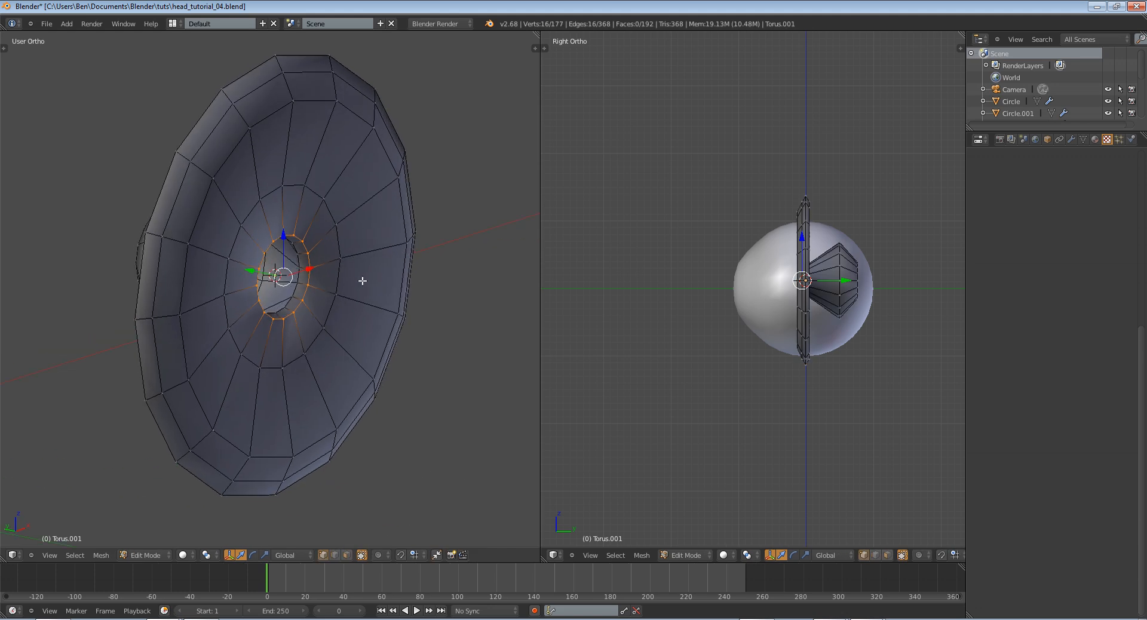
# Inspect the smoothed iris and its pupil opening from several angles, ending with the torus selected in Object Mode
pyautogui.press('Tab')
pyautogui.moveTo(249, 270); pyautogui.dragTo(122, 251, button='middle')
pyautogui.press('Tab')
pyautogui.press('Tab')
pyautogui.scroll(-5, 326, 272)
pyautogui.moveTo(326, 271); pyautogui.dragTo(478, 242, button='middle')
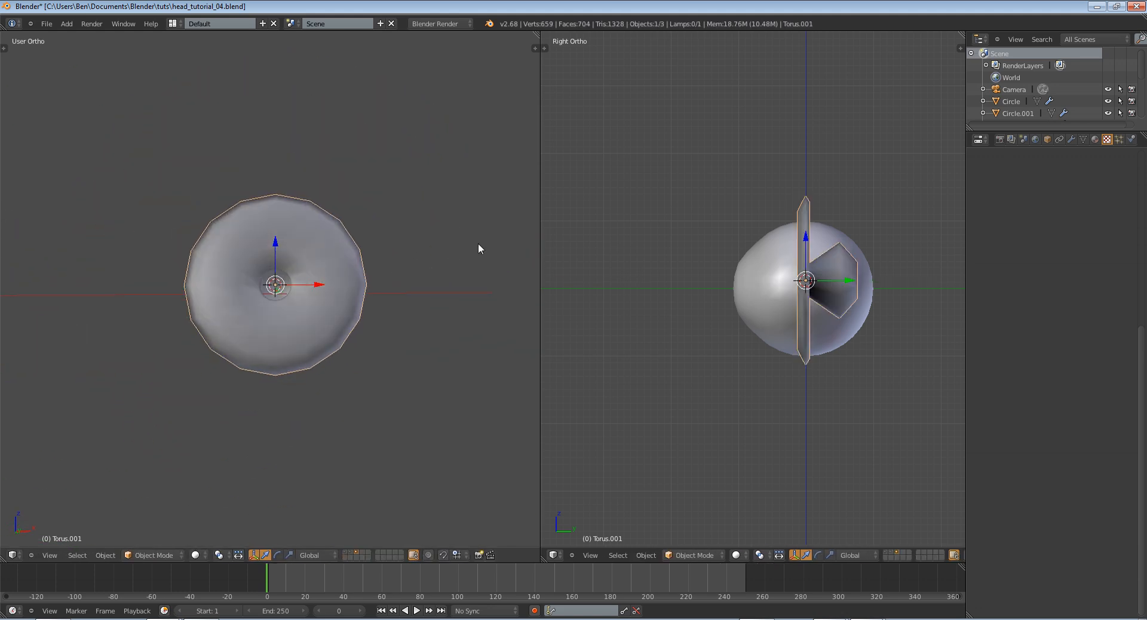
pyautogui.press('a')
pyautogui.scroll(2, 466, 238)
pyautogui.scroll(2, 455, 238)
pyautogui.rightClick(336, 230)
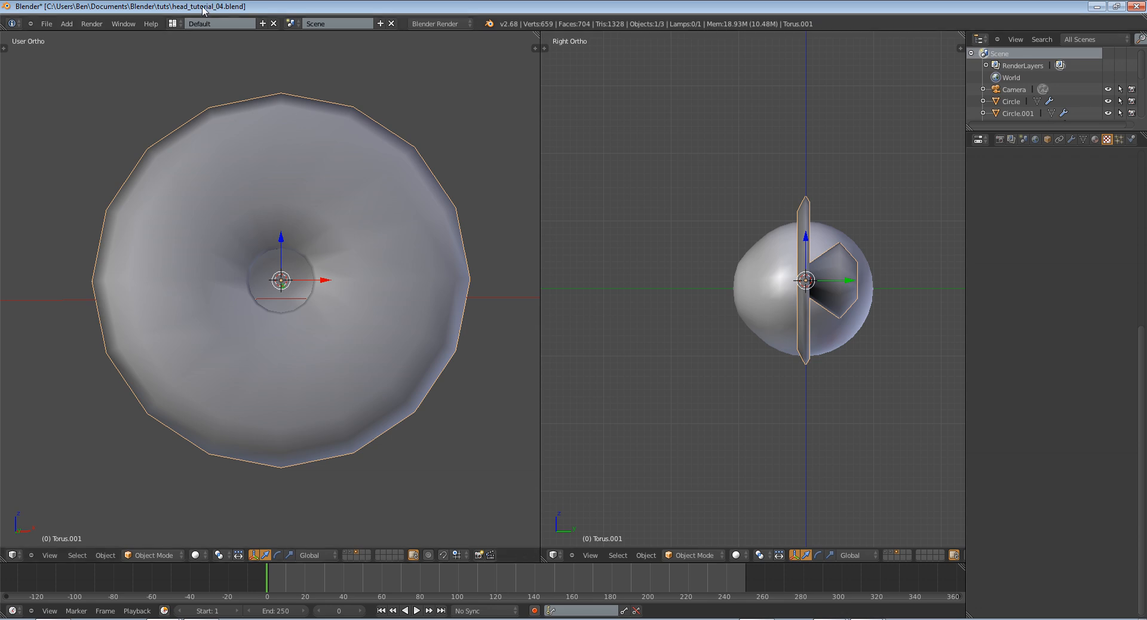
# Switch the workspace to the UV Editing screen layout
pyautogui.click(178, 22)
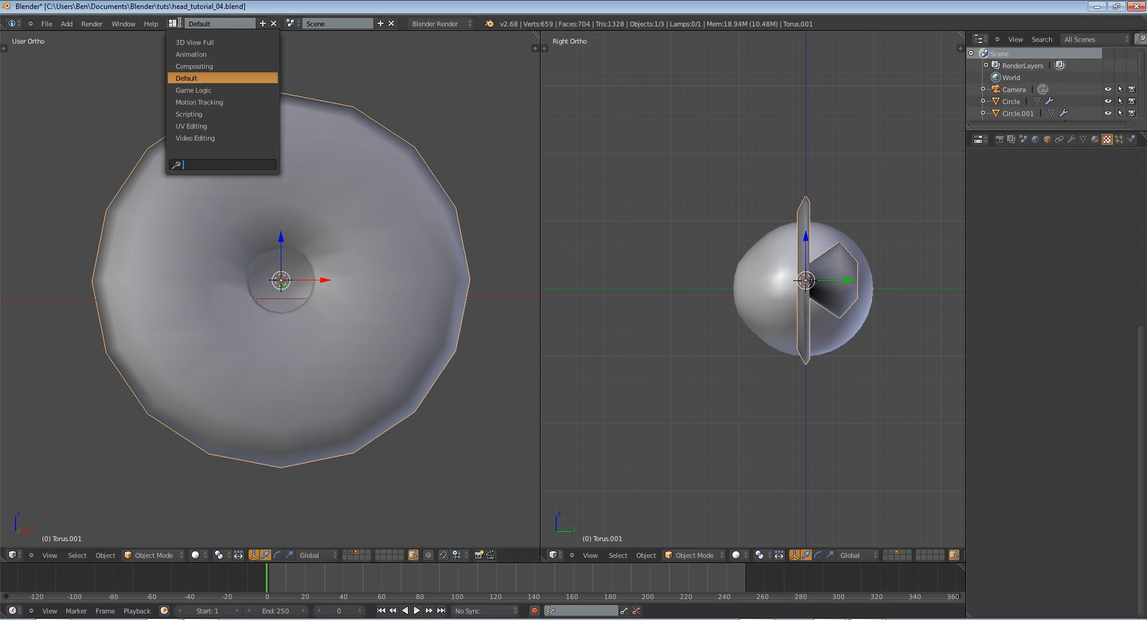
pyautogui.click(202, 126)
pyautogui.scroll(-6, 757, 255)
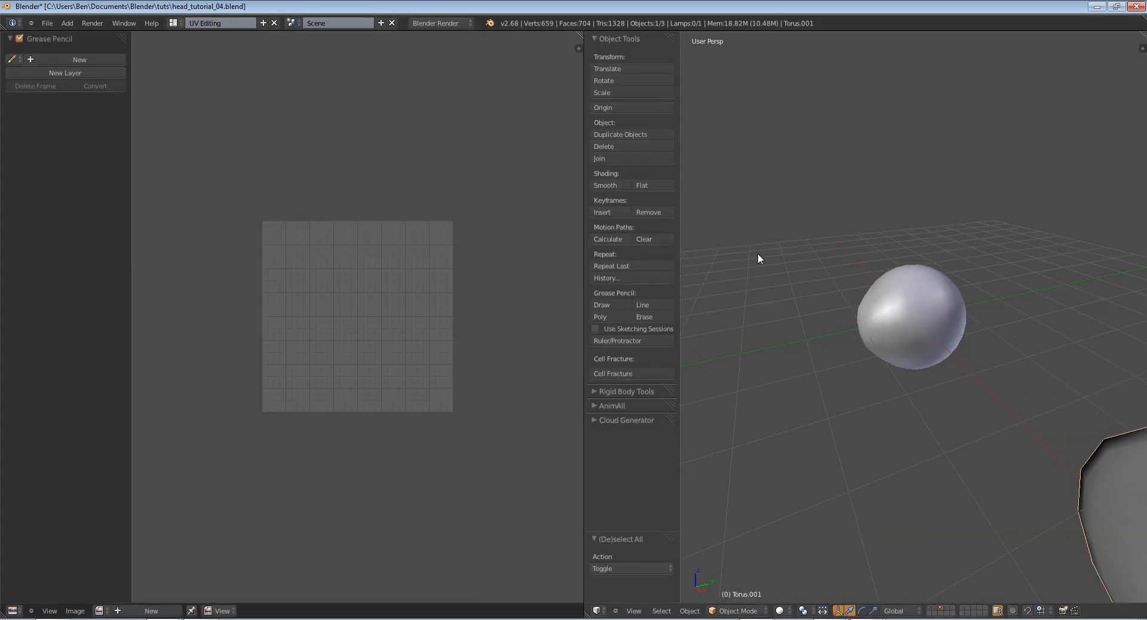
pyautogui.click(1139, 47)
pyautogui.press('n')
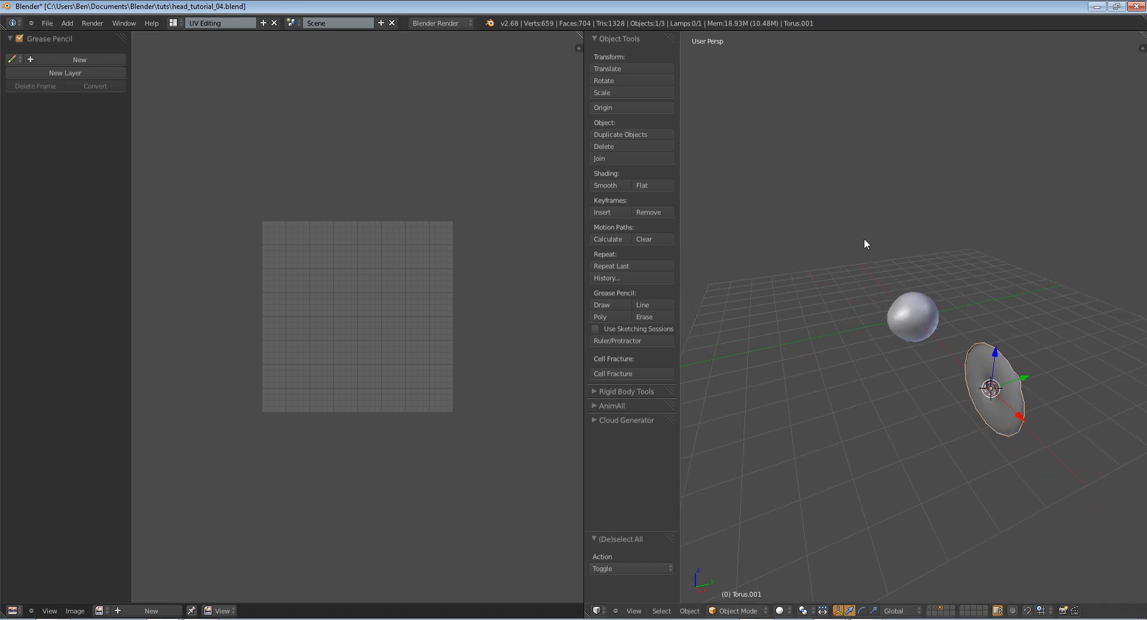
pyautogui.moveTo(864, 238); pyautogui.dragTo(908, 209, button='middle')
# Select the whole iris mesh and unwrap it with Project From View from the front orthographic view
pyautogui.press('Tab')
pyautogui.press('KP_1')
pyautogui.press('a')
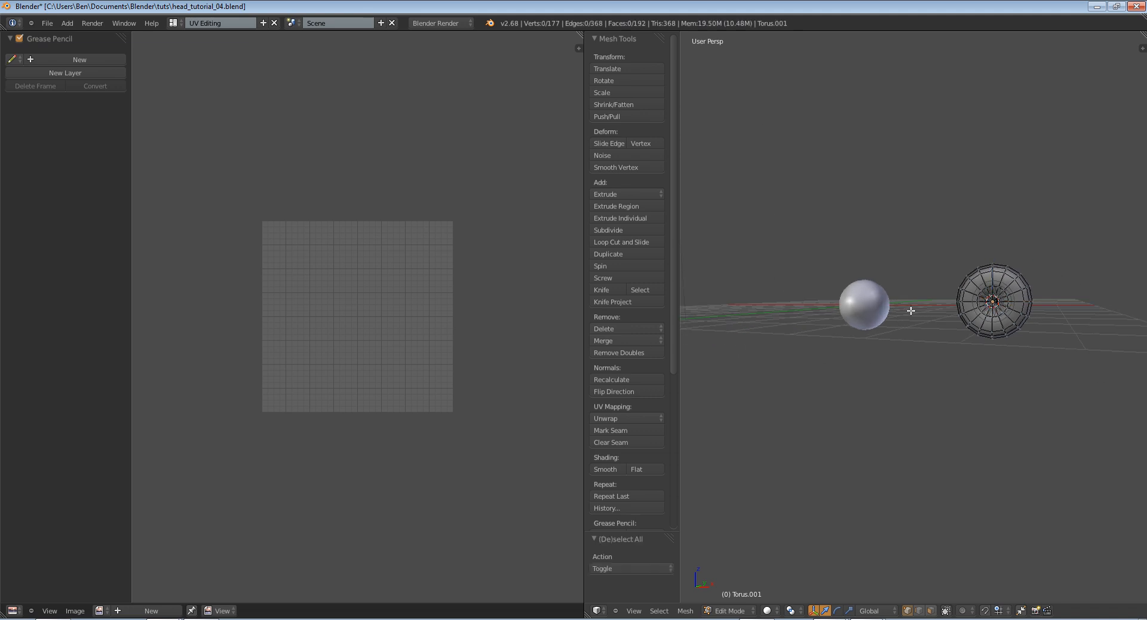
pyautogui.press('a')
pyautogui.press('KP_5')
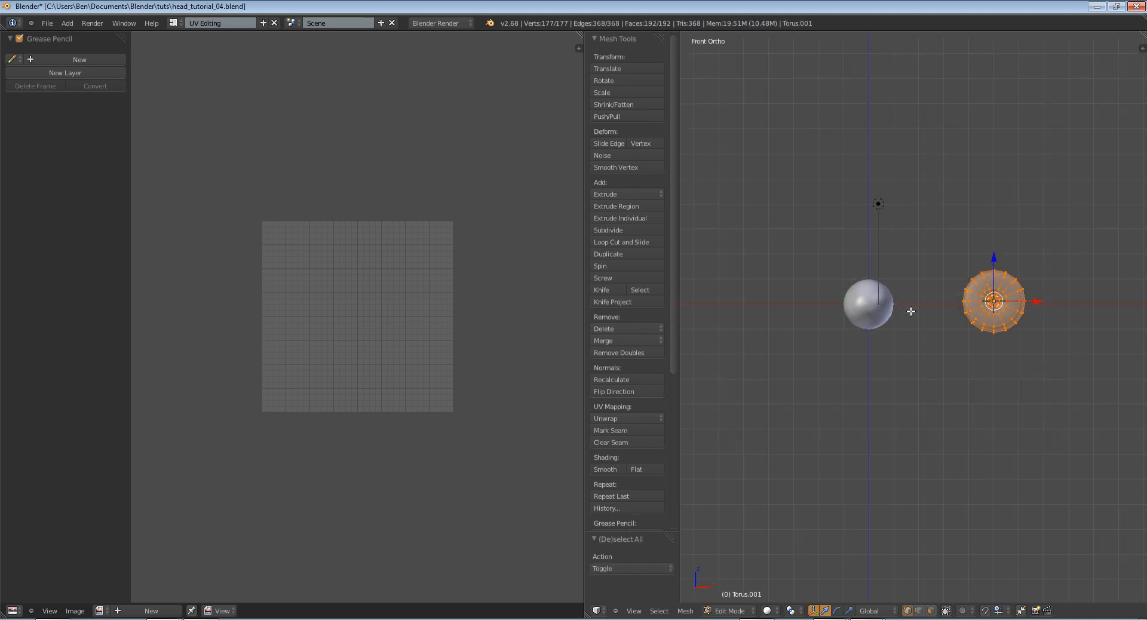
pyautogui.press('KP_Decimal')
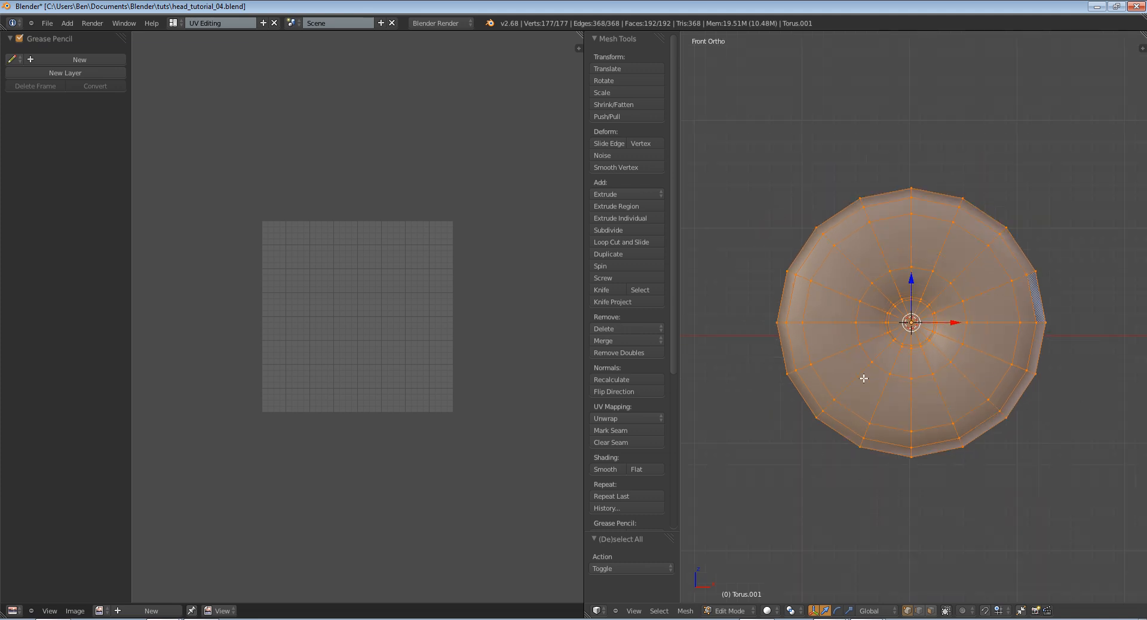
pyautogui.press('u')
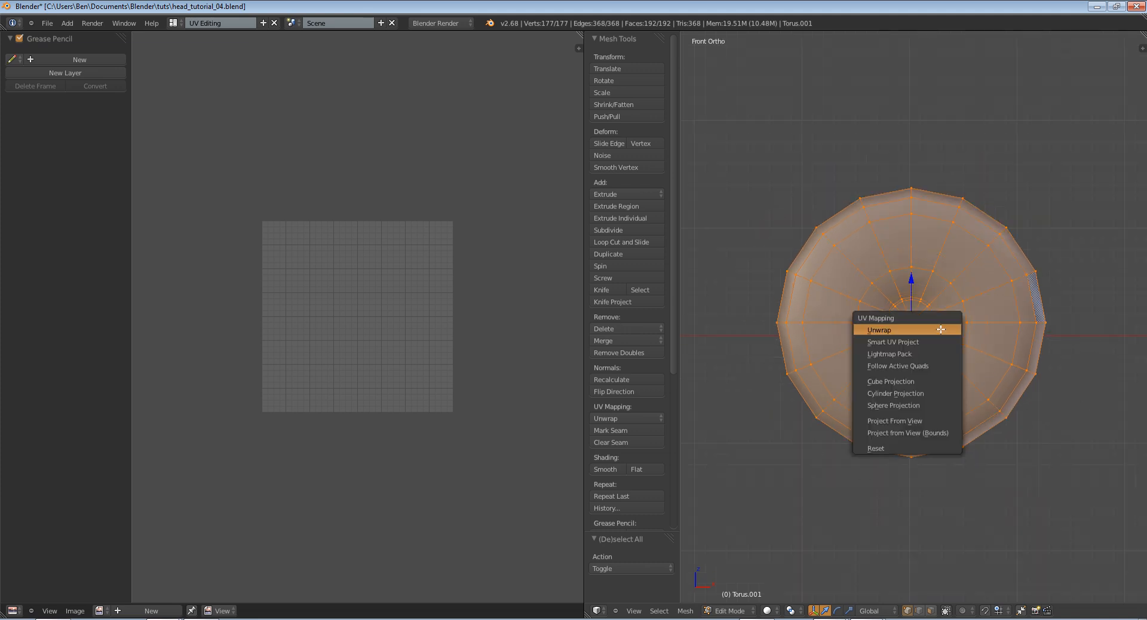
pyautogui.click(921, 419)
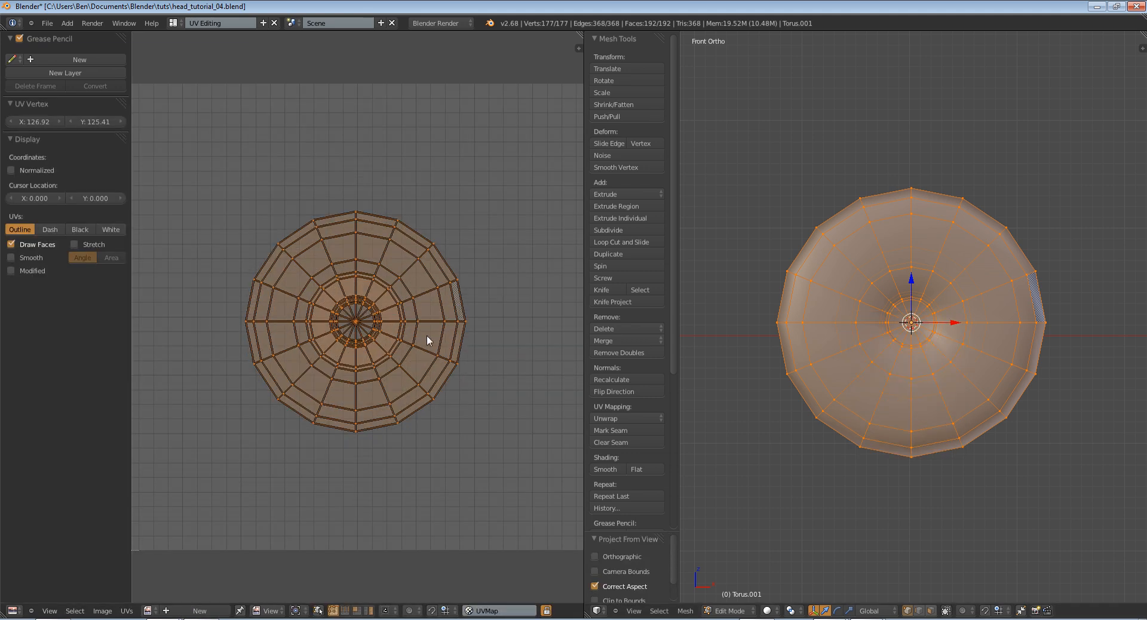
# Scale the iris's UV layout by about 2.037 so it nearly fills the UV square
pyautogui.scroll(-2, 457, 364)
pyautogui.press('s')
pyautogui.click(464, 364)
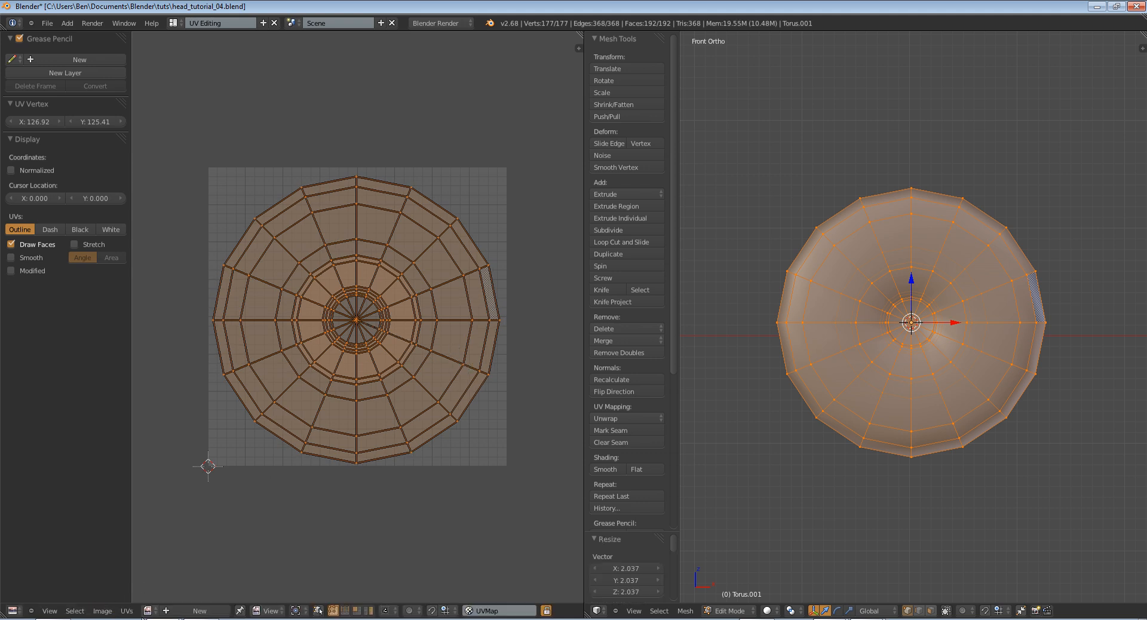
# Switch to the web browser and search Google Images for "eye texture"
pyautogui.click(50, 619)
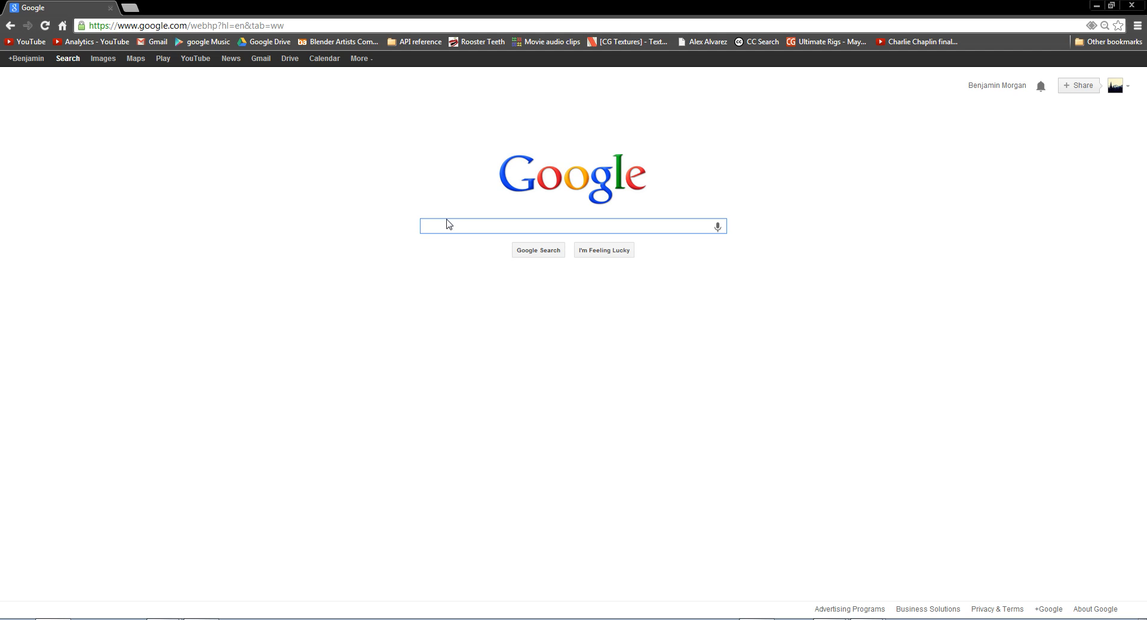
pyautogui.write('eyt')
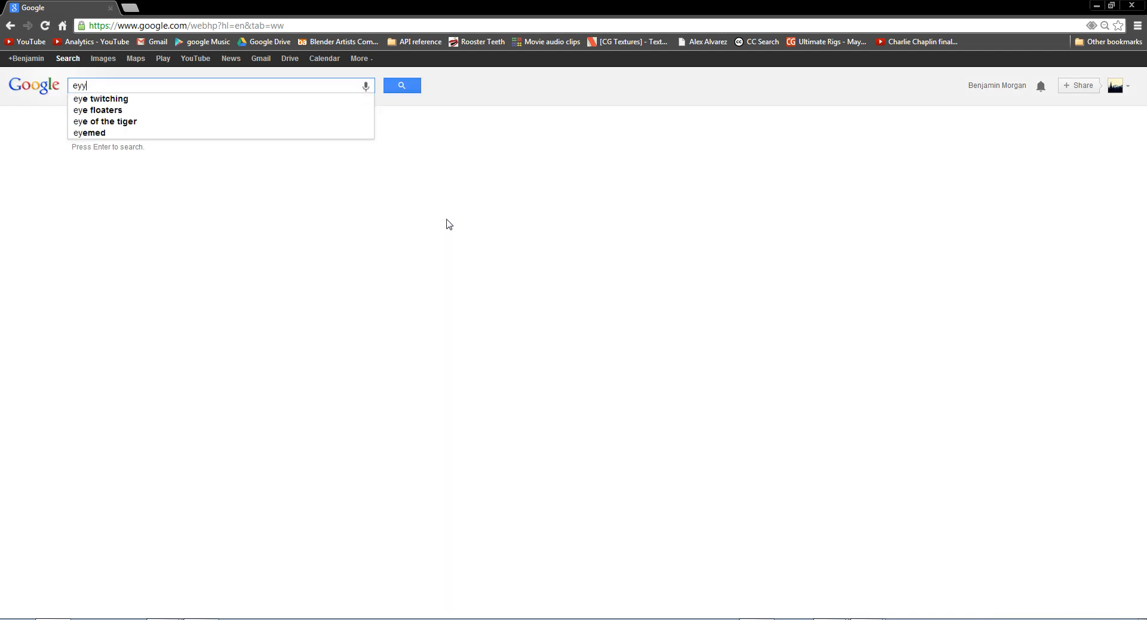
pyautogui.write(' texure')
pyautogui.press('Return')
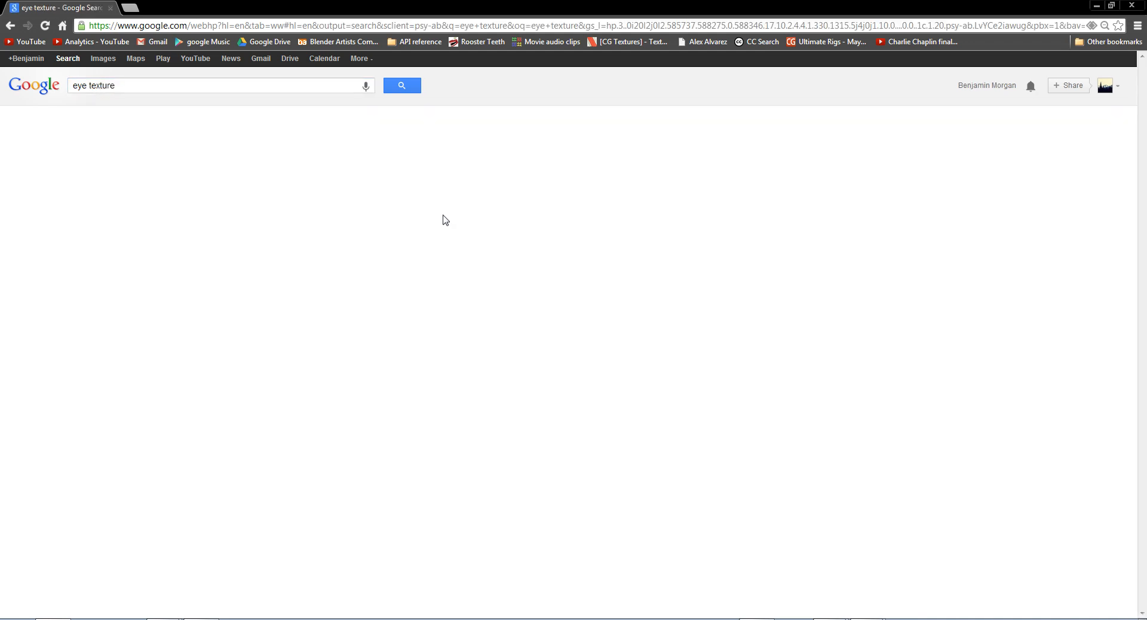
pyautogui.click(103, 62)
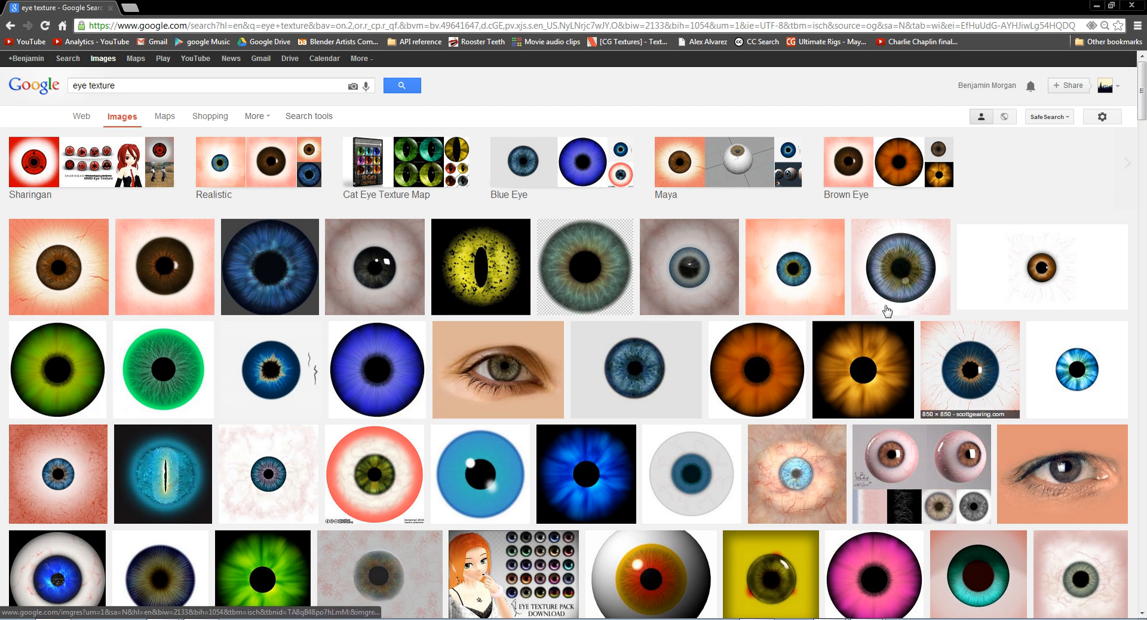
# Open the original full-size blue iris image, iris-blue-texture.jpg, from the photoshoptextures.com result
pyautogui.click(677, 372)
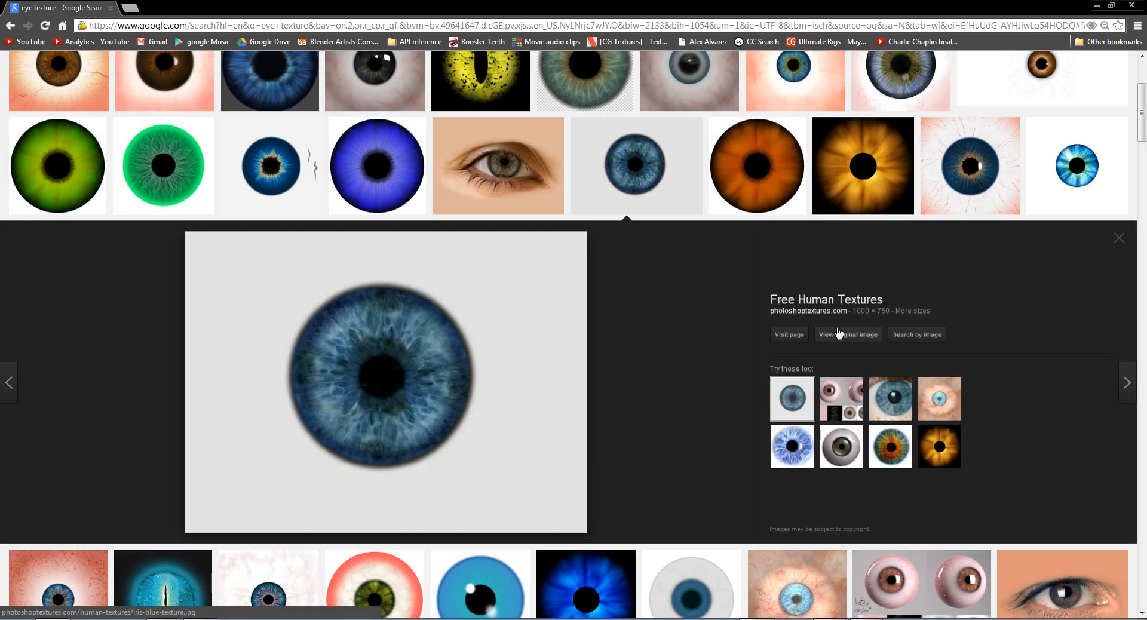
pyautogui.click(839, 333)
pyautogui.rightClick(299, 230)
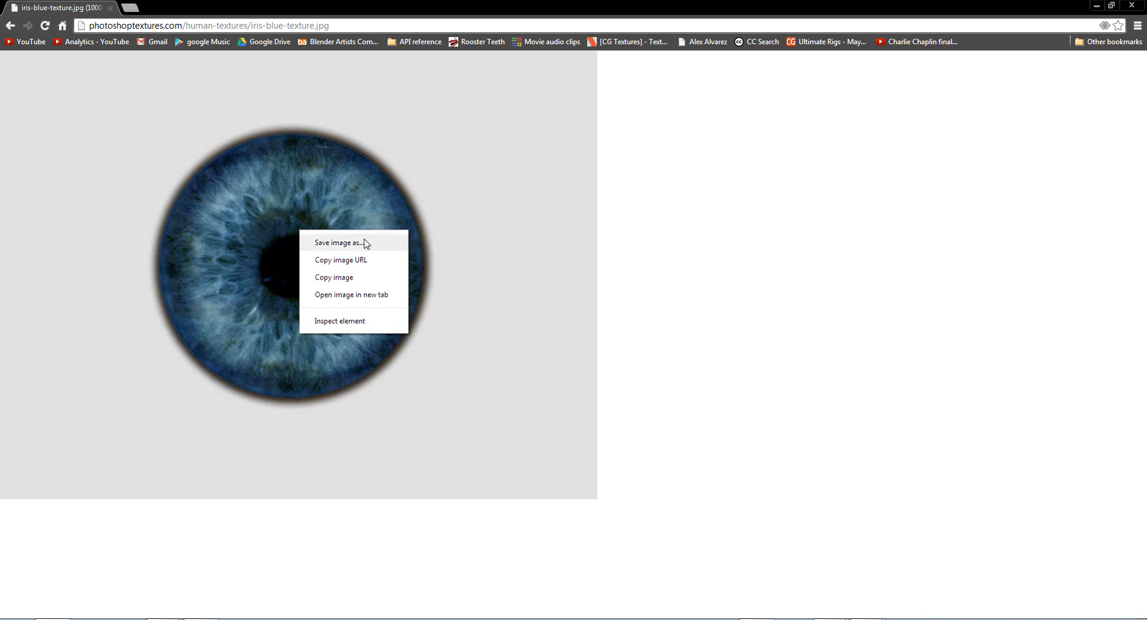
pyautogui.click(676, 281)
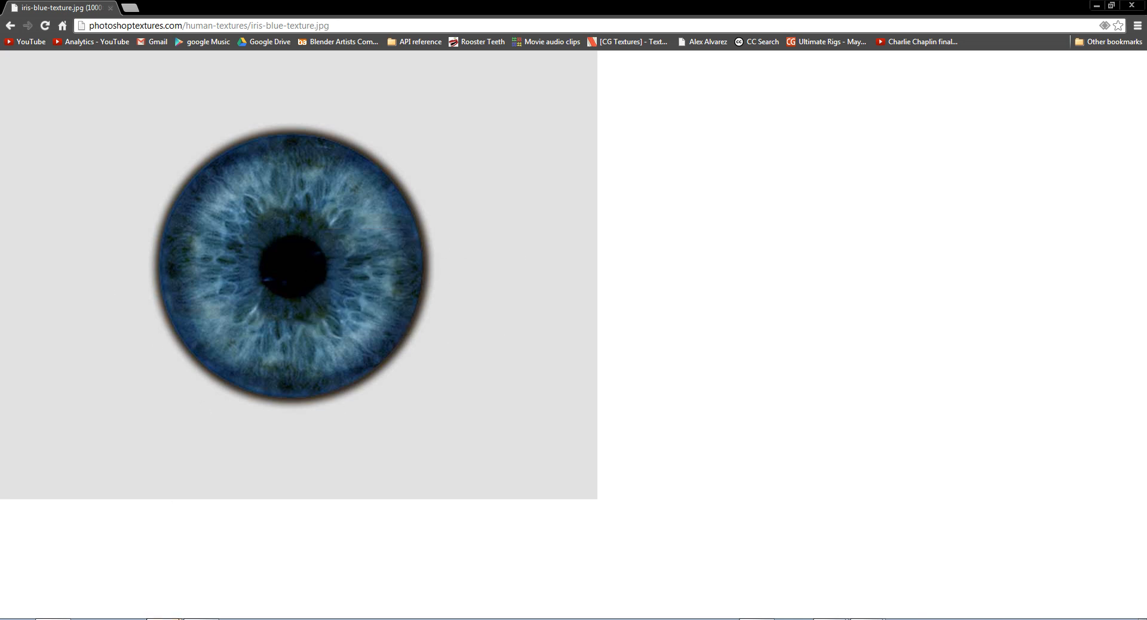
# Return to Blender and load iris-blue-texture.jpg from the UV textures folder into the UV editor
pyautogui.click(194, 602)
pyautogui.click(109, 612)
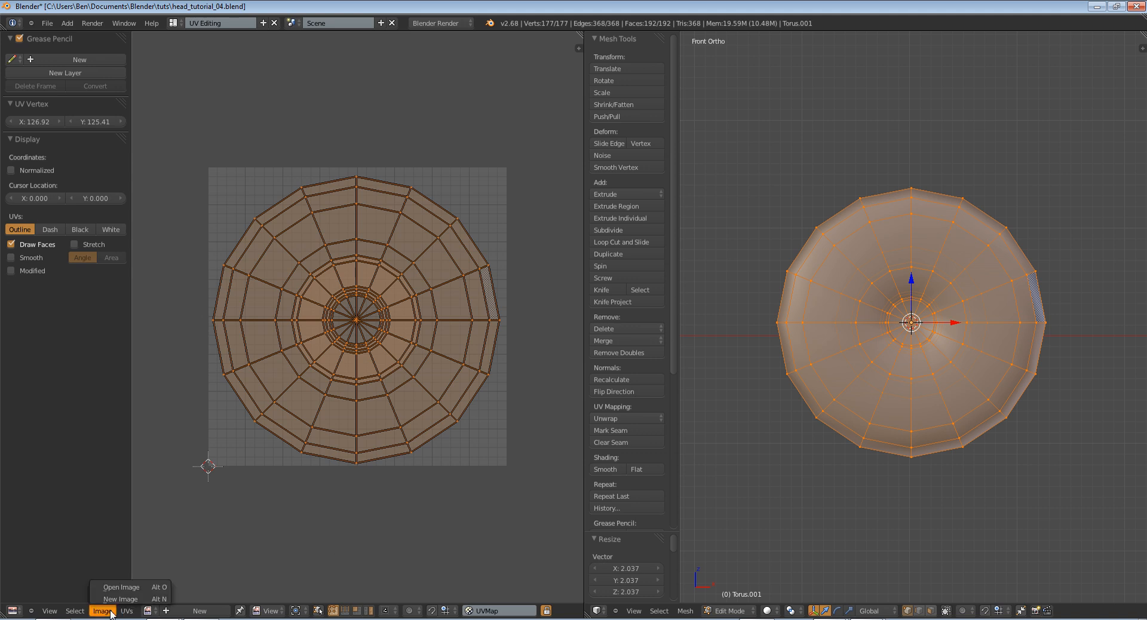
pyautogui.click(121, 587)
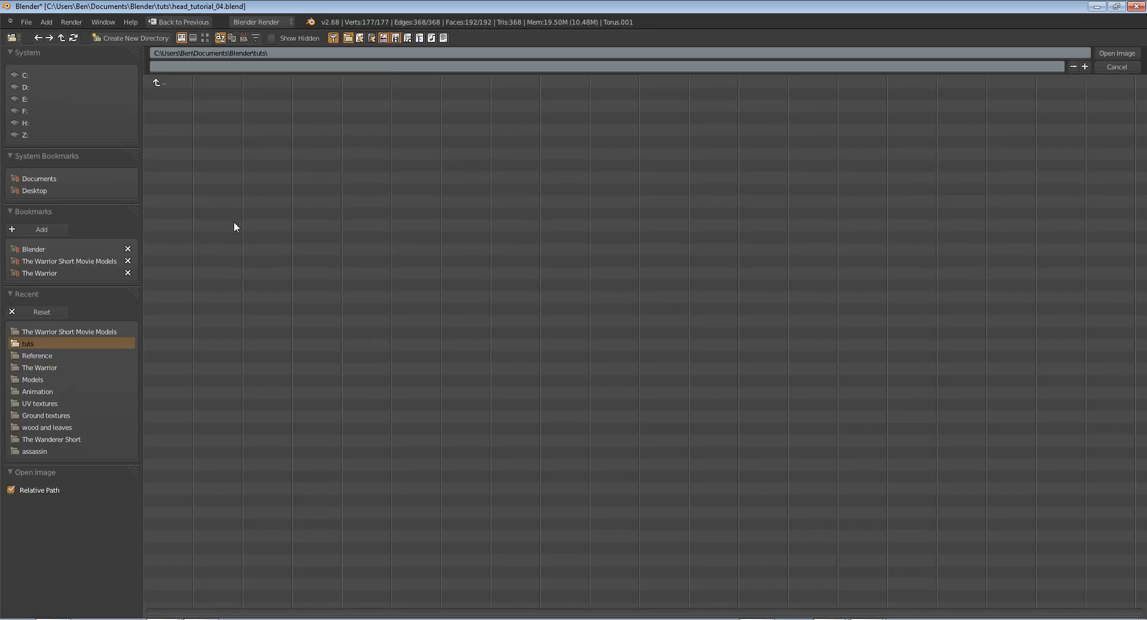
pyautogui.click(59, 251)
pyautogui.click(190, 227)
pyautogui.click(205, 93)
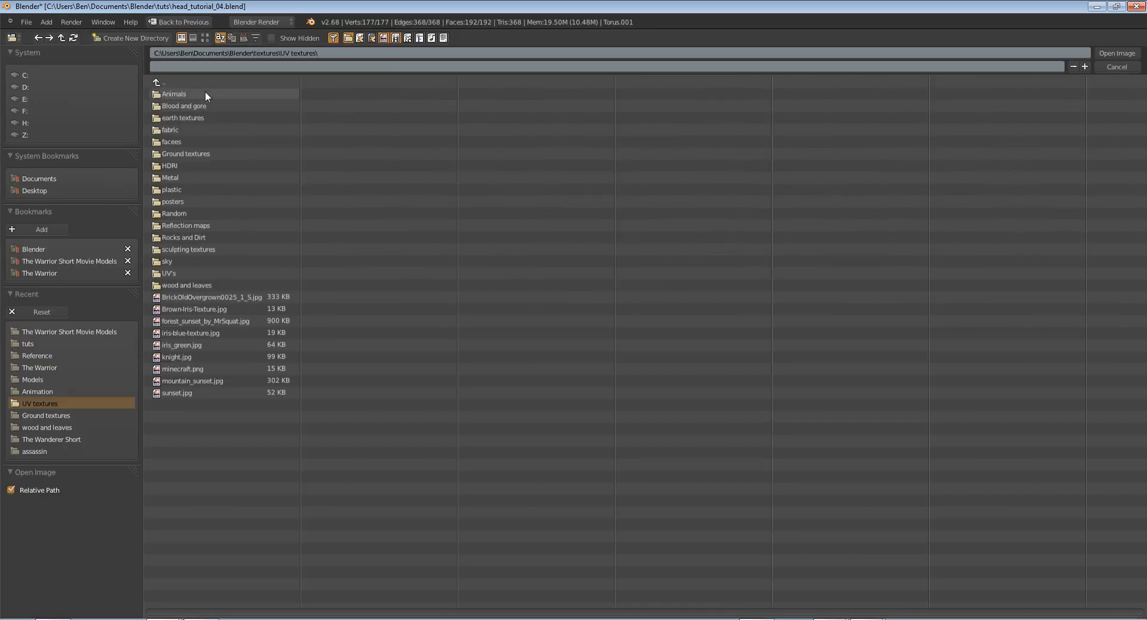
pyautogui.click(205, 38)
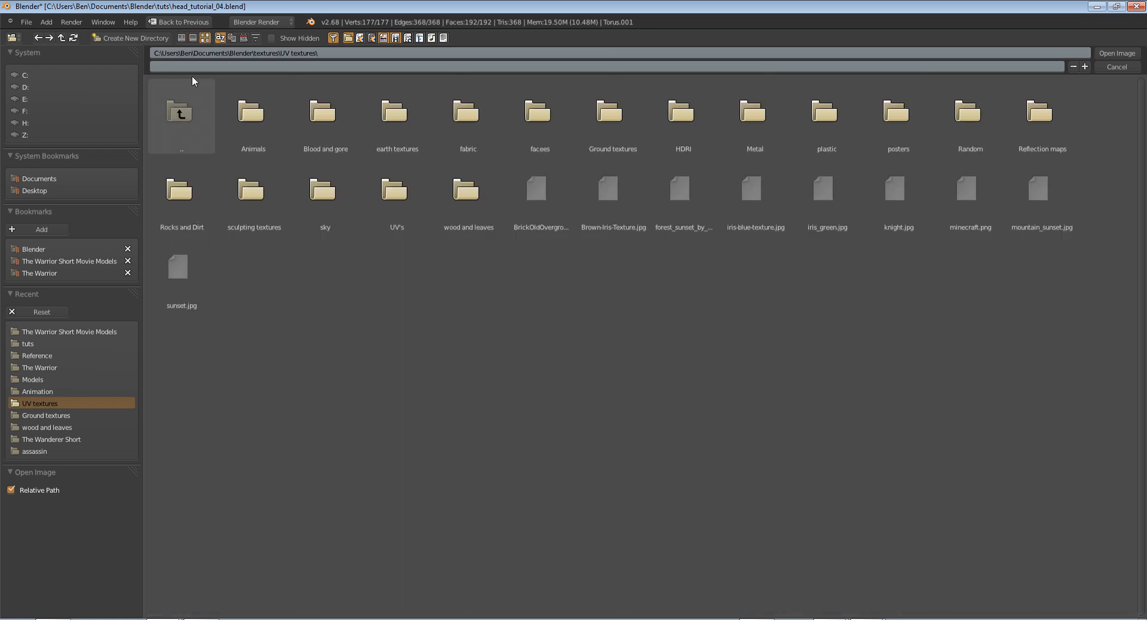
pyautogui.click(761, 218)
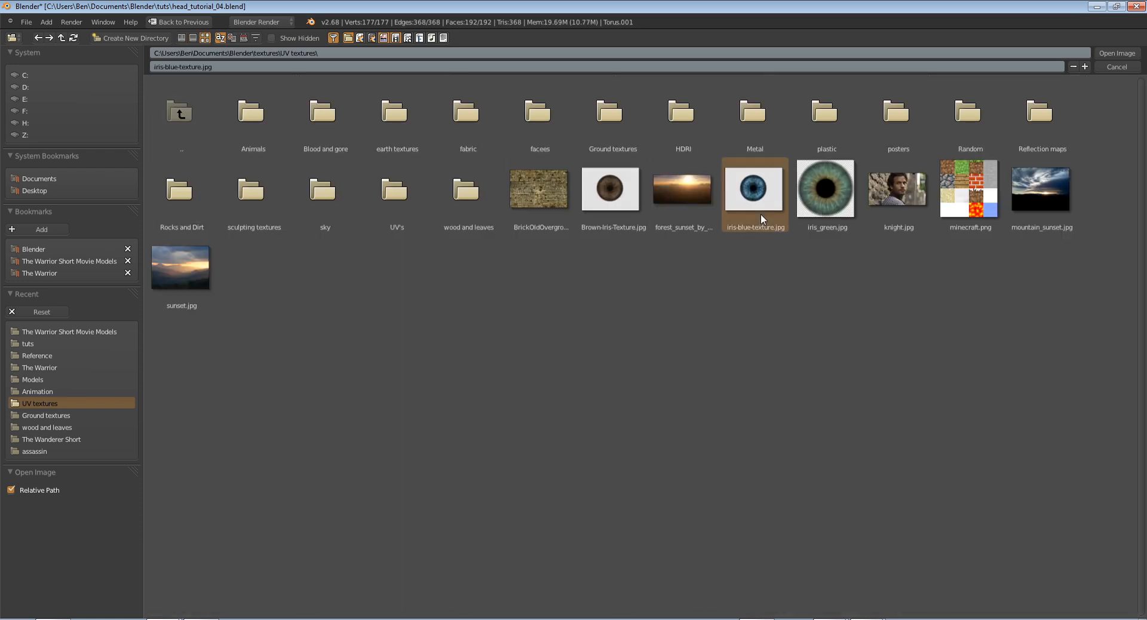
pyautogui.click(1116, 54)
# Unwrap the iris again with Project From View and scale its UV layout up to cover the iris in the image
pyautogui.scroll(-2, 465, 298)
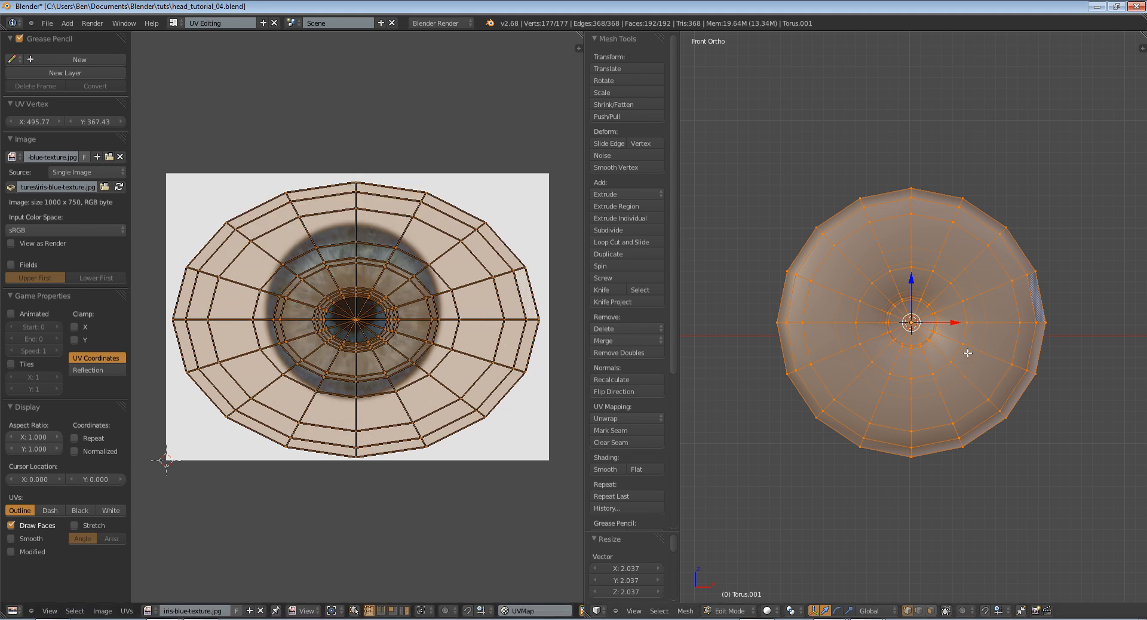
pyautogui.press('u')
pyautogui.click(956, 290)
pyautogui.press('s')
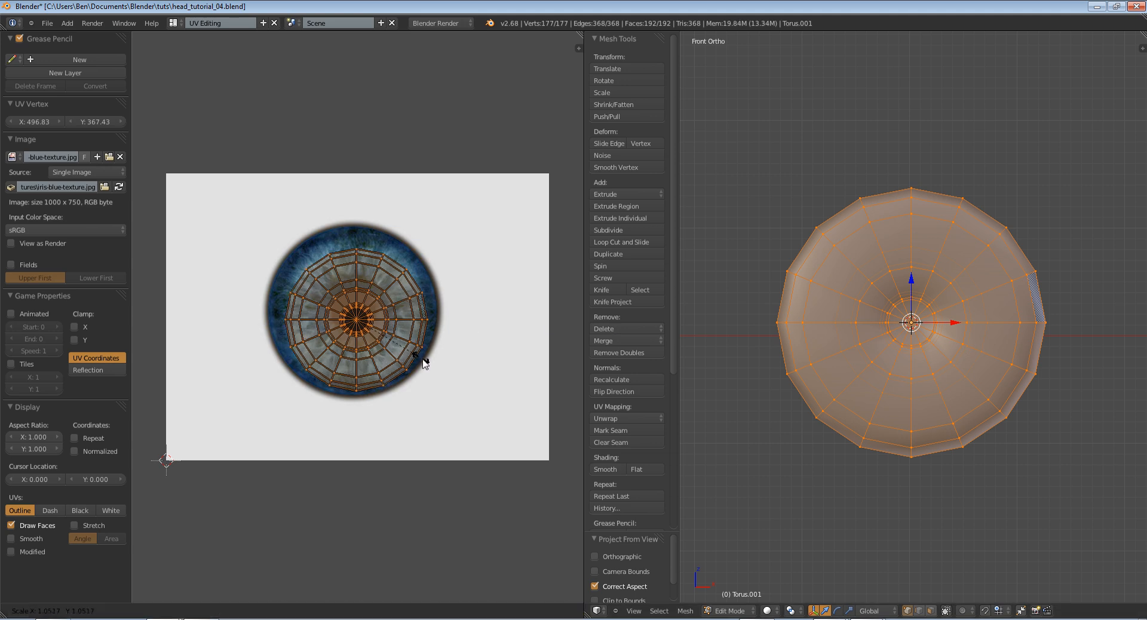
pyautogui.click(442, 374)
# Move the UV layout in small adjustments until it is centred over the blue iris in the image
pyautogui.press('g')
pyautogui.click(445, 368)
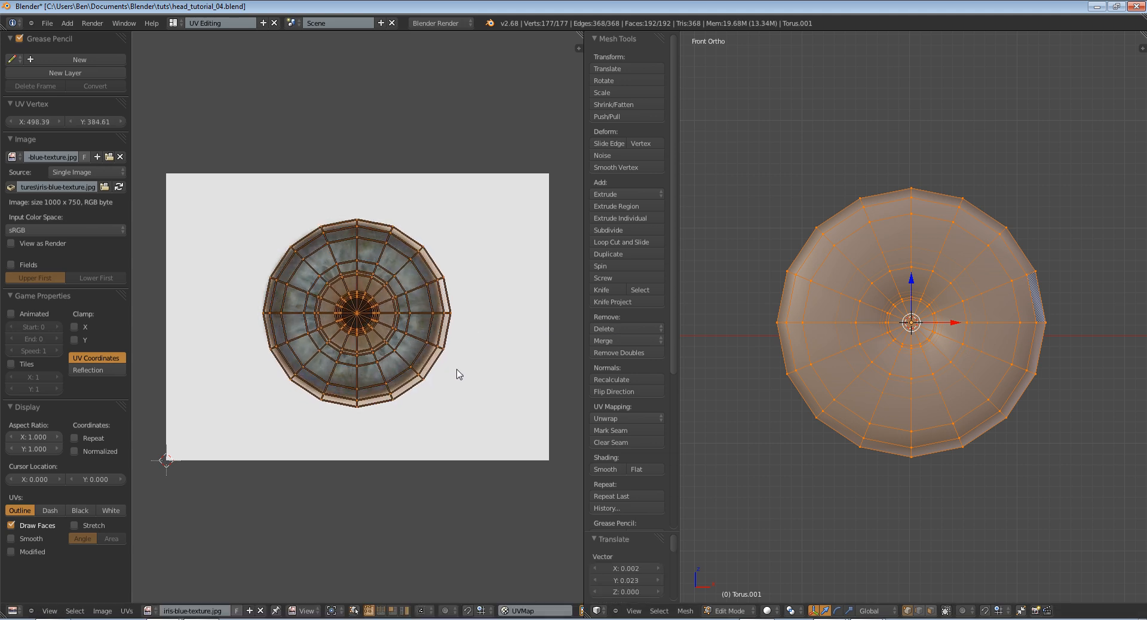
pyautogui.press('g')
pyautogui.click(449, 373)
pyautogui.scroll(3, 472, 386)
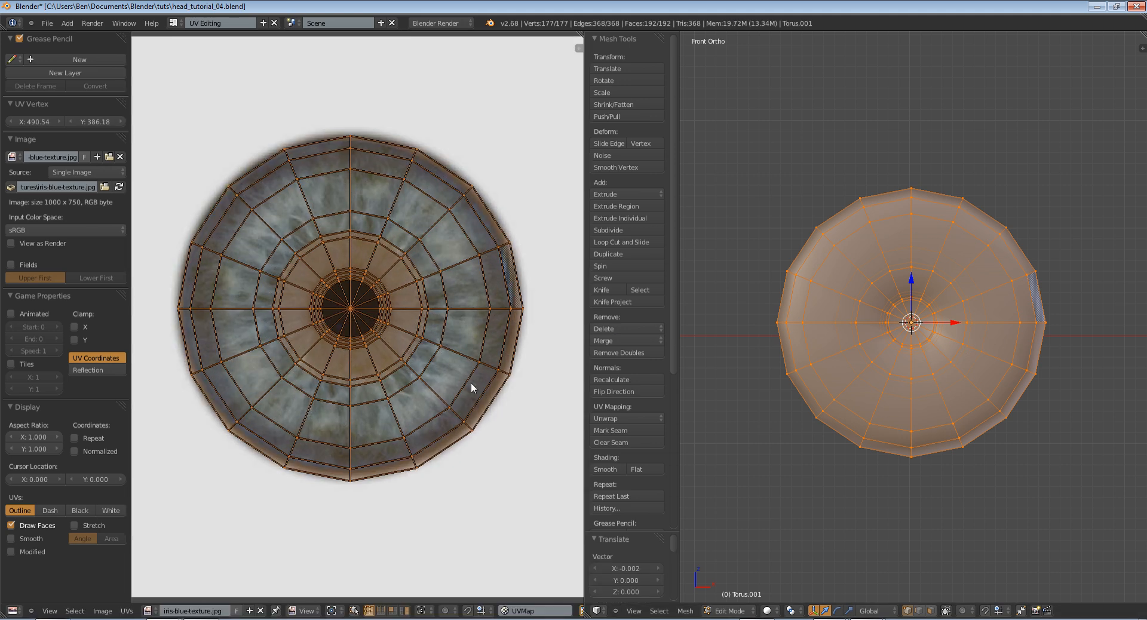
pyautogui.press('g')
pyautogui.click(468, 380)
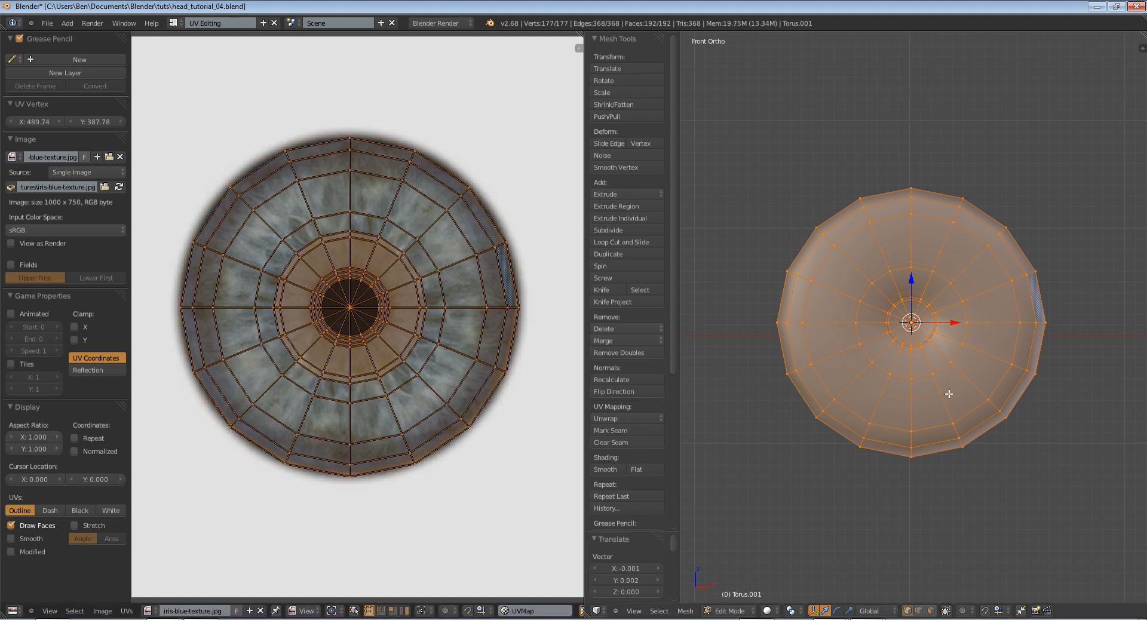
# Turn on textured shading in the 3D view and deselect everything in Object Mode
pyautogui.hotkey('alt', 'z')
pyautogui.press('Tab')
pyautogui.moveTo(922, 396)
pyautogui.mouseDown(button='middle')
pyautogui.moveTo(858, 436)
pyautogui.moveTo(849, 422)
pyautogui.moveTo(825, 429)
pyautogui.moveTo(873, 400)
pyautogui.moveTo(1095, 429)
pyautogui.moveTo(841, 399)
pyautogui.moveTo(801, 422)
pyautogui.moveTo(855, 456)
pyautogui.moveTo(732, 433)
pyautogui.moveTo(870, 391)
pyautogui.mouseUp(button='middle')
pyautogui.press('Tab')
pyautogui.press('Tab')
pyautogui.press('Tab')
pyautogui.press('Tab')
pyautogui.press('z')
pyautogui.press('z')
pyautogui.moveTo(779, 378)
pyautogui.mouseDown(button='middle')
pyautogui.moveTo(926, 359)
pyautogui.moveTo(942, 386)
pyautogui.moveTo(930, 413)
pyautogui.mouseUp(button='middle')
pyautogui.hotkey('alt', 'z')
pyautogui.press('a')
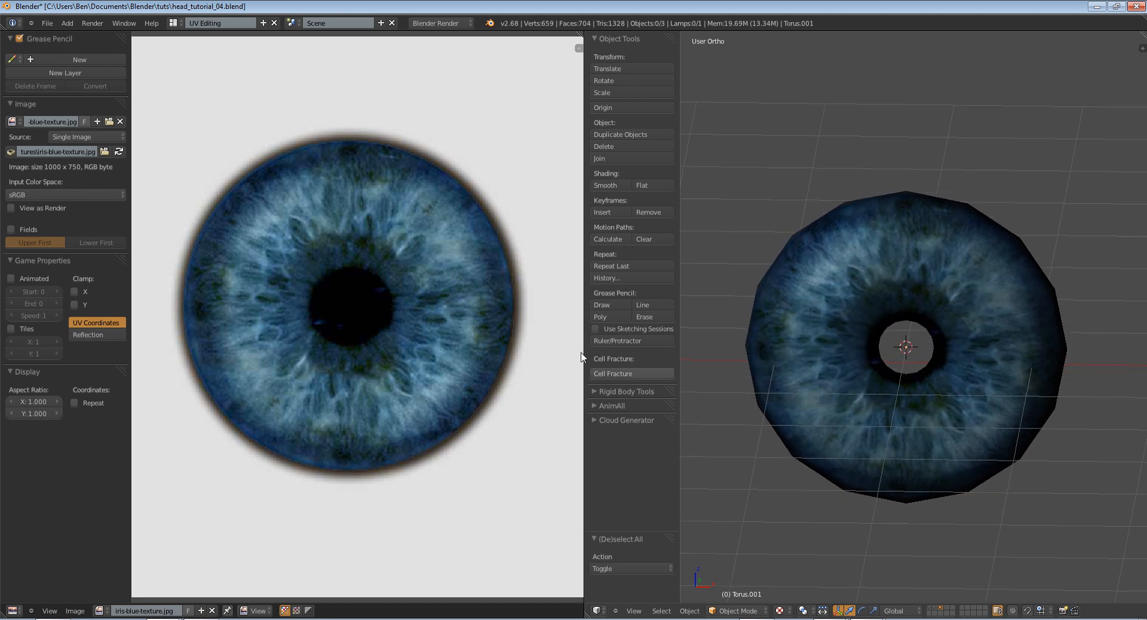
# Examine how the blue iris texture sits on the mesh, especially around the pupil opening
pyautogui.press('Tab')
pyautogui.press('Tab')
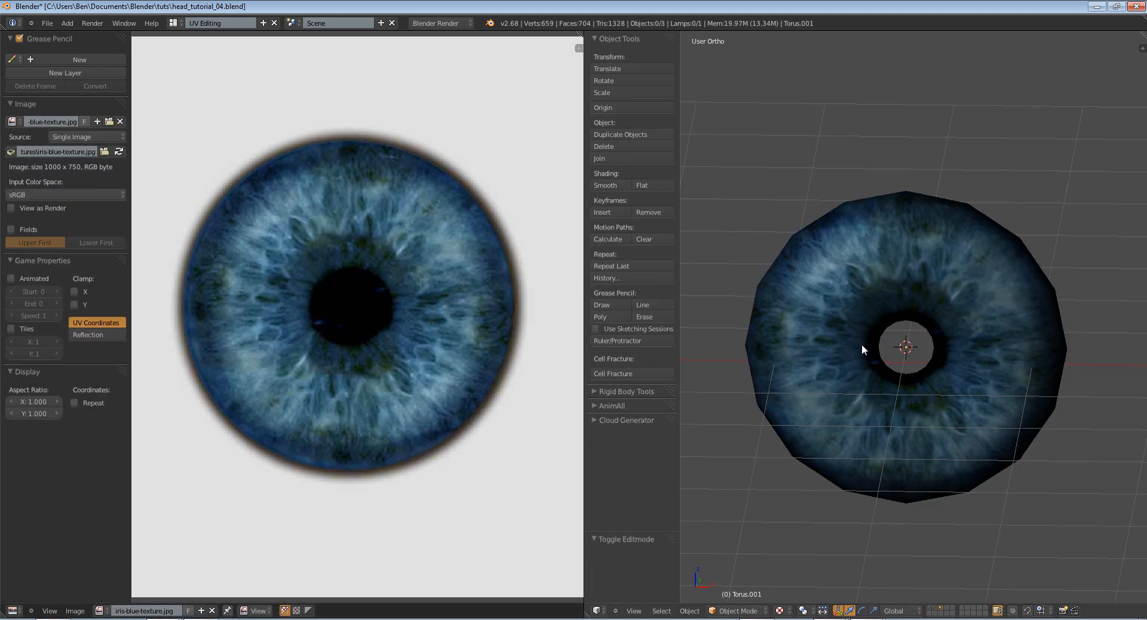
pyautogui.moveTo(861, 344); pyautogui.dragTo(833, 308, button='middle')
pyautogui.press('Tab')
pyautogui.press('Tab')
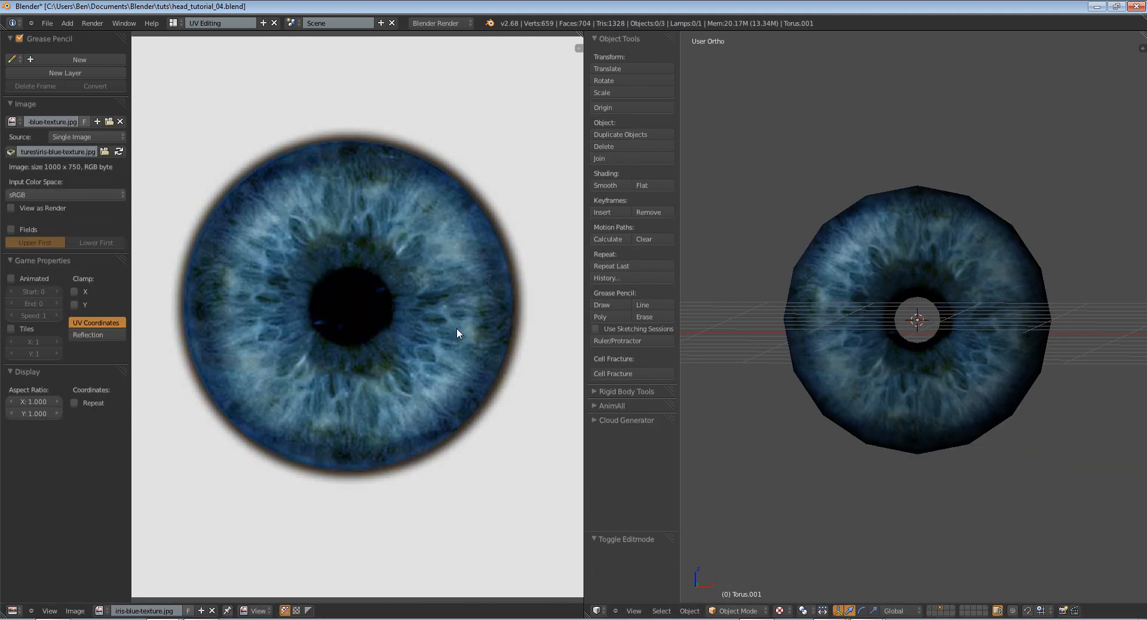
# Return to Edit Mode, deselect all UVs, and select the rings of UV vertices surrounding the pupil, excluding the innermost one
pyautogui.press('Tab')
pyautogui.press('Tab')
pyautogui.scroll(5, 961, 435)
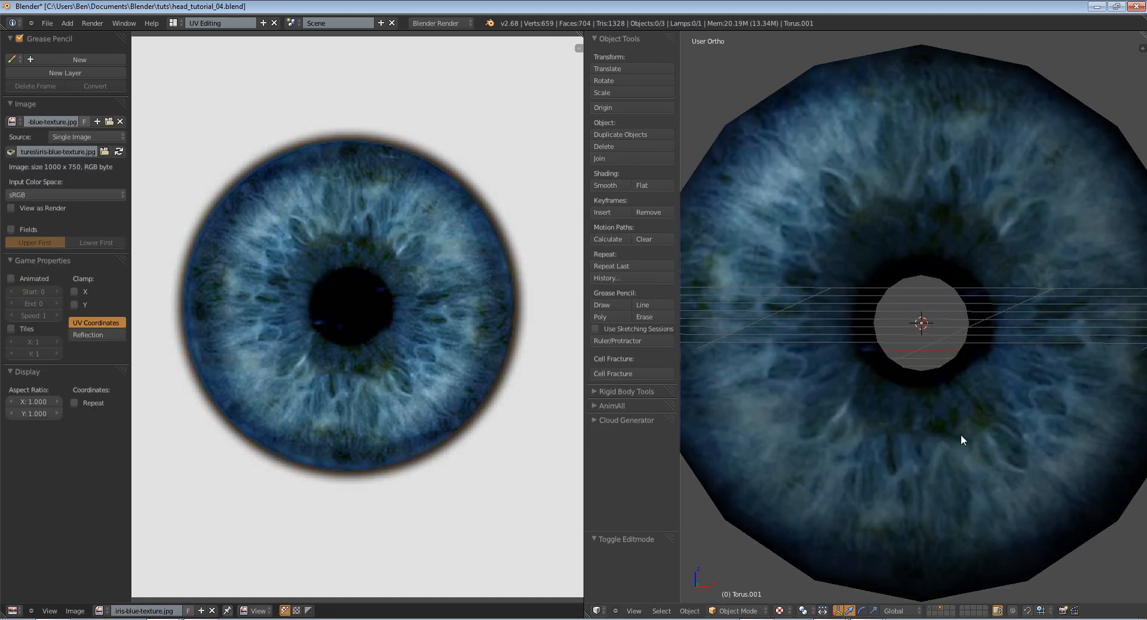
pyautogui.press('Tab')
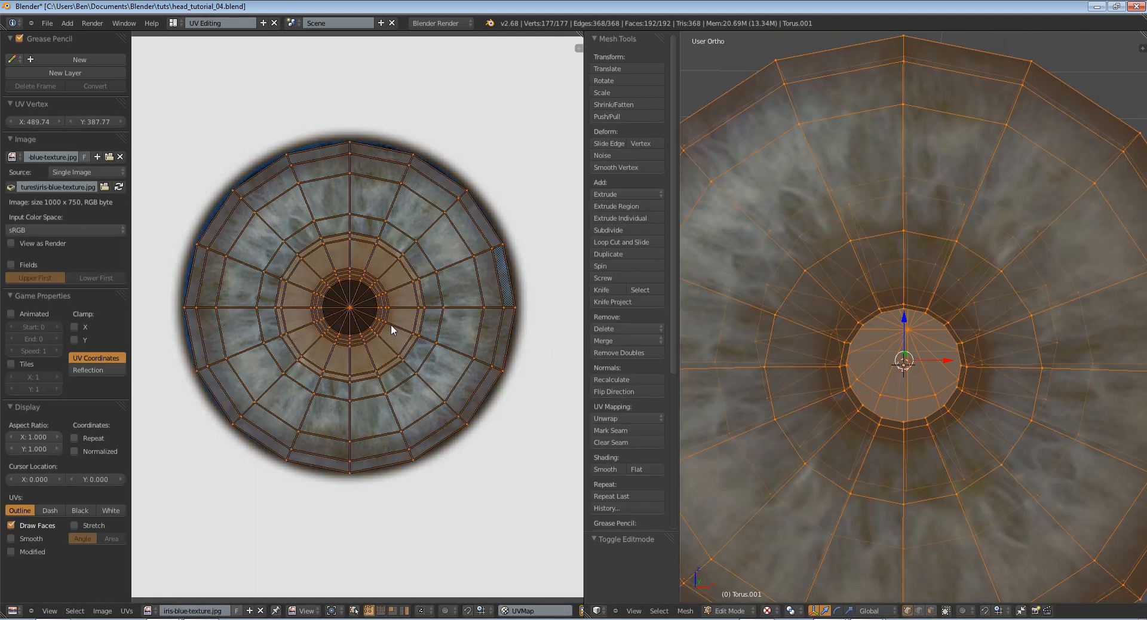
pyautogui.press('s')
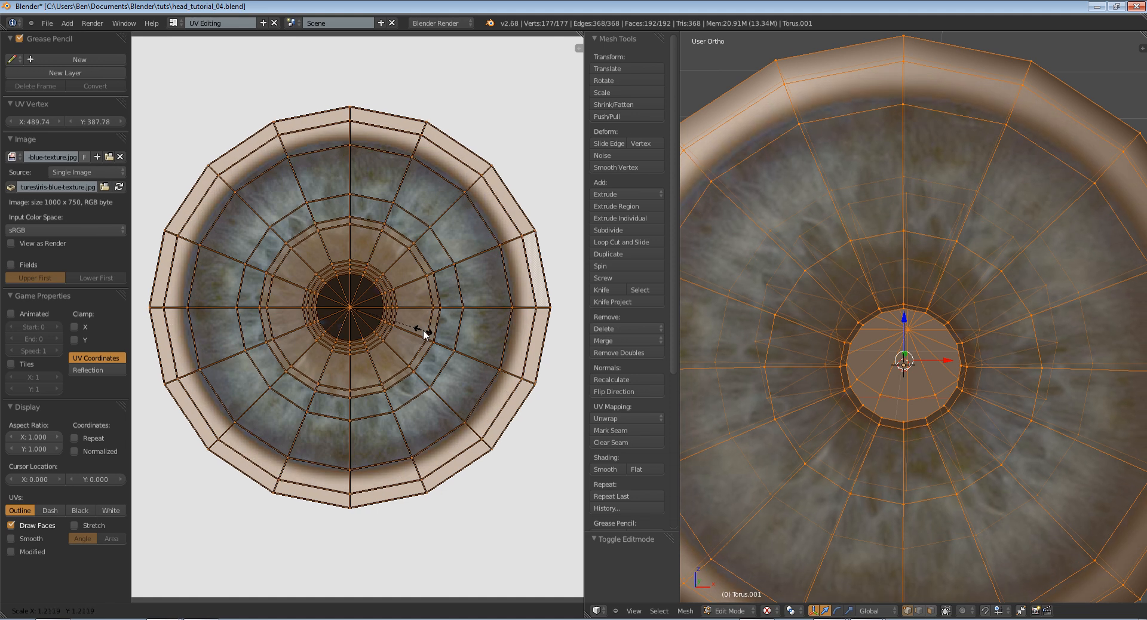
pyautogui.rightClick(425, 331)
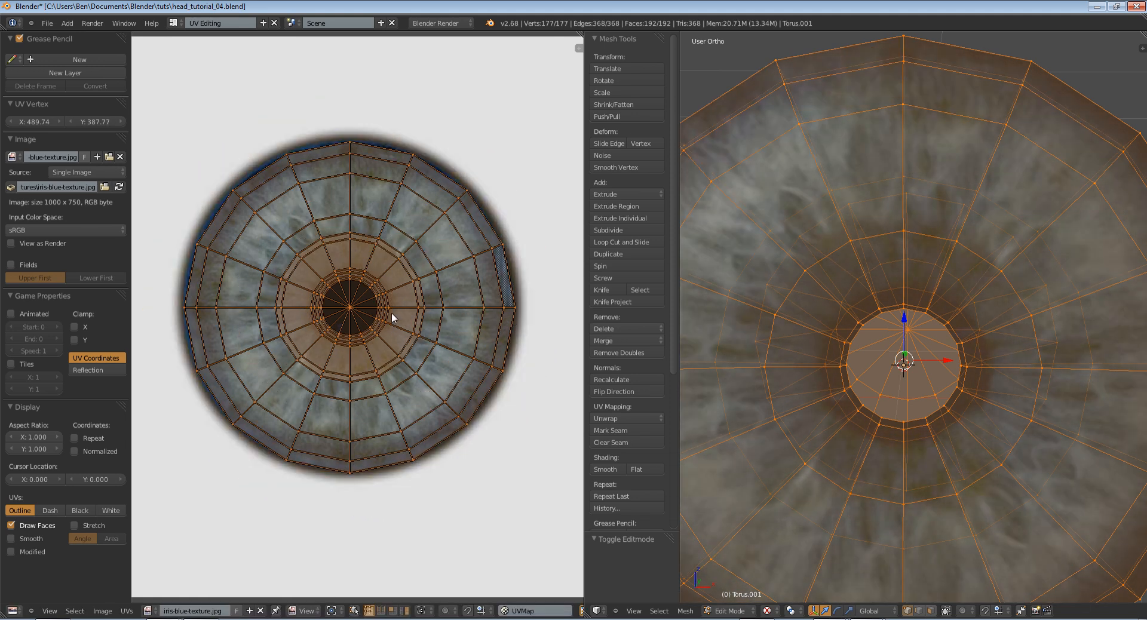
pyautogui.press('a')
pyautogui.scroll(3, 409, 285)
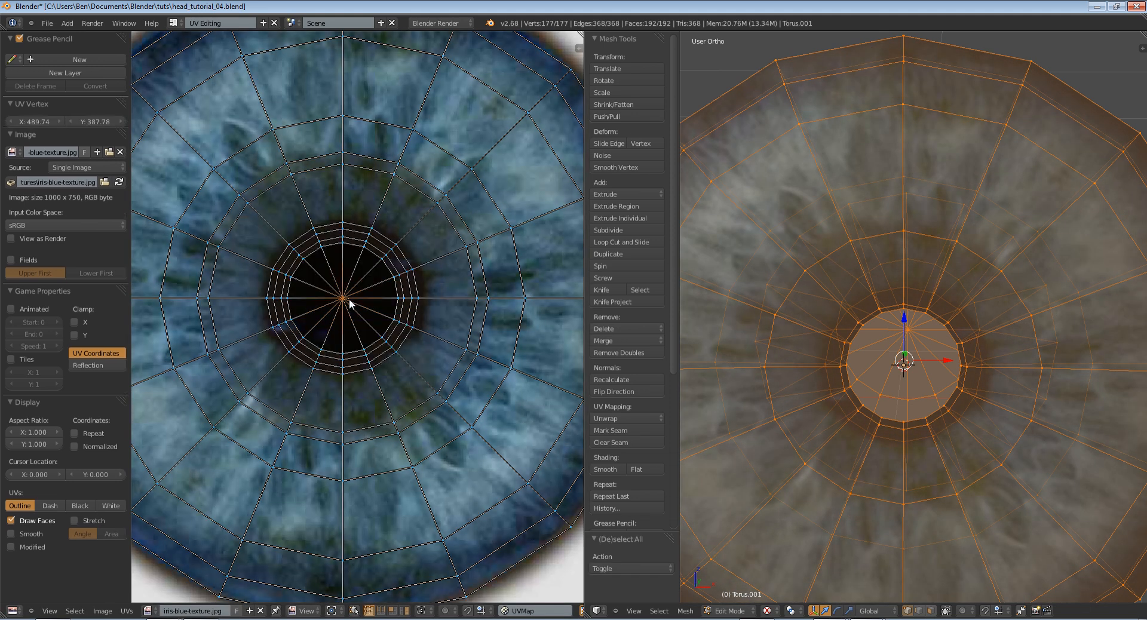
pyautogui.rightClick(378, 357)
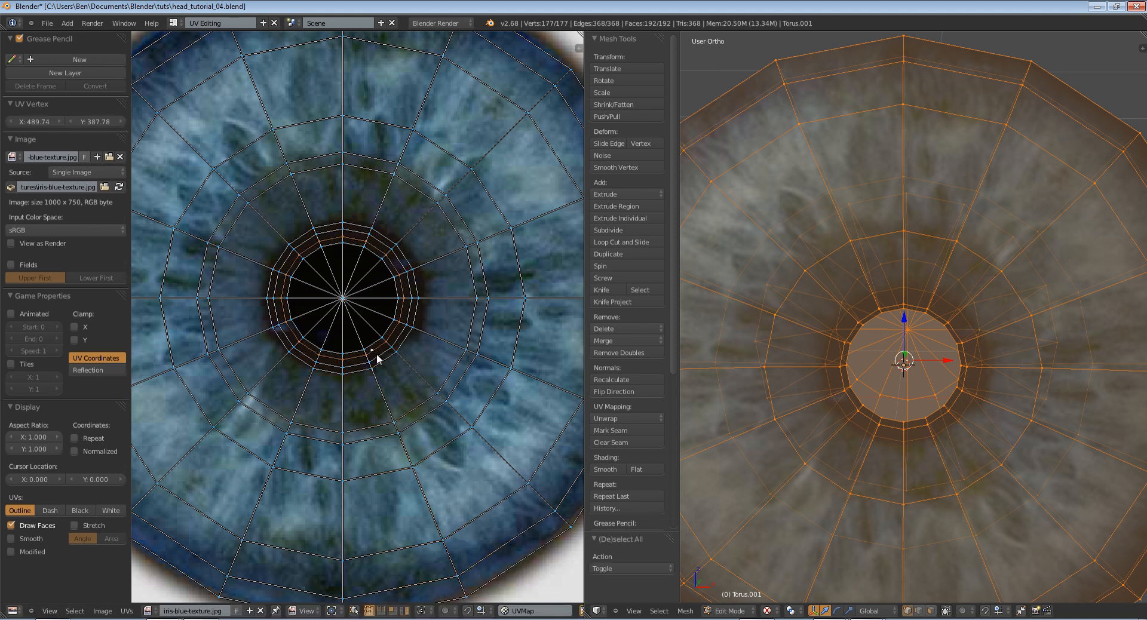
pyautogui.keyDown('alt'); pyautogui.keyDown('shift'); pyautogui.rightClick(380, 356); pyautogui.keyUp('shift'); pyautogui.keyUp('alt')
pyautogui.keyDown('alt'); pyautogui.keyDown('shift'); pyautogui.rightClick(385, 360); pyautogui.keyUp('shift'); pyautogui.keyUp('alt')
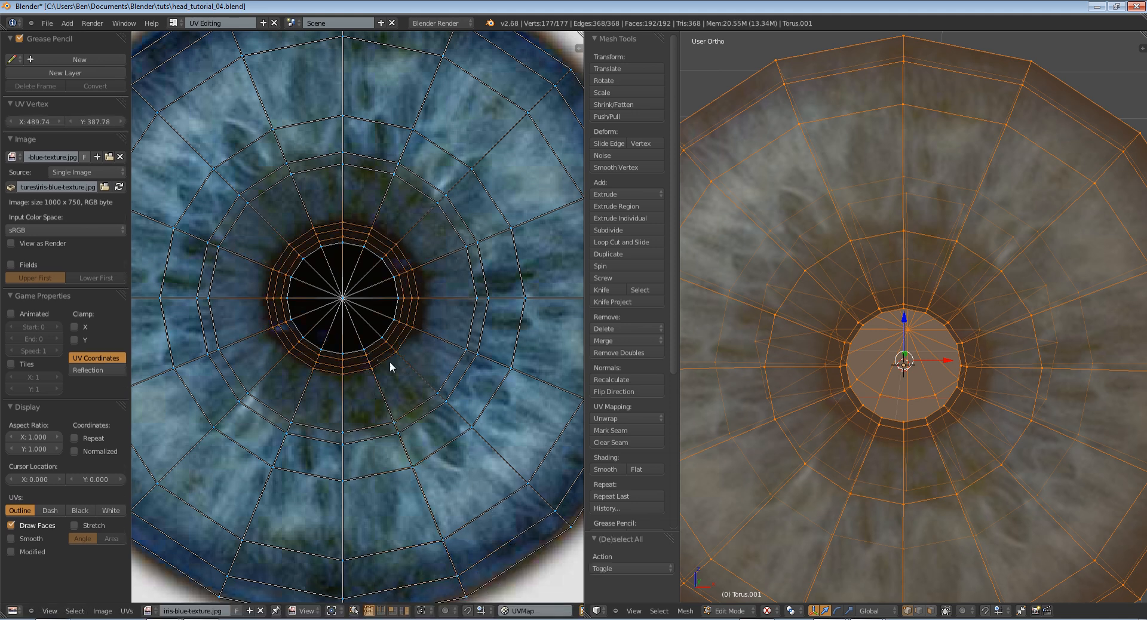
# Scale the selected UV rings outward past the edge of the image's dark pupil
pyautogui.press('s')
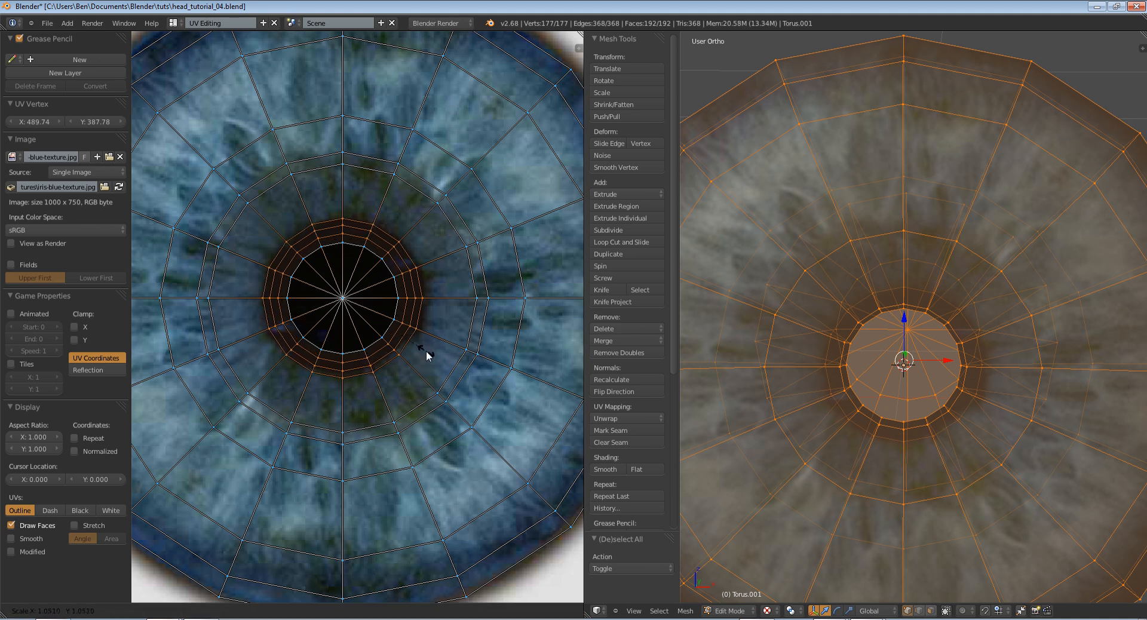
pyautogui.click(464, 373)
pyautogui.press('s')
pyautogui.click(459, 370)
# Shrink the selected UV rings slightly and check the pupil edge on the textured iris in Object Mode
pyautogui.press('Tab')
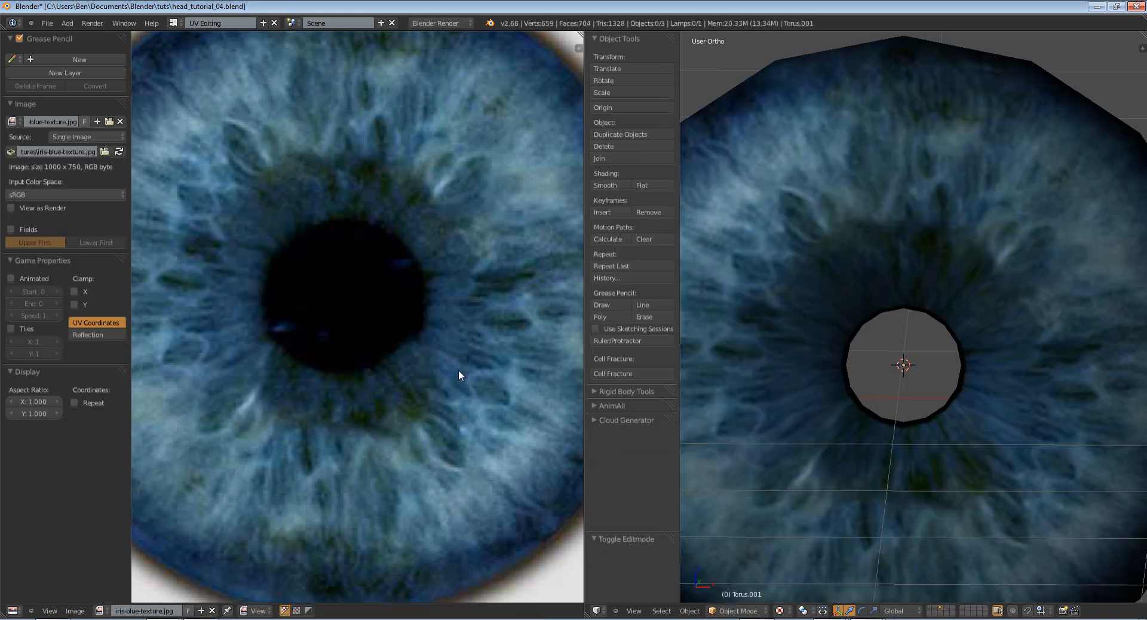
pyautogui.scroll(-1, 672, 357)
pyautogui.press('Tab')
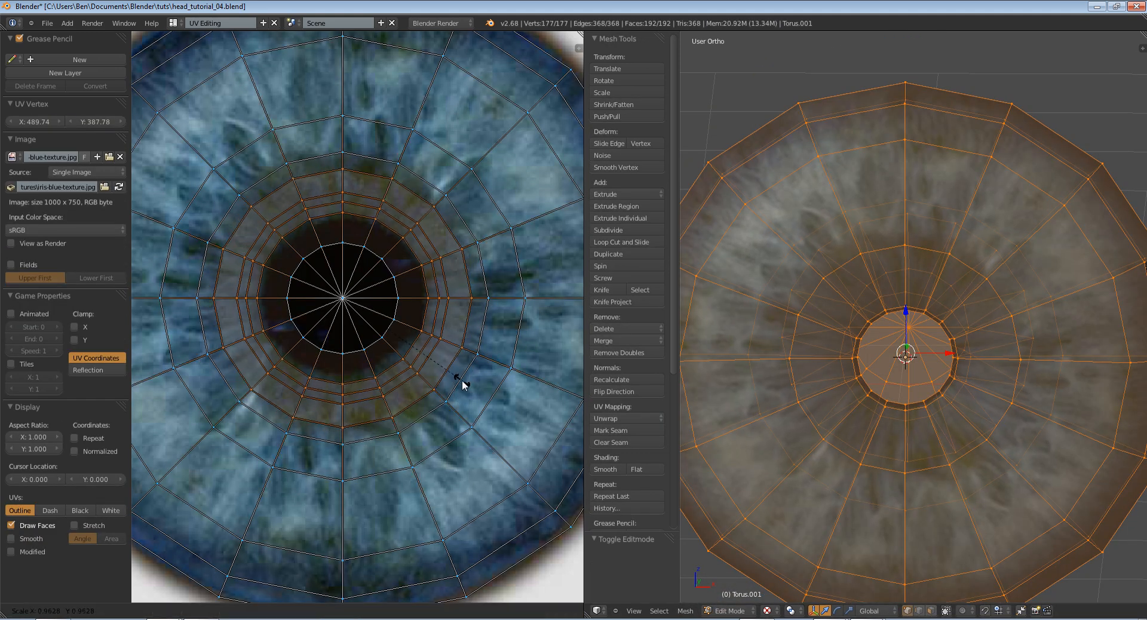
pyautogui.press('Tab')
pyautogui.moveTo(818, 368); pyautogui.dragTo(838, 339, button='middle')
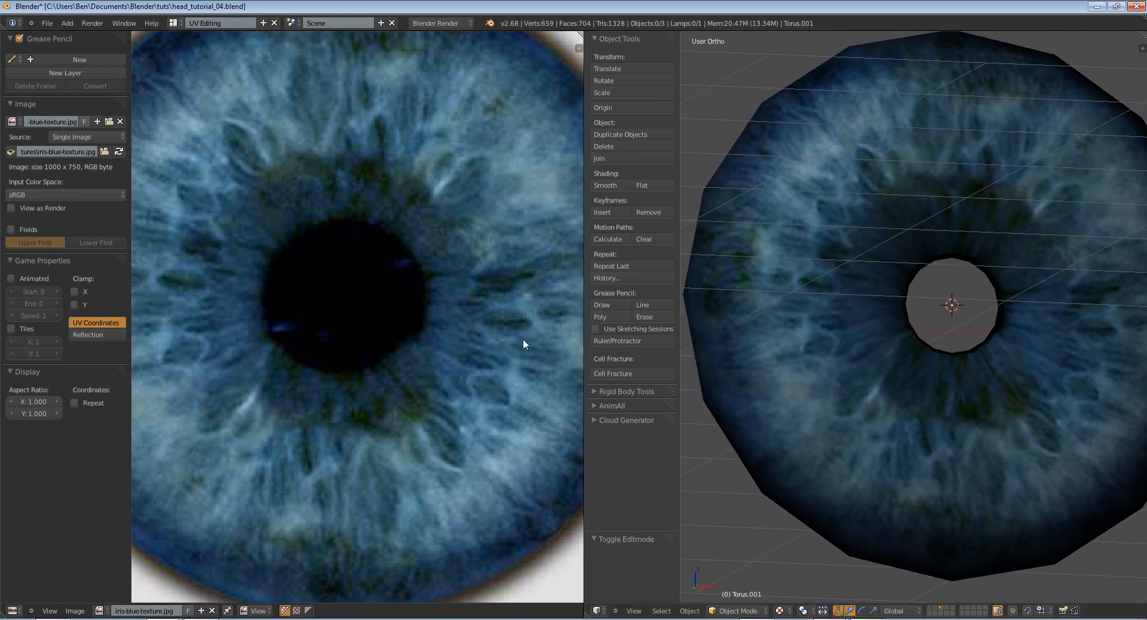
# Adjust the scale of individual UV rings at the pupil's edge and check the textured iris in Object Mode
pyautogui.press('Tab')
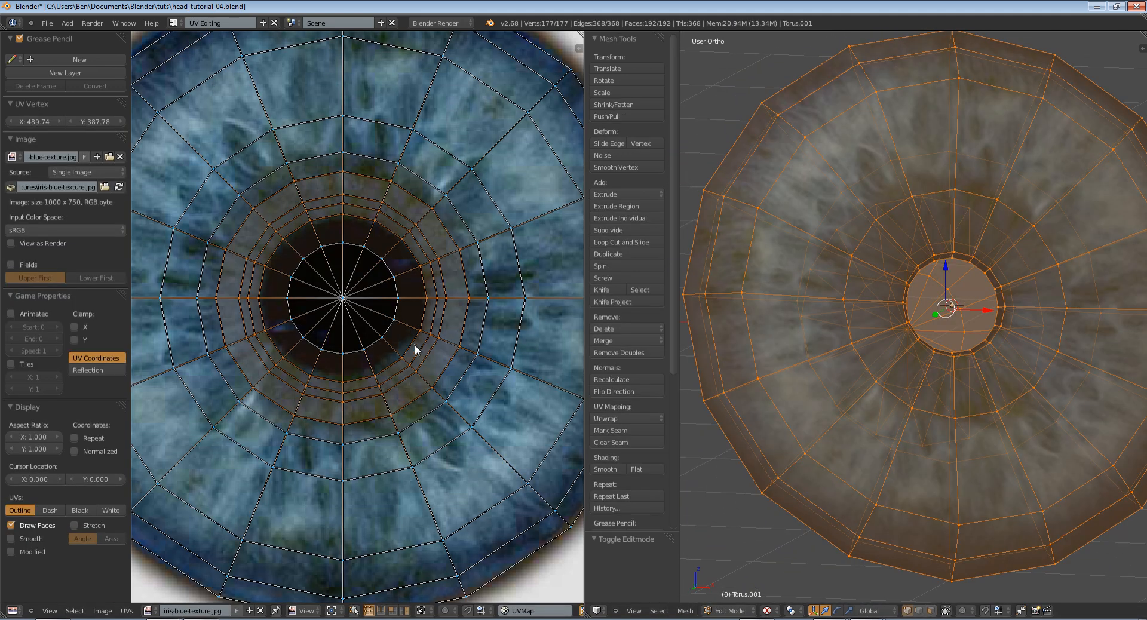
pyautogui.keyDown('alt'); pyautogui.click(414, 345); pyautogui.keyUp('alt')
pyautogui.press('s')
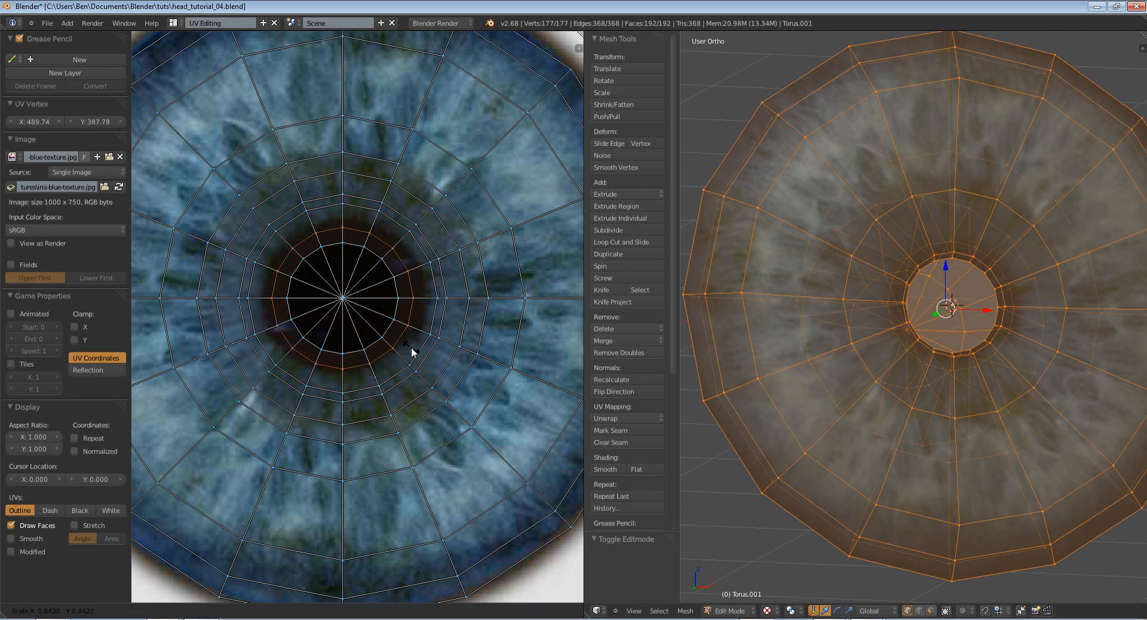
pyautogui.click(416, 352)
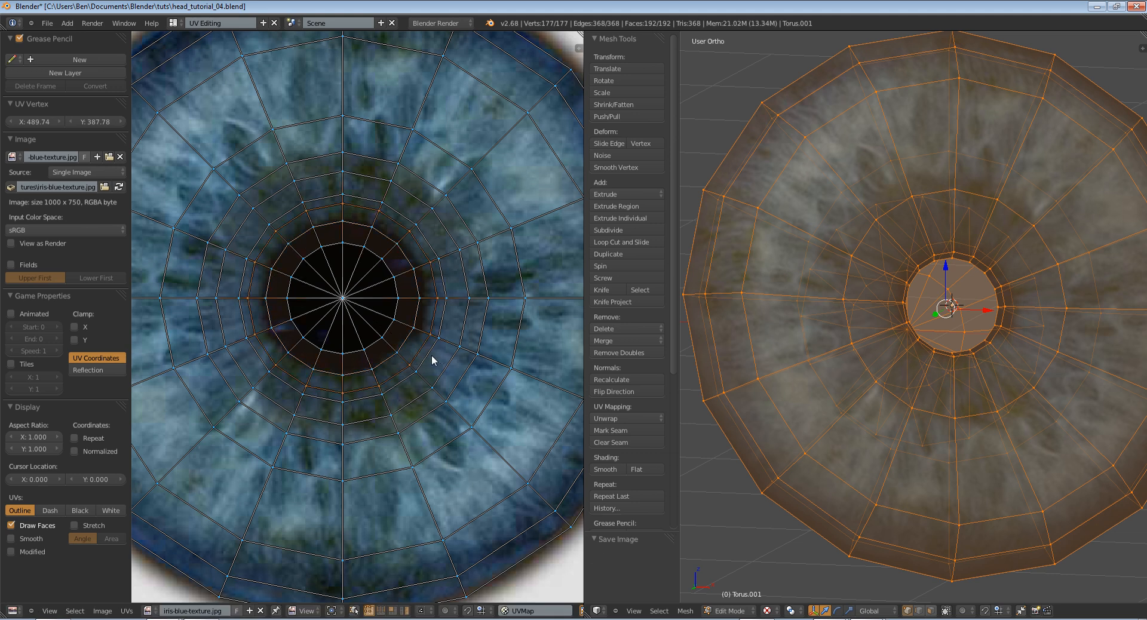
pyautogui.press('Tab')
pyautogui.moveTo(913, 337); pyautogui.dragTo(778, 365, button='middle')
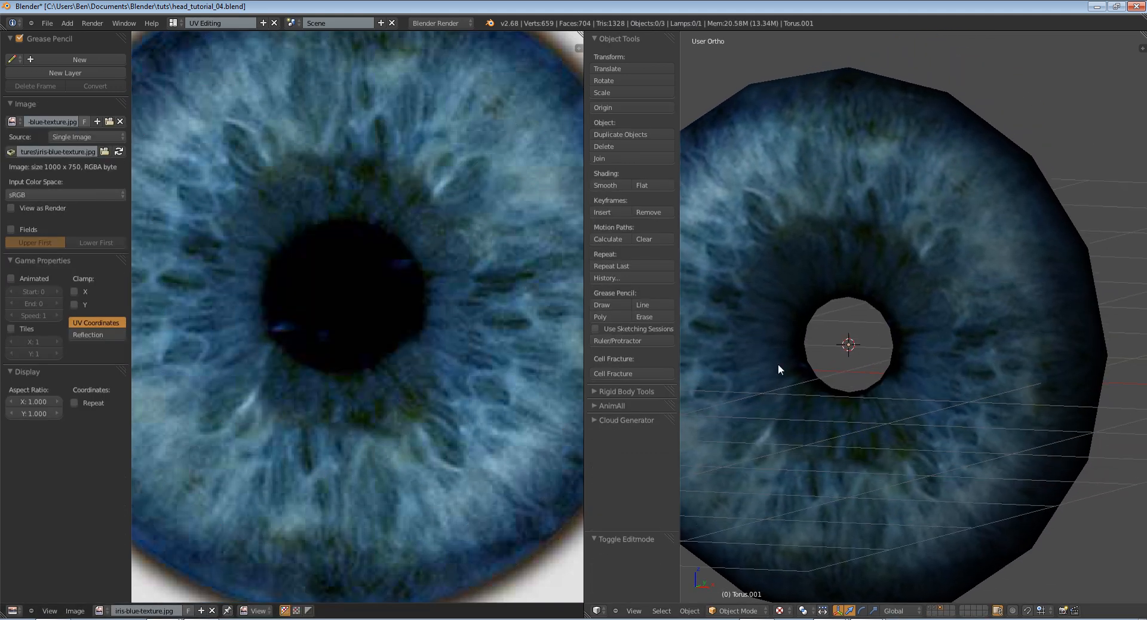
# Return to Edit Mode, scale the selected UV ring at the pupil's edge inward, and check the textured iris in Object Mode
pyautogui.press('Tab')
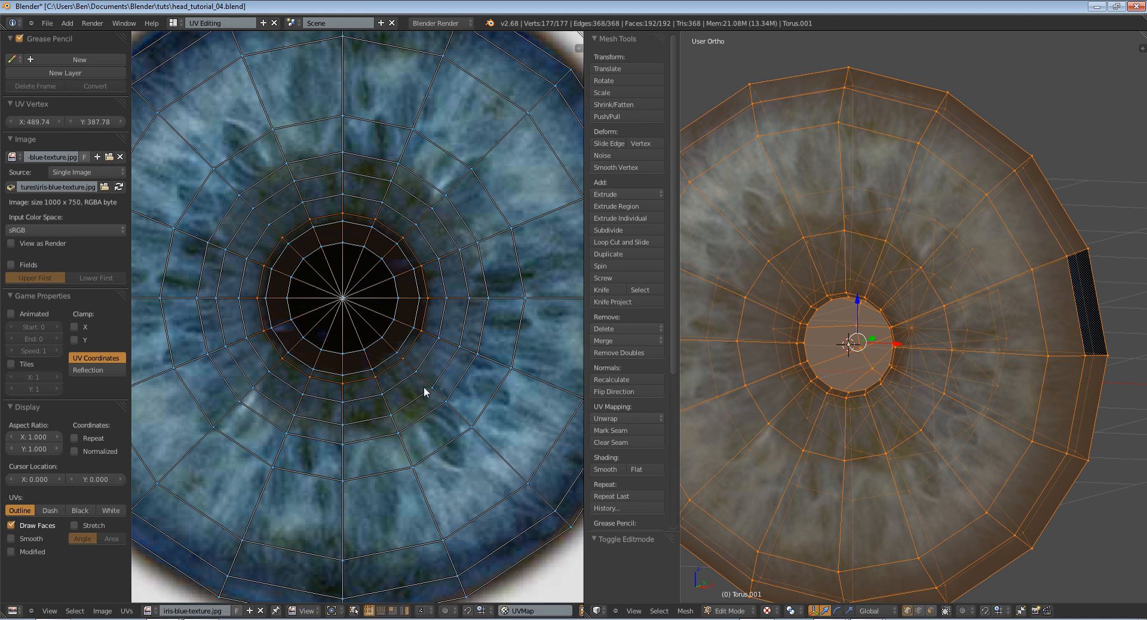
pyautogui.press('s')
pyautogui.click(446, 390)
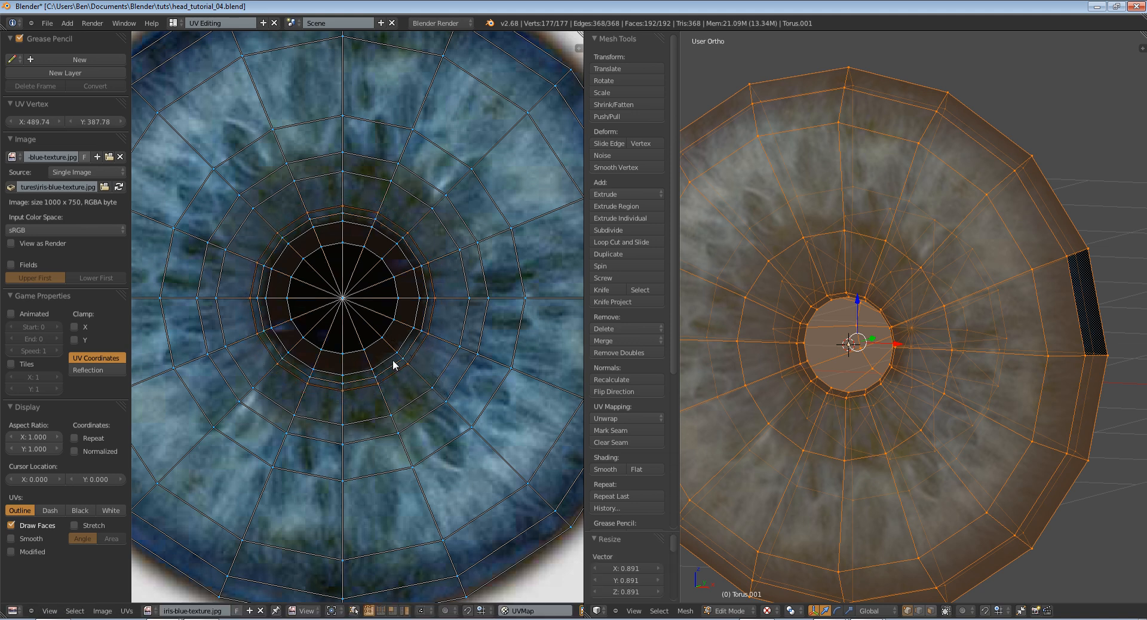
pyautogui.press('Tab')
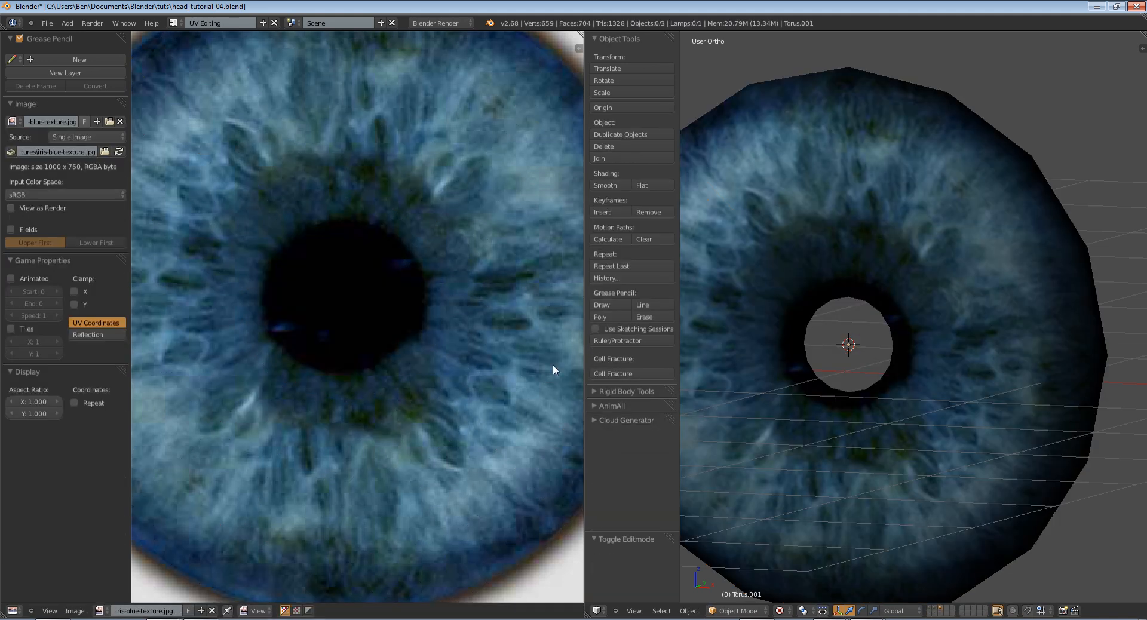
# Scale the UV ring inside the dark pupil and check the rim around the iris hole in Object Mode
pyautogui.keyDown('shift'); pyautogui.moveTo(789, 374); pyautogui.dragTo(811, 366, button='middle'); pyautogui.keyUp('shift')
pyautogui.press('Tab')
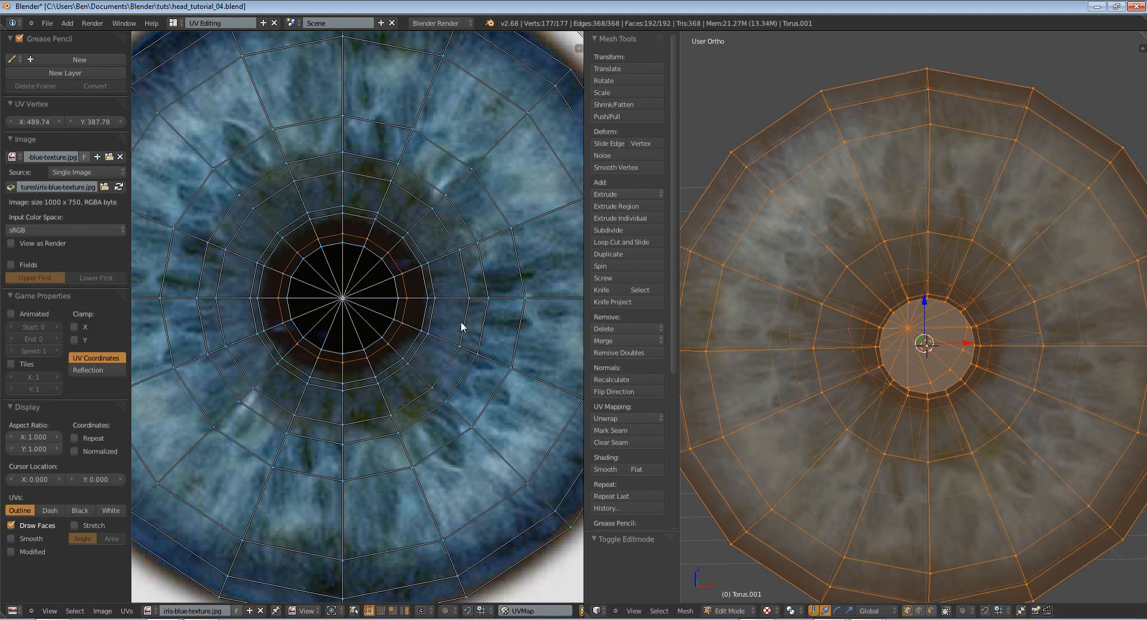
pyautogui.keyDown('alt'); pyautogui.rightClick(461, 326); pyautogui.keyUp('alt')
pyautogui.press('s')
pyautogui.scroll(-2, 479, 328)
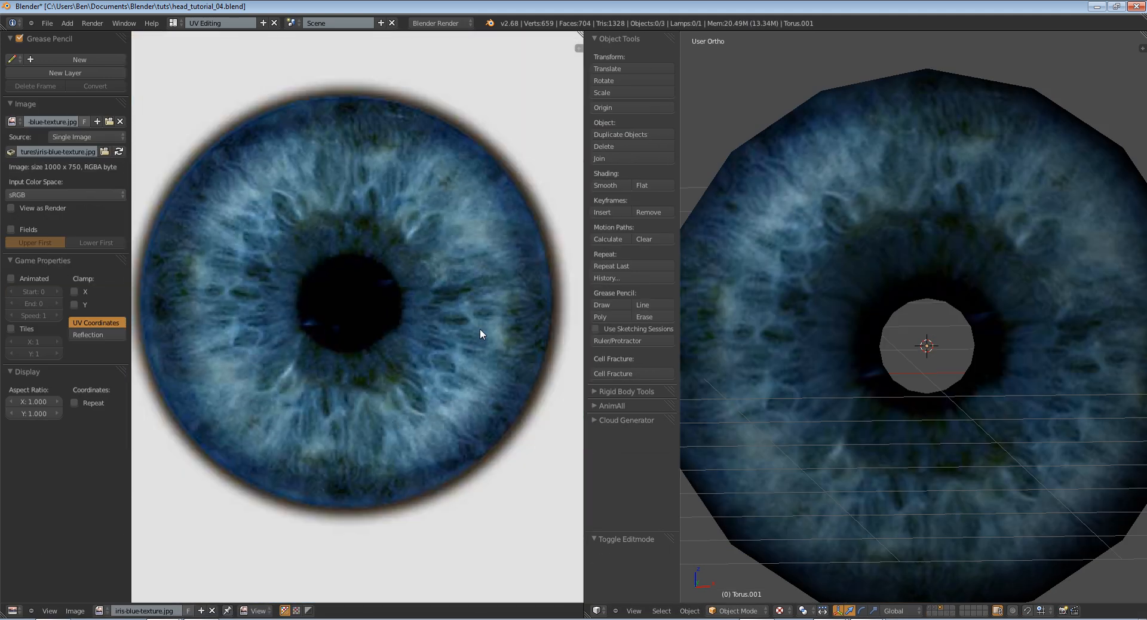
pyautogui.scroll(-2, 882, 345)
pyautogui.moveTo(882, 345)
pyautogui.mouseDown(button='middle')
pyautogui.moveTo(809, 337)
pyautogui.moveTo(837, 355)
pyautogui.moveTo(899, 339)
pyautogui.mouseUp(button='middle')
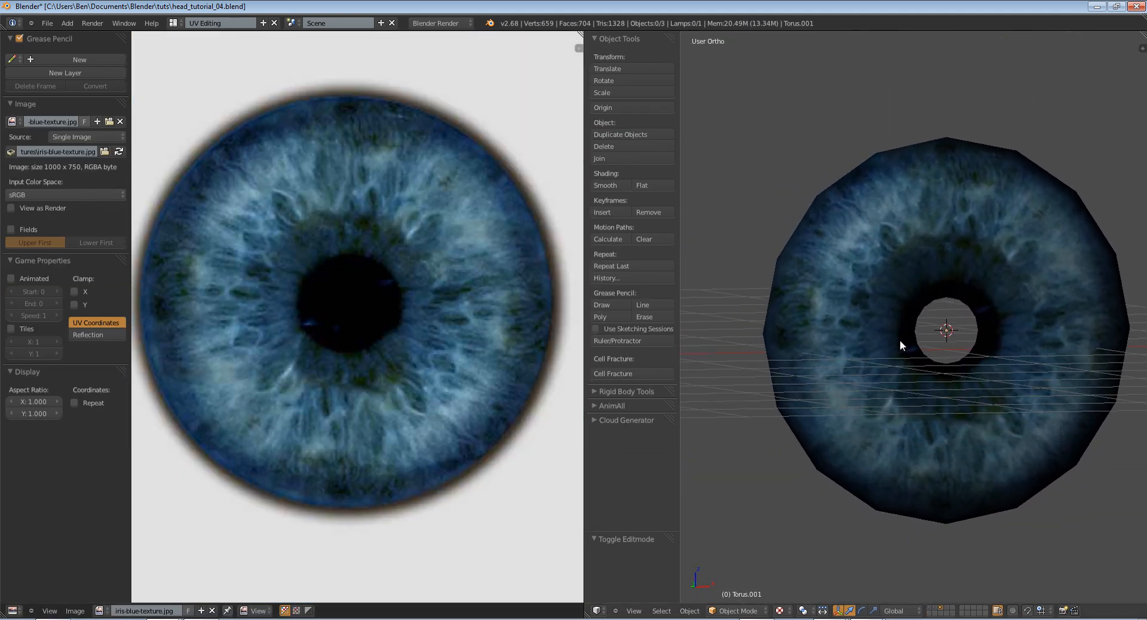
# Undo the last UV ring scaling changes around the pupil
pyautogui.hotkey('ctrl', 'z')
pyautogui.hotkey('ctrl', 'z')
pyautogui.hotkey('ctrl', 'z')
pyautogui.hotkey('ctrl', 'z')
pyautogui.hotkey('ctrl', 'z')
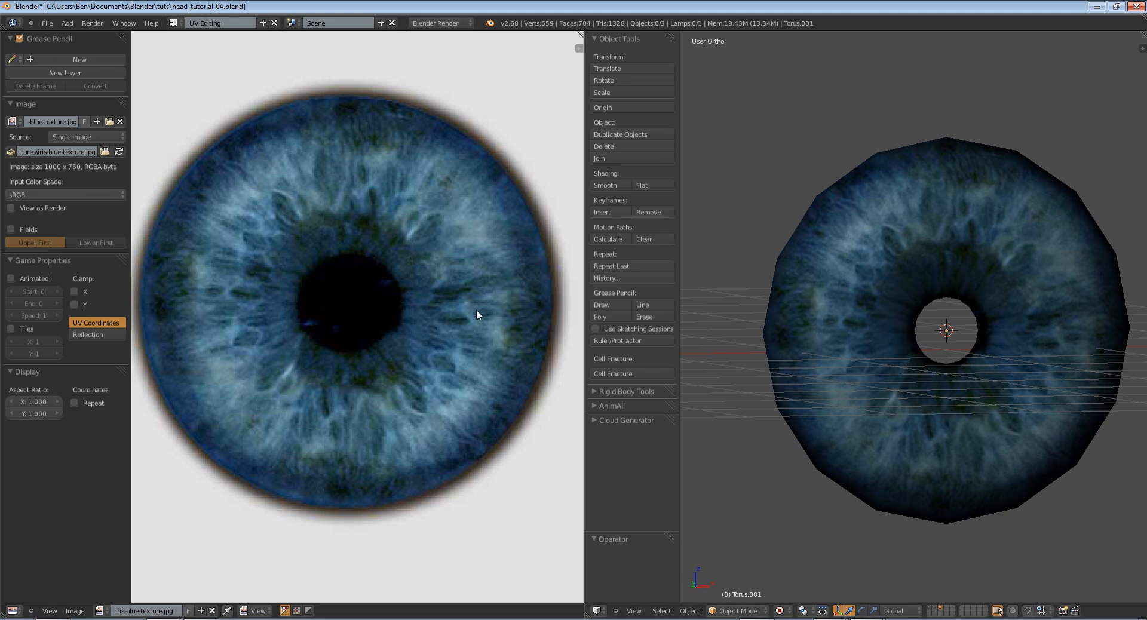
# Examine the iris texture and the full UV layout in Object Mode and Edit Mode from the front and side
pyautogui.moveTo(476, 309); pyautogui.dragTo(471, 329, button='middle')
pyautogui.press('Tab')
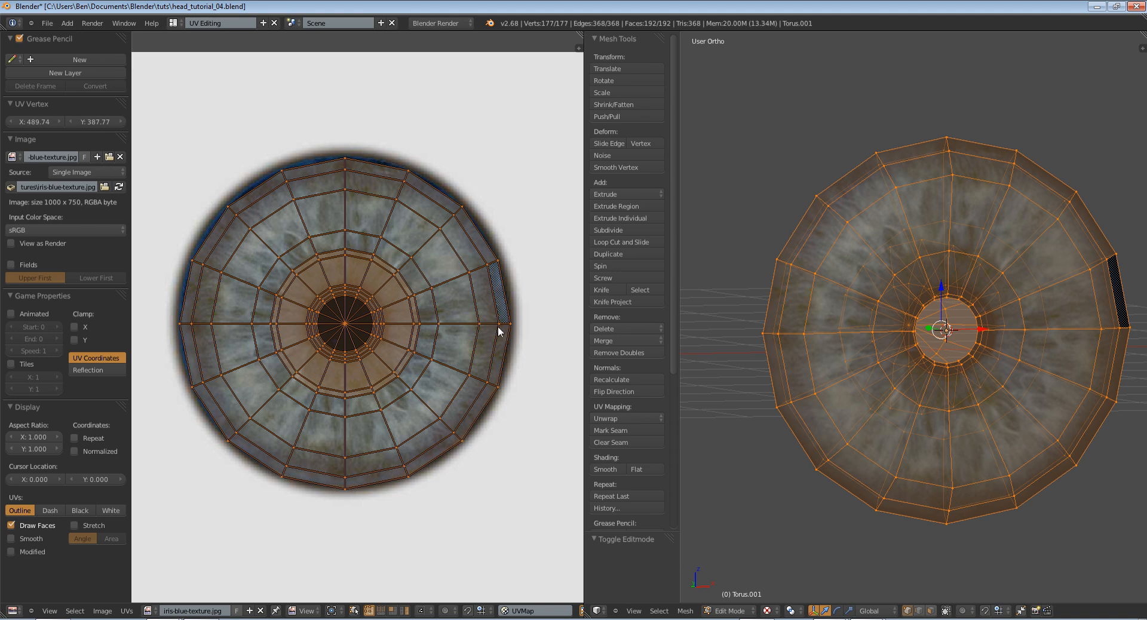
pyautogui.press('Tab')
pyautogui.moveTo(886, 372); pyautogui.dragTo(896, 395, button='middle')
pyautogui.press('Tab')
pyautogui.press('Tab')
pyautogui.moveTo(900, 350)
pyautogui.mouseDown(button='middle')
pyautogui.moveTo(812, 346)
pyautogui.moveTo(884, 346)
pyautogui.mouseUp(button='middle')
pyautogui.press('Tab')
# Switch to the Default screen layout and view the iris mesh at an angle
pyautogui.click(172, 22)
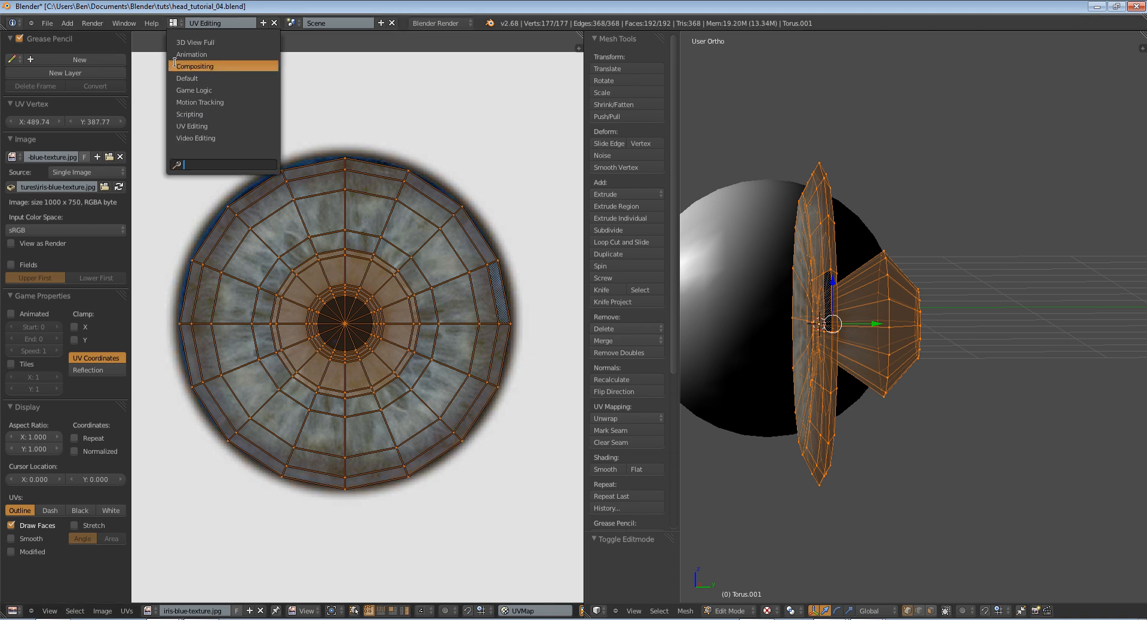
pyautogui.click(187, 79)
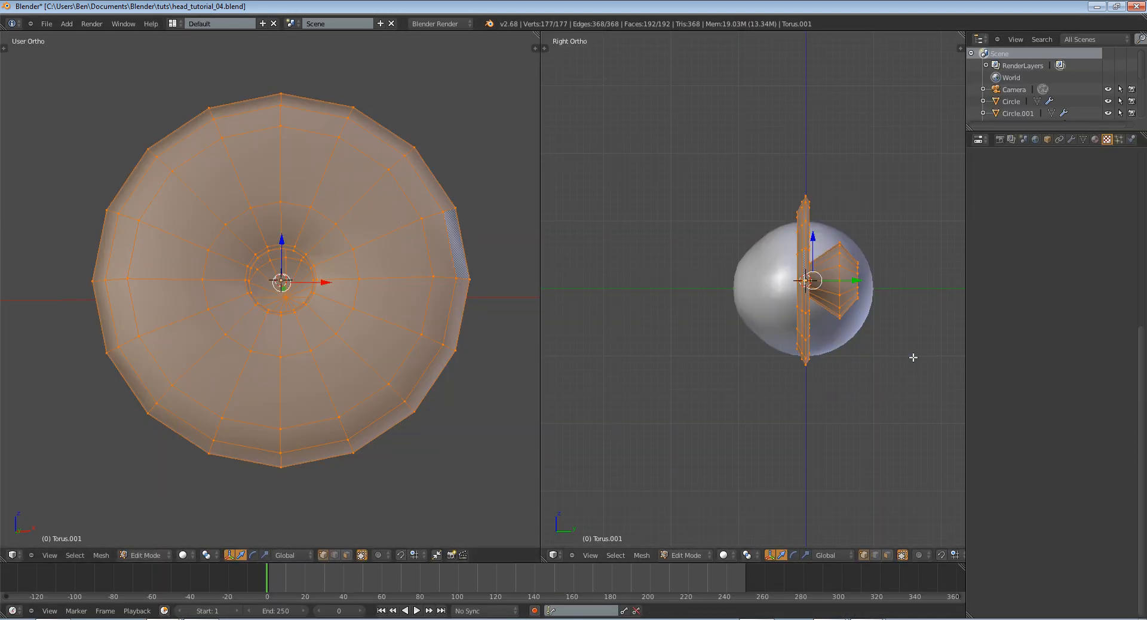
pyautogui.moveTo(913, 357); pyautogui.dragTo(777, 308, button='middle')
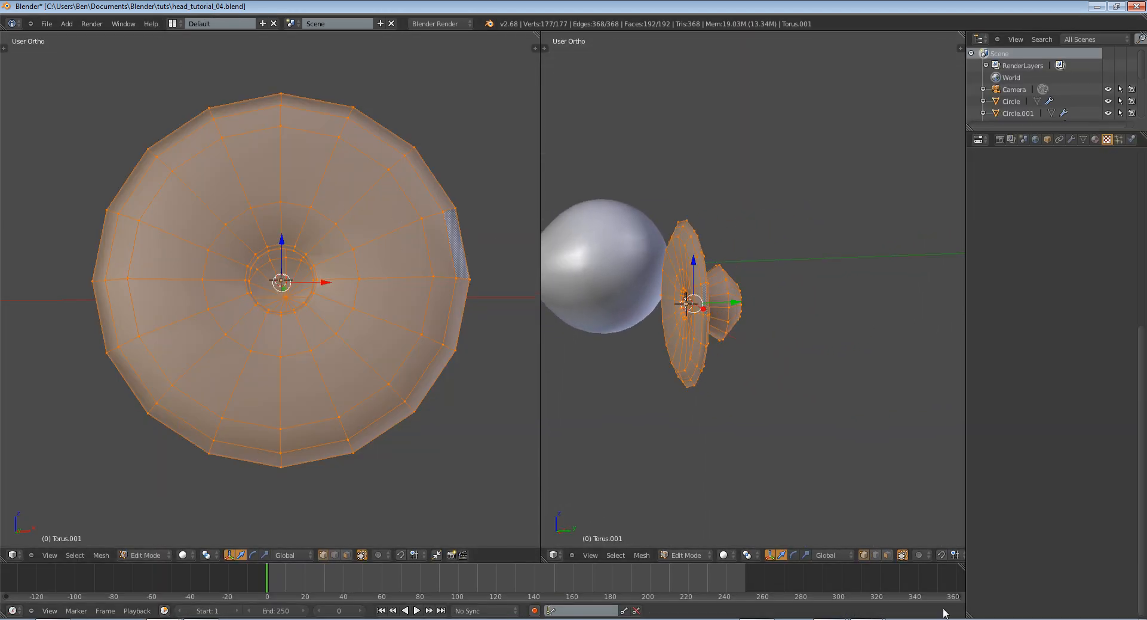
# Create two materials on the iris object, named "iris" and "pupil"
pyautogui.click(1095, 138)
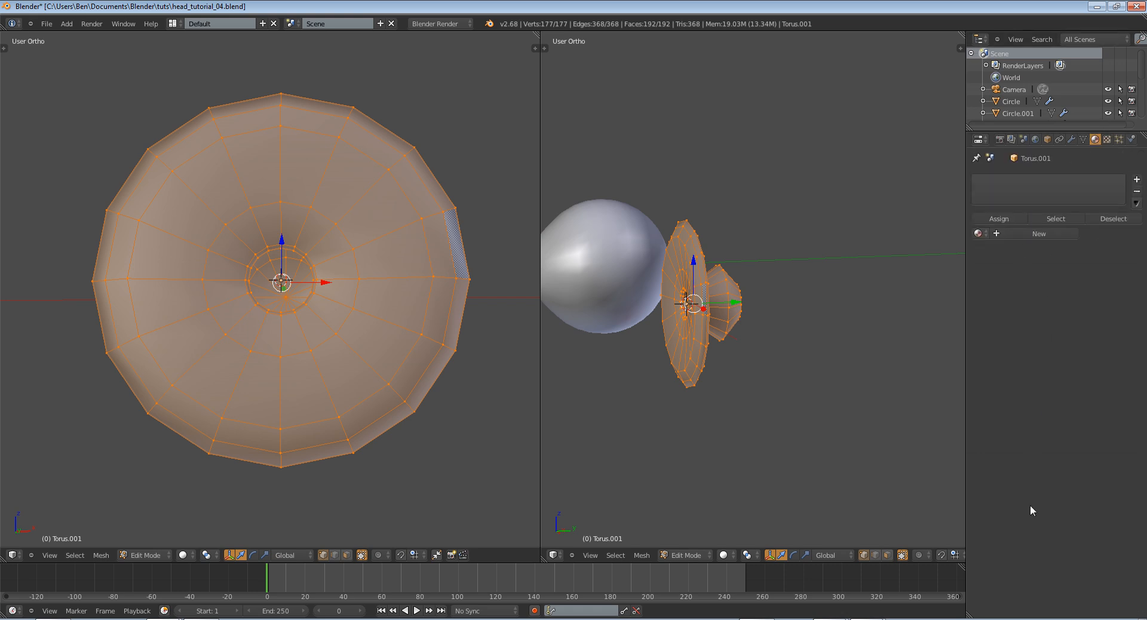
pyautogui.click(1038, 234)
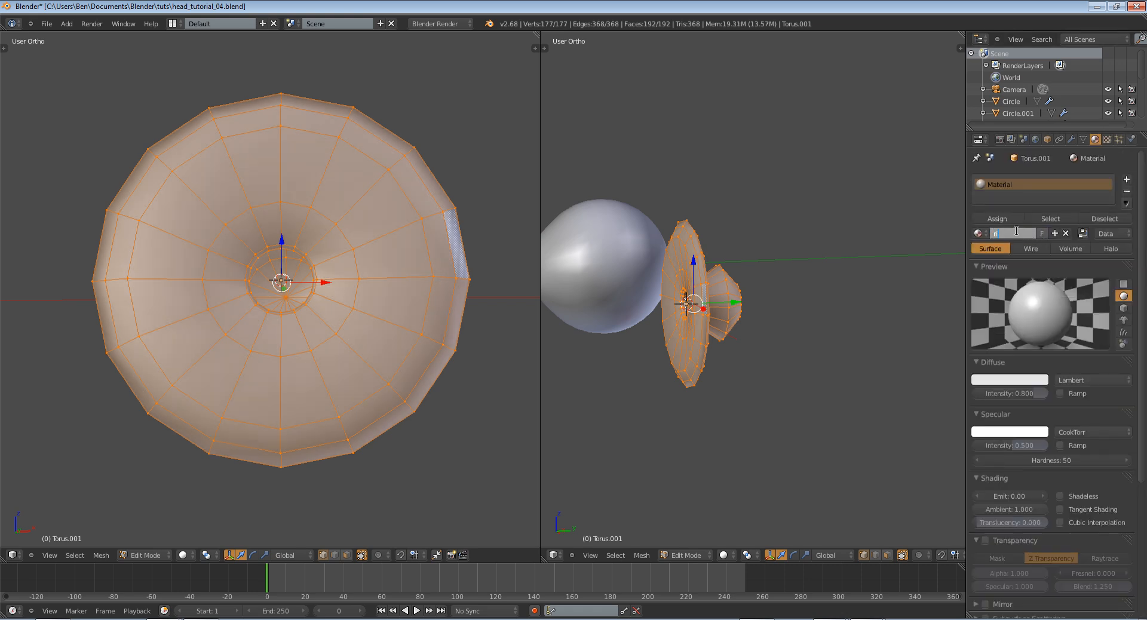
pyautogui.click(1017, 230)
pyautogui.write('iris')
pyautogui.press('Return')
pyautogui.click(1126, 179)
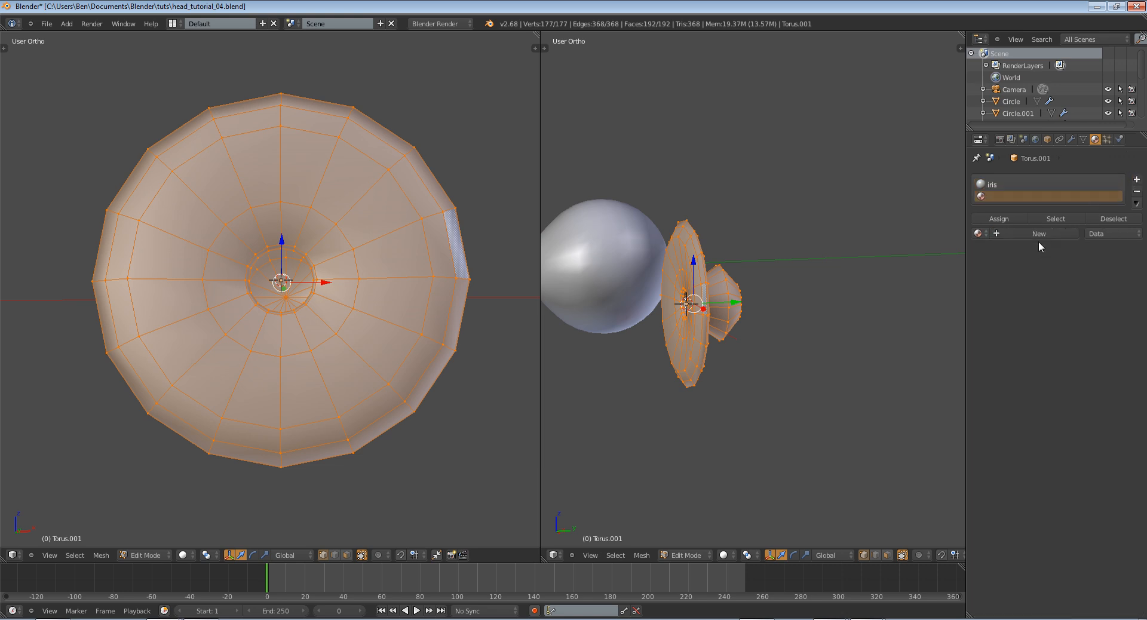
pyautogui.click(1038, 235)
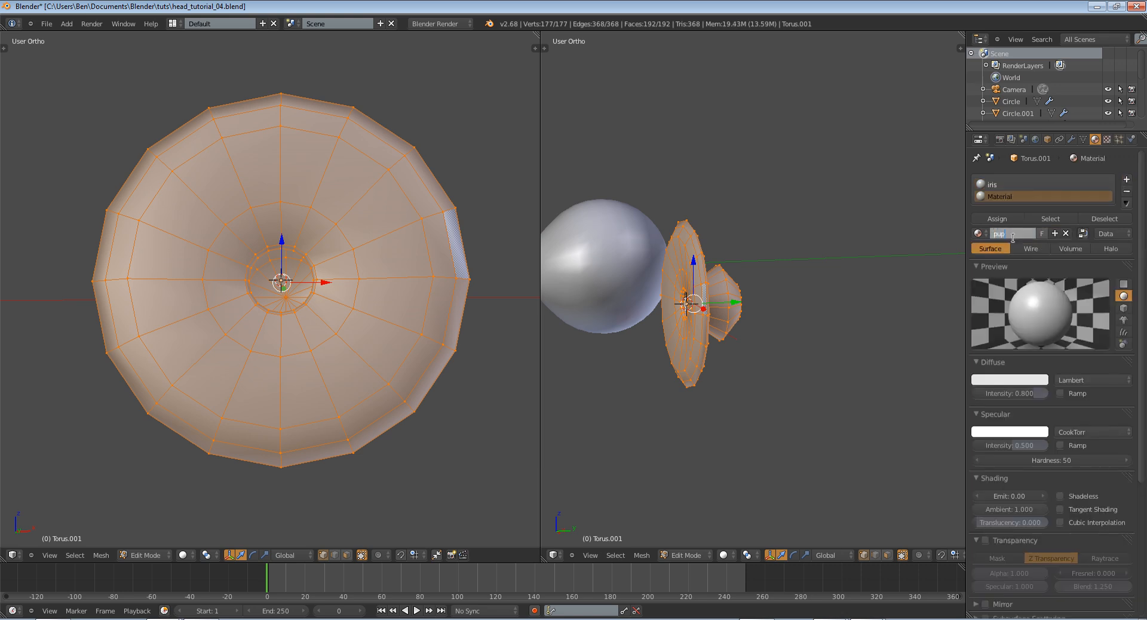
# Clear the selection and try to select an edge loop on the cone behind the pupil hole
pyautogui.scroll(4, 726, 323)
pyautogui.moveTo(773, 331); pyautogui.dragTo(845, 319, button='middle')
pyautogui.press('a')
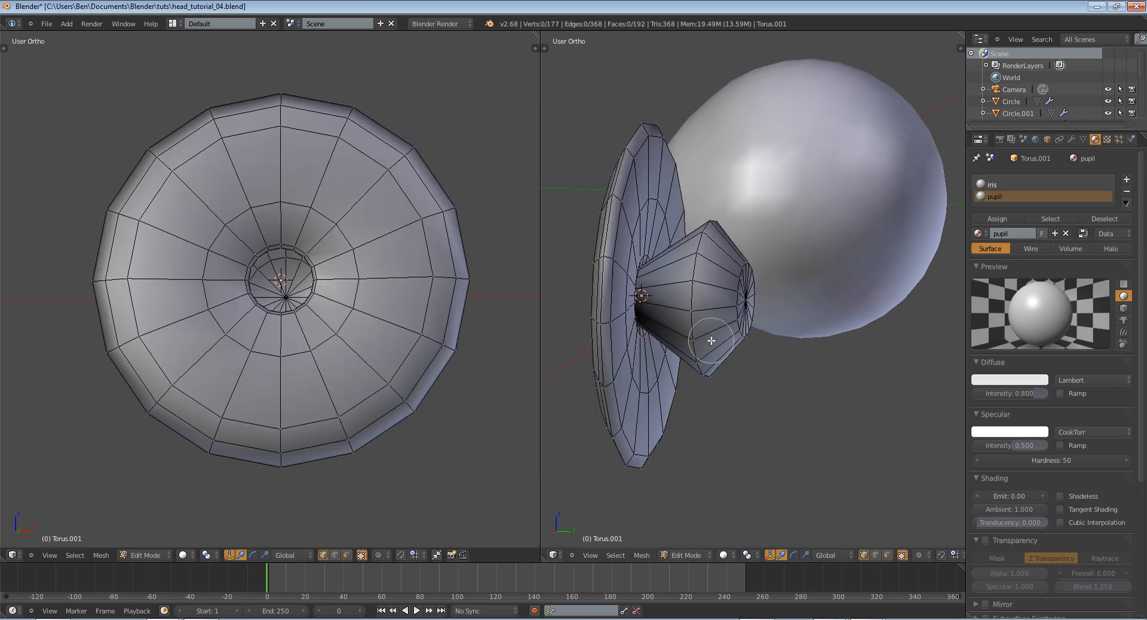
pyautogui.press('Escape')
pyautogui.keyDown('alt'); pyautogui.rightClick(647, 293); pyautogui.keyUp('alt')
pyautogui.keyDown('alt'); pyautogui.rightClick(648, 279); pyautogui.keyUp('alt')
pyautogui.moveTo(668, 280); pyautogui.dragTo(702, 334, button='middle')
pyautogui.keyDown('shift'); pyautogui.moveTo(749, 374); pyautogui.dragTo(773, 366, button='middle'); pyautogui.keyUp('shift')
pyautogui.scroll(1, 771, 365)
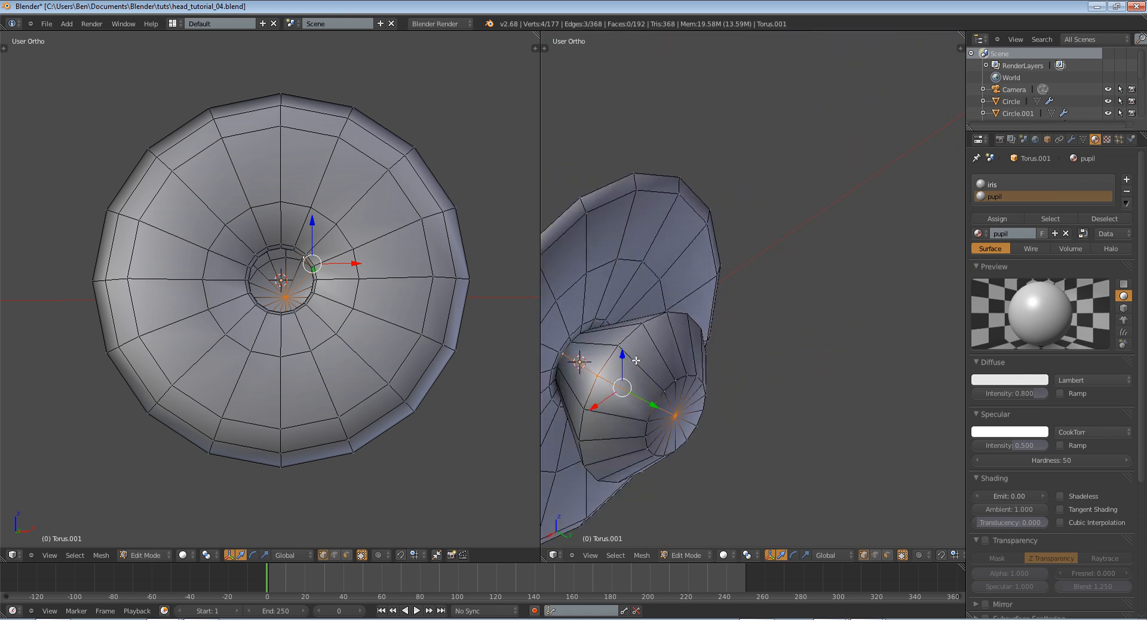
pyautogui.keyDown('shift'); pyautogui.moveTo(558, 362); pyautogui.dragTo(703, 336, button='middle'); pyautogui.keyUp('shift')
pyautogui.scroll(2, 703, 336)
pyautogui.press('a')
# Select the edge loop around the pupil cone's widest part and extend the selection over its end cap
pyautogui.rightClick(703, 336)
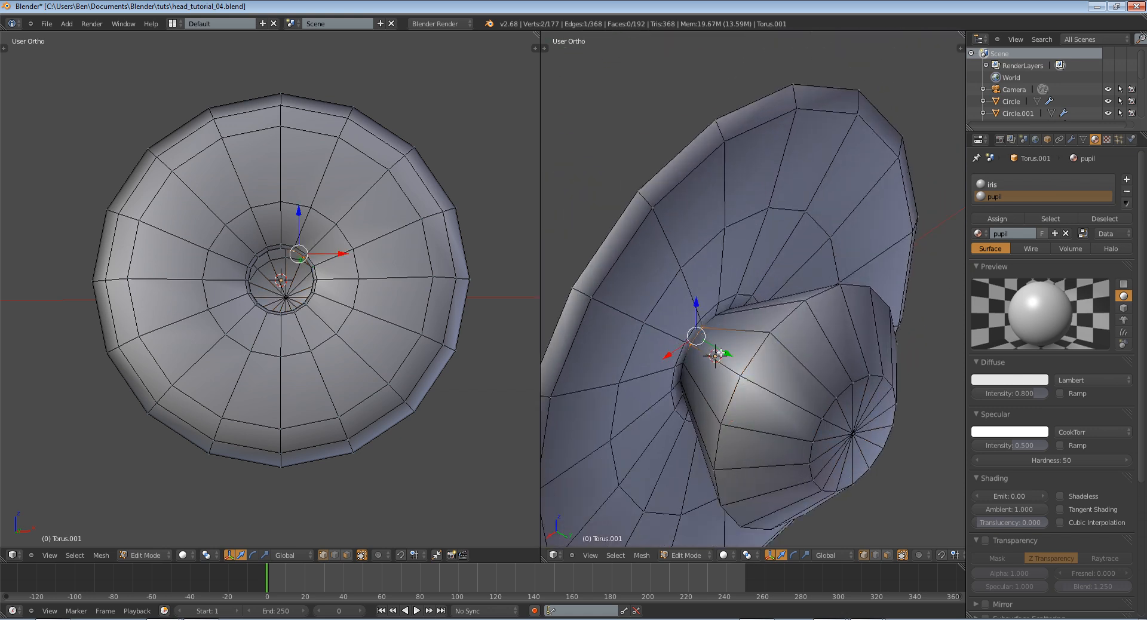
pyautogui.keyDown('alt'); pyautogui.rightClick(755, 364); pyautogui.keyUp('alt')
pyautogui.moveTo(756, 367); pyautogui.dragTo(818, 400, button='middle')
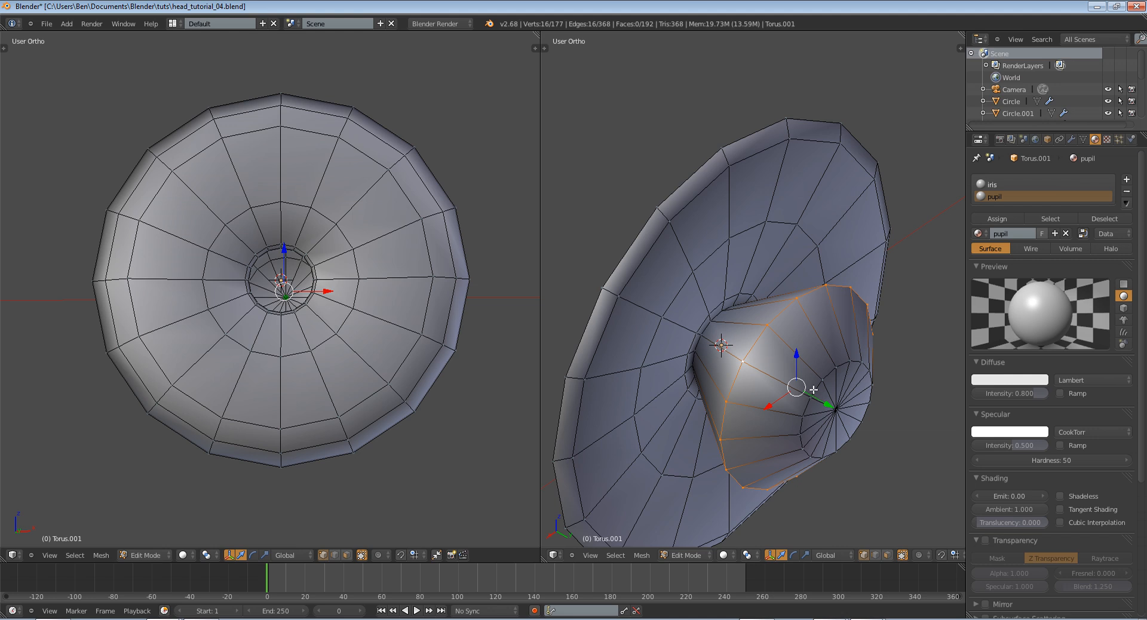
pyautogui.hotkey('ctrl', 'l')
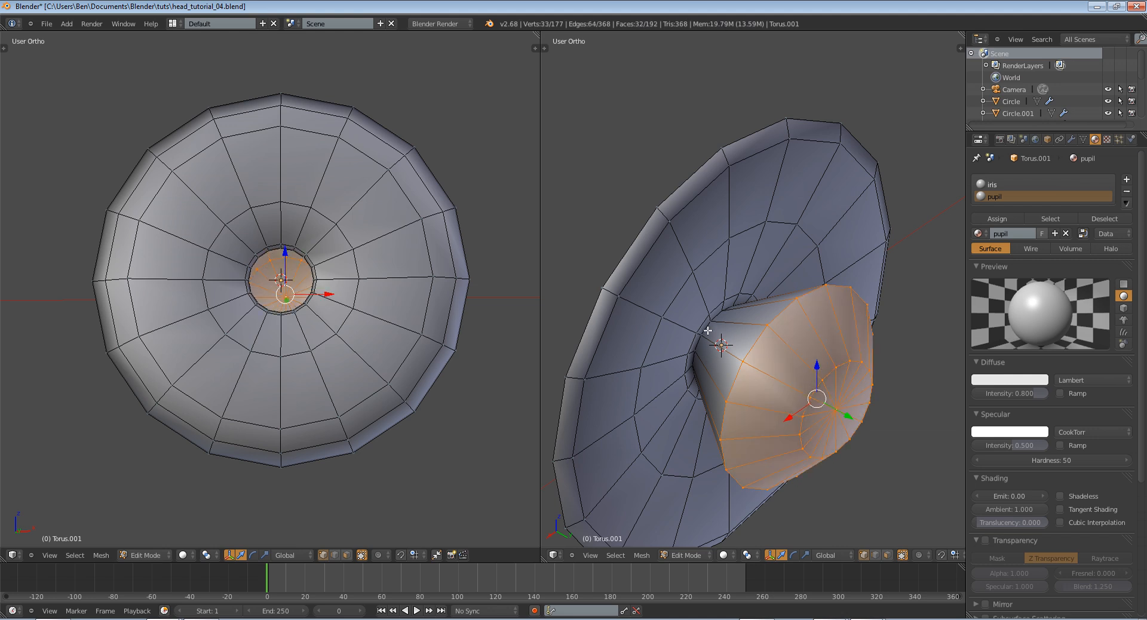
# Add vertices along the pupil cone's narrow rim to the selection to include the first side faces
pyautogui.keyDown('shift'); pyautogui.rightClick(709, 328); pyautogui.keyUp('shift')
pyautogui.keyDown('shift'); pyautogui.rightClick(705, 336); pyautogui.keyUp('shift')
pyautogui.keyDown('shift'); pyautogui.rightClick(698, 356); pyautogui.keyUp('shift')
pyautogui.keyDown('shift'); pyautogui.rightClick(697, 372); pyautogui.keyUp('shift')
pyautogui.keyDown('shift'); pyautogui.rightClick(721, 312); pyautogui.keyUp('shift')
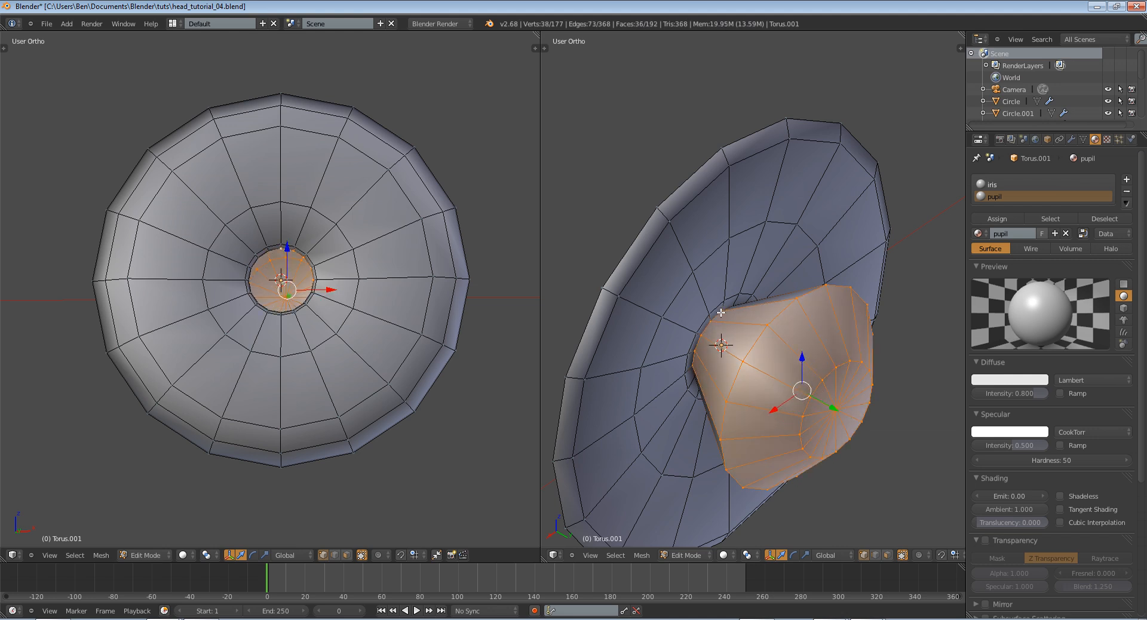
pyautogui.moveTo(746, 435); pyautogui.dragTo(854, 227, button='middle')
pyautogui.keyDown('shift'); pyautogui.rightClick(848, 225); pyautogui.keyUp('shift')
# Switch to face select mode and add more side faces of the pupil cone to the selection
pyautogui.click(887, 555)
pyautogui.keyDown('shift'); pyautogui.rightClick(723, 138); pyautogui.keyUp('shift')
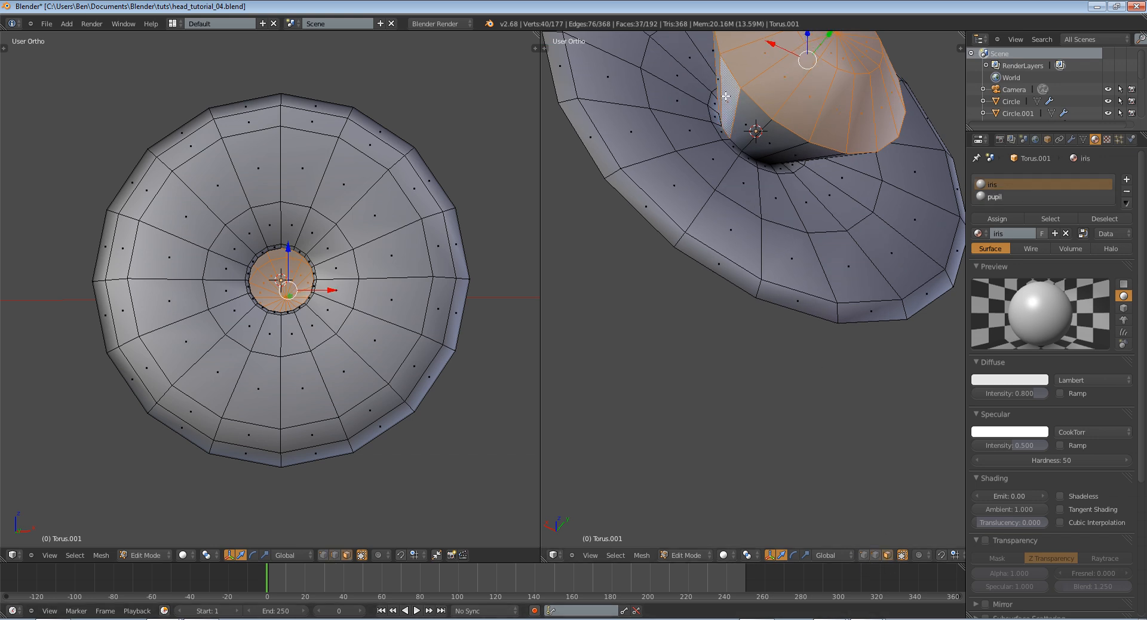
pyautogui.keyDown('shift'); pyautogui.rightClick(716, 78); pyautogui.keyUp('shift')
pyautogui.moveTo(721, 132); pyautogui.dragTo(770, 174, button='middle')
pyautogui.keyDown('shift'); pyautogui.rightClick(813, 171); pyautogui.keyUp('shift')
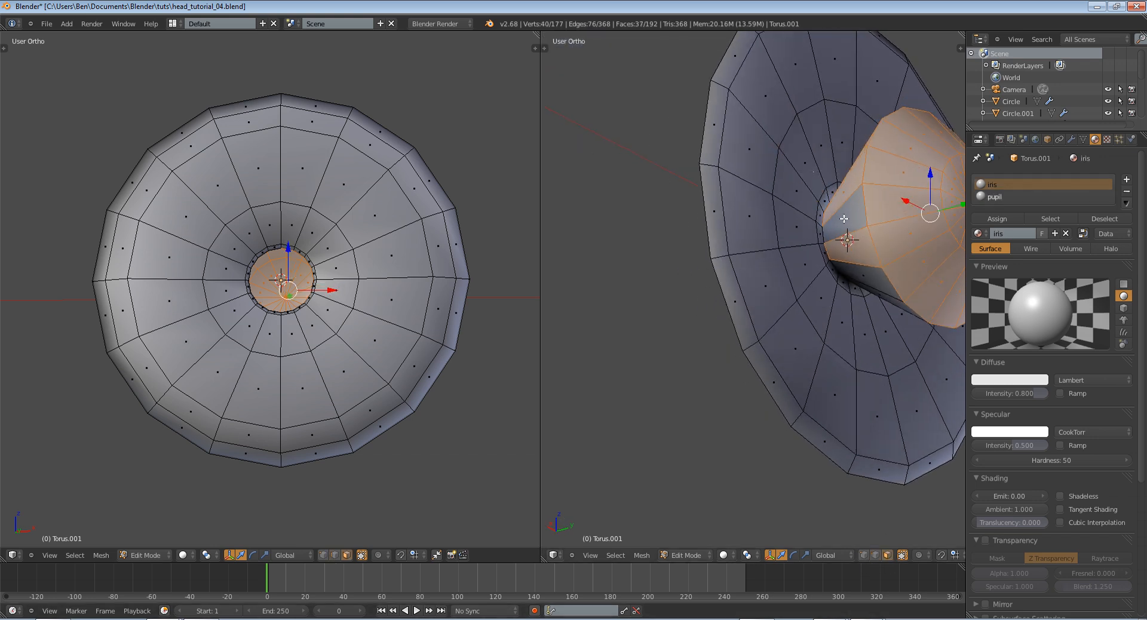
pyautogui.keyDown('shift'); pyautogui.rightClick(844, 220); pyautogui.keyUp('shift')
pyautogui.keyDown('shift'); pyautogui.rightClick(859, 278); pyautogui.keyUp('shift')
pyautogui.moveTo(922, 299); pyautogui.dragTo(883, 297, button='middle')
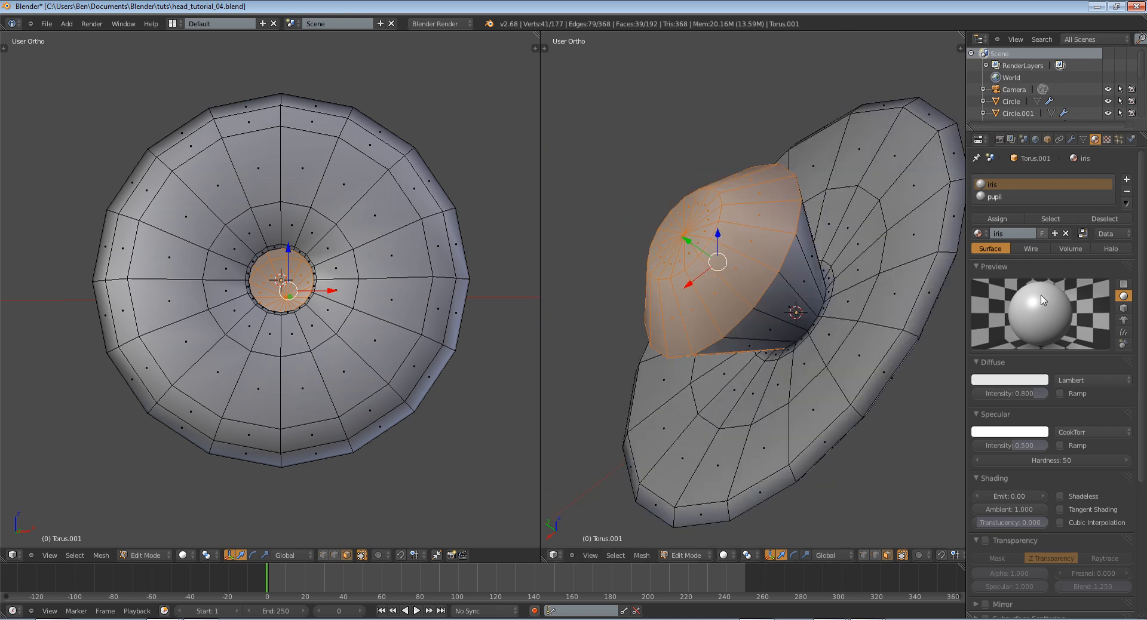
# Add the unselected side faces on the pupil cone's opposite side to the selection
pyautogui.keyDown('shift'); pyautogui.rightClick(752, 344); pyautogui.keyUp('shift')
pyautogui.keyDown('shift'); pyautogui.rightClick(770, 327); pyautogui.keyUp('shift')
pyautogui.keyDown('shift'); pyautogui.rightClick(791, 304); pyautogui.keyUp('shift')
pyautogui.keyDown('shift'); pyautogui.rightClick(804, 274); pyautogui.keyUp('shift')
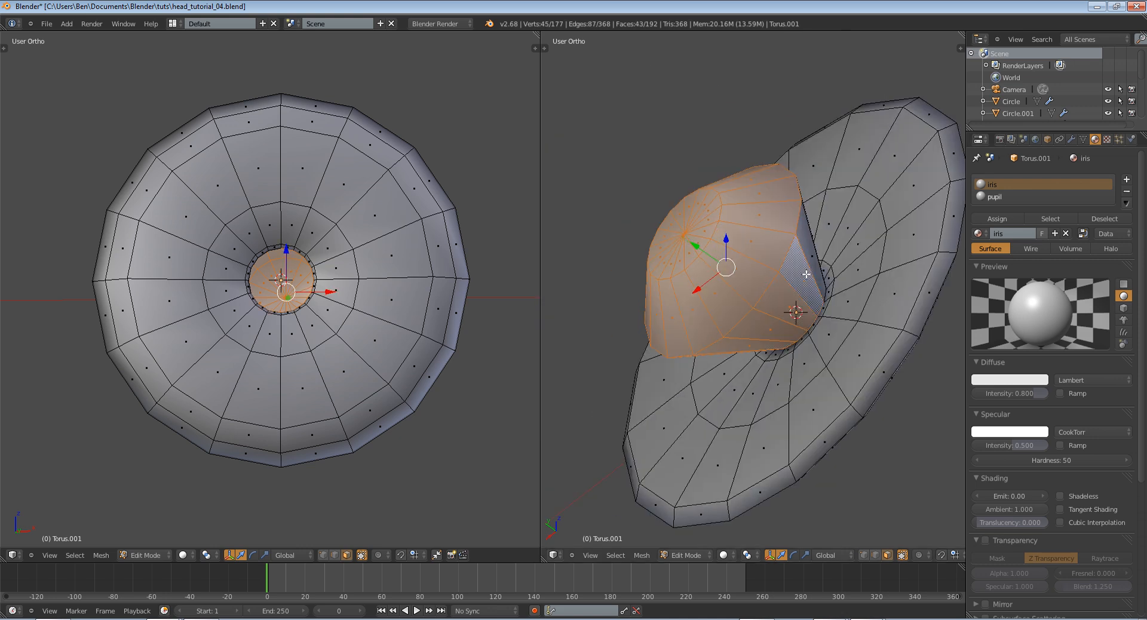
pyautogui.keyDown('shift'); pyautogui.rightClick(819, 241); pyautogui.keyUp('shift')
pyautogui.keyDown('shift'); pyautogui.rightClick(824, 229); pyautogui.keyUp('shift')
# Complete the pupil cone selection with the last remaining side faces next to the iris
pyautogui.moveTo(824, 229); pyautogui.dragTo(767, 255, button='middle')
pyautogui.keyDown('shift'); pyautogui.rightClick(730, 305); pyautogui.keyUp('shift')
pyautogui.keyDown('shift'); pyautogui.rightClick(733, 288); pyautogui.keyUp('shift')
pyautogui.keyDown('shift'); pyautogui.rightClick(739, 267); pyautogui.keyUp('shift')
pyautogui.keyDown('shift'); pyautogui.rightClick(730, 343); pyautogui.keyUp('shift')
pyautogui.keyDown('shift'); pyautogui.rightClick(722, 318); pyautogui.keyUp('shift')
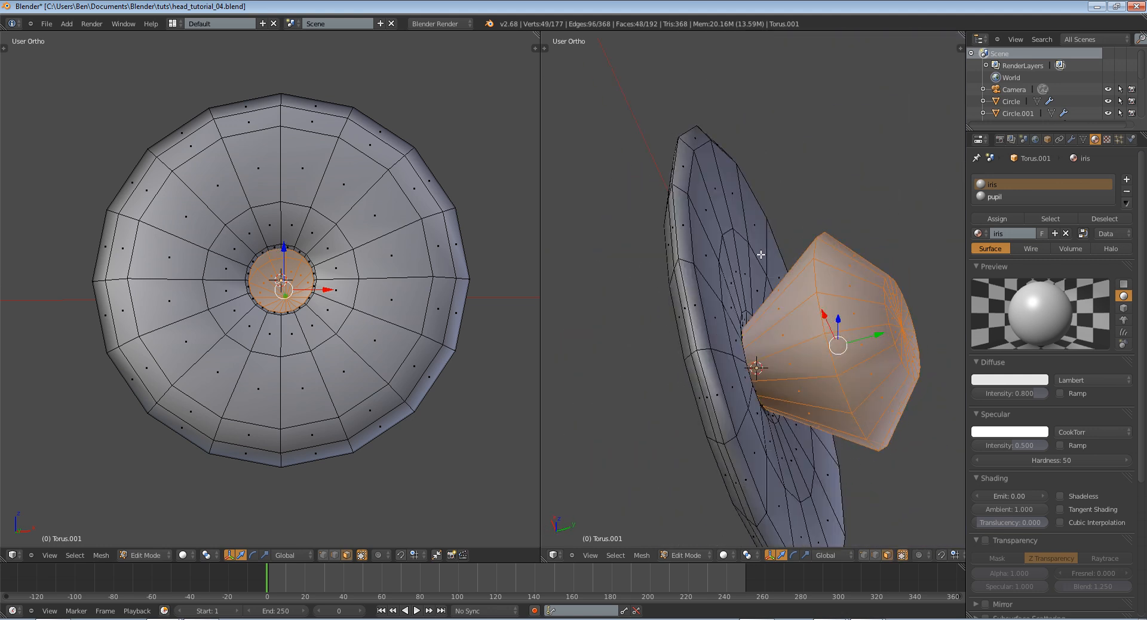
# Collapse the background image settings, display the mesh's face normals, and check their direction on the pupil cone and iris
pyautogui.press('n')
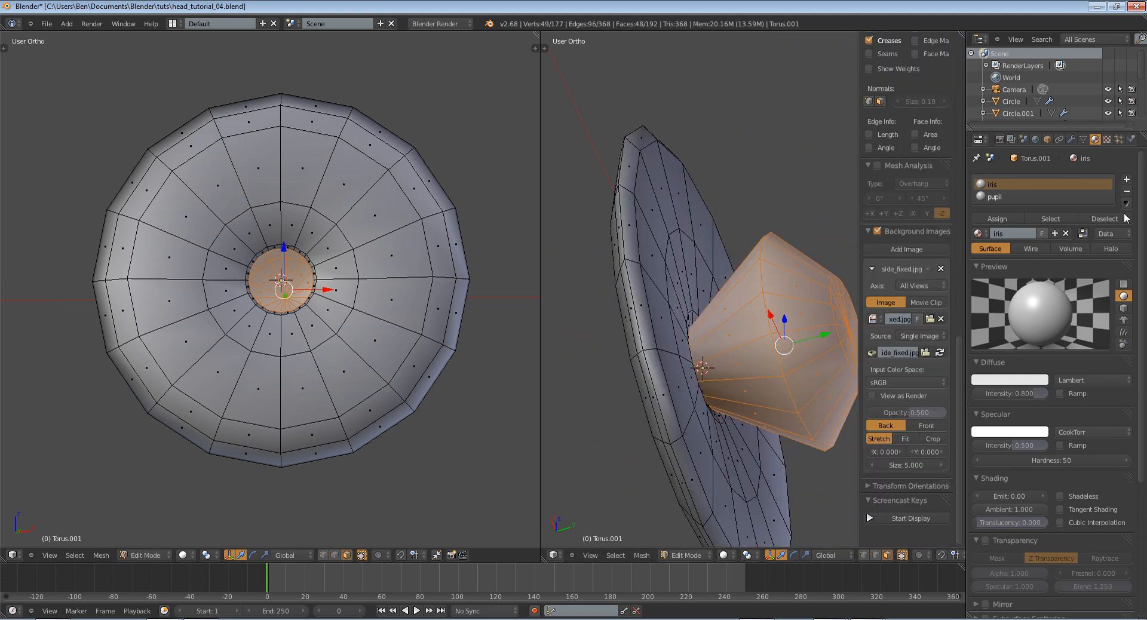
pyautogui.click(869, 230)
pyautogui.scroll(5, 891, 236)
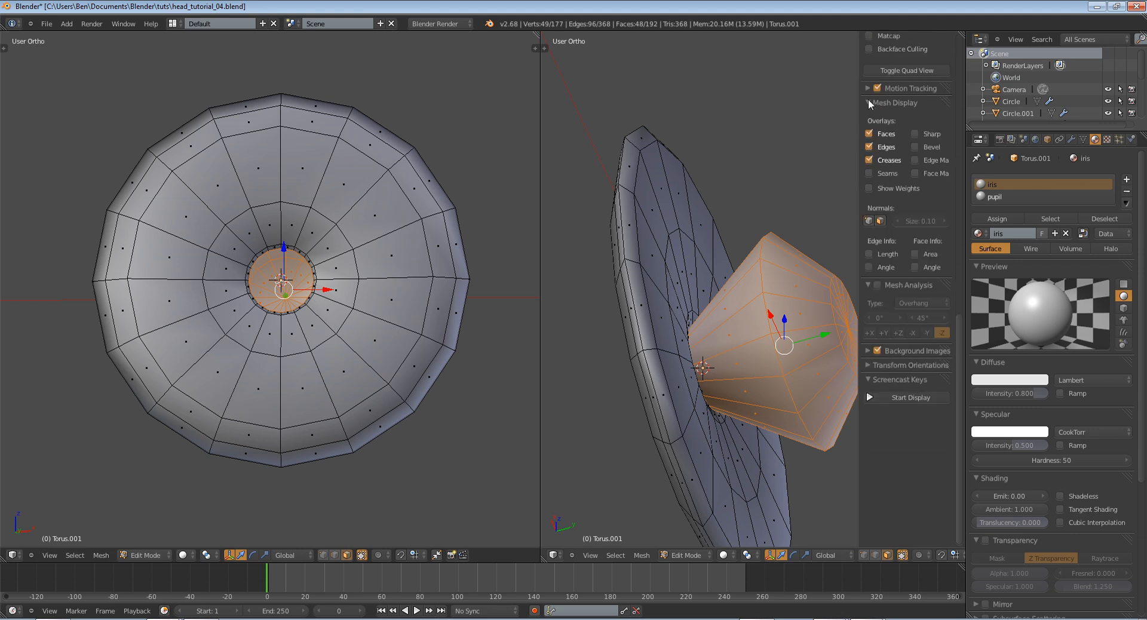
pyautogui.click(883, 223)
pyautogui.moveTo(655, 219); pyautogui.dragTo(567, 349, button='middle')
pyautogui.moveTo(733, 328); pyautogui.dragTo(650, 378, button='middle')
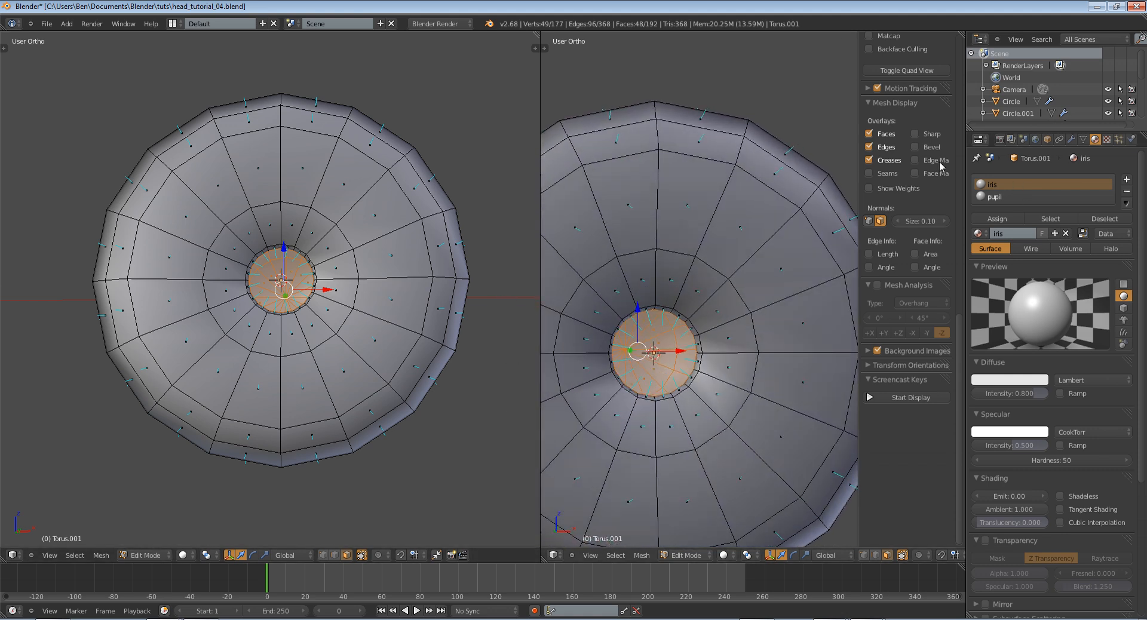
pyautogui.moveTo(634, 302); pyautogui.dragTo(654, 455, button='middle')
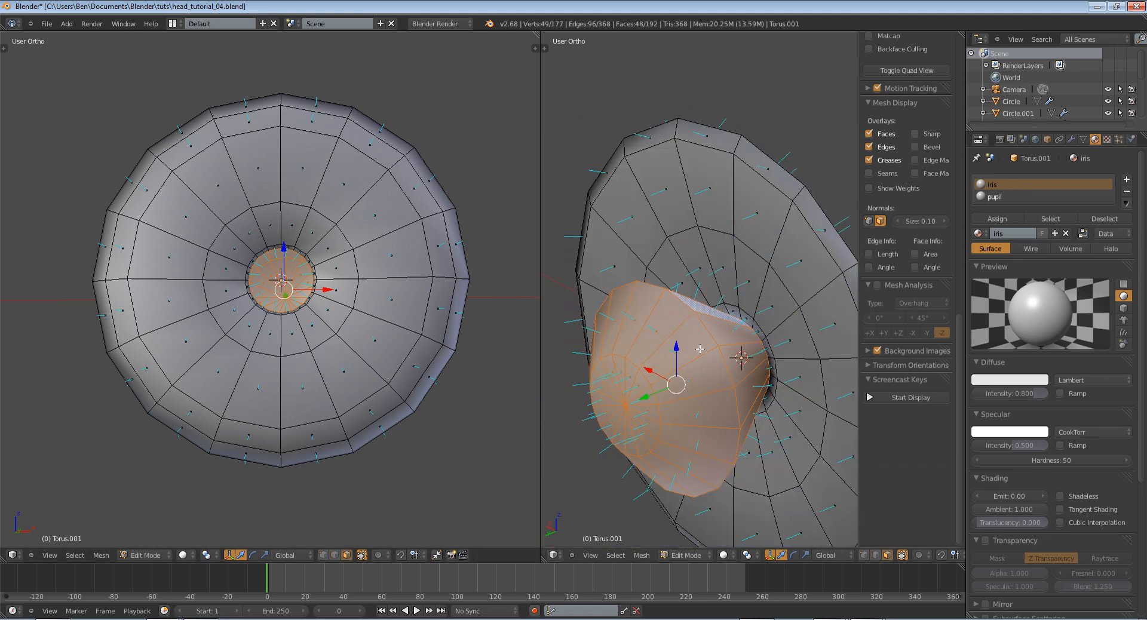
# Flip the normals of the selected pupil cone faces and check their direction through the iris hole
pyautogui.press('t')
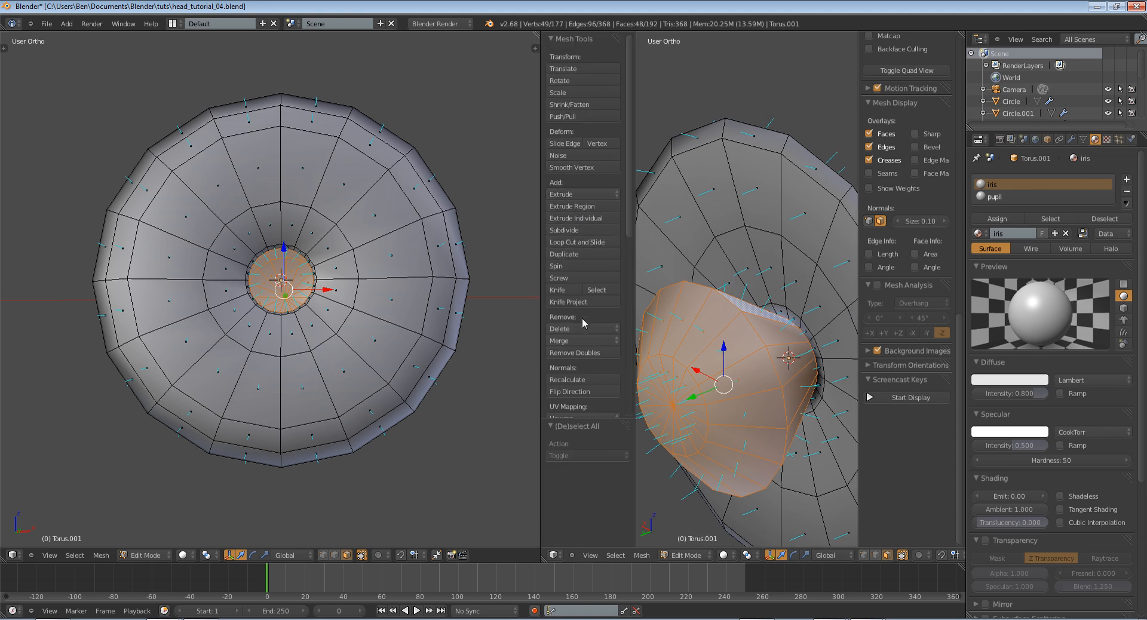
pyautogui.scroll(-4, 584, 323)
pyautogui.click(592, 297)
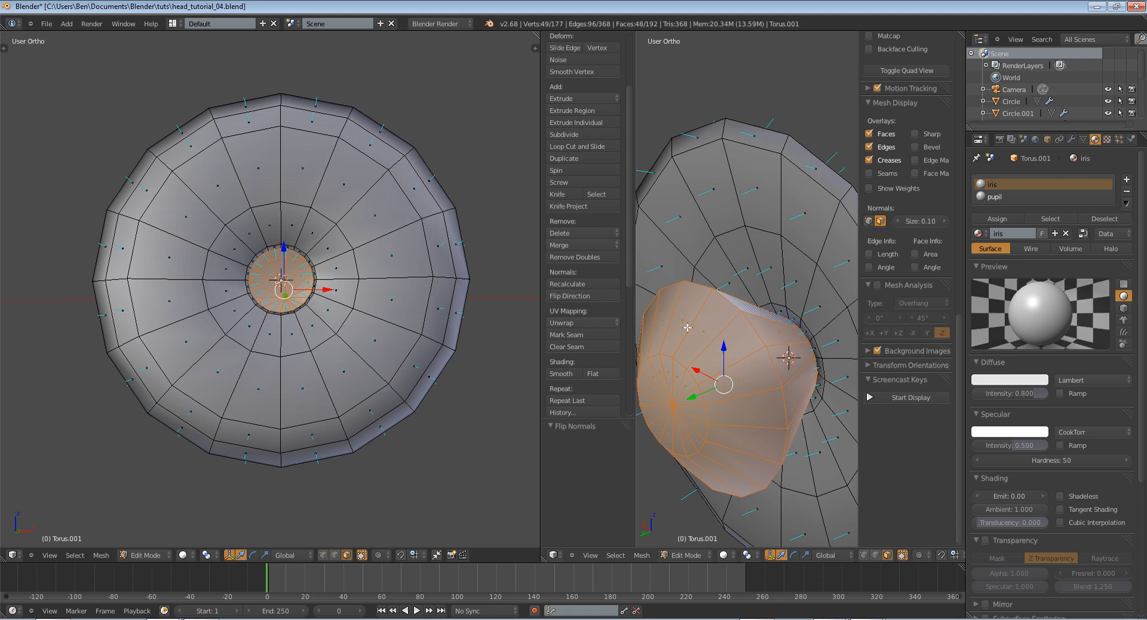
pyautogui.moveTo(811, 358); pyautogui.dragTo(650, 325, button='middle')
pyautogui.moveTo(789, 327); pyautogui.dragTo(712, 334, button='middle')
# Set the pupil material's diffuse color to black and make it shadeless
pyautogui.click(1055, 196)
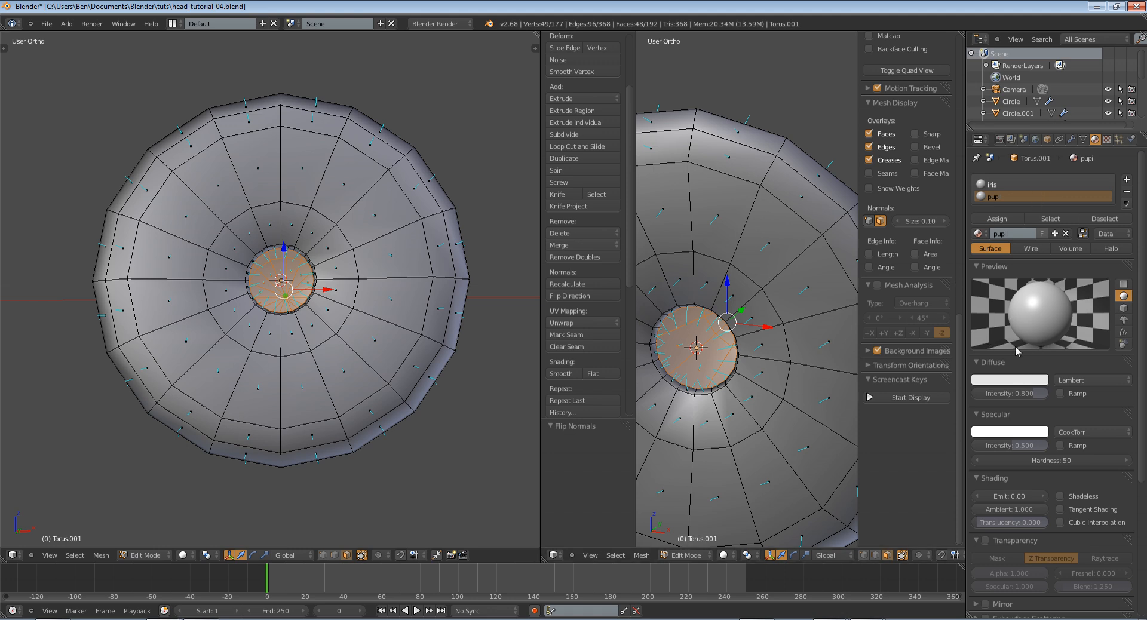
pyautogui.click(1025, 380)
pyautogui.moveTo(1063, 263); pyautogui.dragTo(1058, 353)
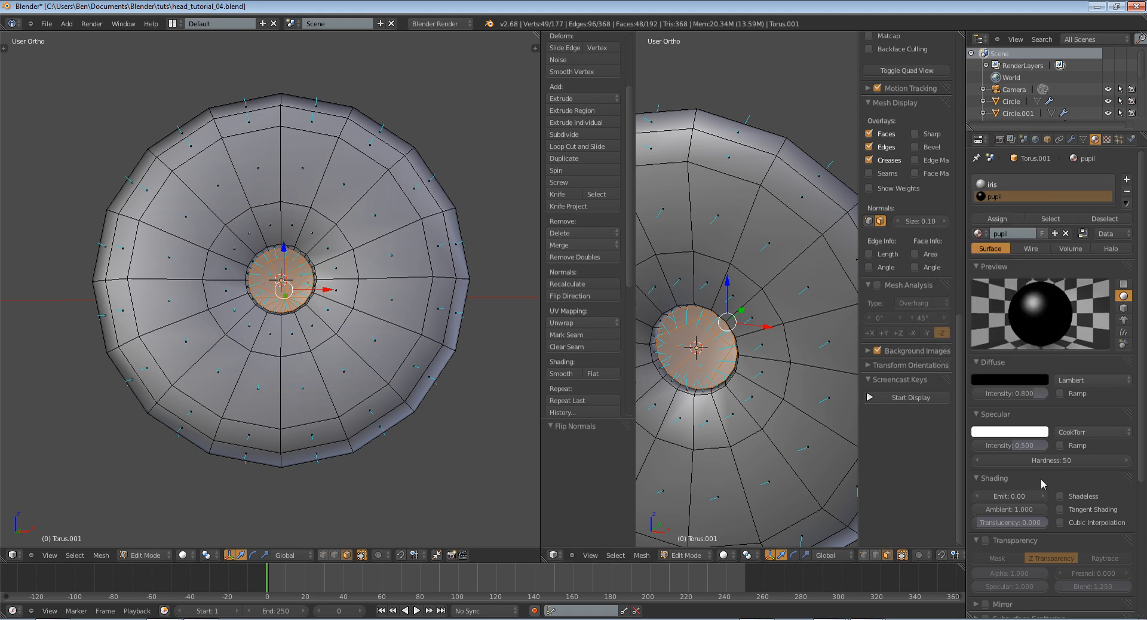
pyautogui.click(1060, 496)
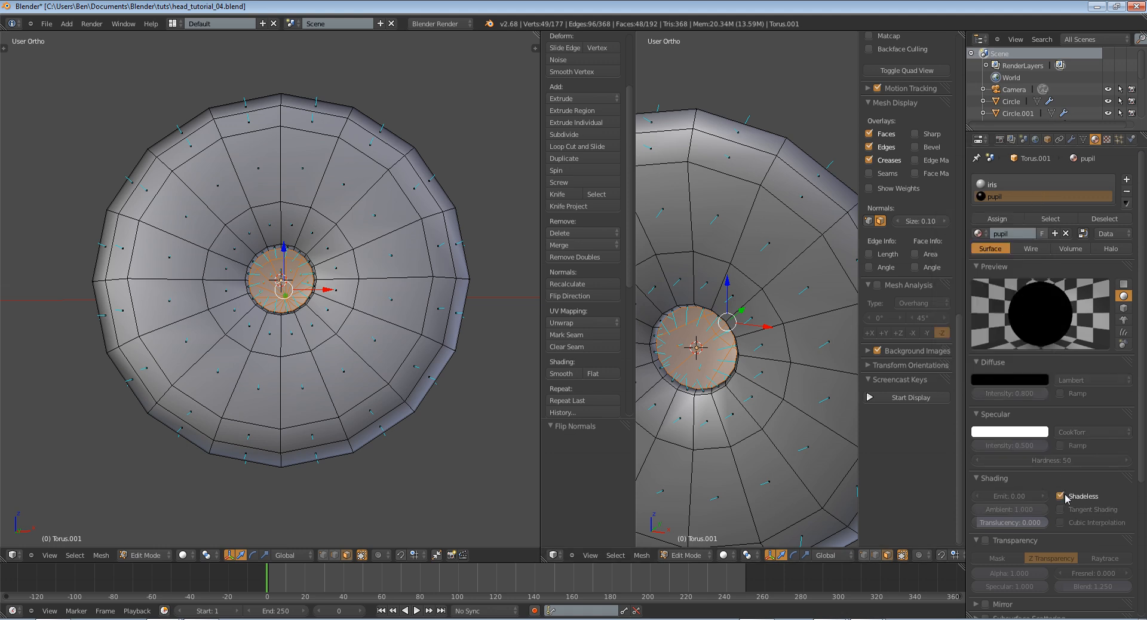
# Assign the pupil material to the selected cone faces, return to object mode, and check the black pupil
pyautogui.click(981, 221)
pyautogui.scroll(-4, 776, 275)
pyautogui.press('Tab')
pyautogui.moveTo(783, 275); pyautogui.dragTo(837, 312, button='middle')
pyautogui.scroll(3, 778, 277)
pyautogui.moveTo(778, 277); pyautogui.dragTo(733, 285, button='middle')
pyautogui.rightClick(733, 284)
pyautogui.scroll(-3, 766, 277)
pyautogui.press('t')
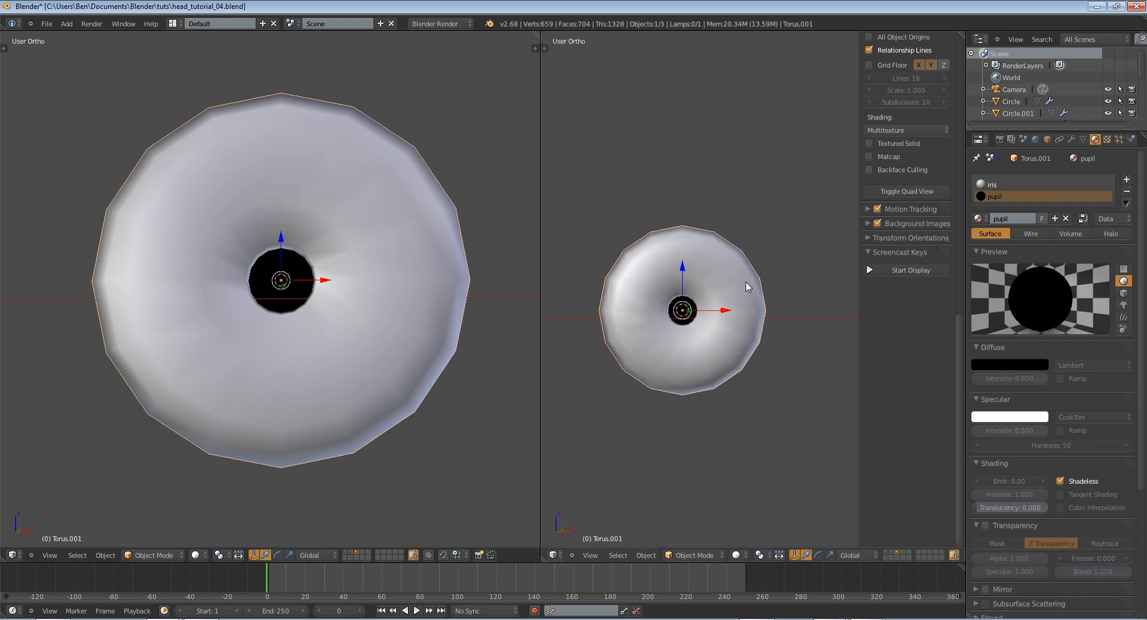
pyautogui.press('Tab')
pyautogui.press('Tab')
# Switch the iris material's specular shader to WardIso and lower its slope to about 0.07
pyautogui.click(1034, 188)
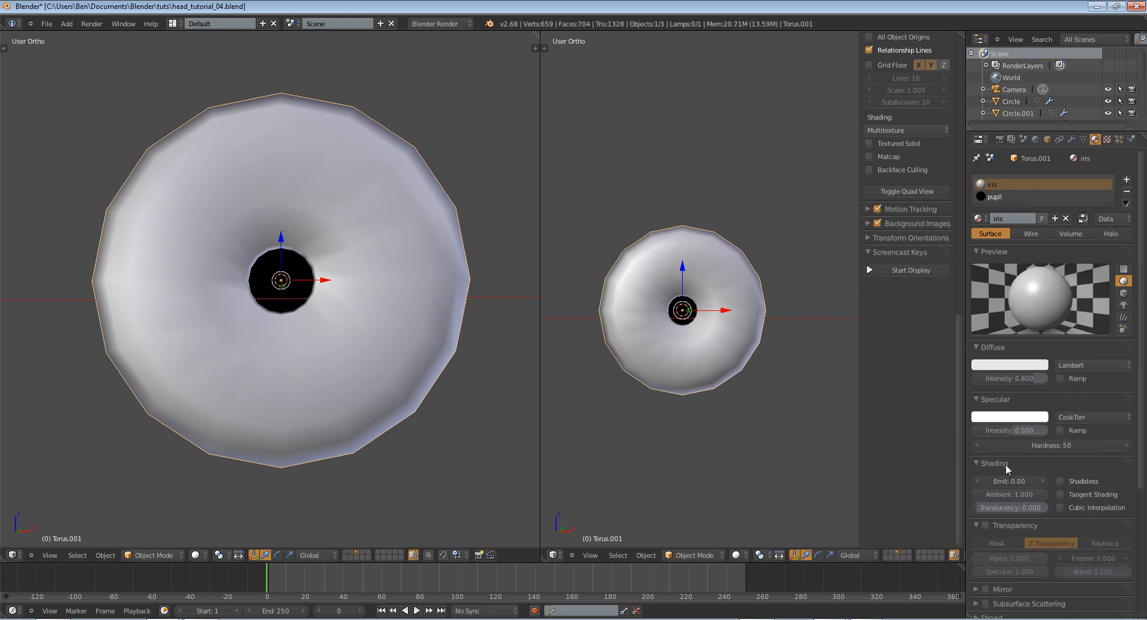
pyautogui.click(1067, 417)
pyautogui.click(1088, 356)
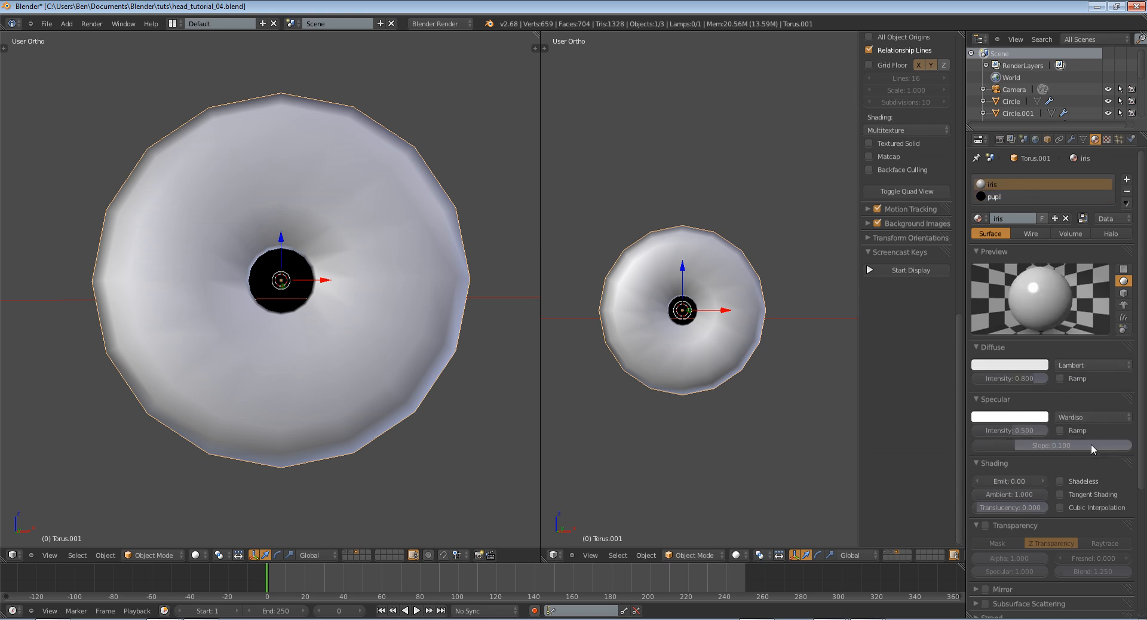
pyautogui.moveTo(1087, 443); pyautogui.dragTo(1073, 448)
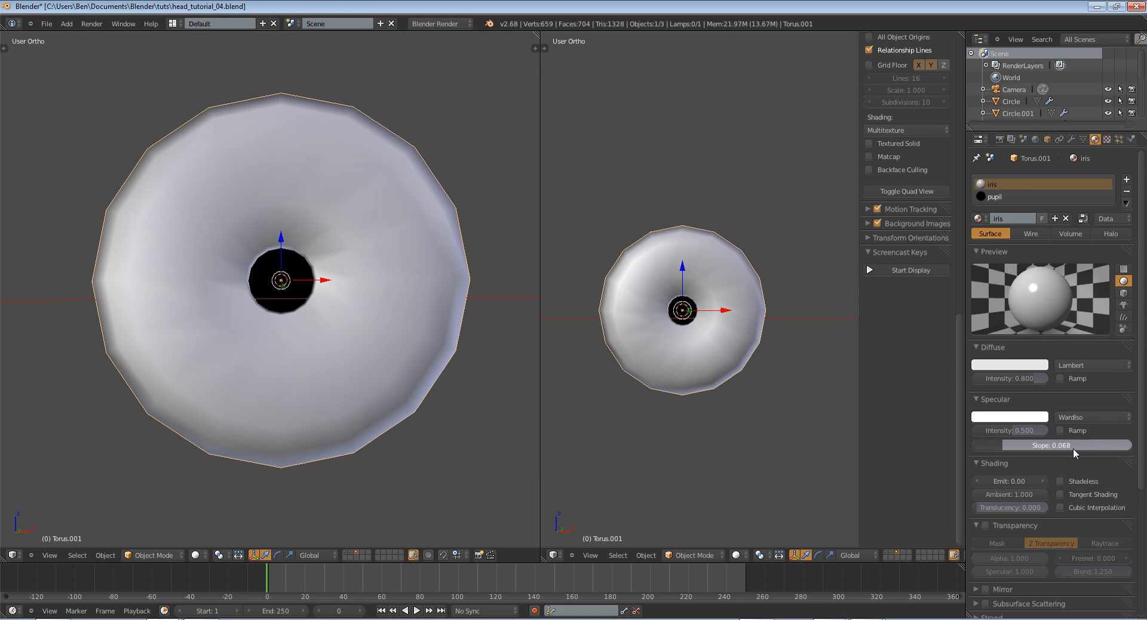
# Add an Image or Movie texture to the iris material using iris-blue-texture.jpg
pyautogui.click(1107, 140)
pyautogui.click(1049, 267)
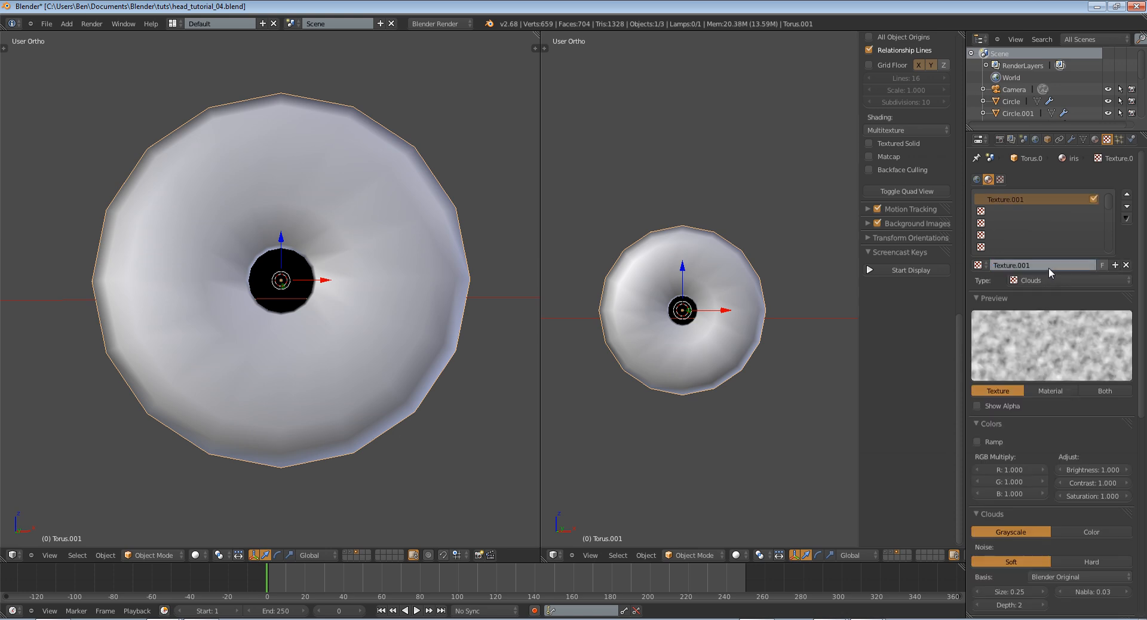
pyautogui.click(1048, 282)
pyautogui.click(1047, 203)
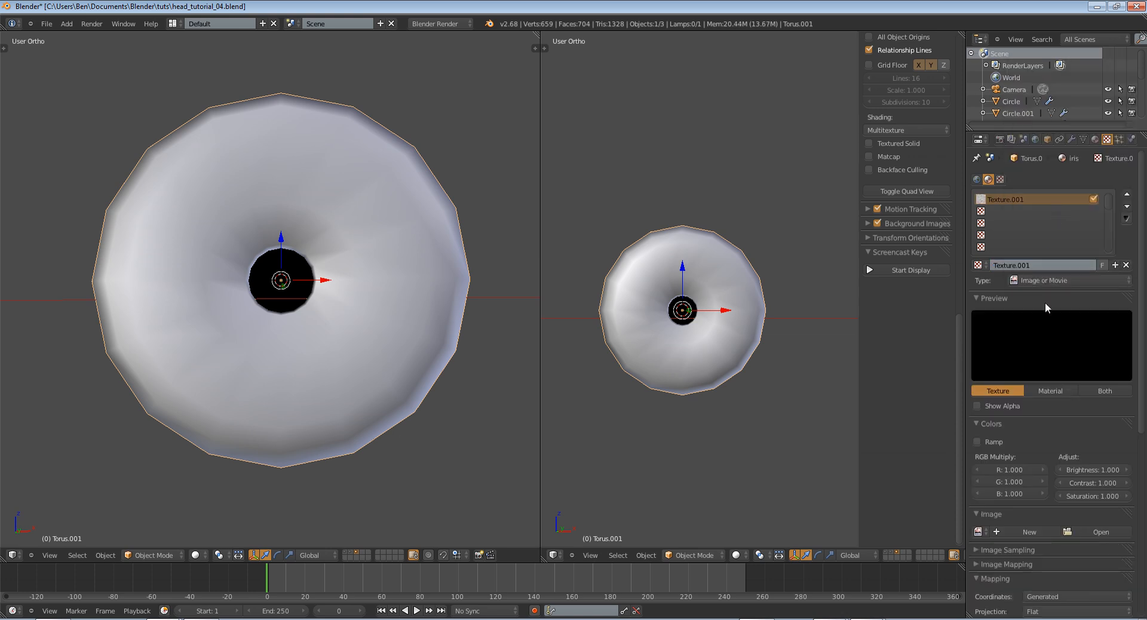
pyautogui.click(978, 531)
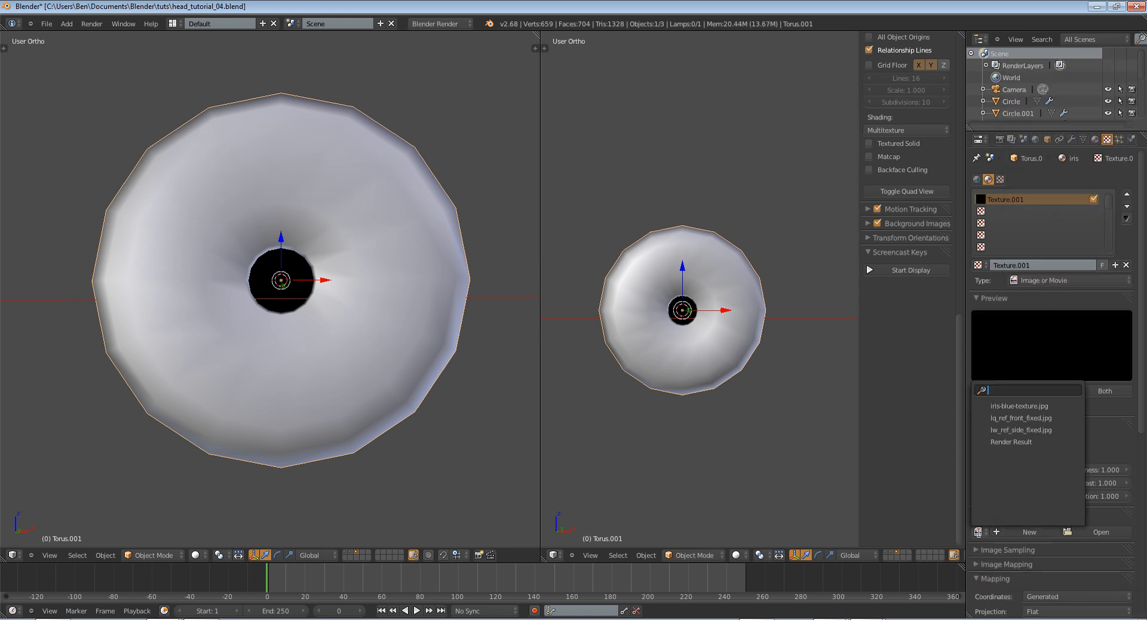
pyautogui.click(1016, 402)
# Set the iris texture's mapping coordinates to UV
pyautogui.scroll(-10, 1042, 495)
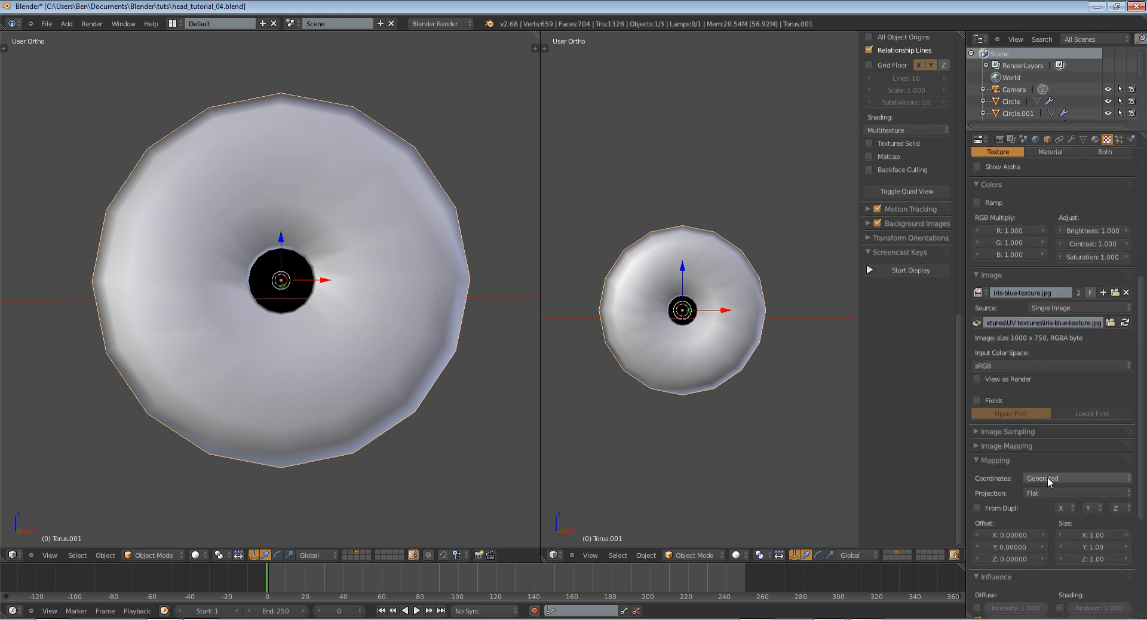
pyautogui.click(1048, 478)
pyautogui.click(1044, 425)
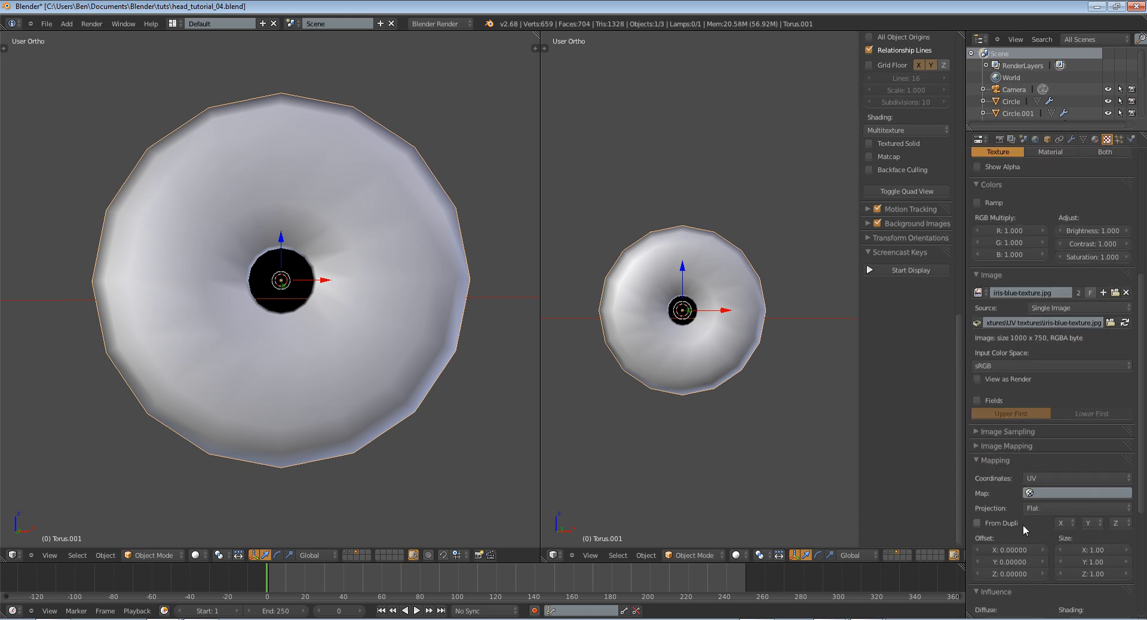
# Enable normal influence for the iris texture and preview the texture and material together
pyautogui.scroll(-6, 1023, 524)
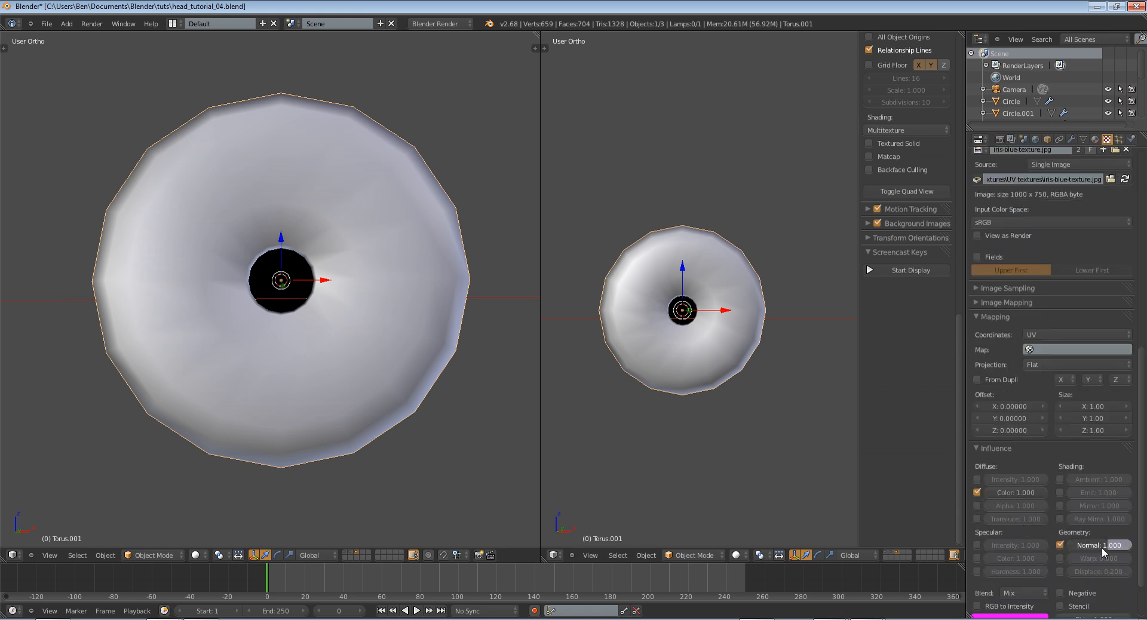
pyautogui.moveTo(1098, 548); pyautogui.dragTo(1097, 548)
pyautogui.scroll(1, 1108, 561)
pyautogui.scroll(15, 1114, 569)
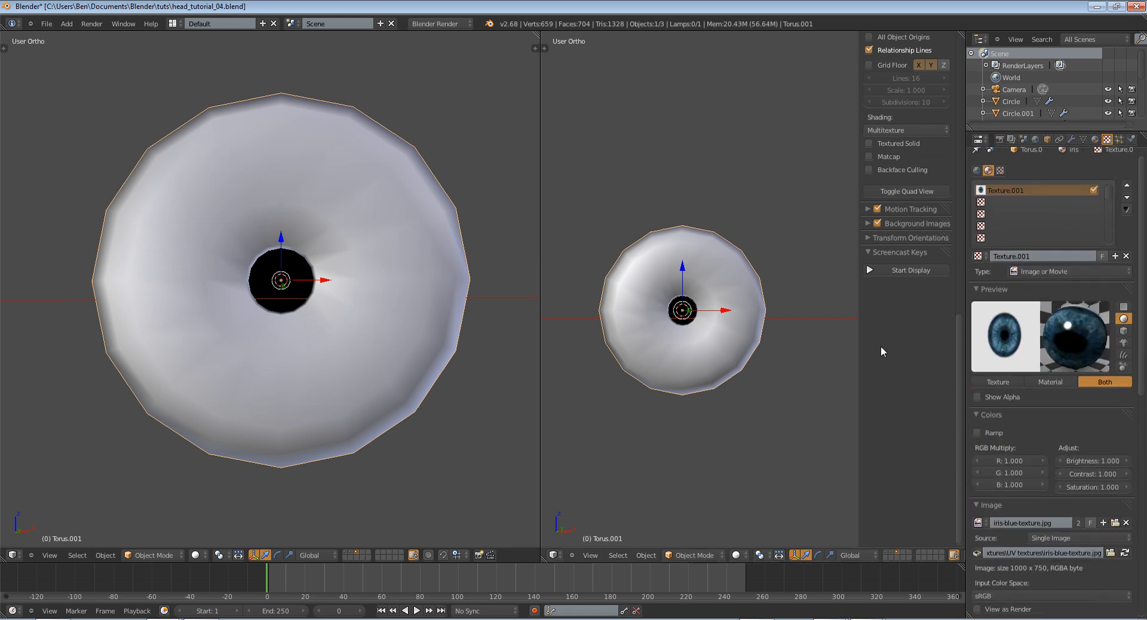
# Scale the iris object down in the top view so it is narrower than the eyeball
pyautogui.scroll(-9, 625, 338)
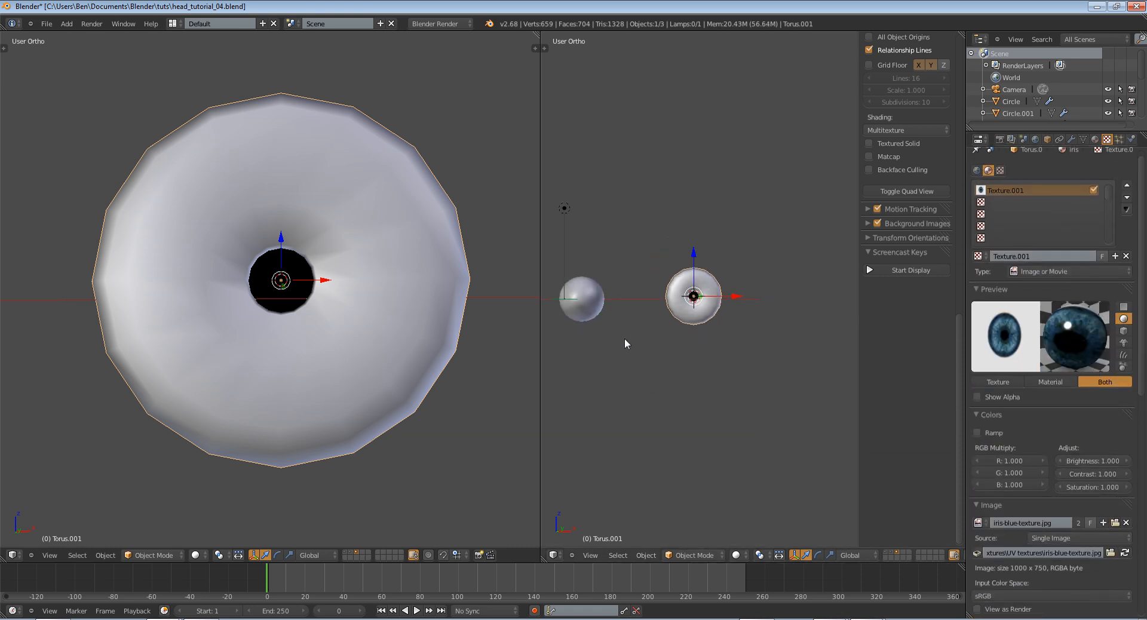
pyautogui.scroll(5, 700, 340)
pyautogui.press('KP_1')
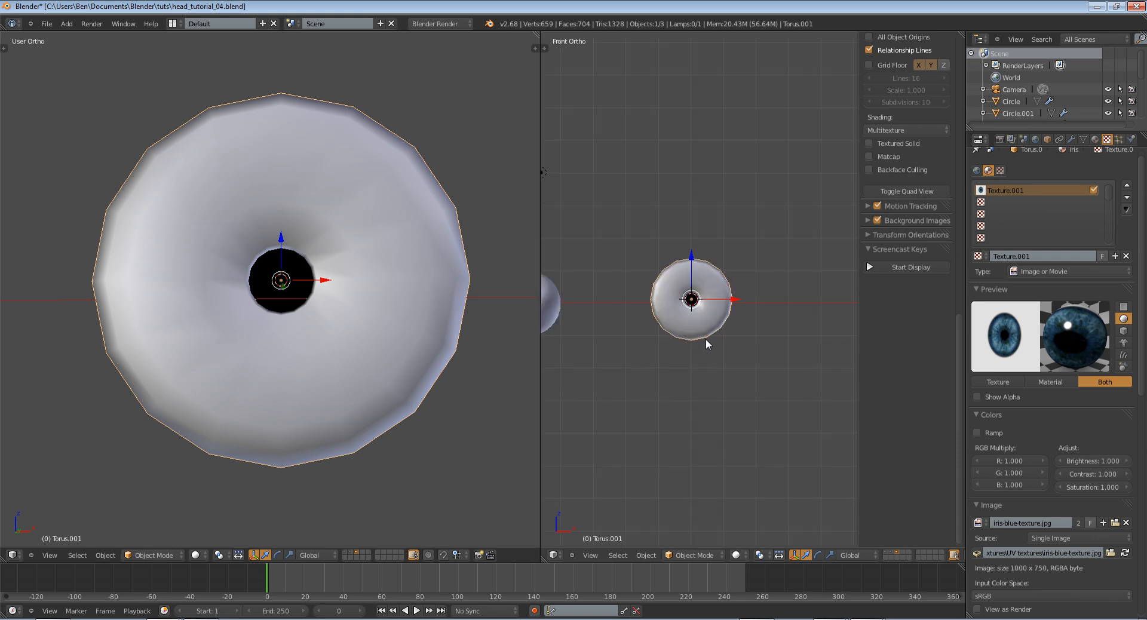
pyautogui.scroll(-6, 705, 339)
pyautogui.scroll(5, 757, 324)
pyautogui.scroll(-7, 318, 315)
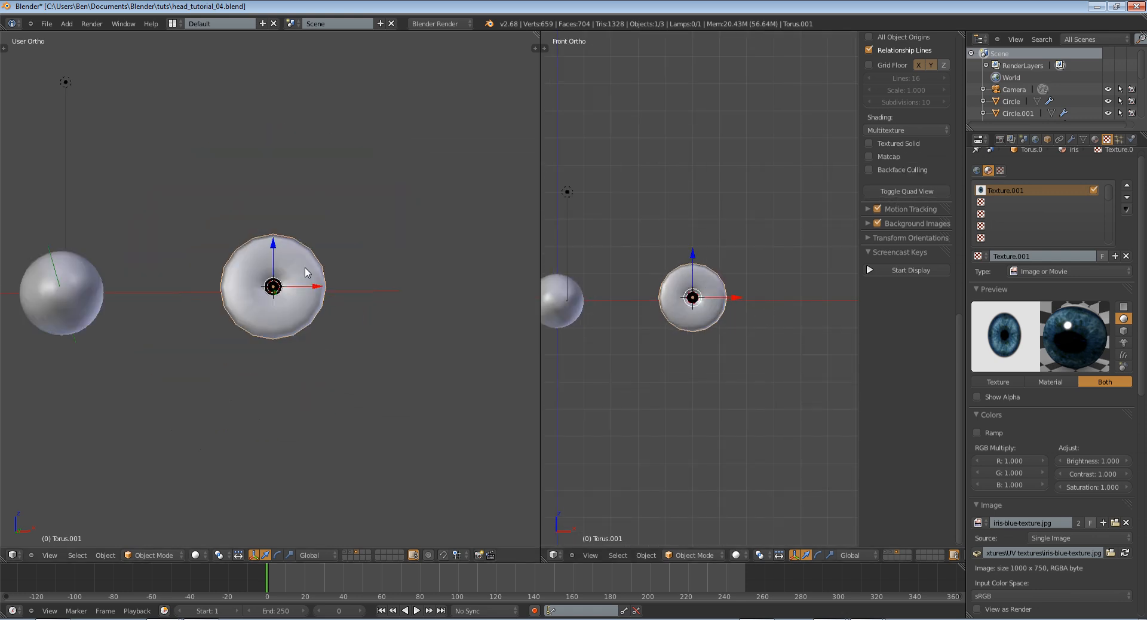
pyautogui.press('KP_7')
pyautogui.keyDown('shift'); pyautogui.moveTo(292, 263); pyautogui.dragTo(379, 288, button='middle'); pyautogui.keyUp('shift')
pyautogui.press('s')
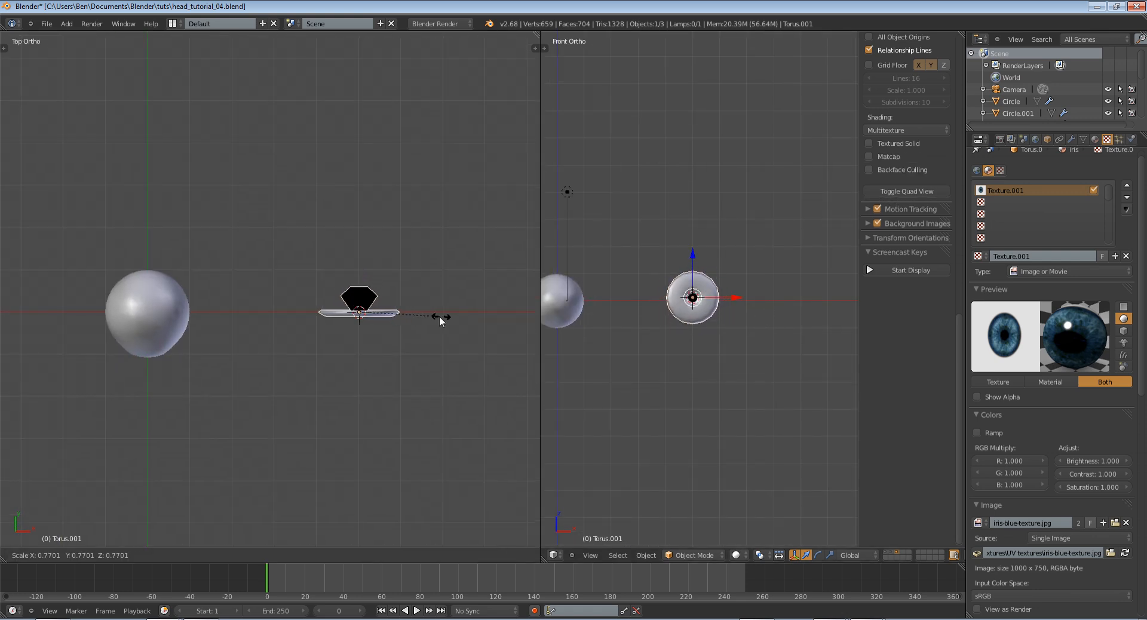
pyautogui.click(418, 315)
# Move the iris object inside the front part of the eyeball, using wireframe display in the top view
pyautogui.press('z')
pyautogui.press('g')
pyautogui.click(213, 343)
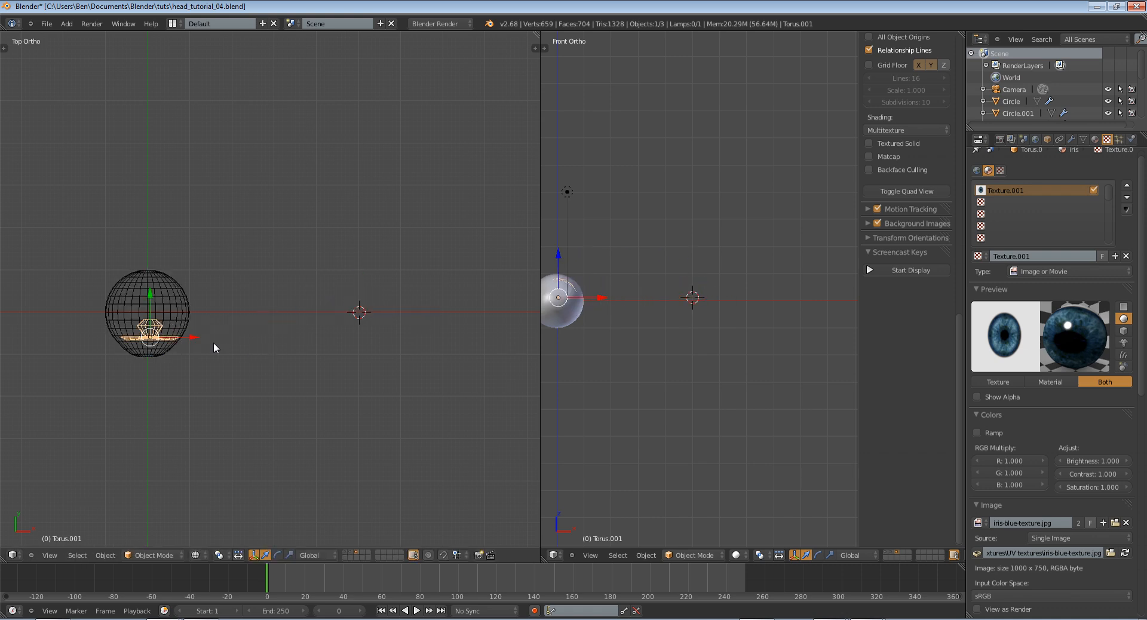
pyautogui.keyDown('shift'); pyautogui.moveTo(214, 342); pyautogui.dragTo(471, 332, button='middle'); pyautogui.keyUp('shift')
pyautogui.scroll(6, 471, 332)
pyautogui.press('g')
pyautogui.click(417, 382)
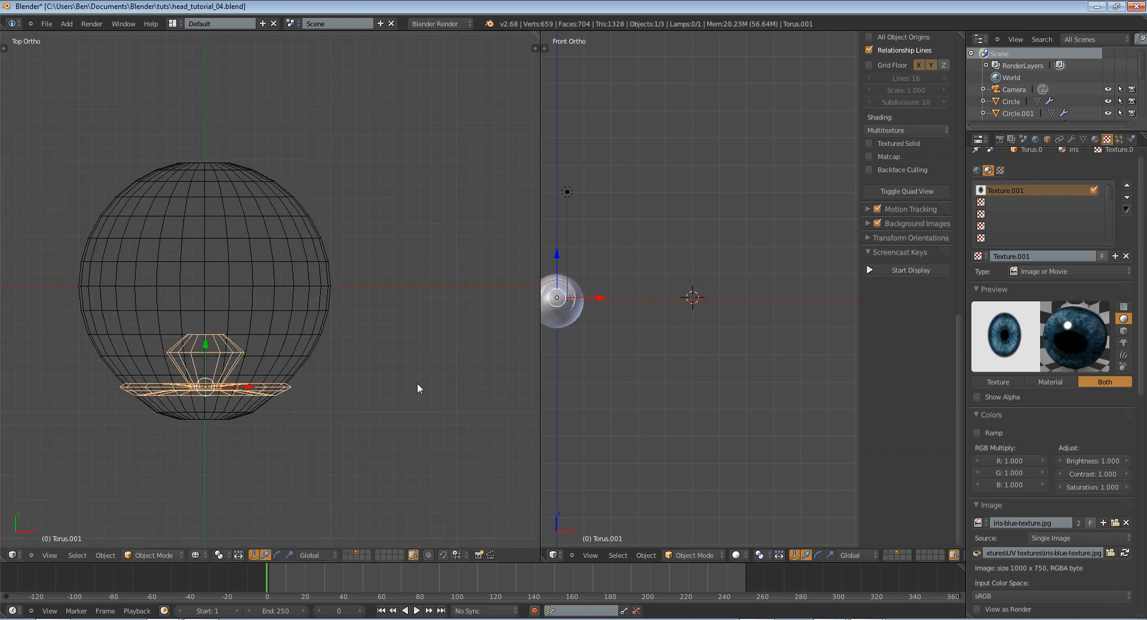
# Shrink the iris further and move it forward to fit just behind the front of the eyeball
pyautogui.press('s')
pyautogui.click(374, 392)
pyautogui.press('g')
pyautogui.click(374, 407)
pyautogui.press('s')
pyautogui.click(357, 412)
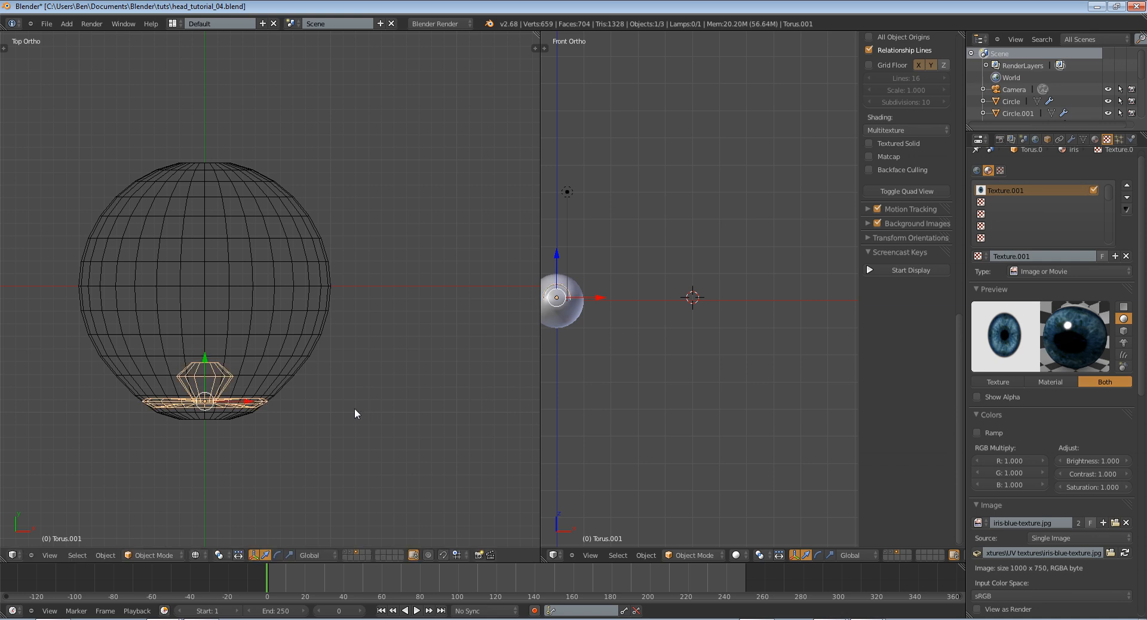
# Move the iris in the front view to bring it close to the eyeball's center
pyautogui.press('KP_1')
pyautogui.press('z')
pyautogui.press('z')
pyautogui.press('g')
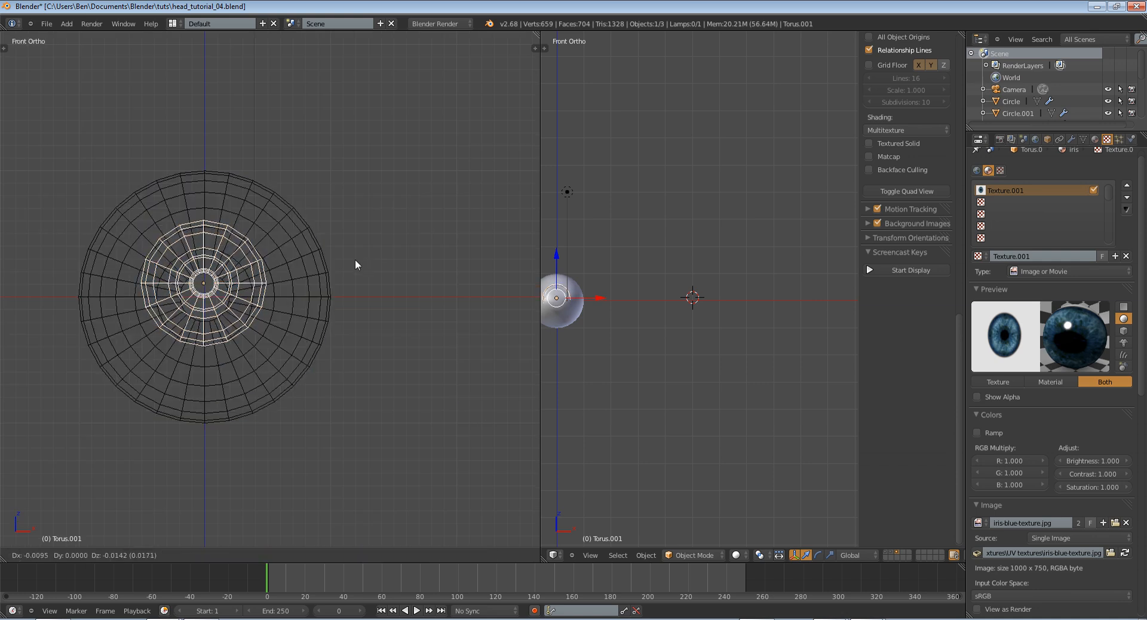
pyautogui.click(359, 273)
pyautogui.press('z')
pyautogui.scroll(4, 357, 277)
pyautogui.keyDown('shift'); pyautogui.moveTo(343, 286); pyautogui.dragTo(424, 298, button='middle'); pyautogui.keyUp('shift')
pyautogui.press('z')
pyautogui.press('g')
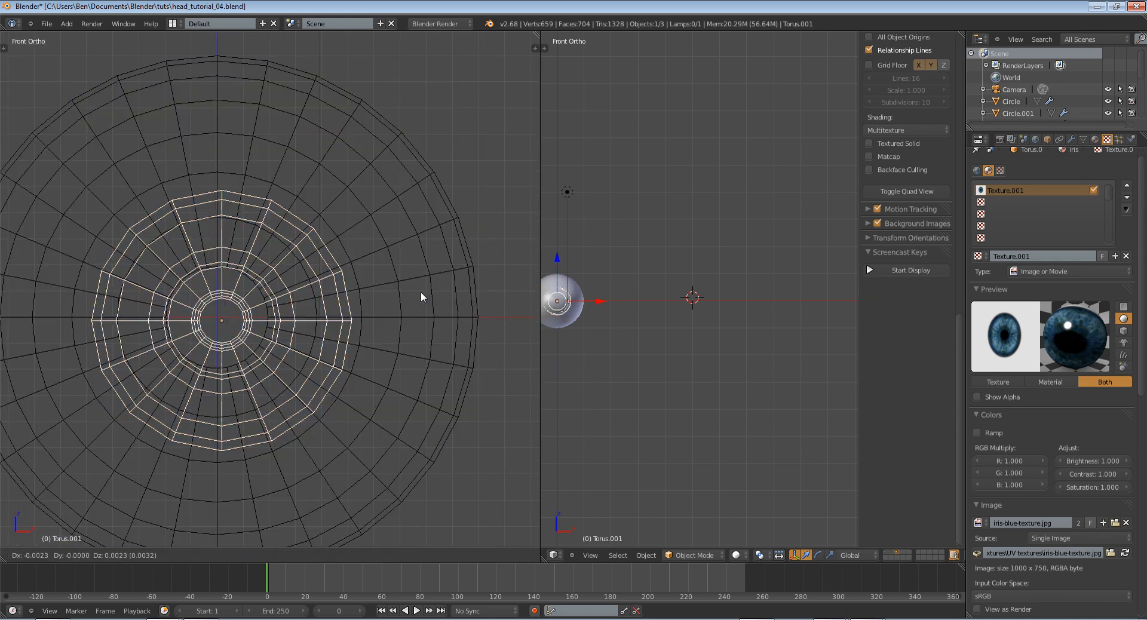
pyautogui.click(408, 293)
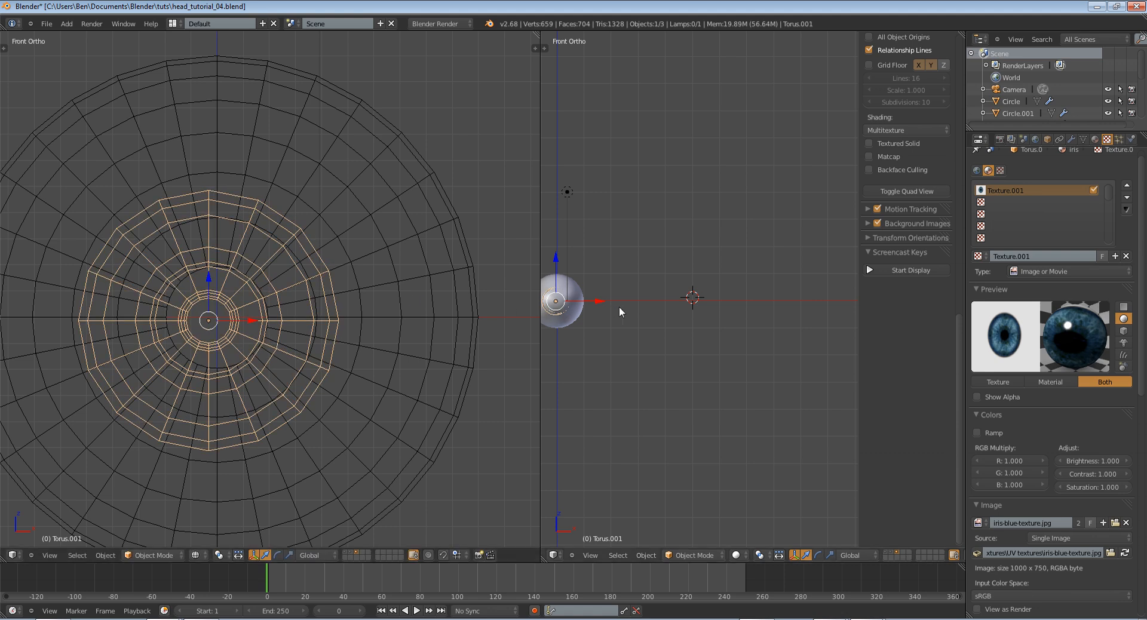
# Fine-tune the iris size in the right side view and shift it along Z to align with the eyeball's axis
pyautogui.press('KP_3')
pyautogui.press('z')
pyautogui.scroll(6, 619, 307)
pyautogui.keyDown('shift'); pyautogui.moveTo(671, 332); pyautogui.dragTo(604, 323, button='middle'); pyautogui.keyUp('shift')
pyautogui.scroll(1, 604, 317)
pyautogui.moveTo(630, 308); pyautogui.dragTo(634, 310)
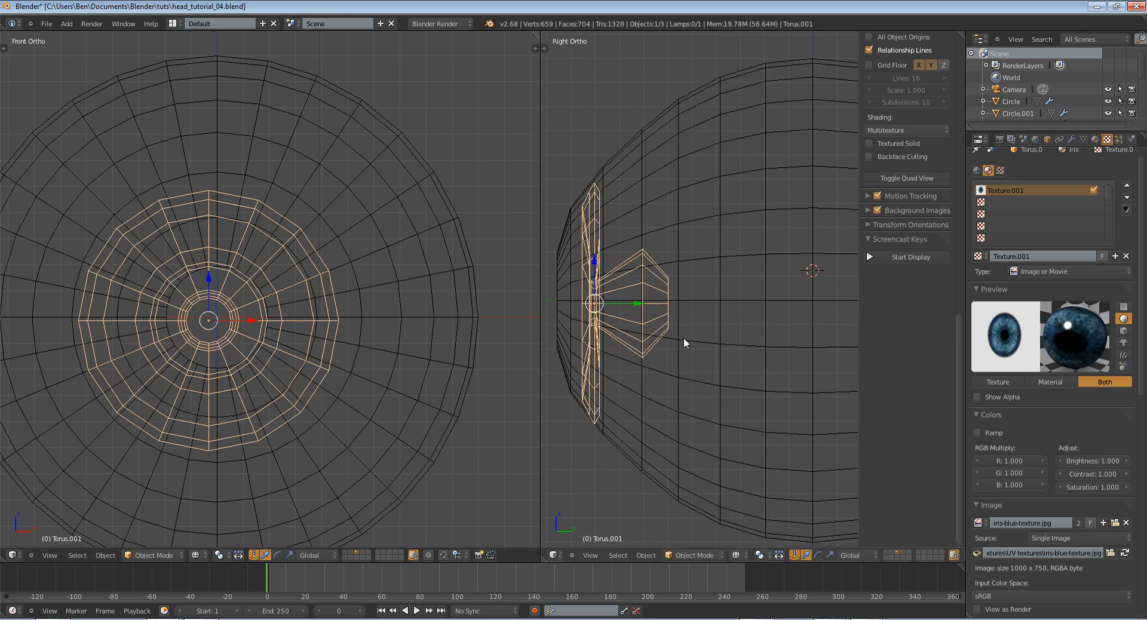
pyautogui.press('s')
pyautogui.click(686, 339)
pyautogui.press('g')
pyautogui.press('z')
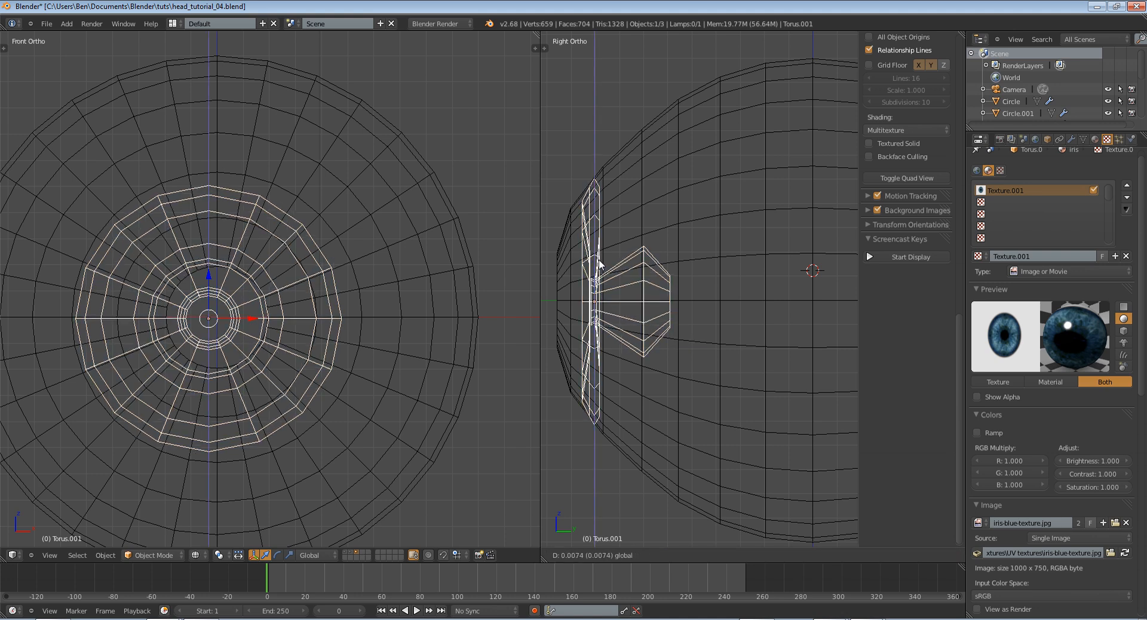
pyautogui.click(599, 260)
# Check the iris fit in solid shading and scale it down slightly where it pokes through the eyeball
pyautogui.press('z')
pyautogui.moveTo(608, 272)
pyautogui.mouseDown(button='middle')
pyautogui.moveTo(668, 278)
pyautogui.moveTo(666, 301)
pyautogui.mouseUp(button='middle')
pyautogui.scroll(-7, 666, 301)
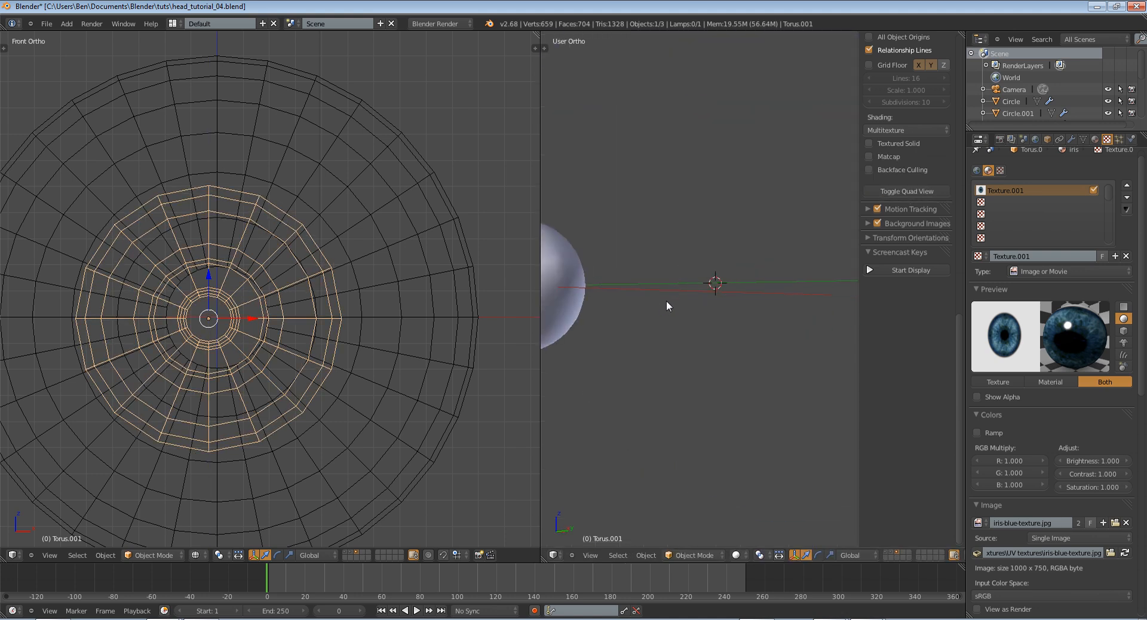
pyautogui.press('KP_3')
pyautogui.scroll(5, 666, 300)
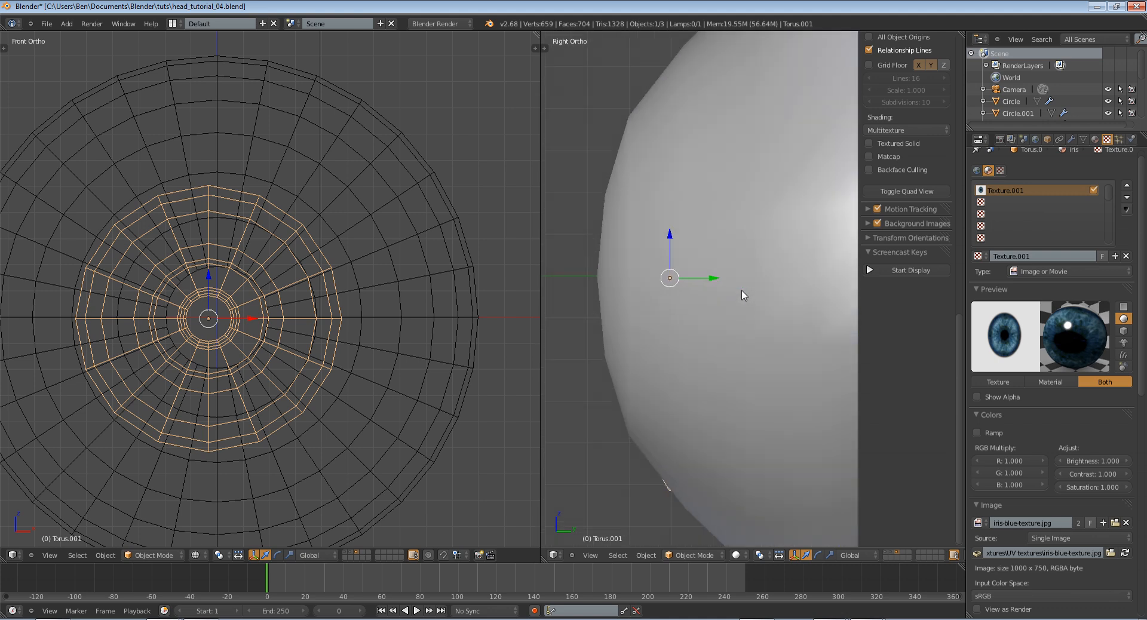
pyautogui.press('z')
pyautogui.press('s')
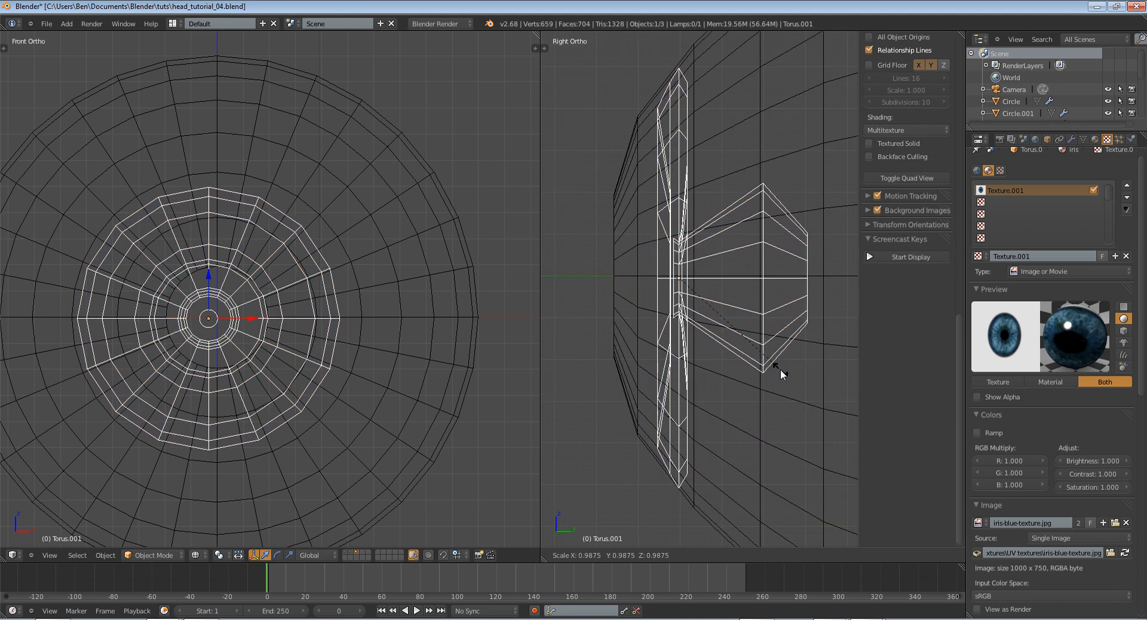
pyautogui.click(777, 366)
pyautogui.press('z')
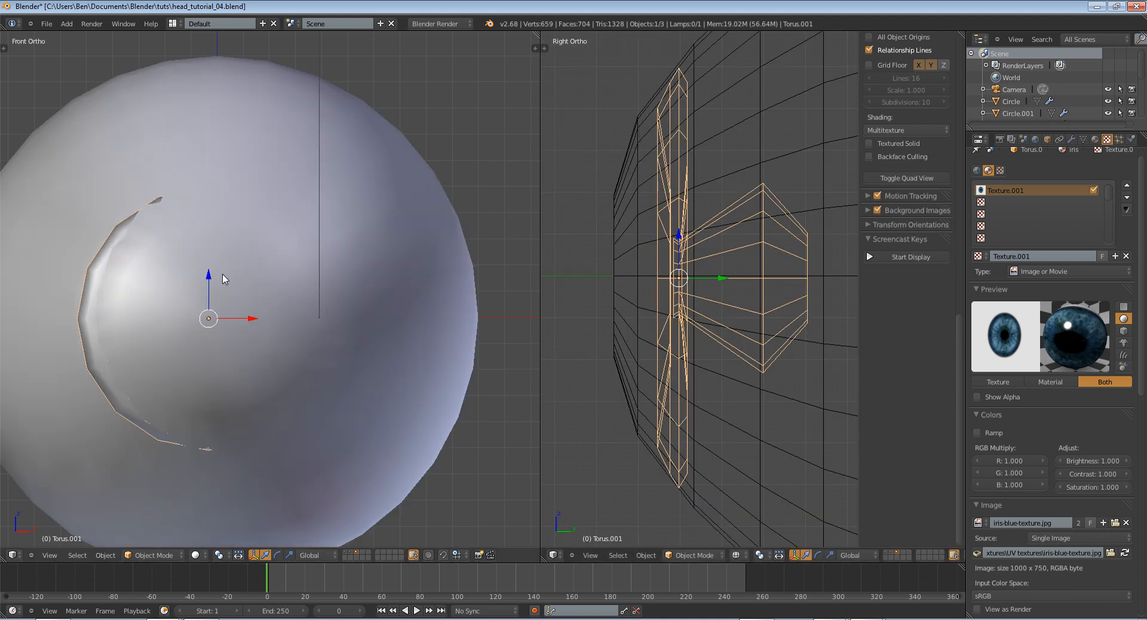
# Shift the iris about 0.032 along X to center it horizontally in the eyeball
pyautogui.press('z')
pyautogui.press('z')
pyautogui.press('g')
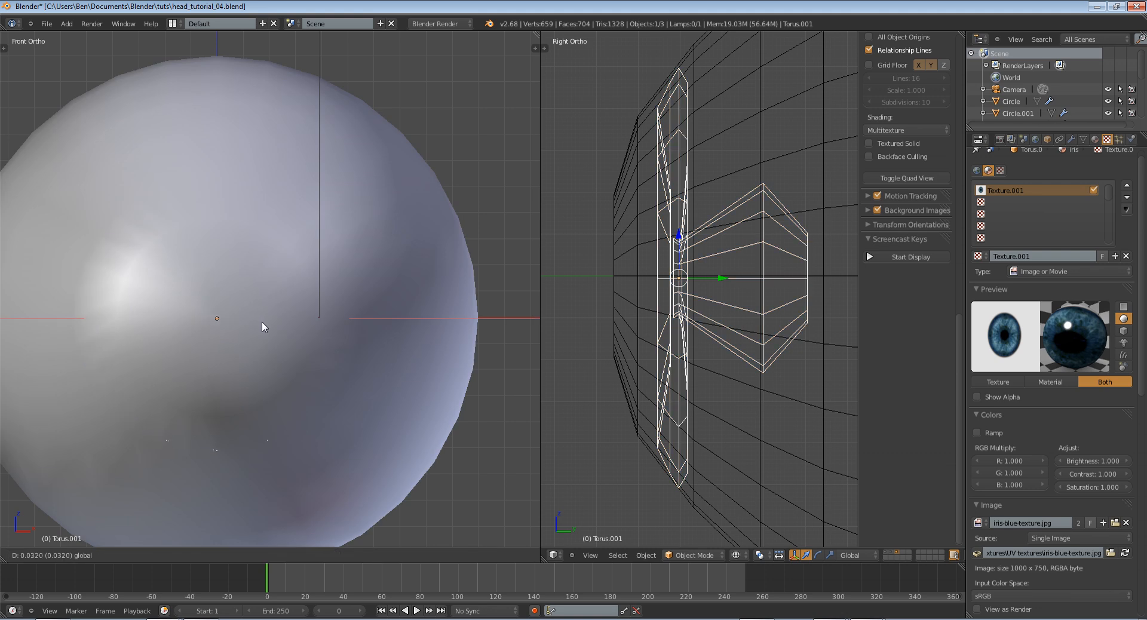
pyautogui.click(263, 321)
pyautogui.press('z')
# Enlarge the iris slightly in front-view wireframe and nudge it onto the eyeball's center
pyautogui.press('z')
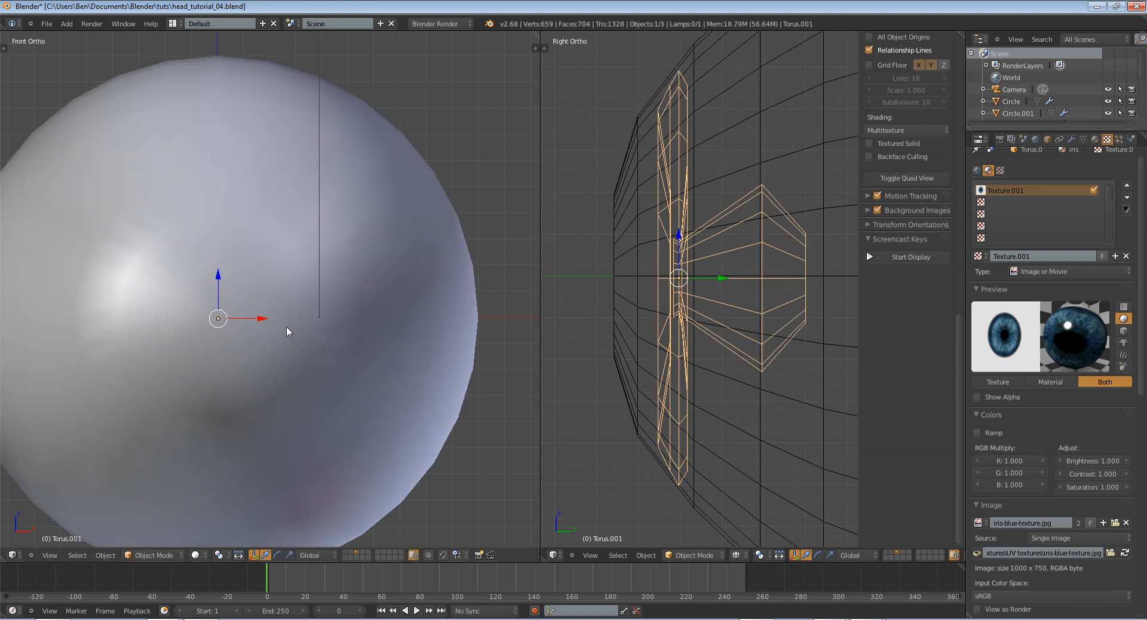
pyautogui.press('z')
pyautogui.press('s')
pyautogui.click(314, 335)
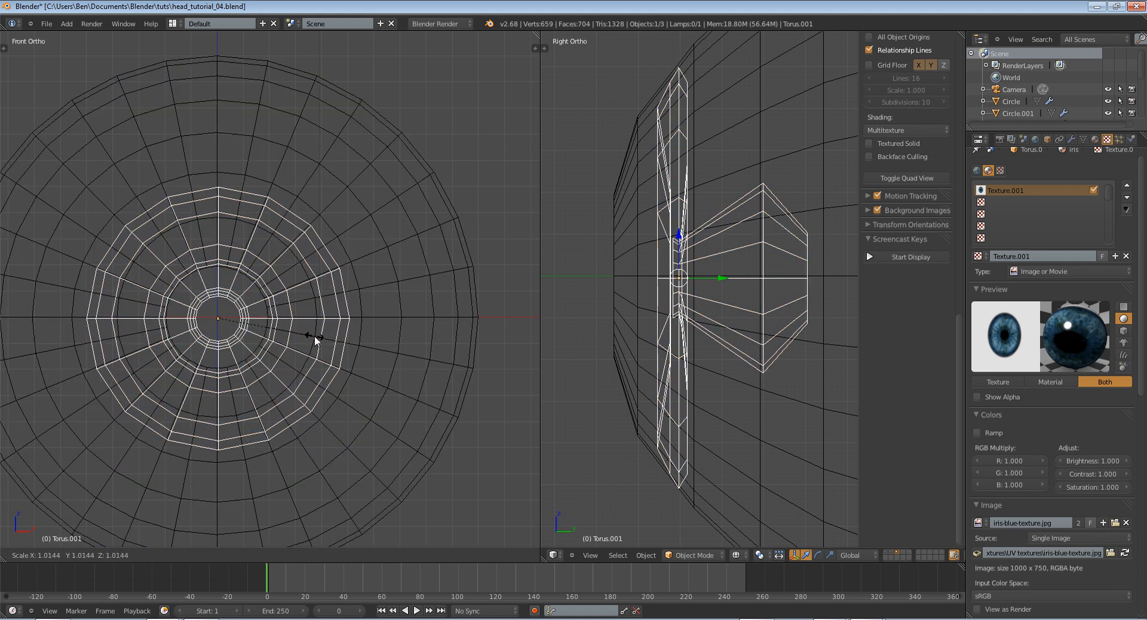
pyautogui.press('g')
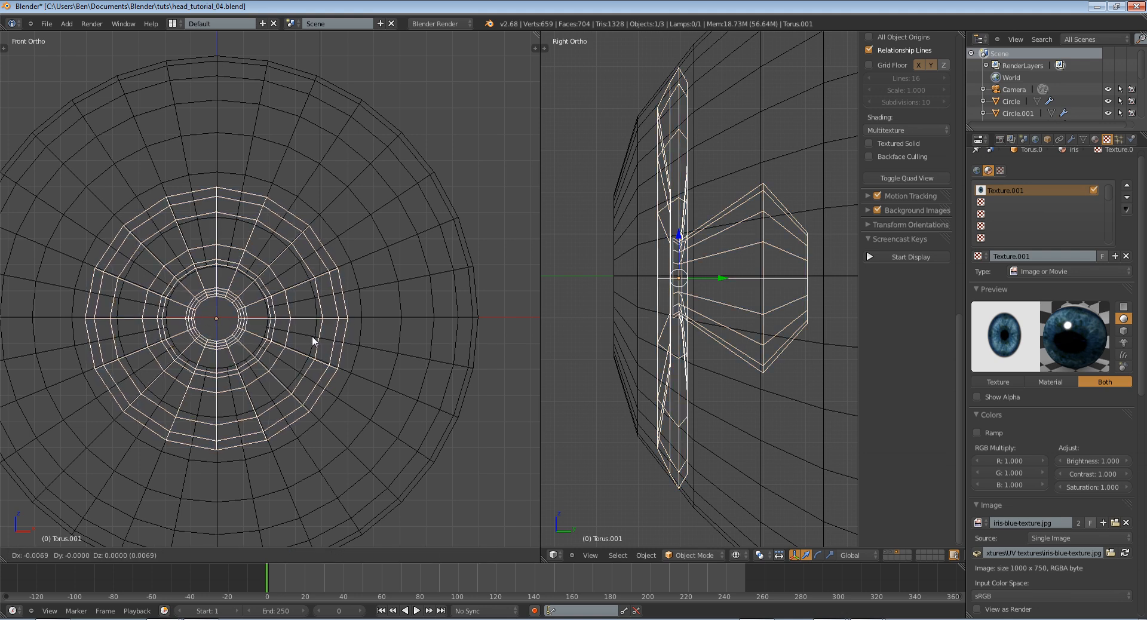
pyautogui.click(312, 335)
pyautogui.press('g')
pyautogui.click(313, 336)
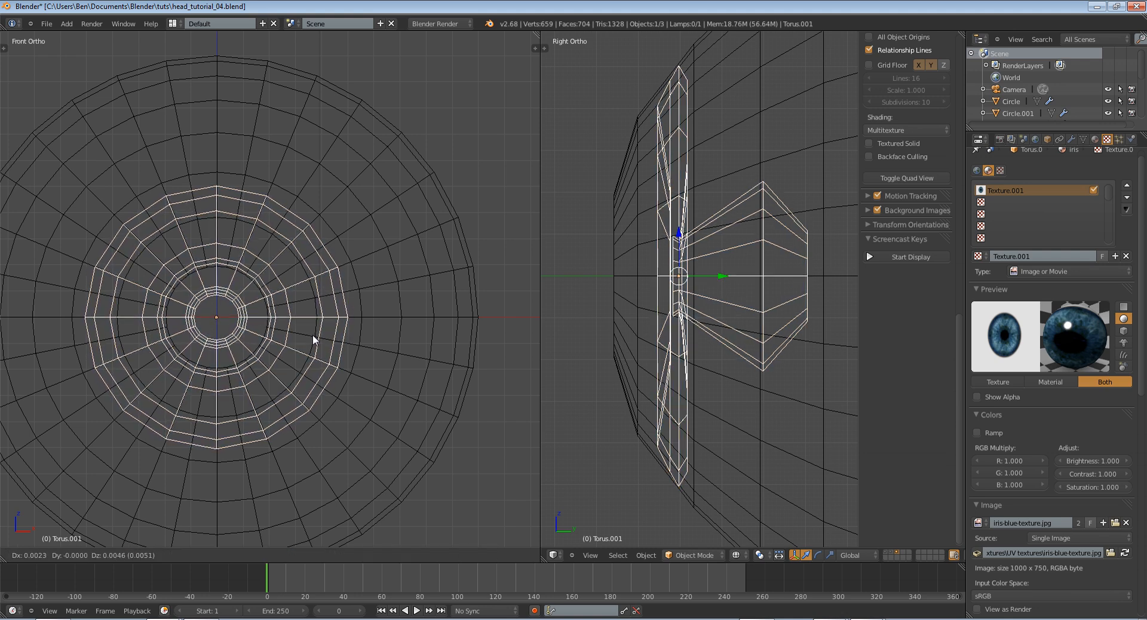
# Nudge the iris slightly back along Y so its rim sits inside the eyeball surface, checking in solid shading
pyautogui.press('z')
pyautogui.press('z')
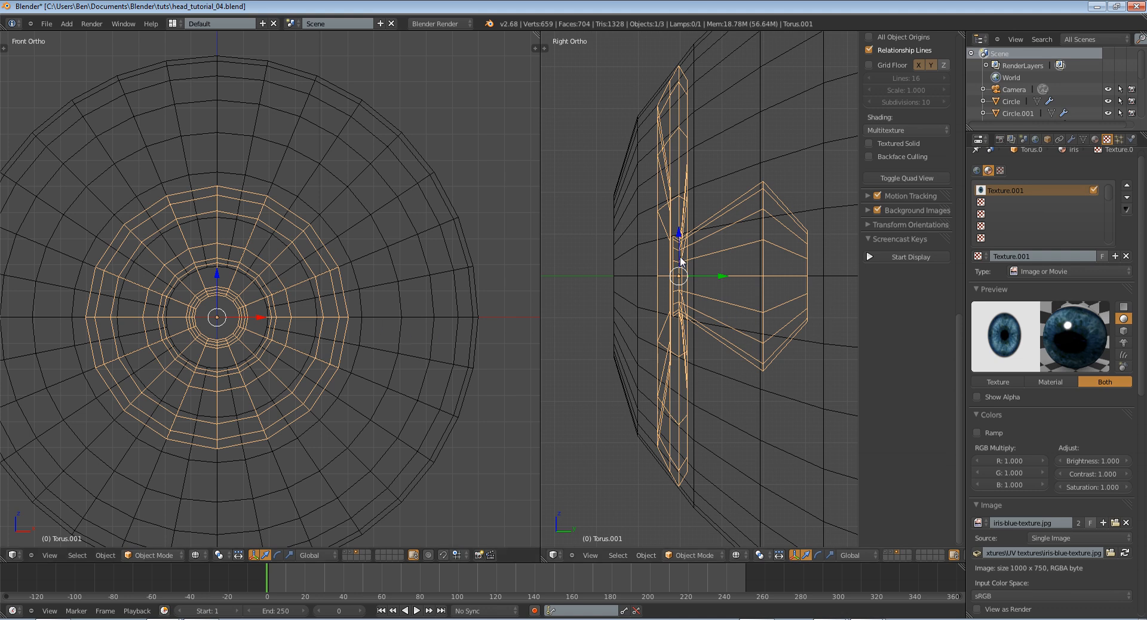
pyautogui.moveTo(729, 274); pyautogui.dragTo(728, 278)
pyautogui.press('z')
pyautogui.press('z')
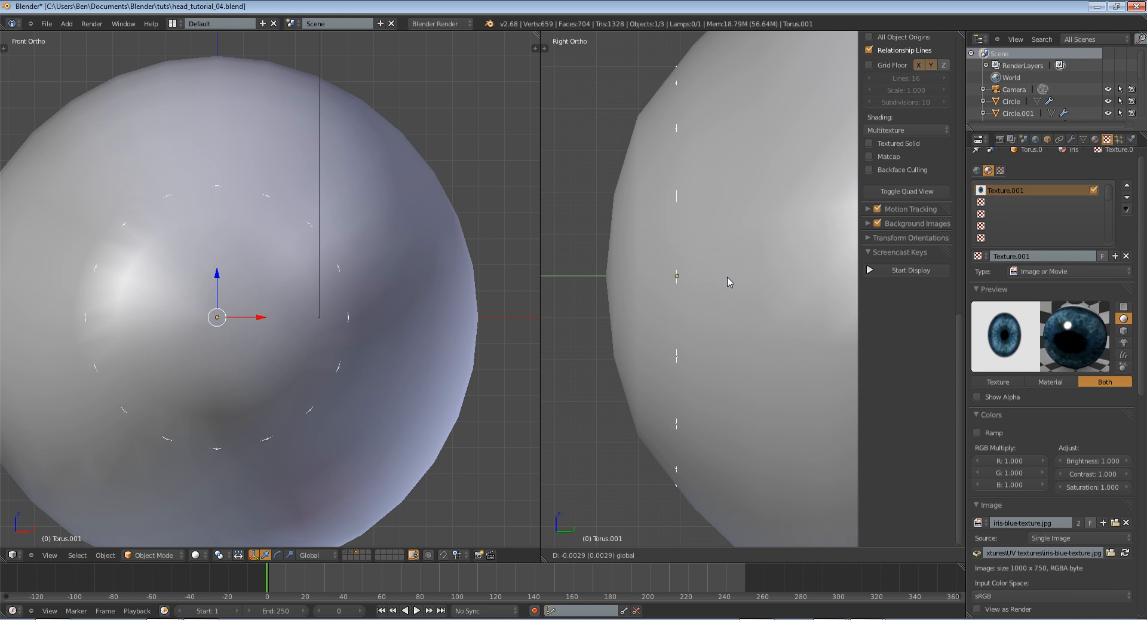
pyautogui.moveTo(728, 279); pyautogui.dragTo(728, 279)
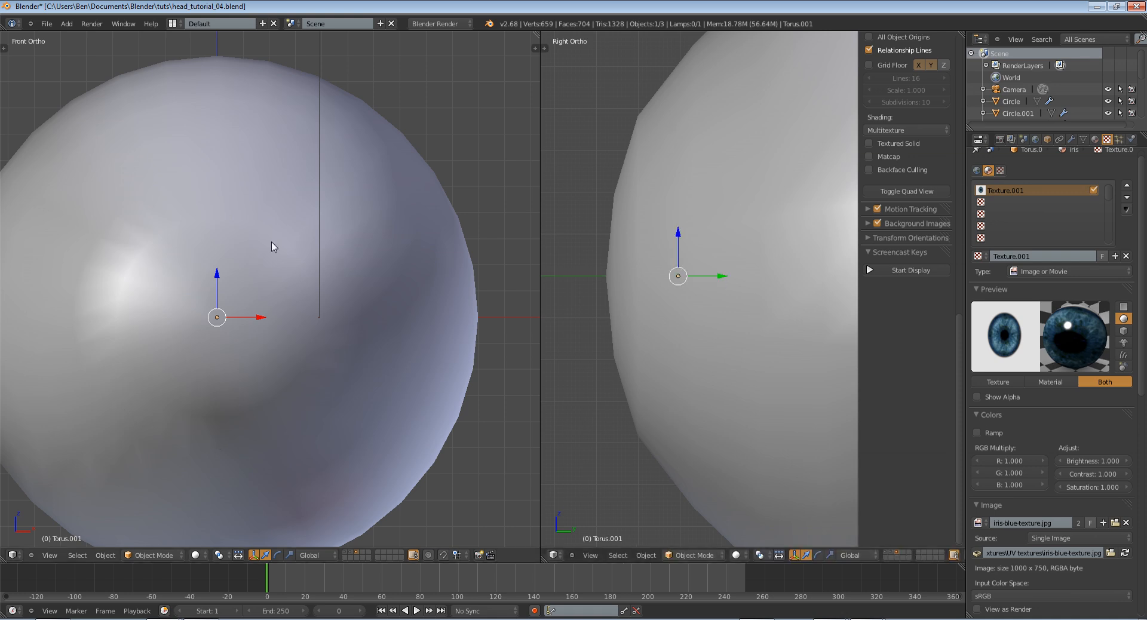
# Add the eyeball to the iris selection in wireframe and parent the iris to the eyeball
pyautogui.press('z')
pyautogui.press('z')
pyautogui.scroll(-6, 269, 237)
pyautogui.press('z')
pyautogui.moveTo(410, 209); pyautogui.dragTo(300, 242, button='middle')
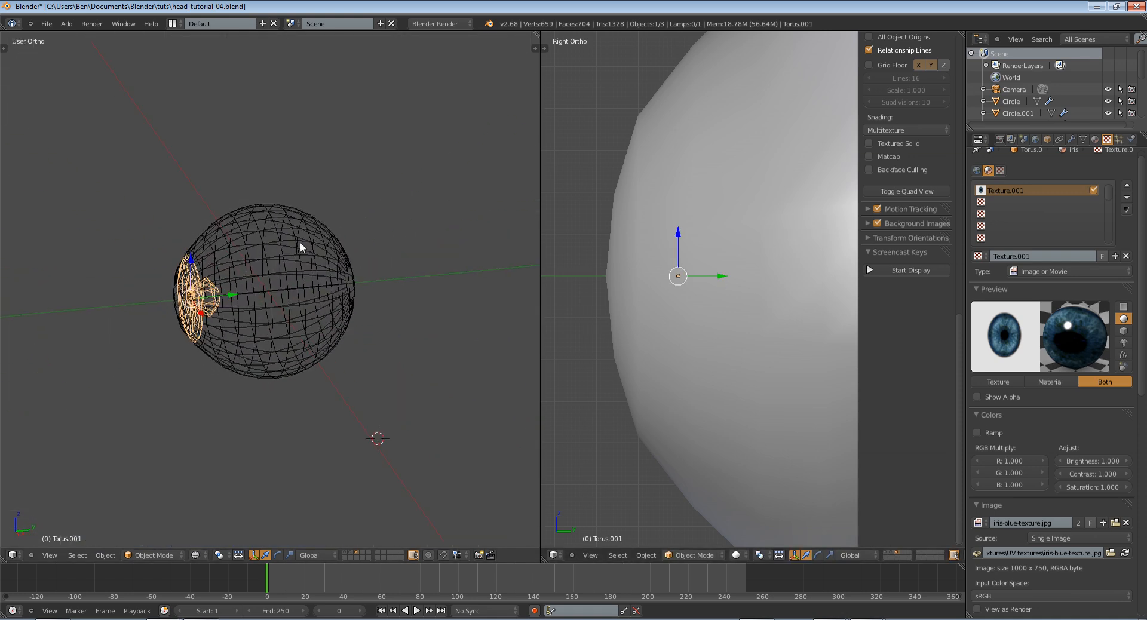
pyautogui.scroll(5, 152, 242)
pyautogui.scroll(-1, 119, 254)
pyautogui.press('z')
pyautogui.press('z')
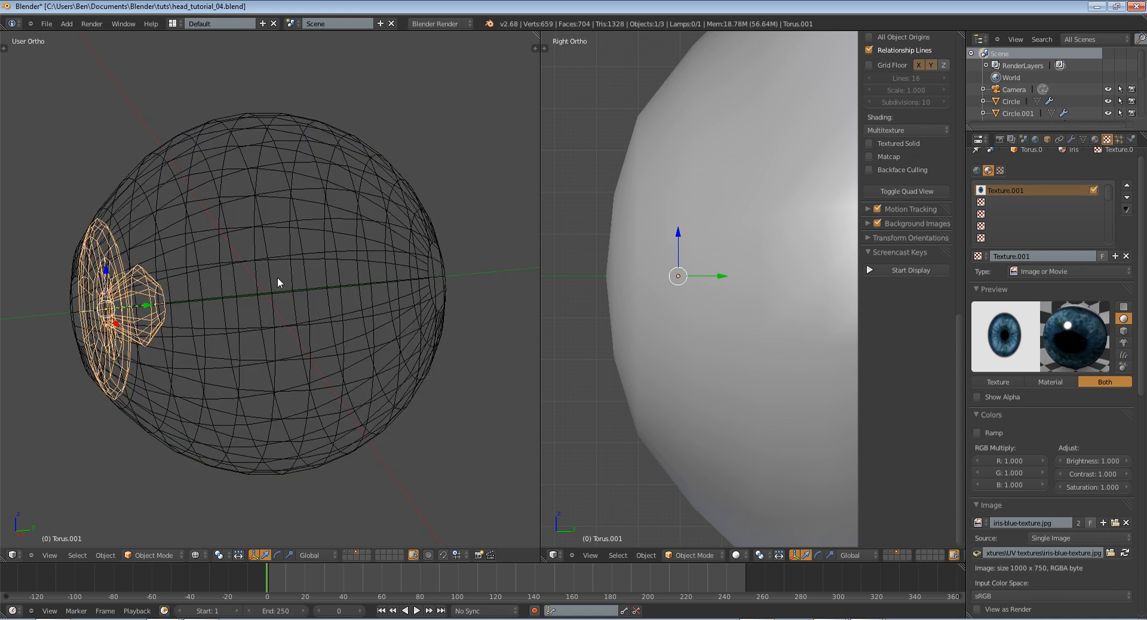
pyautogui.keyDown('shift'); pyautogui.rightClick(243, 232); pyautogui.keyUp('shift')
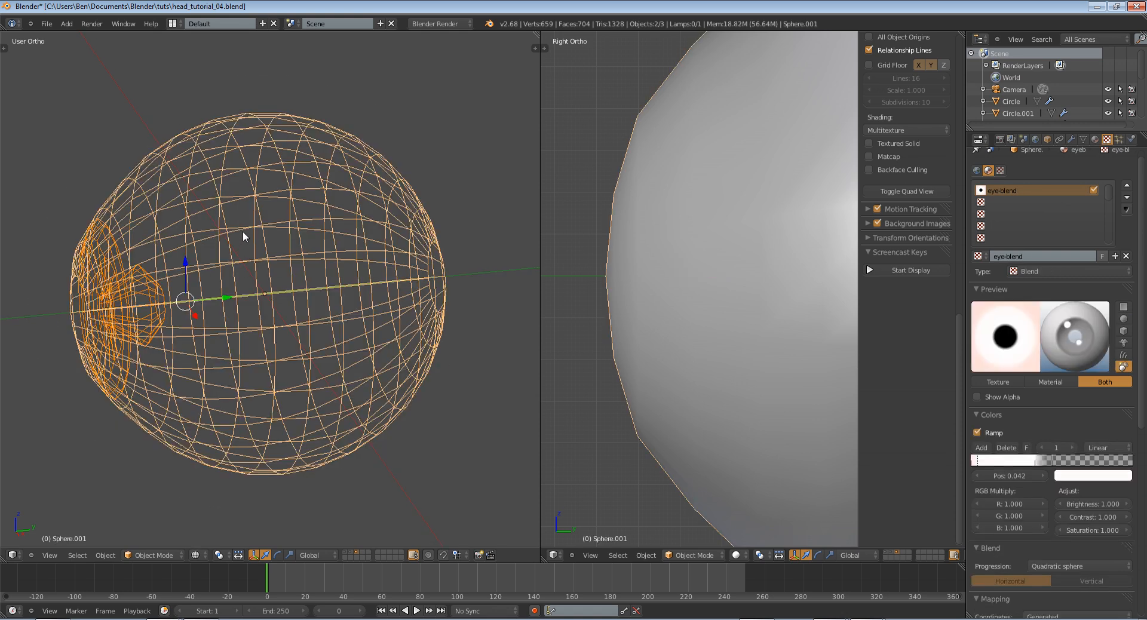
pyautogui.hotkey('ctrl', 'p')
pyautogui.click(242, 232)
pyautogui.press('z')
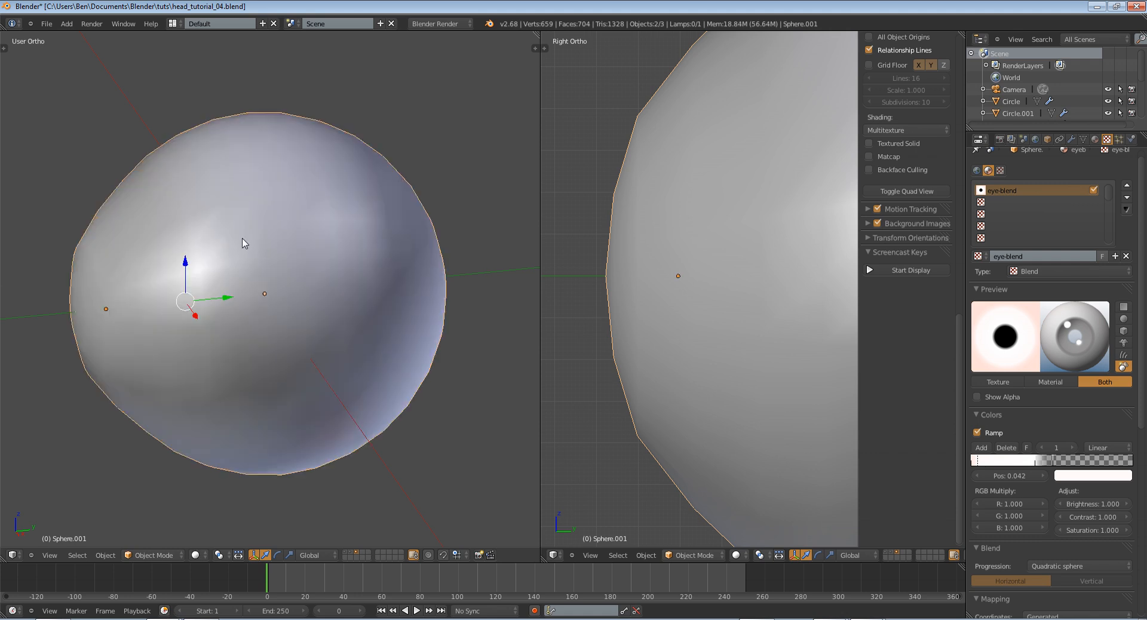
# Test-rotate the eyeball alone with trackball rotation in wireframe to check that the iris follows it
pyautogui.rightClick(243, 240)
pyautogui.scroll(-4, 241, 266)
pyautogui.press('z')
pyautogui.press('r')
pyautogui.press('r')
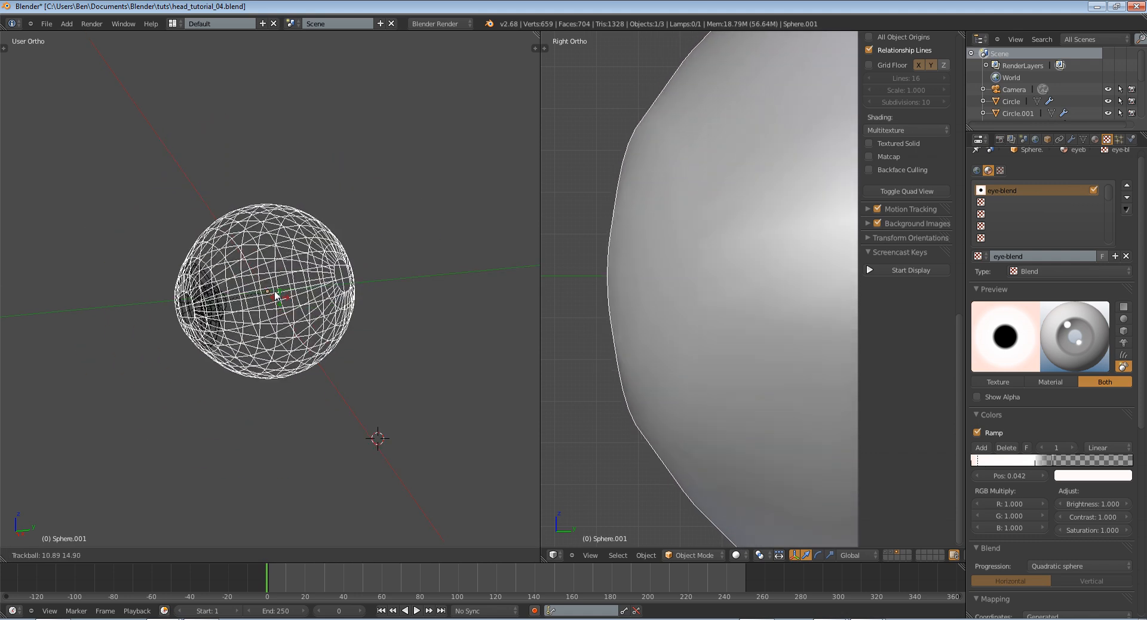
pyautogui.click(382, 287)
pyautogui.press('z')
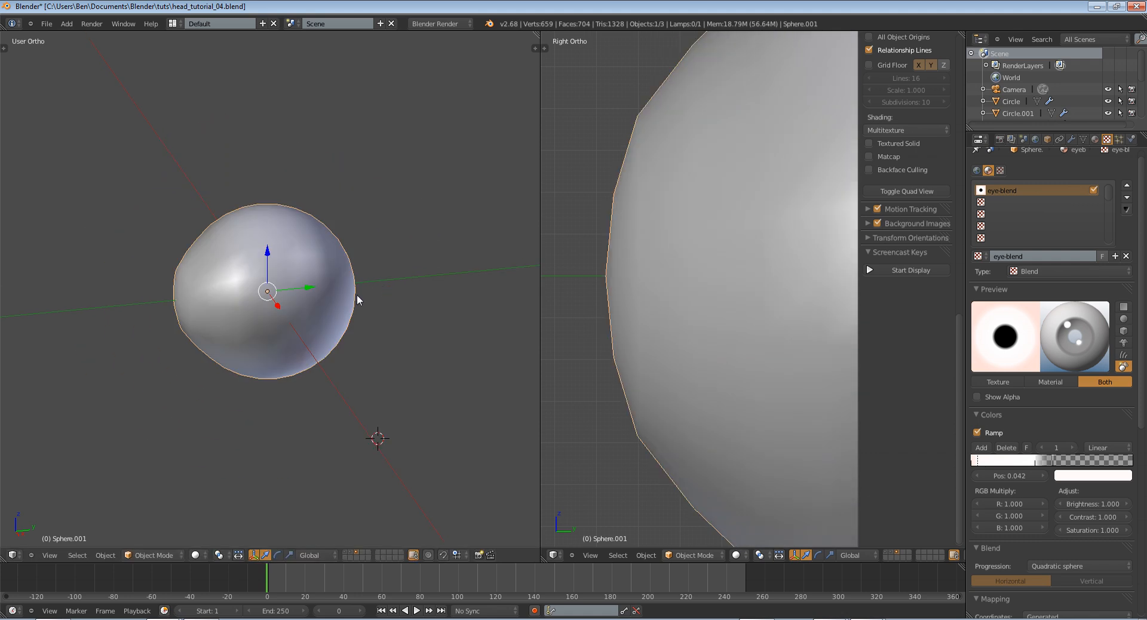
# Trackball-rotate the eyeball freely while looking through the camera
pyautogui.press('KP_0')
pyautogui.press('r')
pyautogui.press('r')
pyautogui.click(360, 282)
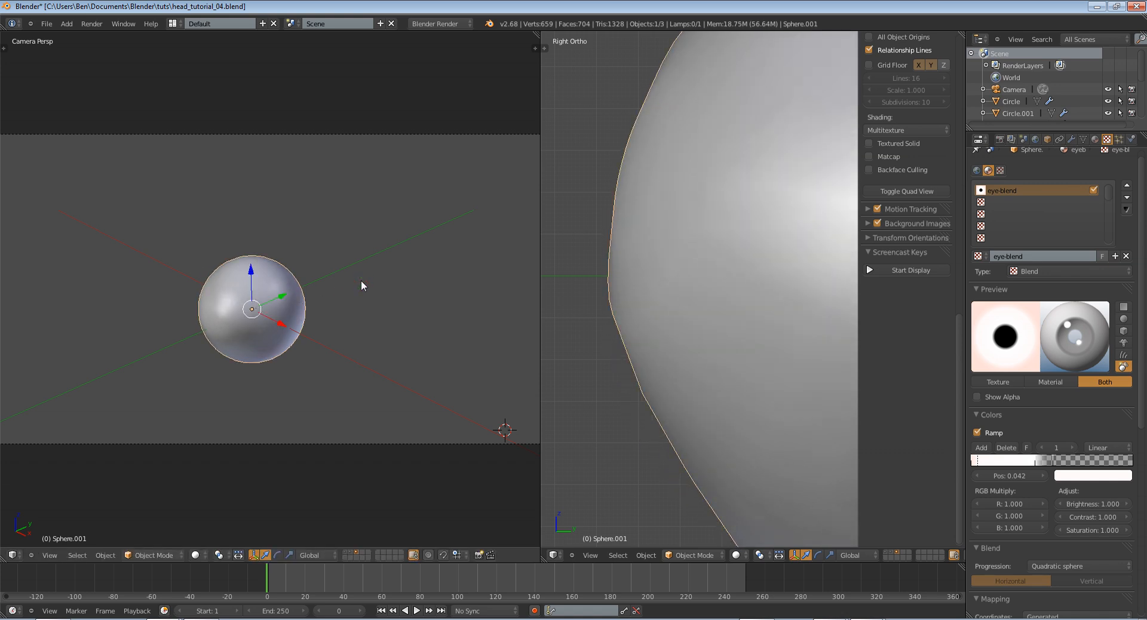
# Enable Ambient Occlusion and Environment Lighting for the world and save over the existing file
pyautogui.click(1036, 139)
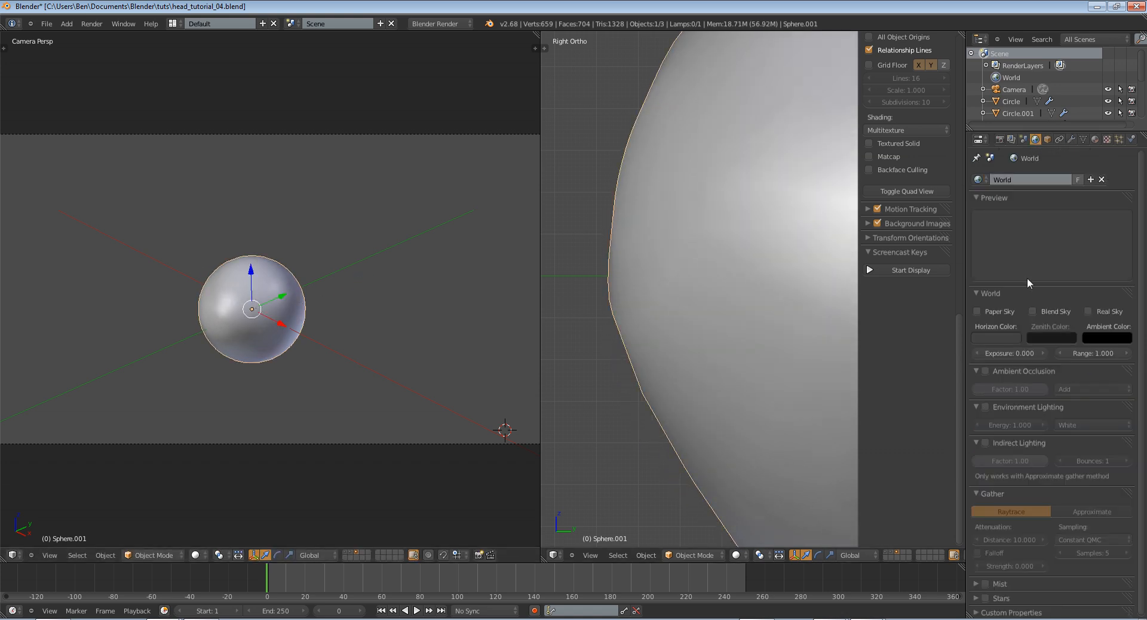
pyautogui.click(985, 408)
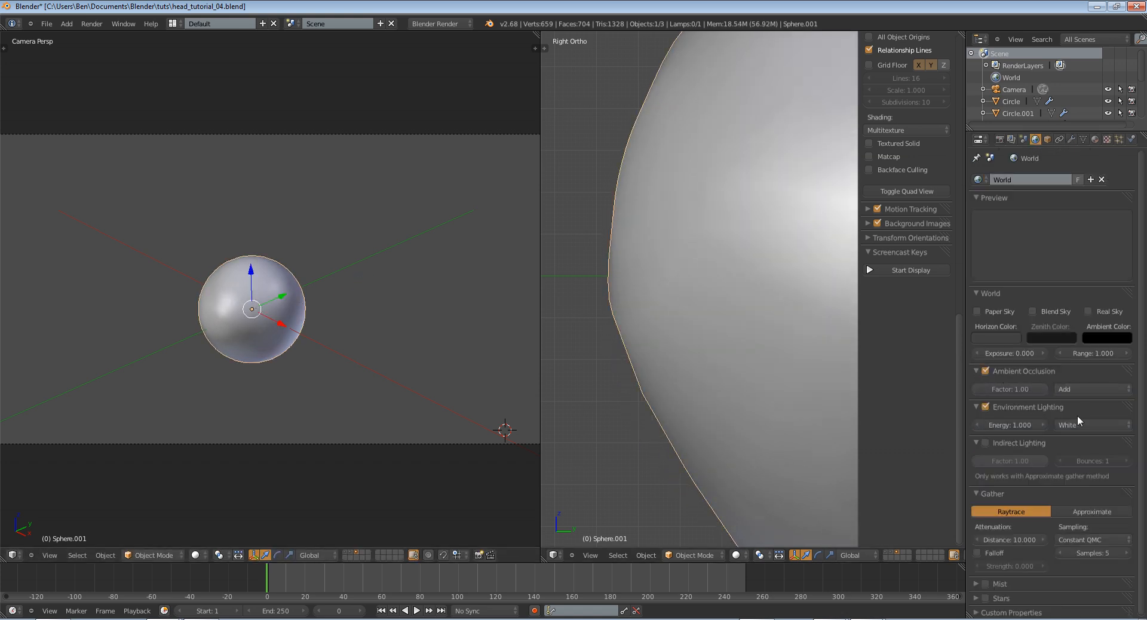
pyautogui.hotkey('ctrl', 's')
pyautogui.click(411, 218)
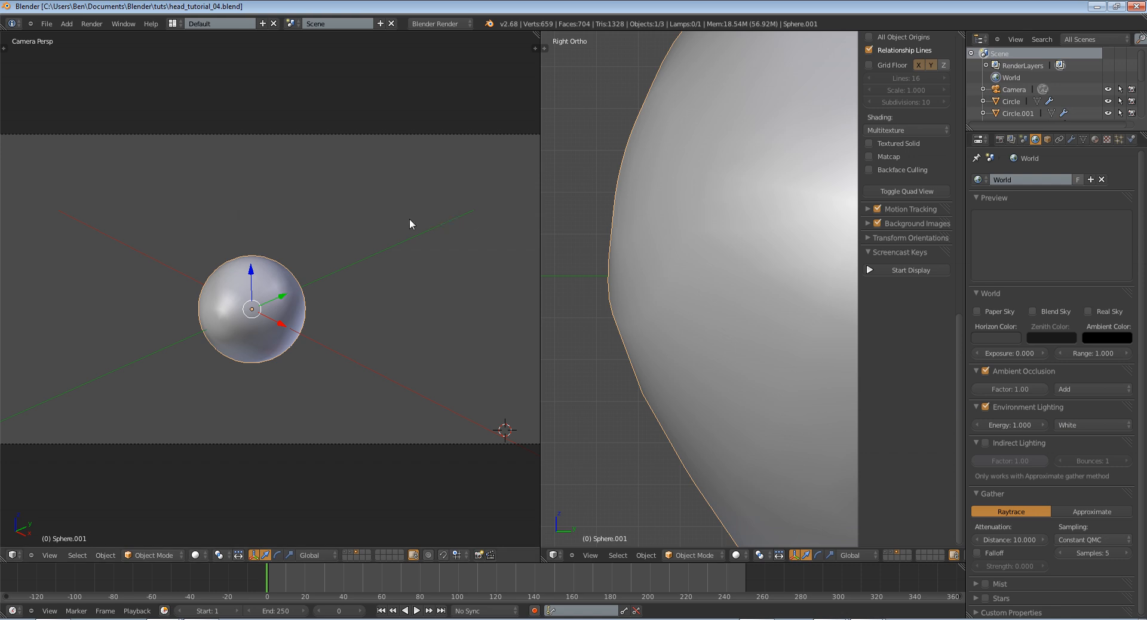
# Render the eyeball from the camera and examine the lighting, iris and pupil
pyautogui.press('F12')
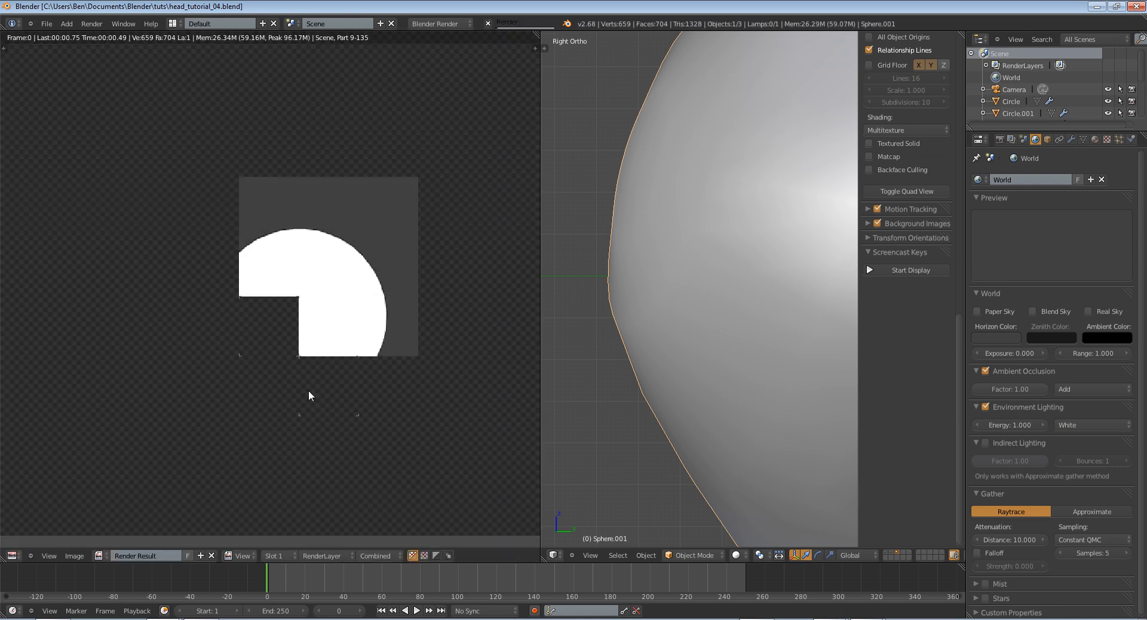
pyautogui.scroll(-3, 373, 300)
pyautogui.scroll(3, 373, 300)
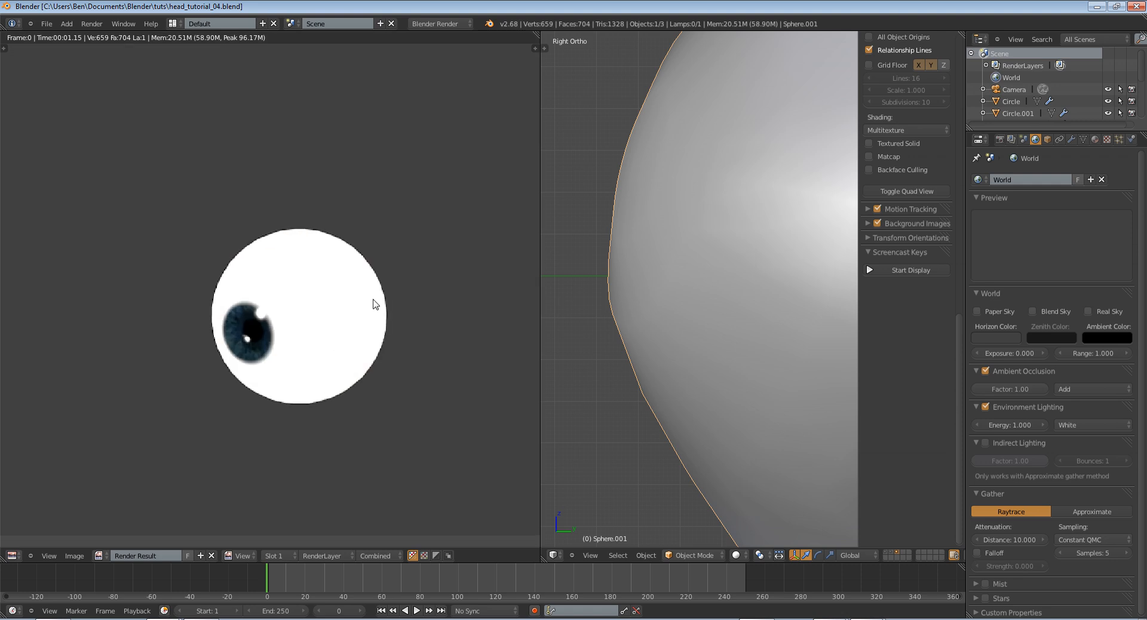
pyautogui.press('Escape')
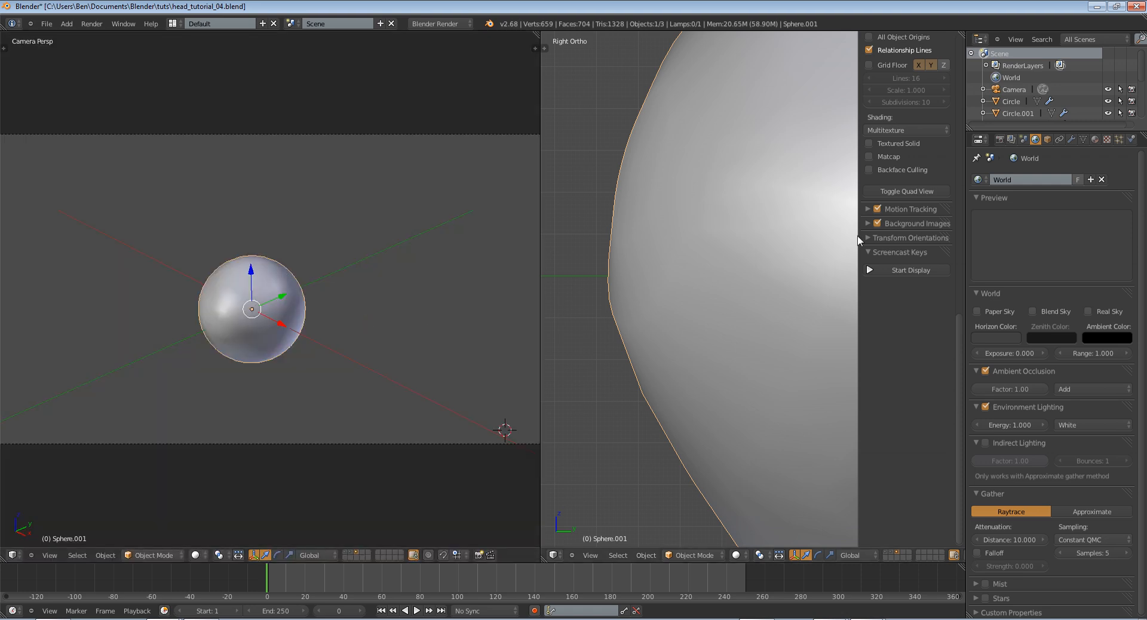
# Switch ambient occlusion to Multiply, check it with a test render, and set its factor to 0.42
pyautogui.click(1095, 140)
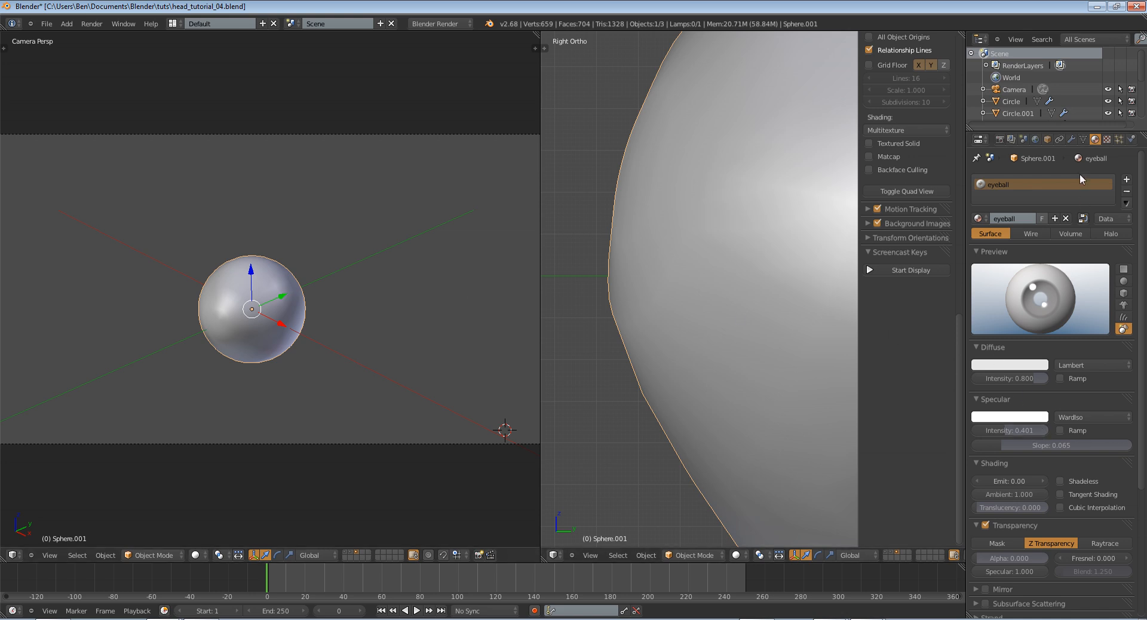
pyautogui.click(1035, 139)
pyautogui.click(1069, 389)
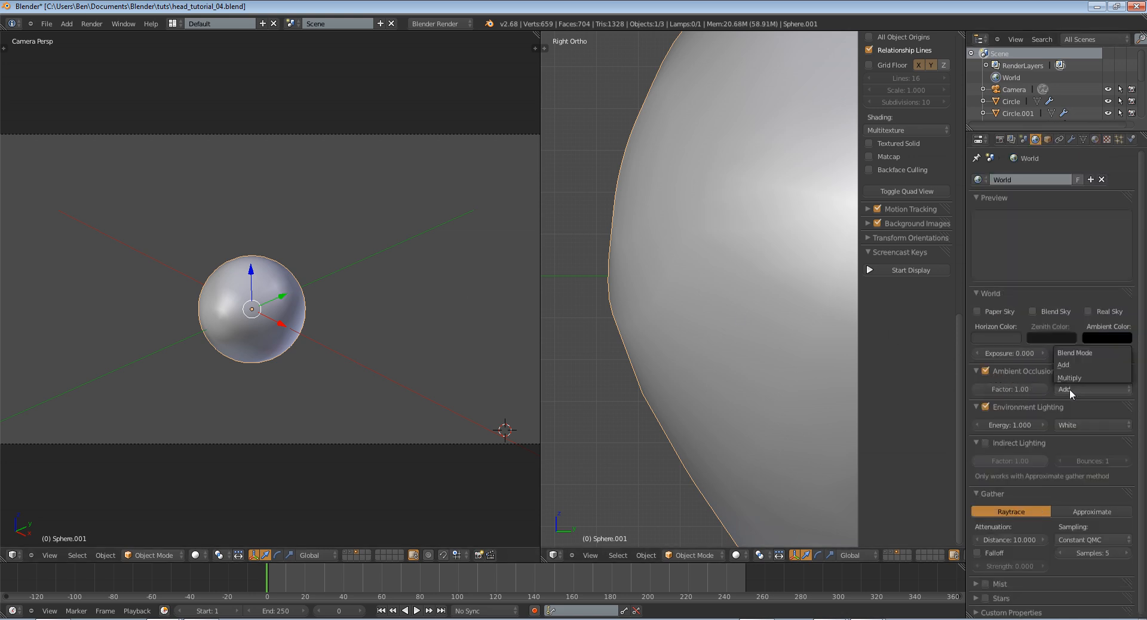
pyautogui.click(1075, 352)
pyautogui.press('F12')
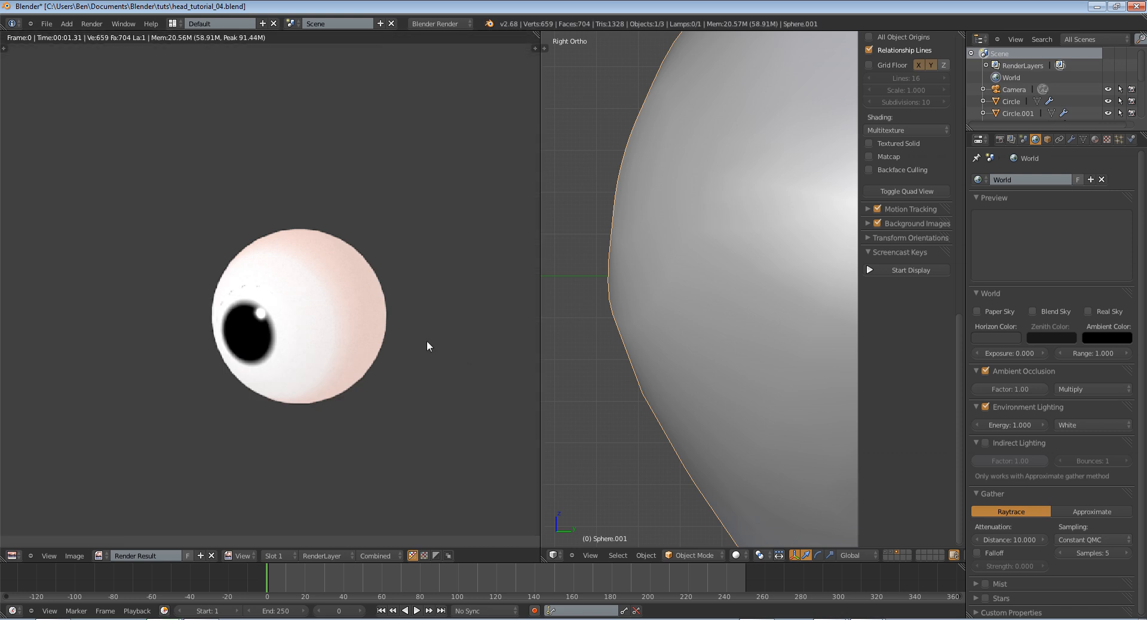
pyautogui.press('Escape')
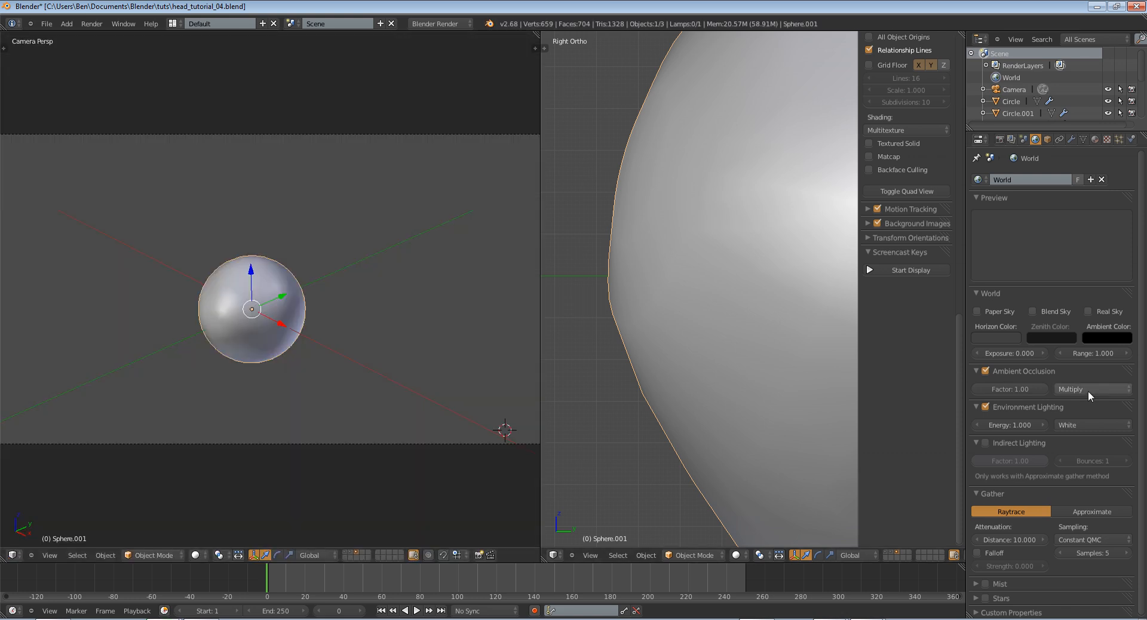
pyautogui.moveTo(1040, 389); pyautogui.dragTo(1000, 394)
# Duplicate the point lamp in top view and place the copy in front of the eyeball on its +X side
pyautogui.press('KP_0')
pyautogui.rightClick(196, 272)
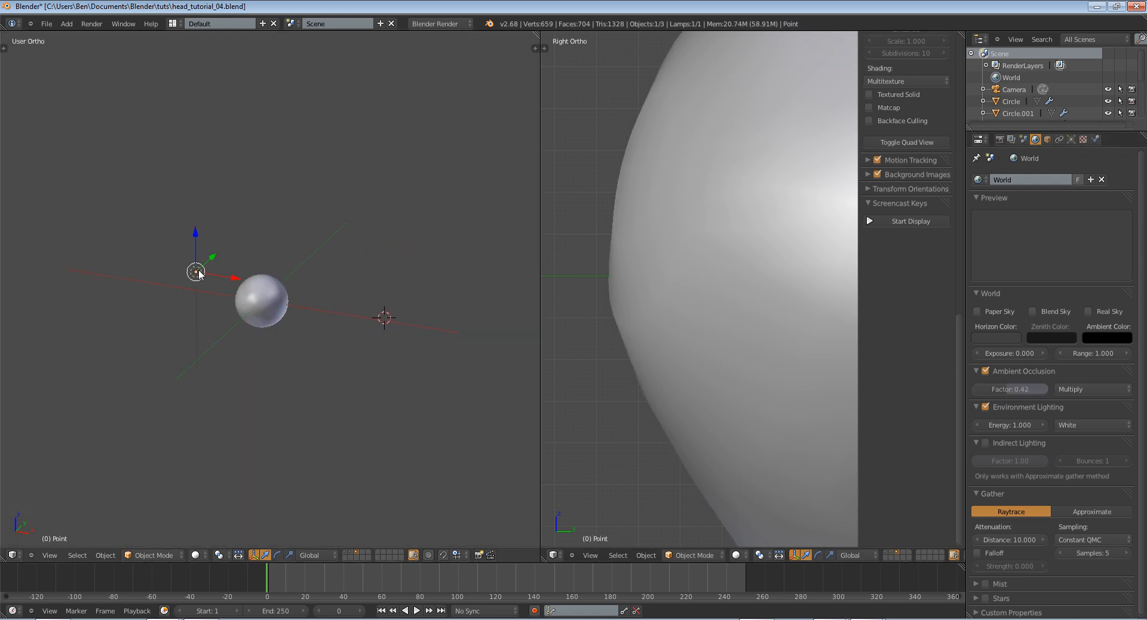
pyautogui.press('KP_7')
pyautogui.hotkey('shift', 'd')
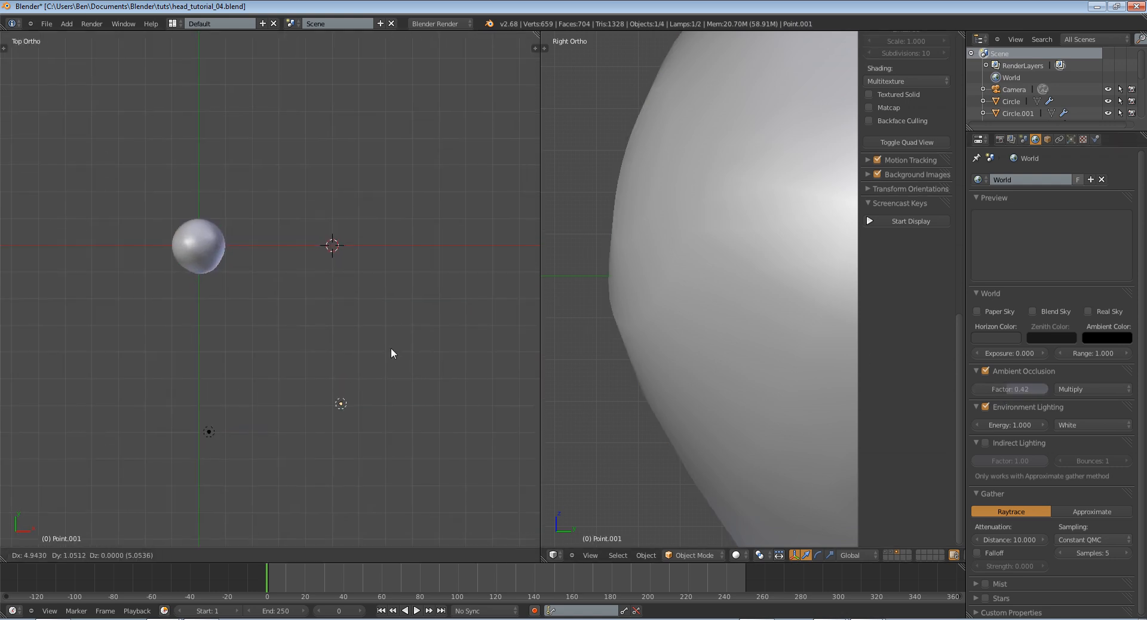
pyautogui.click(394, 314)
# Turn the duplicated lamp into a square Area lamp with size 3.031 and distance 15.952
pyautogui.click(1072, 139)
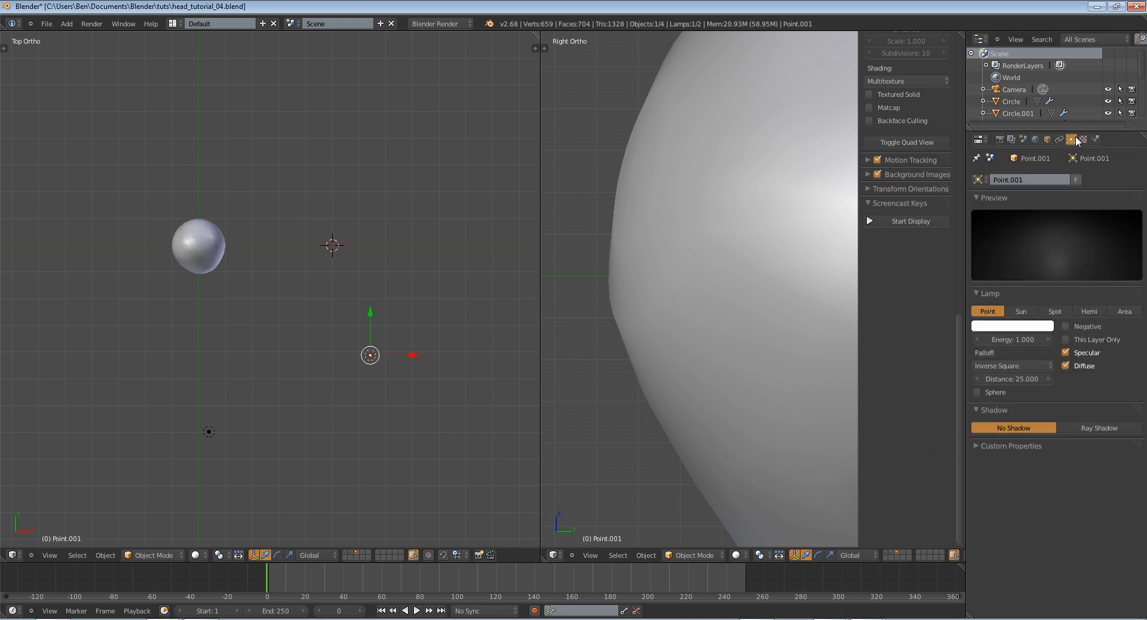
pyautogui.click(1120, 312)
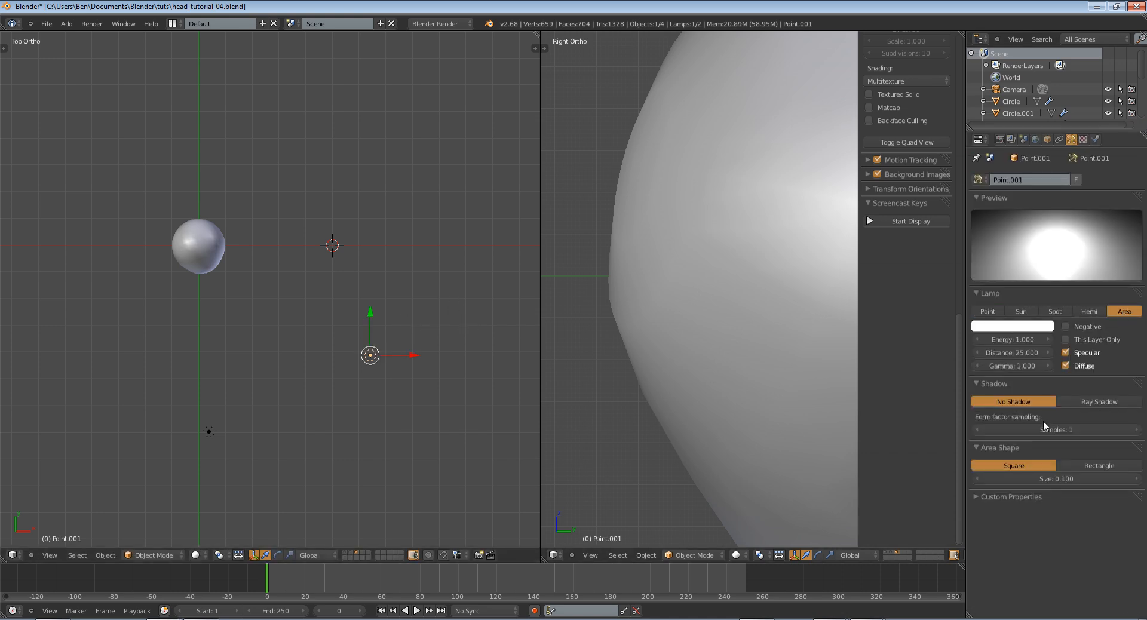
pyautogui.moveTo(382, 263); pyautogui.dragTo(272, 350, button='middle')
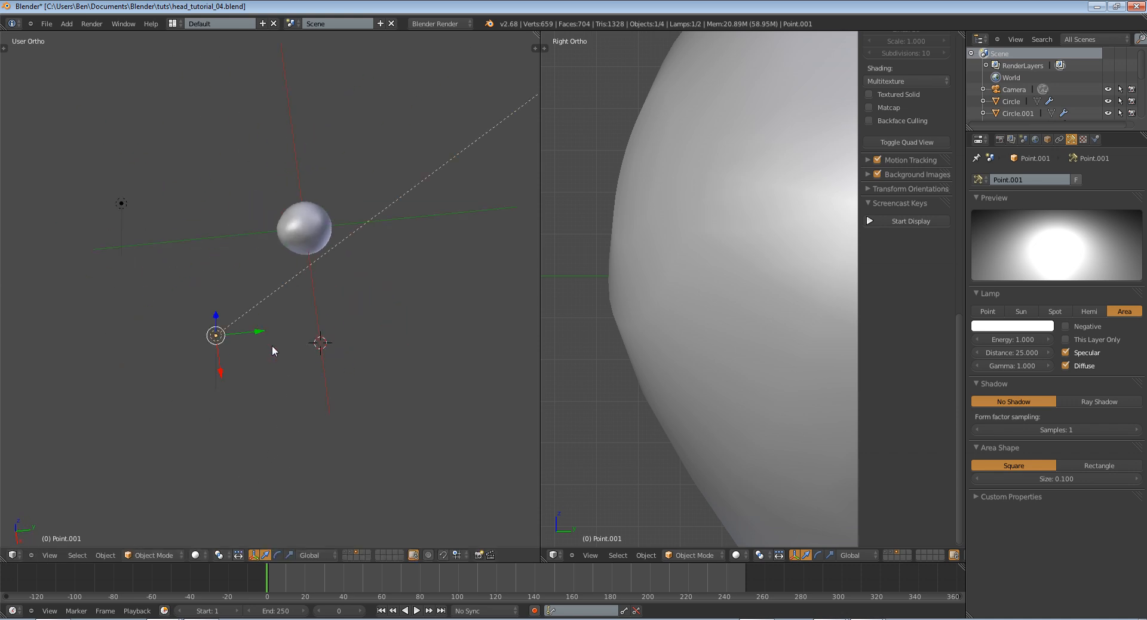
pyautogui.moveTo(349, 343); pyautogui.dragTo(454, 317, button='middle')
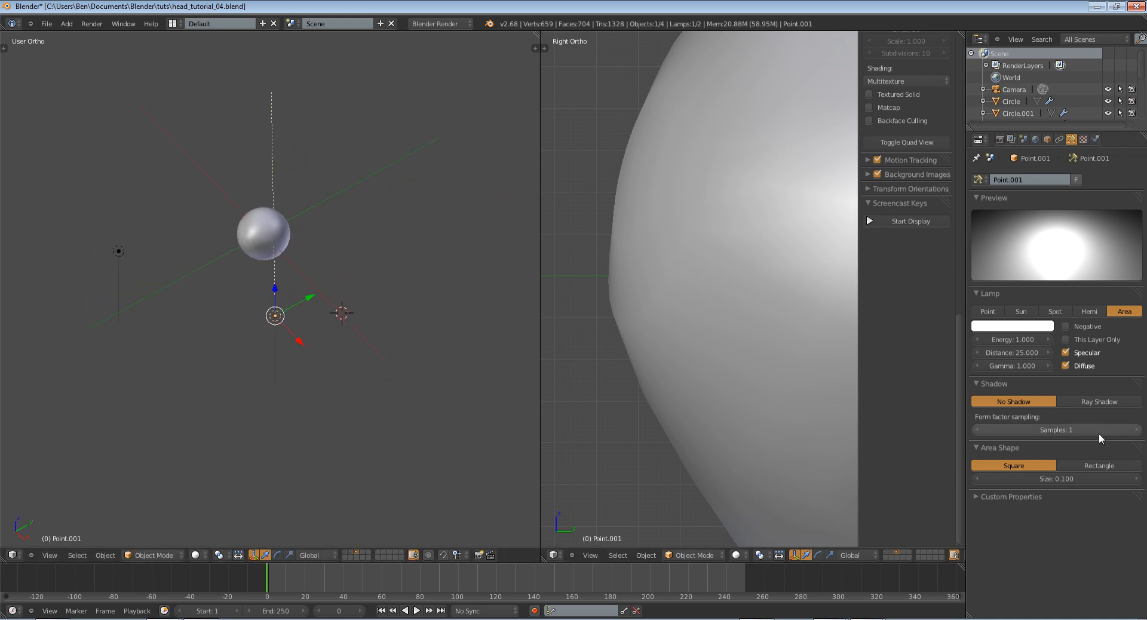
pyautogui.click(1055, 481)
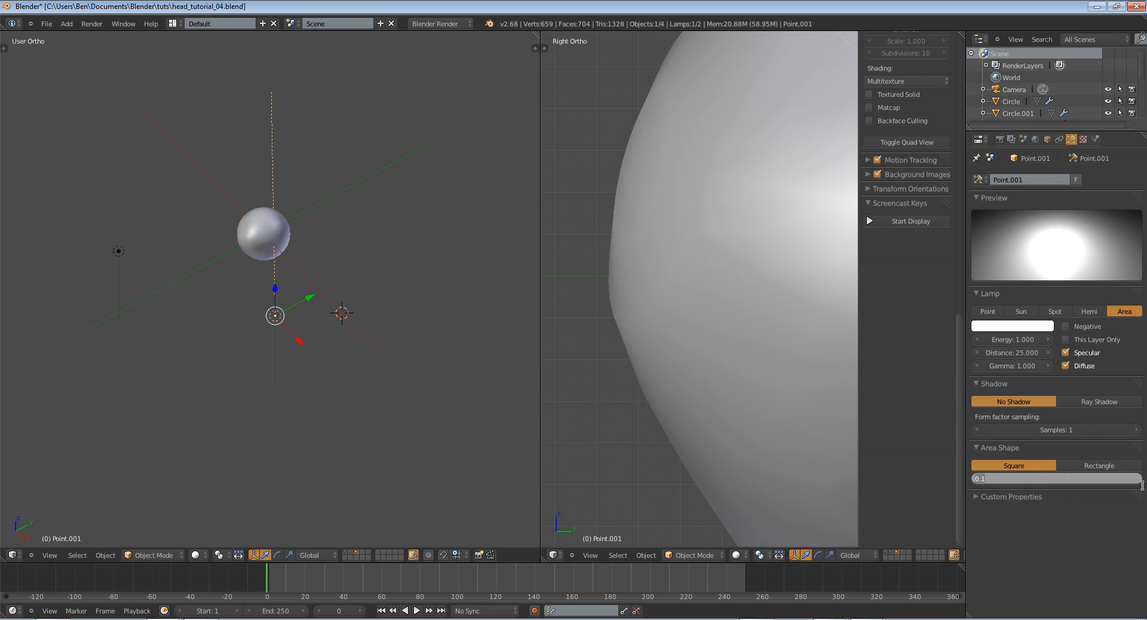
pyautogui.press('Escape')
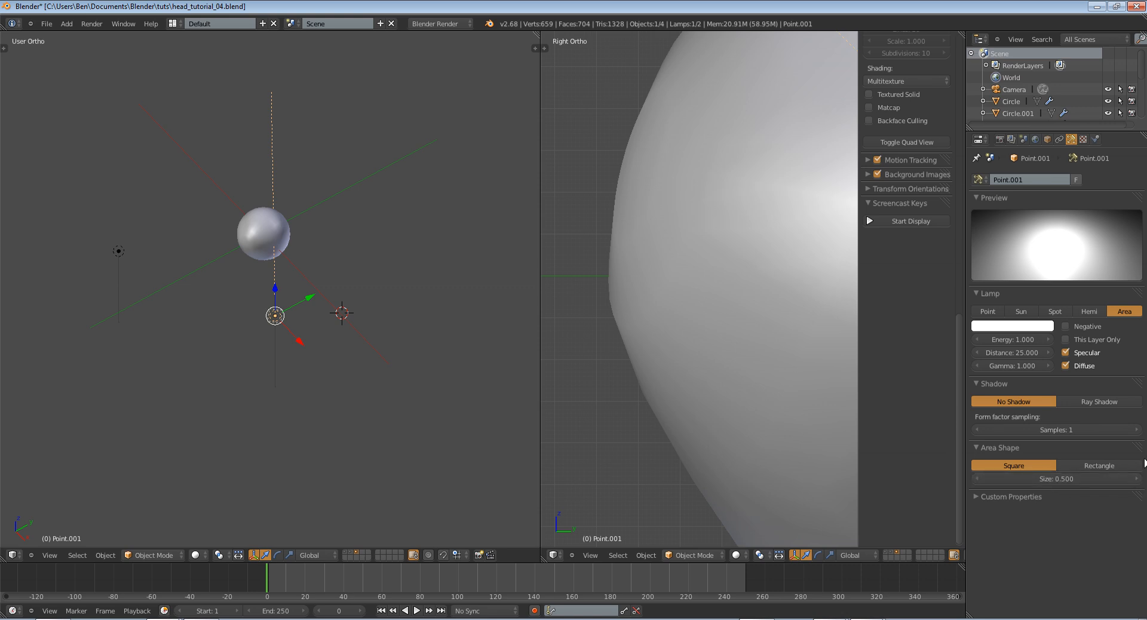
pyautogui.moveTo(1029, 478); pyautogui.dragTo(1091, 477)
pyautogui.moveTo(988, 354); pyautogui.dragTo(956, 363)
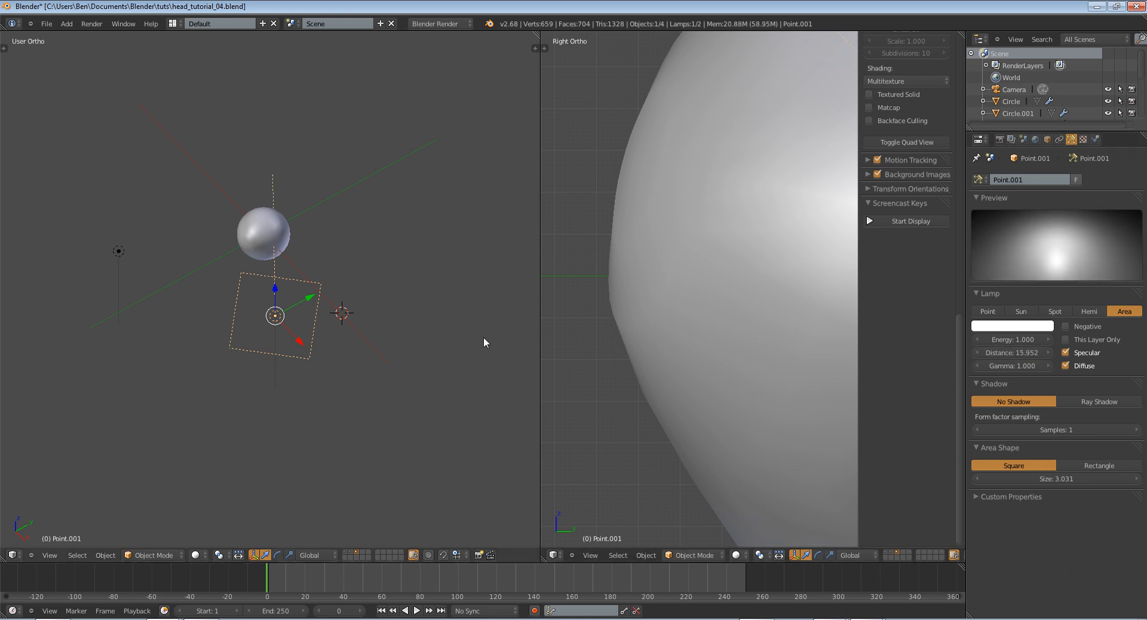
# Select the iris inside the eyeball and examine its material's option and shadow settings
pyautogui.scroll(3, 481, 337)
pyautogui.moveTo(460, 339); pyautogui.dragTo(530, 300, button='middle')
pyautogui.scroll(3, 192, 335)
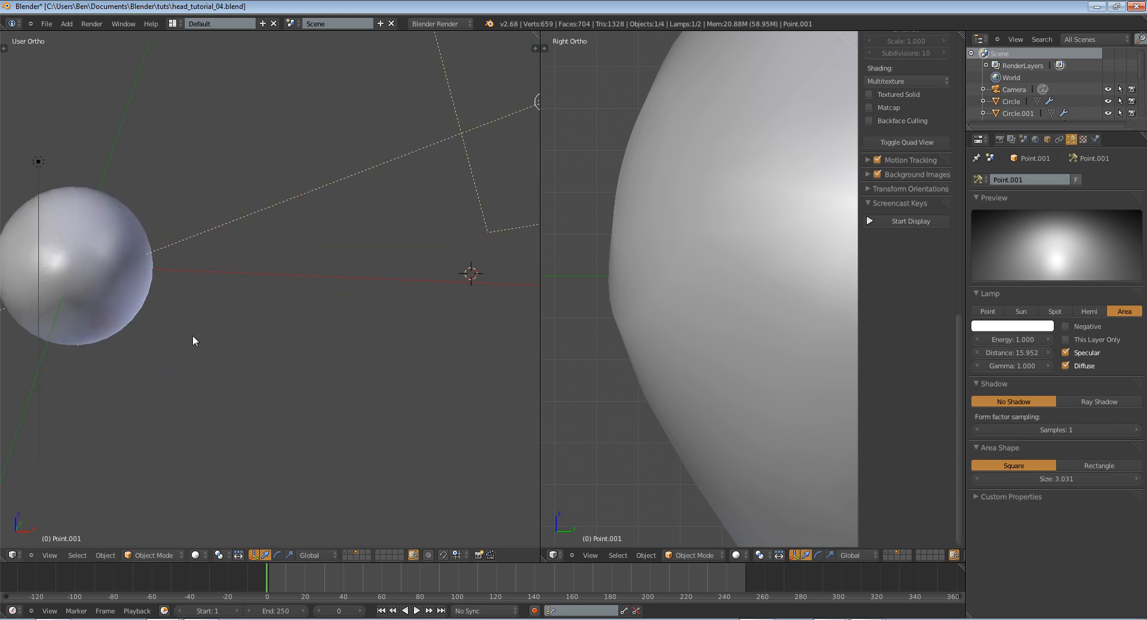
pyautogui.rightClick(85, 261)
pyautogui.press('KP_Decimal')
pyautogui.press('z')
pyautogui.scroll(4, 331, 256)
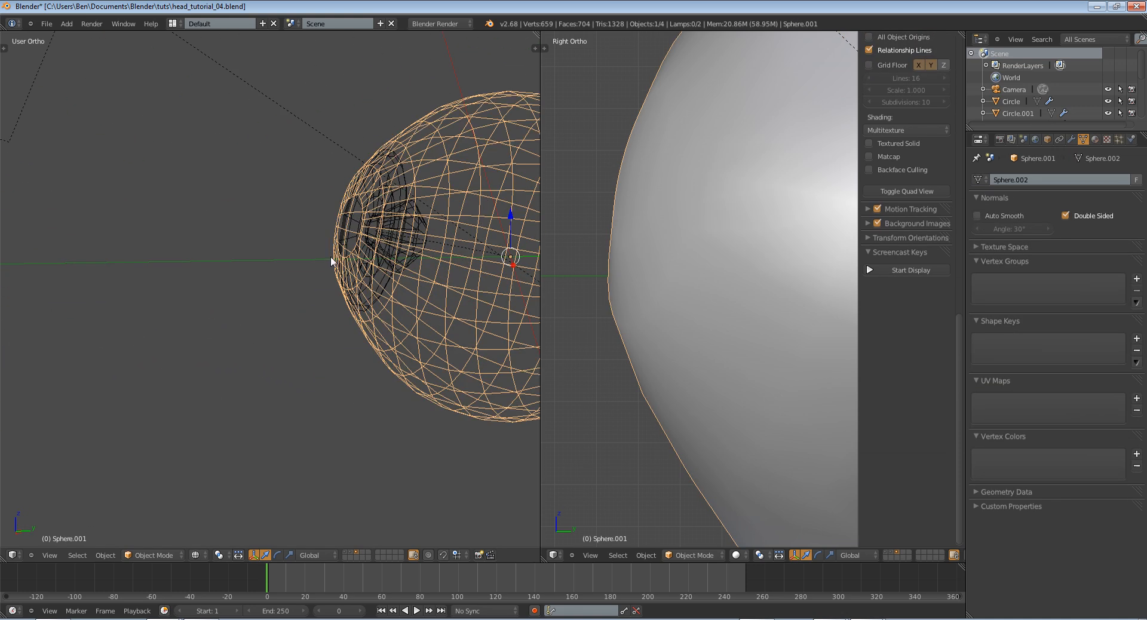
pyautogui.rightClick(406, 269)
pyautogui.press('z')
pyautogui.click(1095, 139)
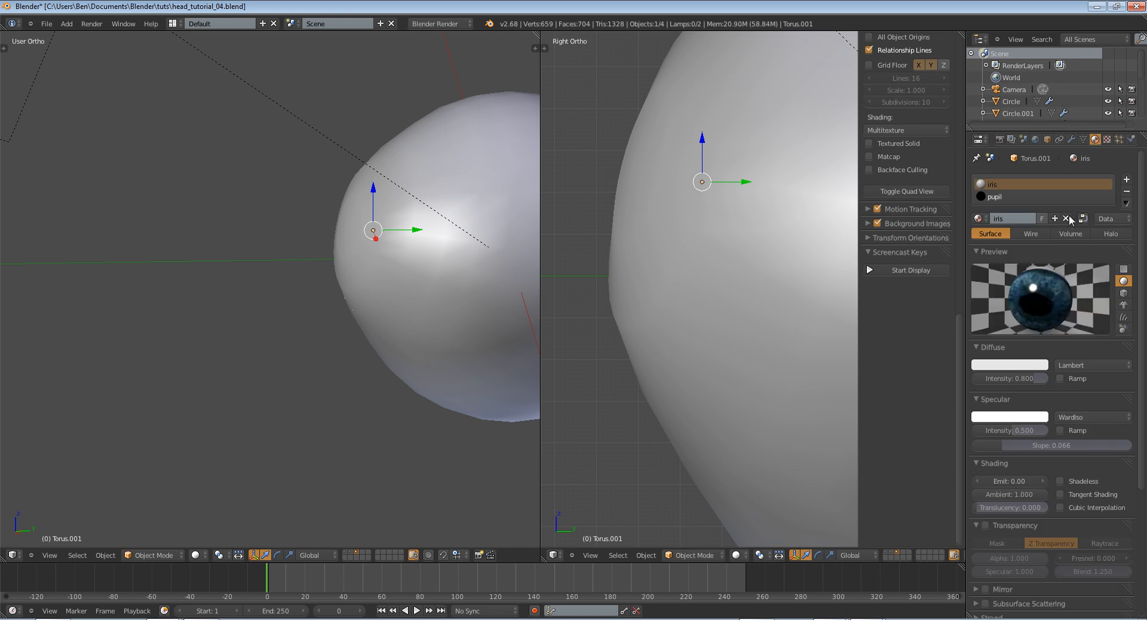
pyautogui.scroll(-6, 1068, 299)
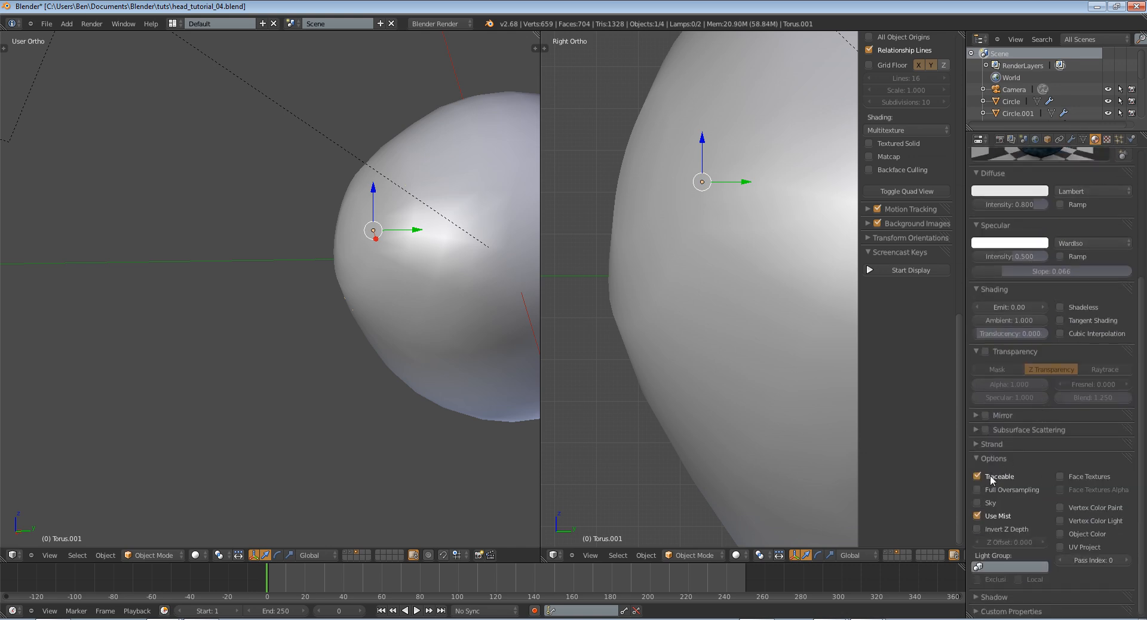
pyautogui.click(1014, 598)
pyautogui.scroll(-2, 1014, 597)
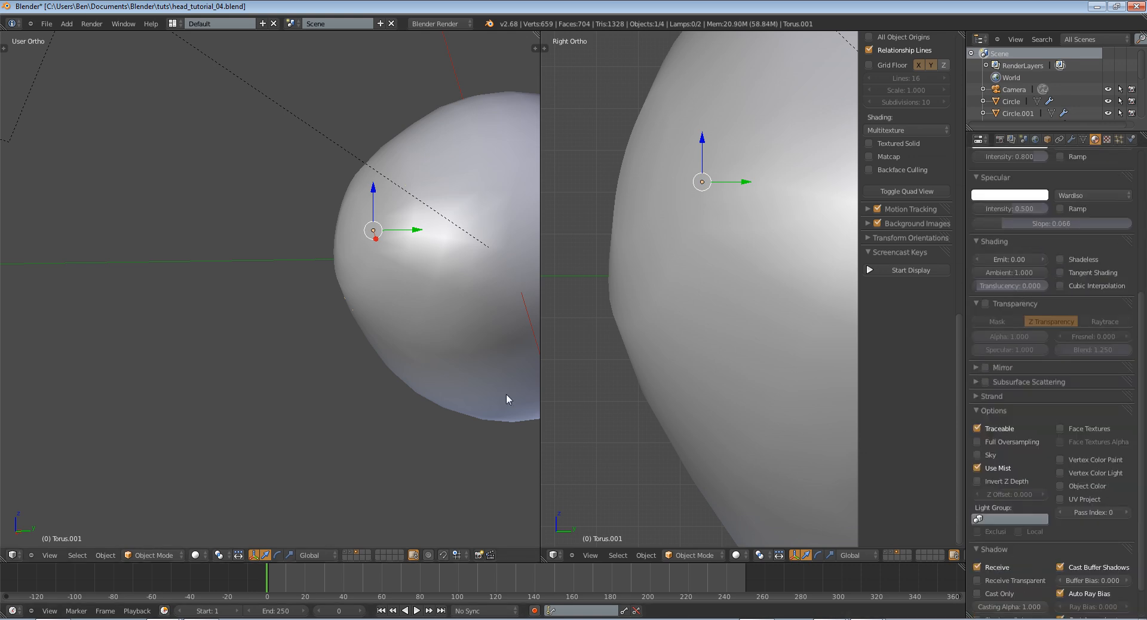
# Select the eyeball to examine its material settings and its position relative to the lamps
pyautogui.rightClick(415, 256)
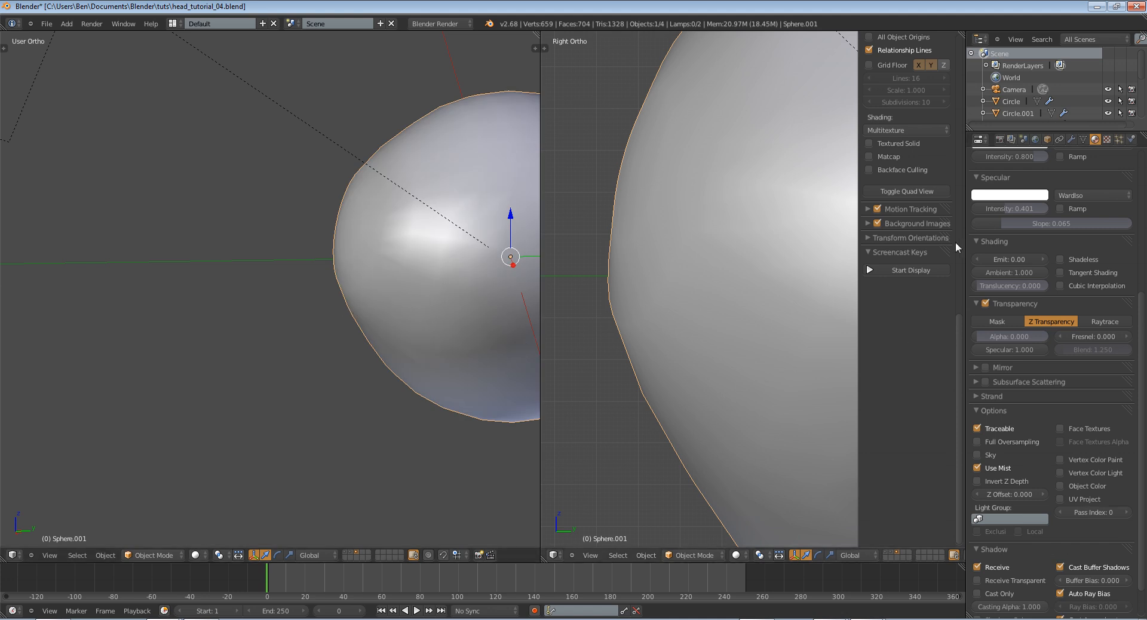
pyautogui.scroll(-5, 382, 321)
pyautogui.moveTo(380, 309); pyautogui.dragTo(418, 308, button='middle')
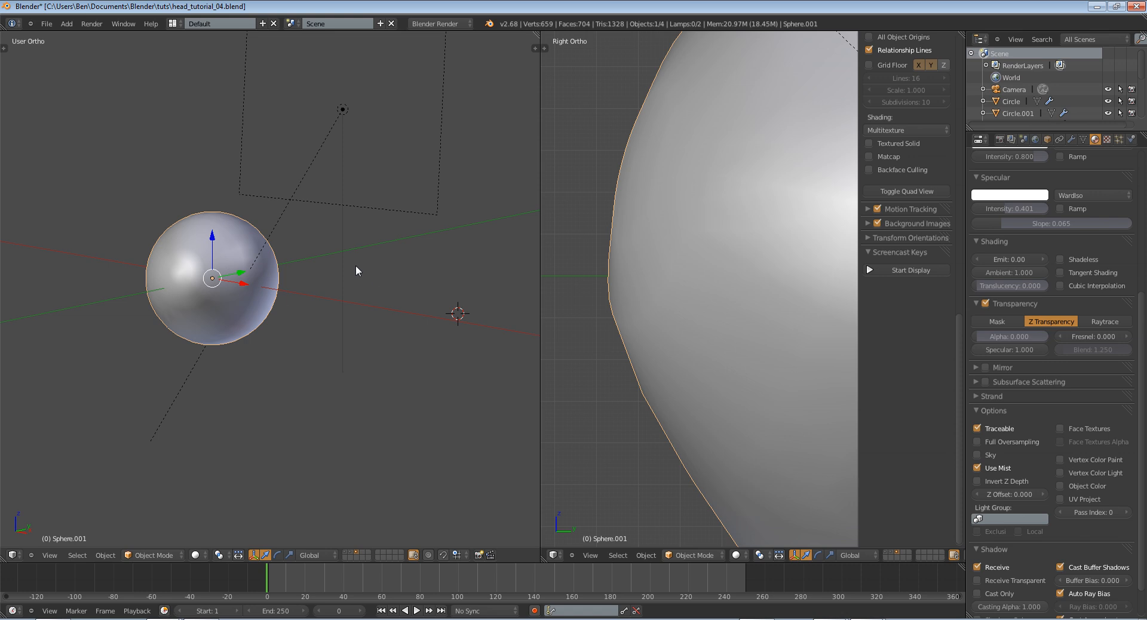
# Render a test image of the eyeball and examine the iris and white up close
pyautogui.press('F12')
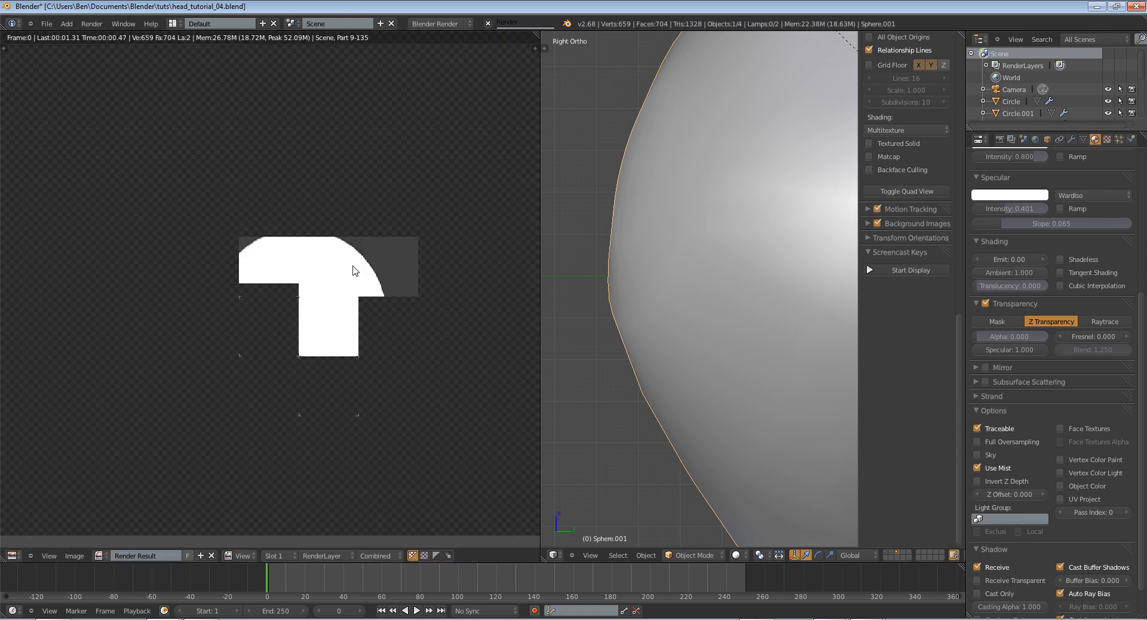
pyautogui.scroll(3, 340, 282)
pyautogui.scroll(-3, 341, 281)
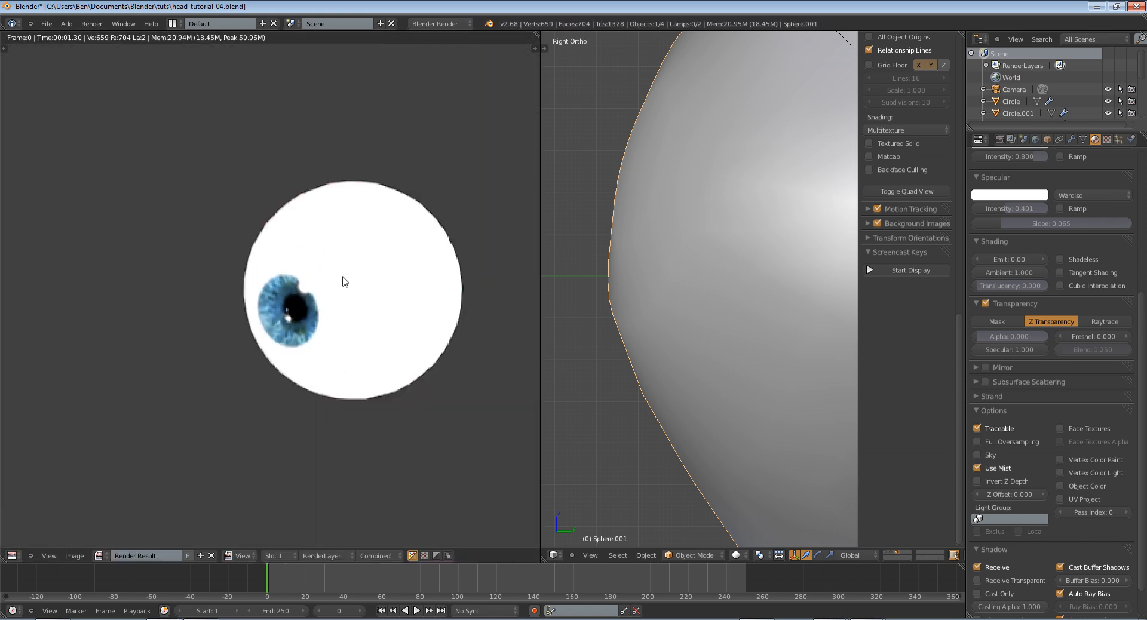
pyautogui.press('Escape')
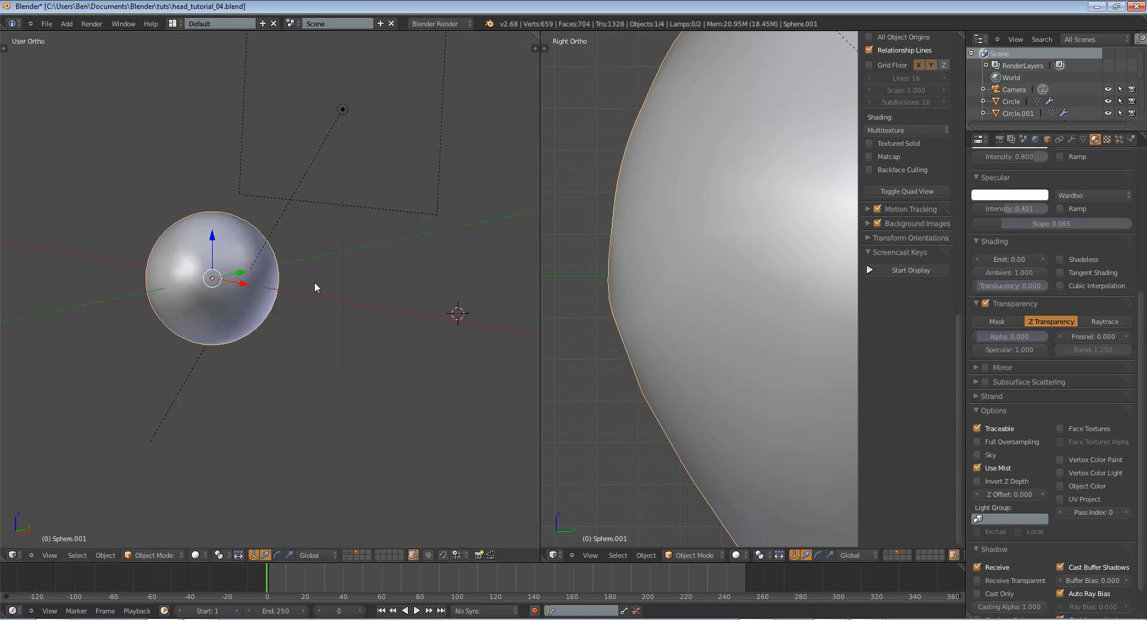
# Select the iris inside the eyeball in front view and examine its material settings
pyautogui.press('KP_1')
pyautogui.press('z')
pyautogui.rightClick(138, 323)
pyautogui.press('z')
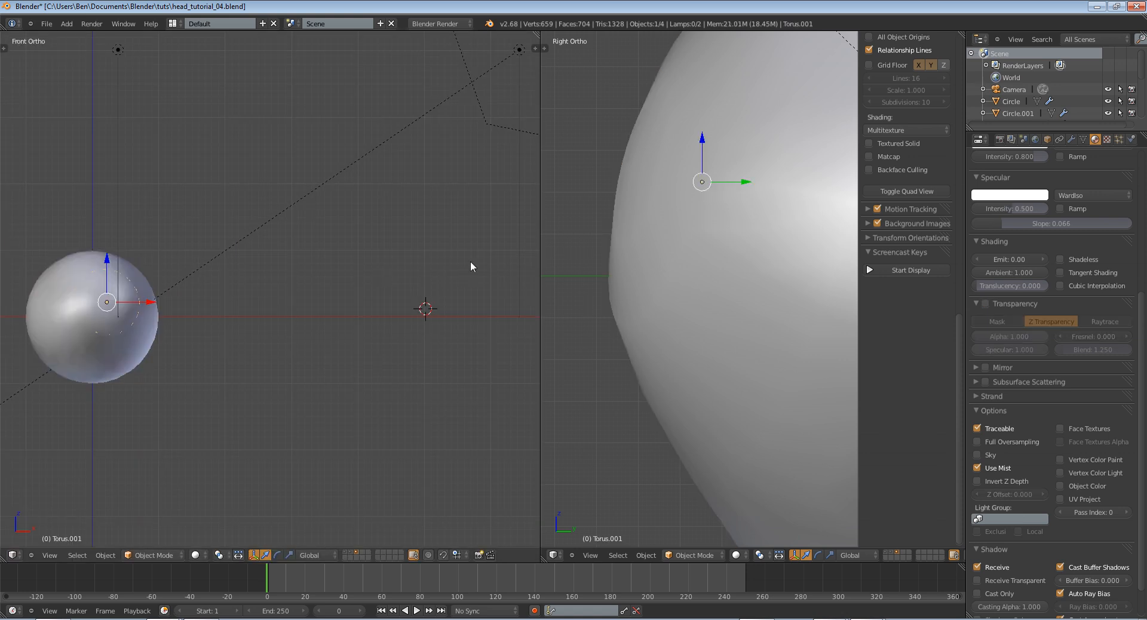
pyautogui.scroll(3, 1096, 183)
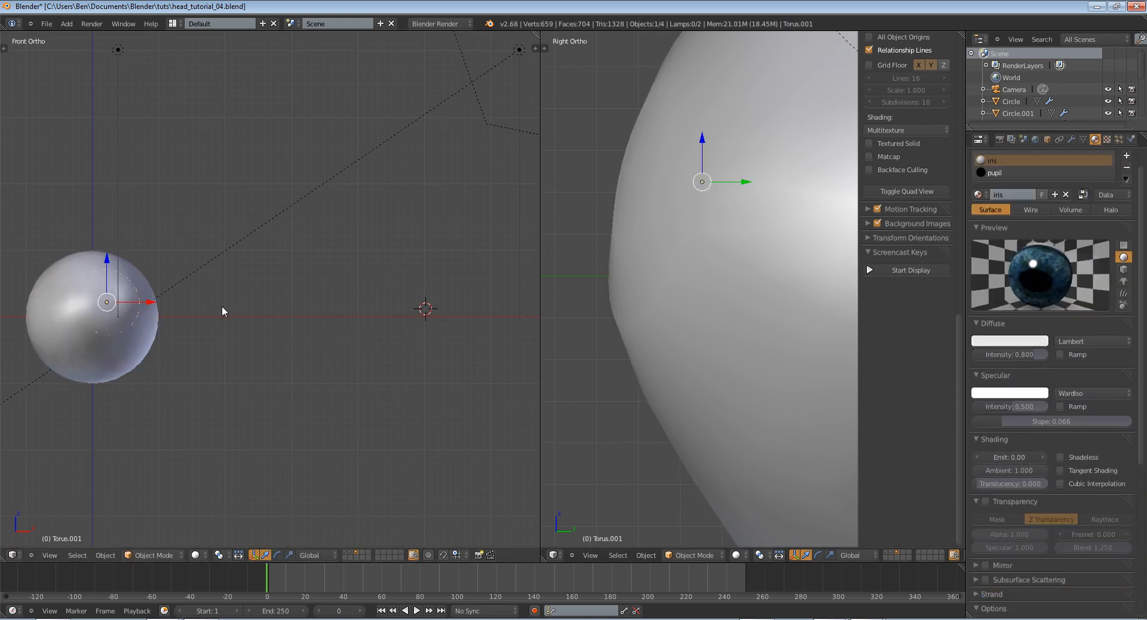
# Move the transparent black ramp stop of the eyeball's eye-blend texture to position 0.413 and run a test render
pyautogui.rightClick(65, 274)
pyautogui.press('z')
pyautogui.press('z')
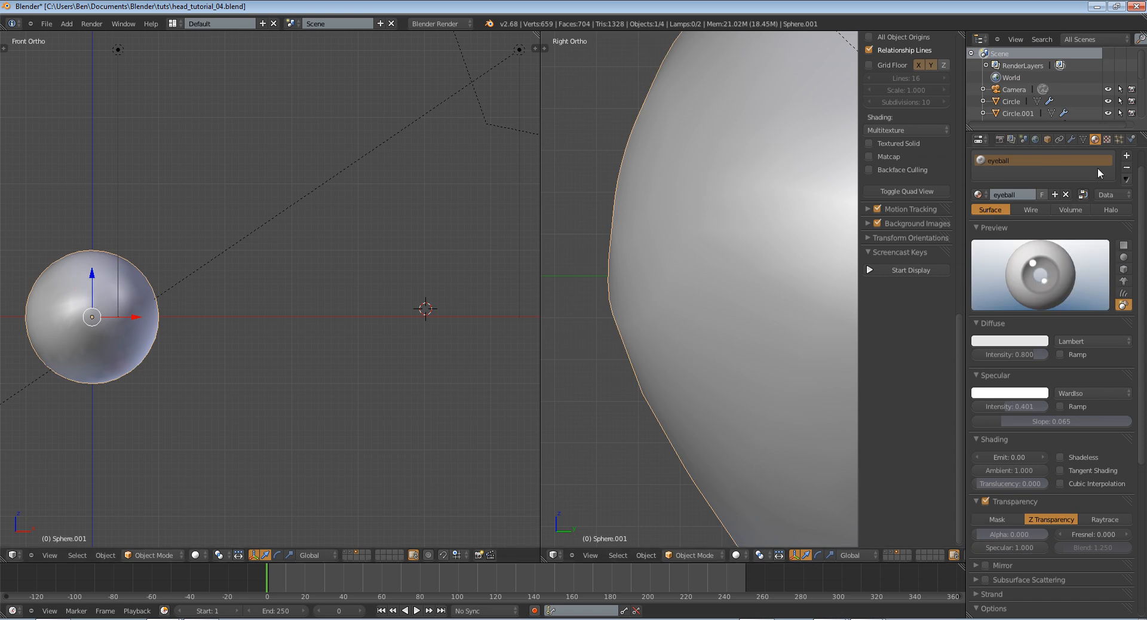
pyautogui.click(1107, 139)
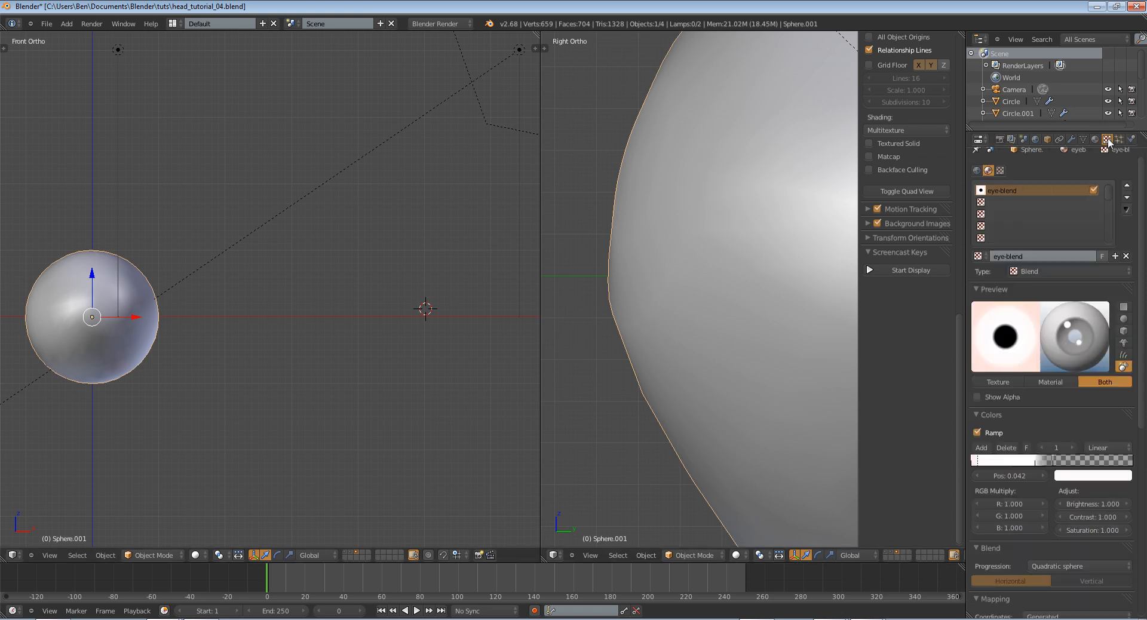
pyautogui.keyDown('ctrl'); pyautogui.click(1040, 461); pyautogui.keyUp('ctrl')
pyautogui.moveTo(1038, 461); pyautogui.dragTo(1036, 462)
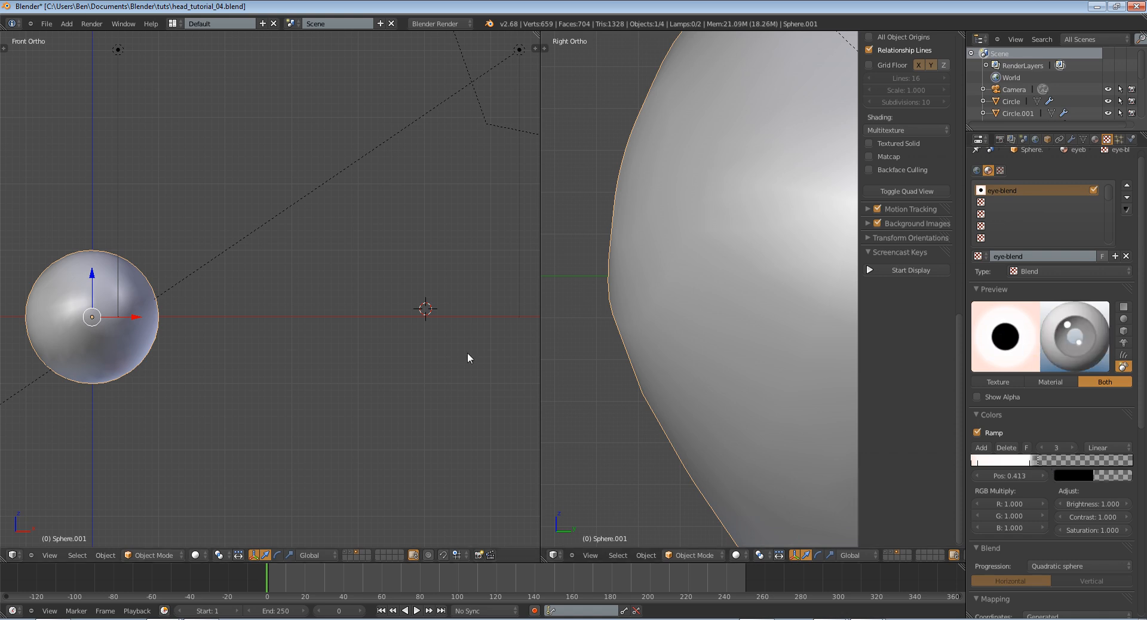
pyautogui.press('F12')
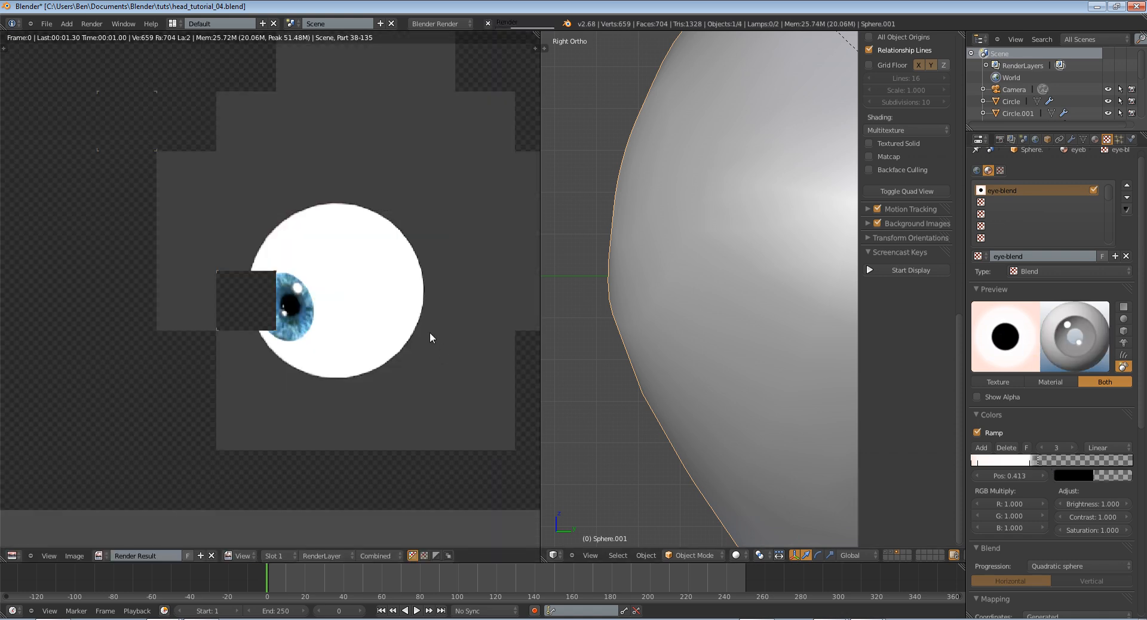
pyautogui.press('Escape')
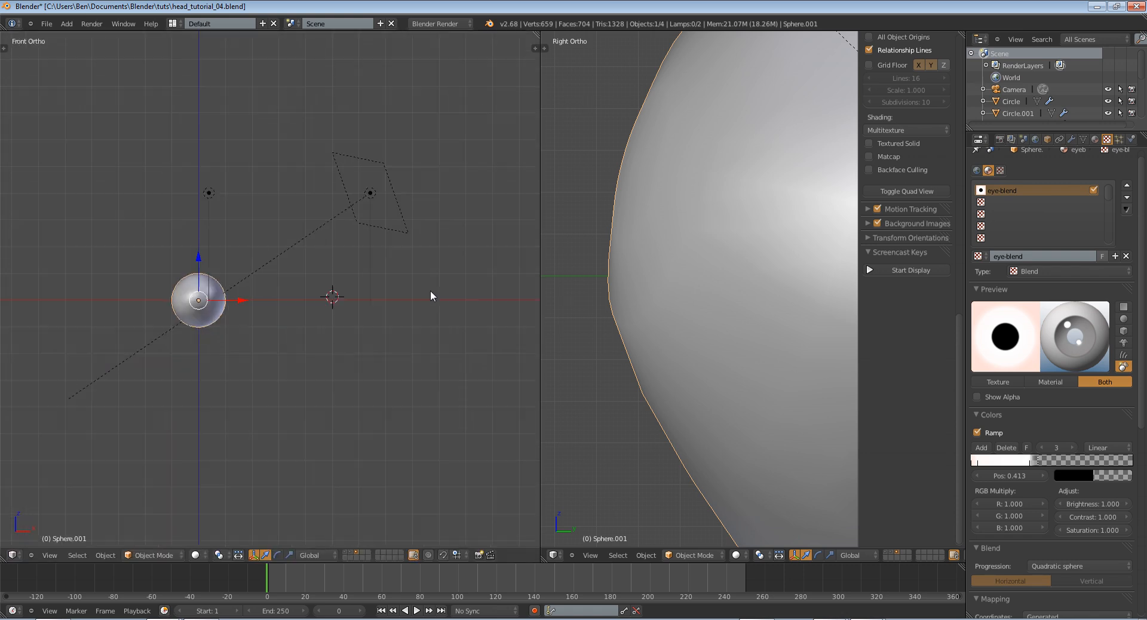
# Turn off the world's Ambient Occlusion and Environment Lighting, test rendering the eyeball after each change
pyautogui.click(1035, 140)
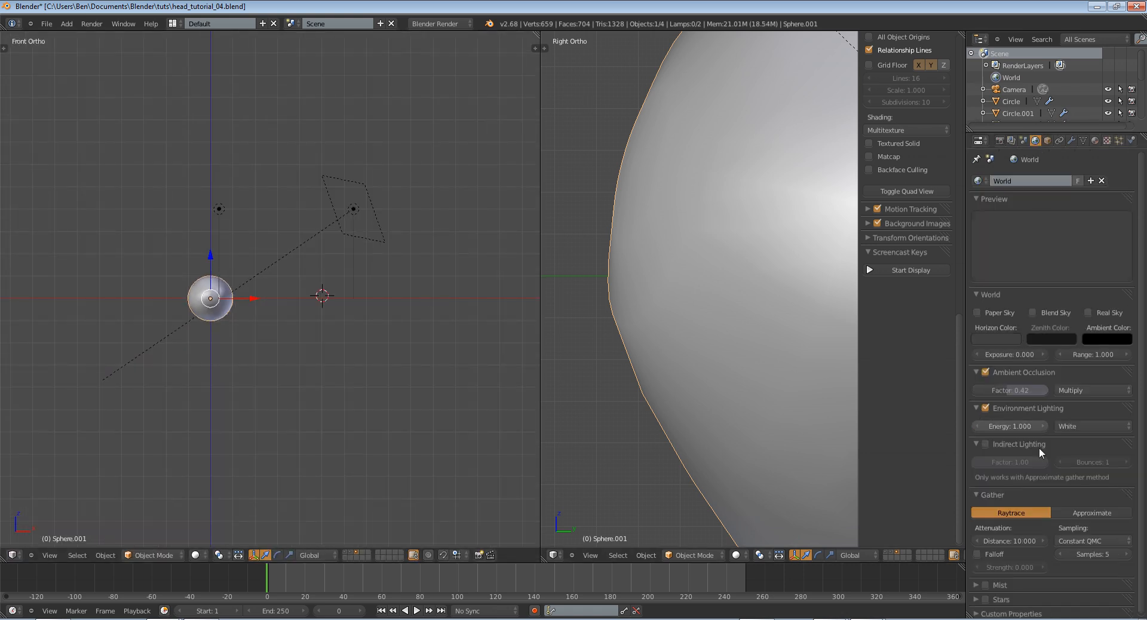
pyautogui.click(986, 372)
pyautogui.press('F12')
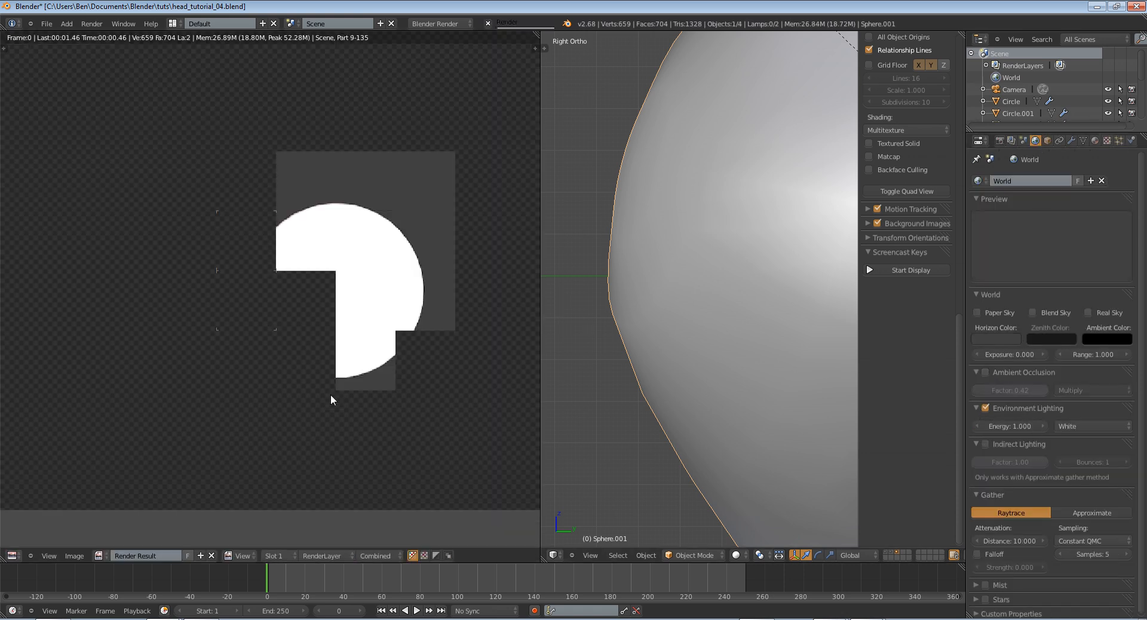
pyautogui.press('Escape')
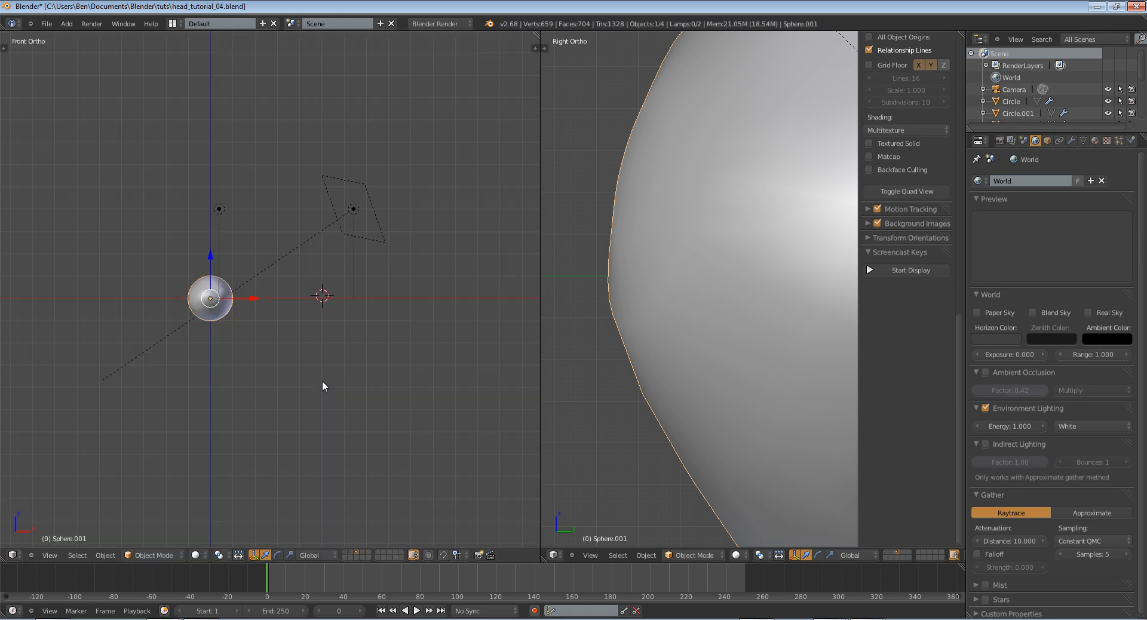
pyautogui.click(985, 408)
pyautogui.press('F12')
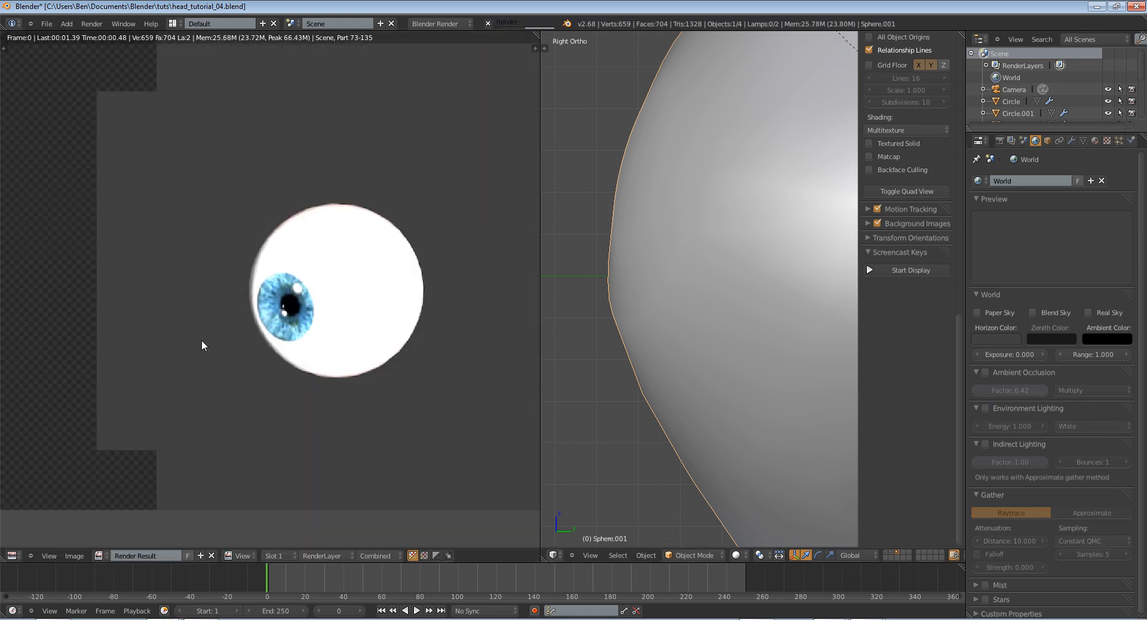
pyautogui.press('Escape')
# Reduce the area lamp's distance to 2.640 and check the eyeball's brightness in a test render
pyautogui.rightClick(310, 250)
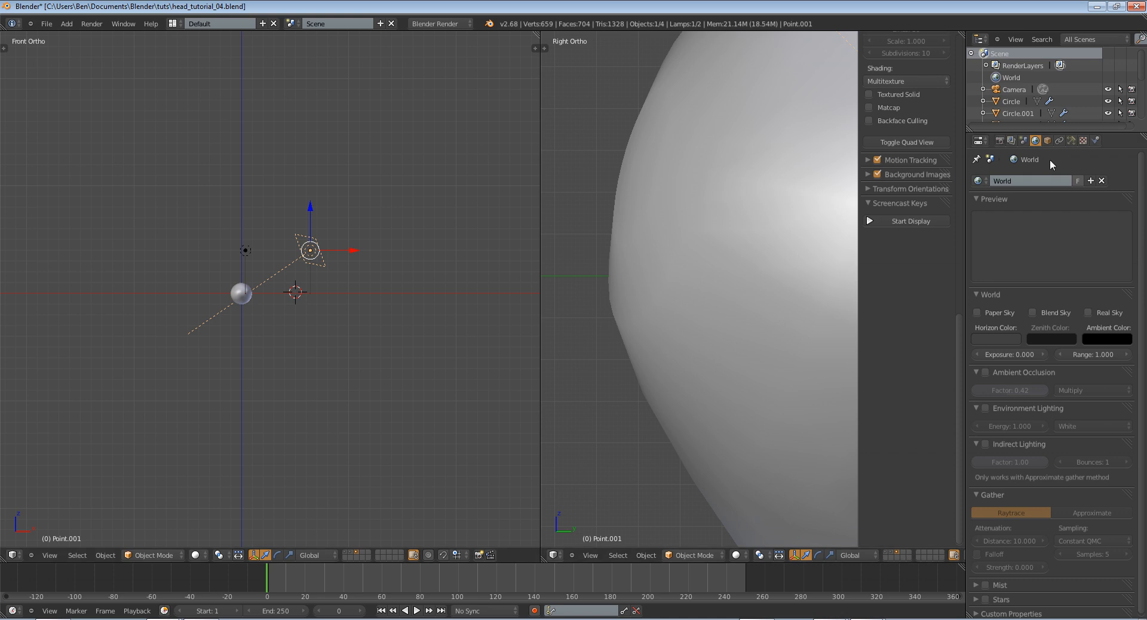
pyautogui.click(1071, 140)
pyautogui.moveTo(1010, 353); pyautogui.dragTo(942, 360)
pyautogui.press('F12')
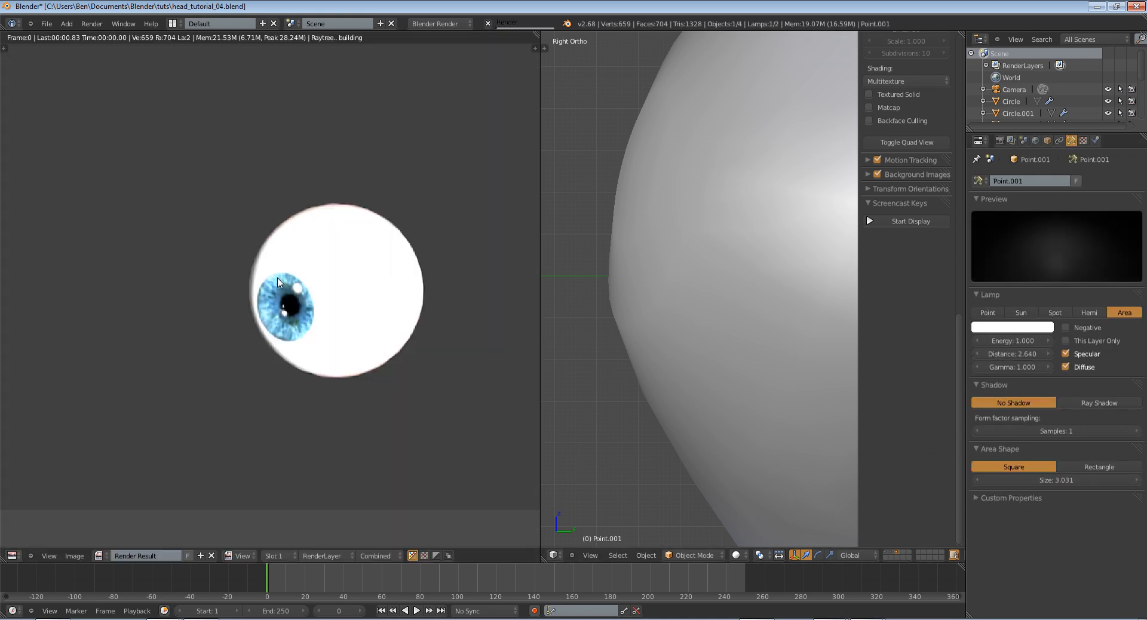
pyautogui.scroll(2, 285, 275)
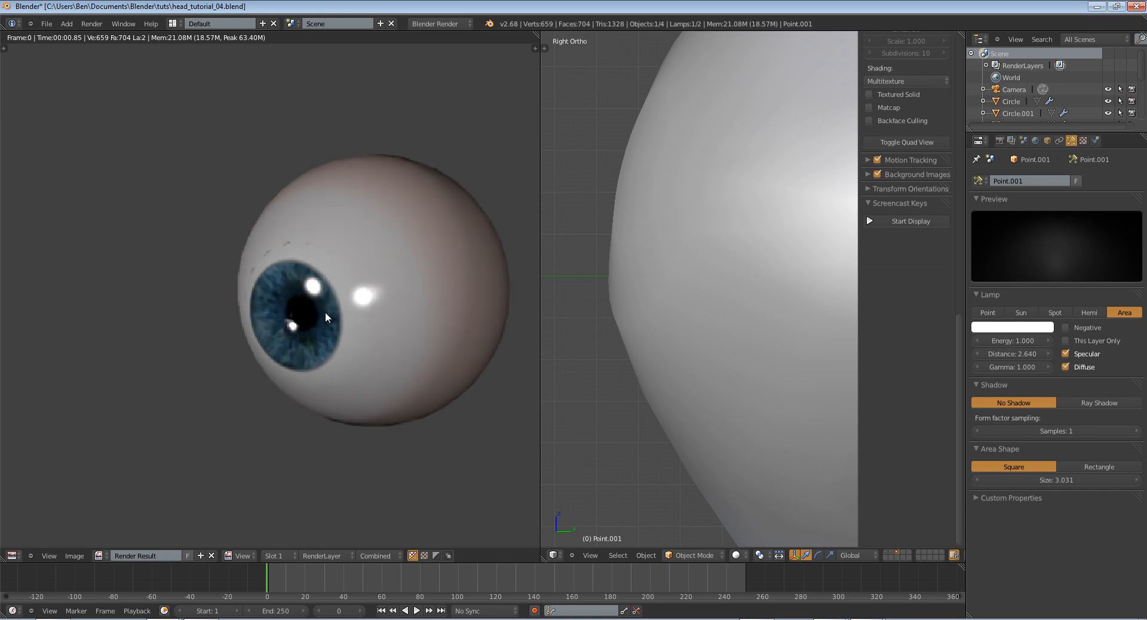
pyautogui.press('Escape')
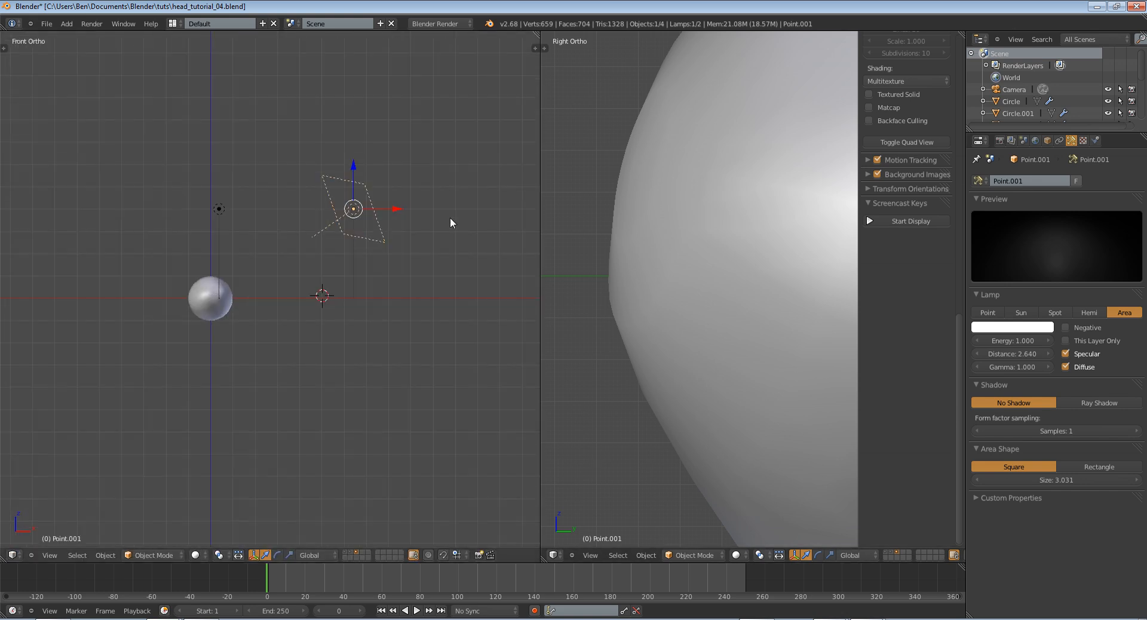
# Reopen the last render result, inspect the area around the iris up close, and return to the 3D view
pyautogui.click(13, 555)
pyautogui.click(42, 468)
pyautogui.scroll(1, 337, 351)
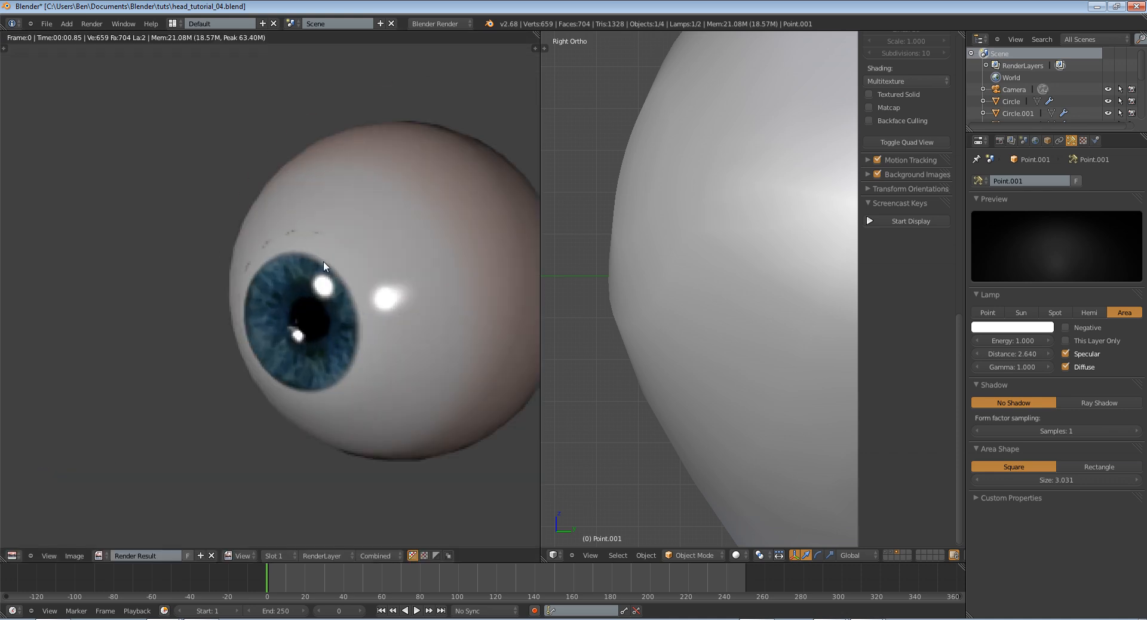
pyautogui.scroll(3, 288, 316)
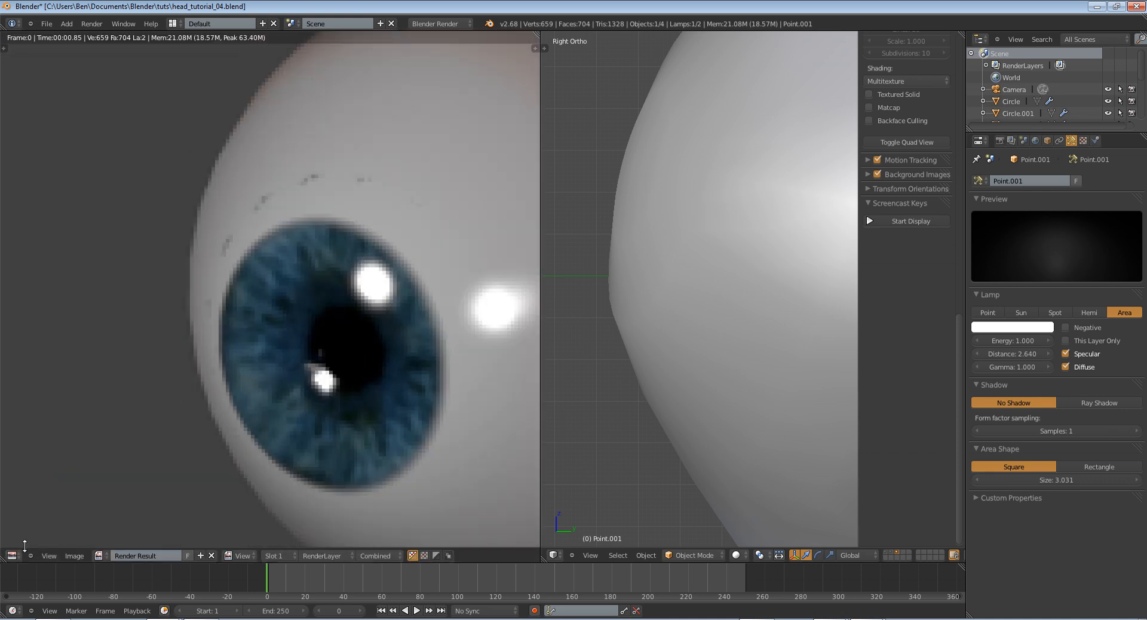
pyautogui.click(12, 555)
pyautogui.click(33, 544)
pyautogui.scroll(3, 142, 346)
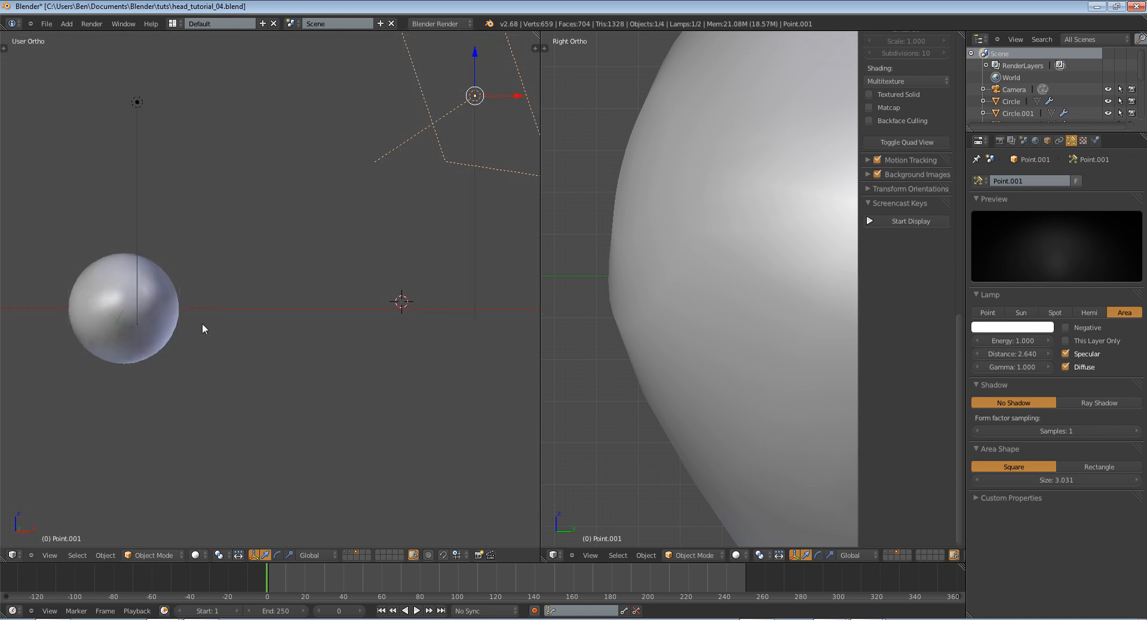
# Select the iris inside the eyeball and scale it down slightly to about 0.99
pyautogui.moveTo(202, 324); pyautogui.dragTo(166, 342, button='middle')
pyautogui.press('z')
pyautogui.rightClick(69, 232)
pyautogui.press('z')
pyautogui.rightClick(70, 231)
pyautogui.press('z')
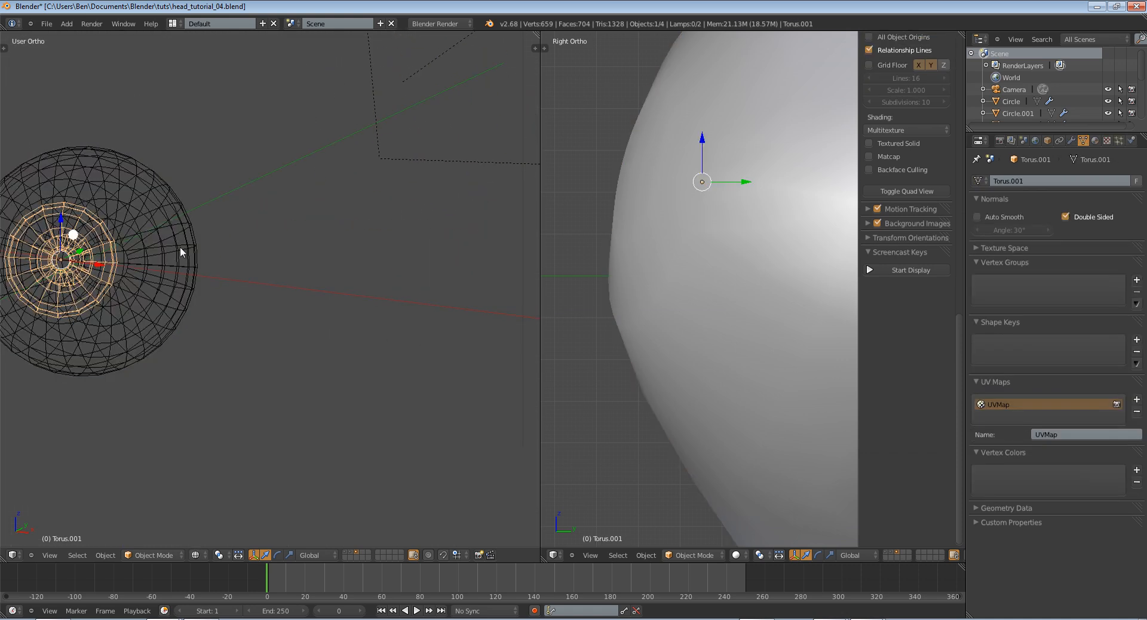
pyautogui.press('z')
pyautogui.press('s')
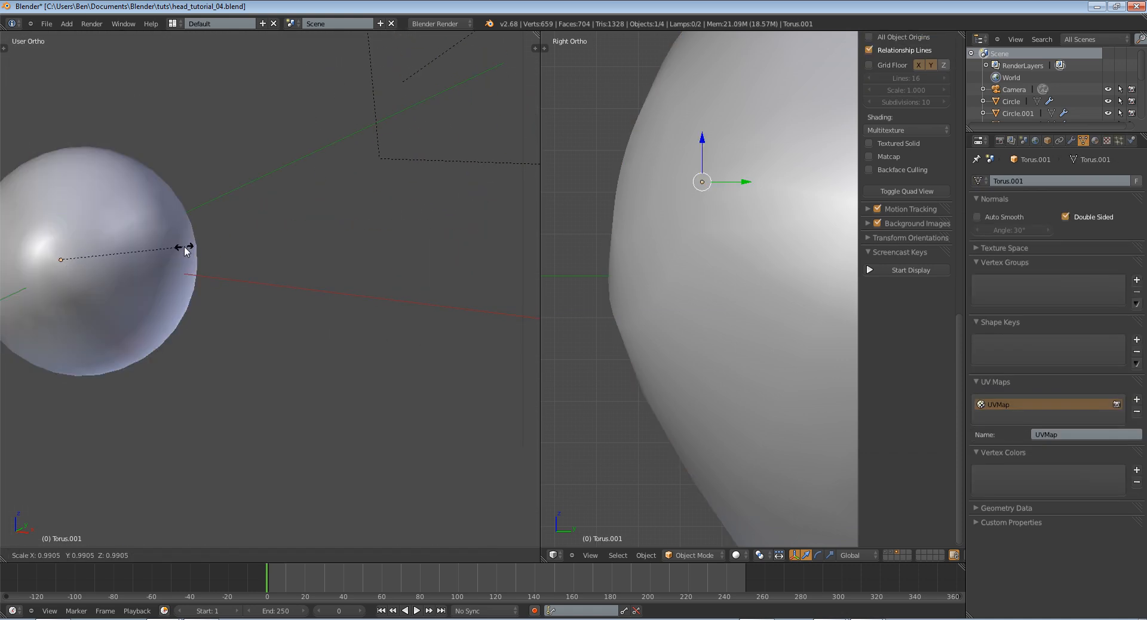
pyautogui.click(184, 247)
pyautogui.press('z')
pyautogui.press('a')
pyautogui.press('z')
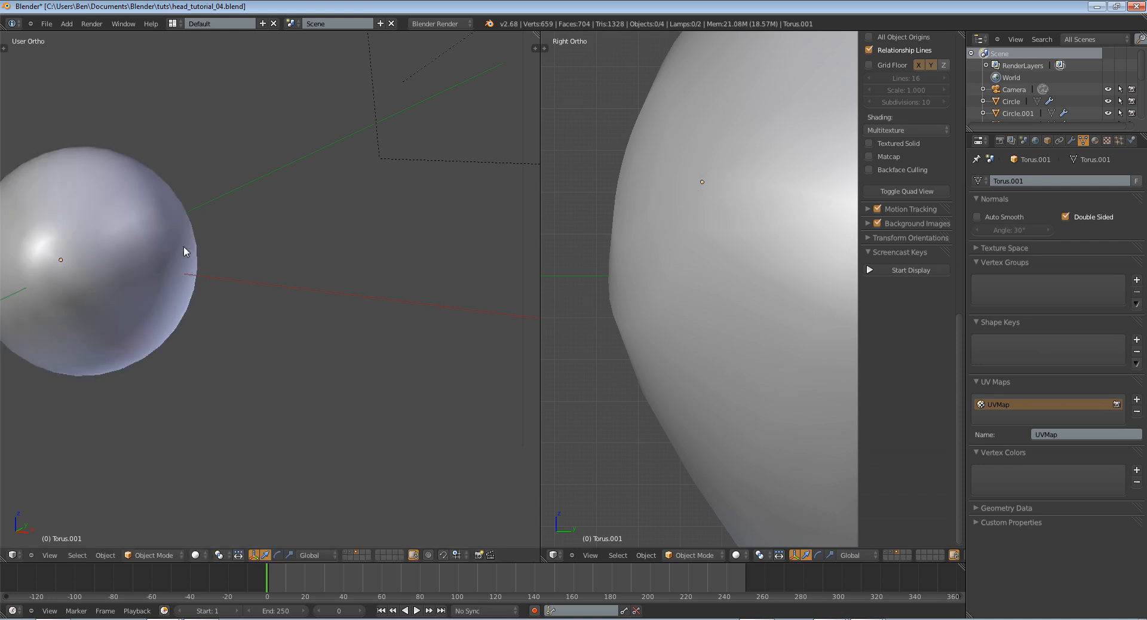
# Select the iris again and set its material's Emit value to 1
pyautogui.rightClick(92, 221)
pyautogui.press('z')
pyautogui.rightClick(90, 224)
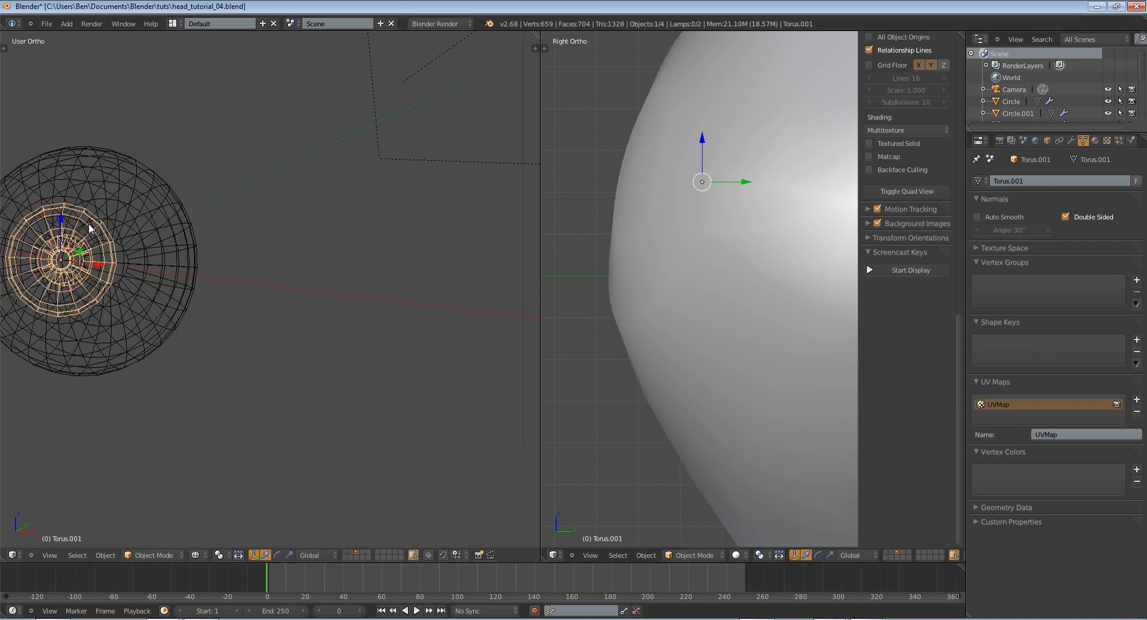
pyautogui.press('z')
pyautogui.click(1095, 141)
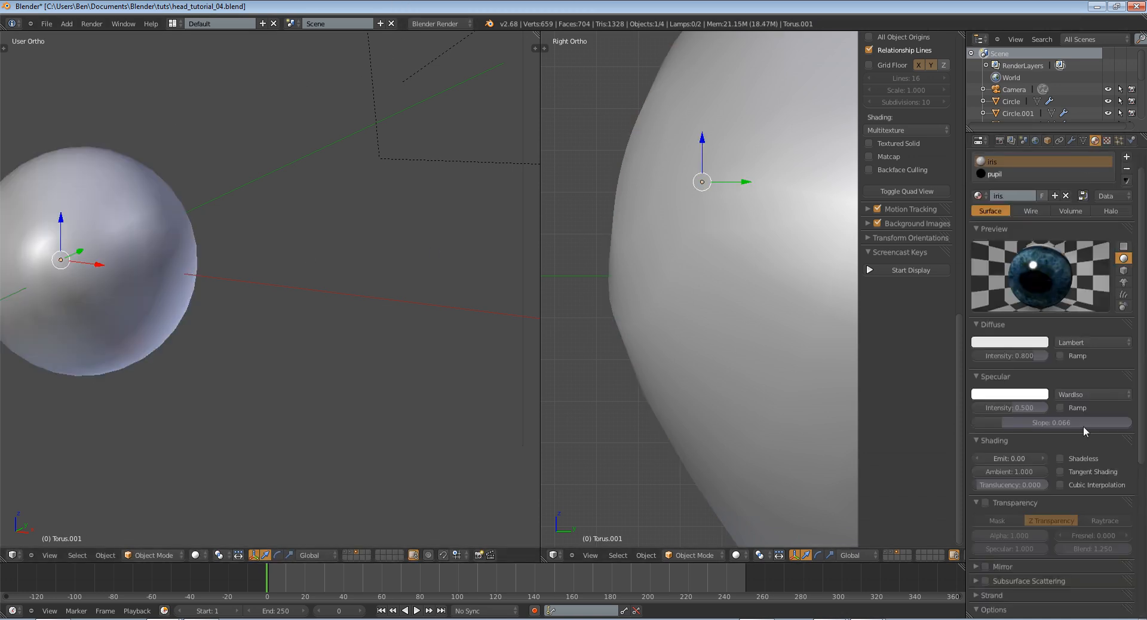
pyautogui.click(1018, 458)
pyautogui.write('1')
pyautogui.press('Return')
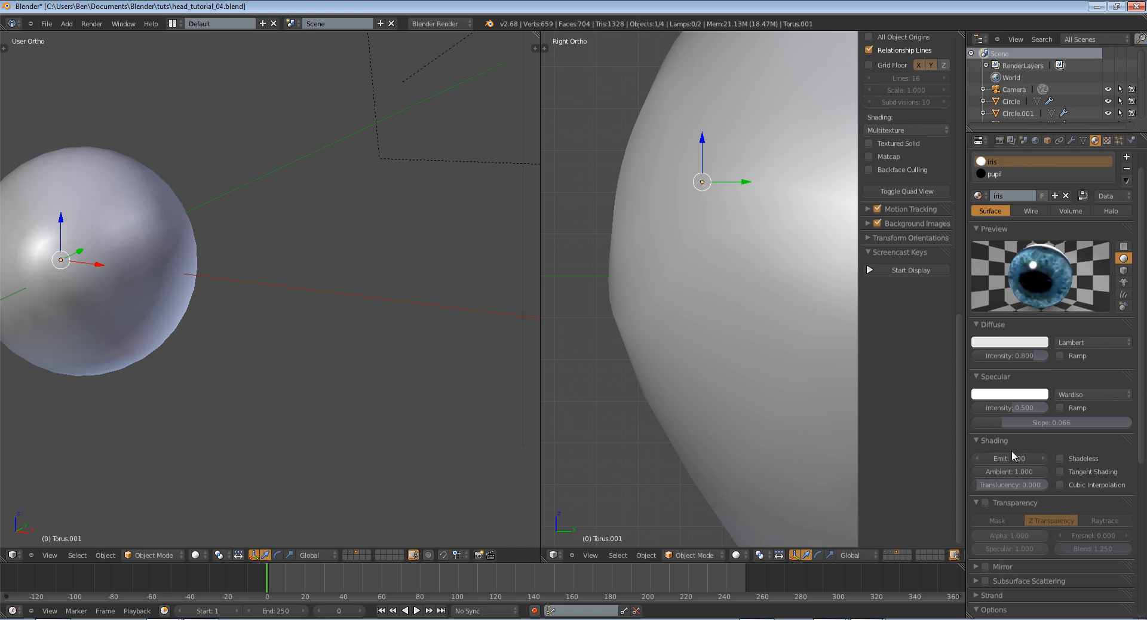
# Render the eyeball again and examine the iris and highlights from near and far
pyautogui.press('F12')
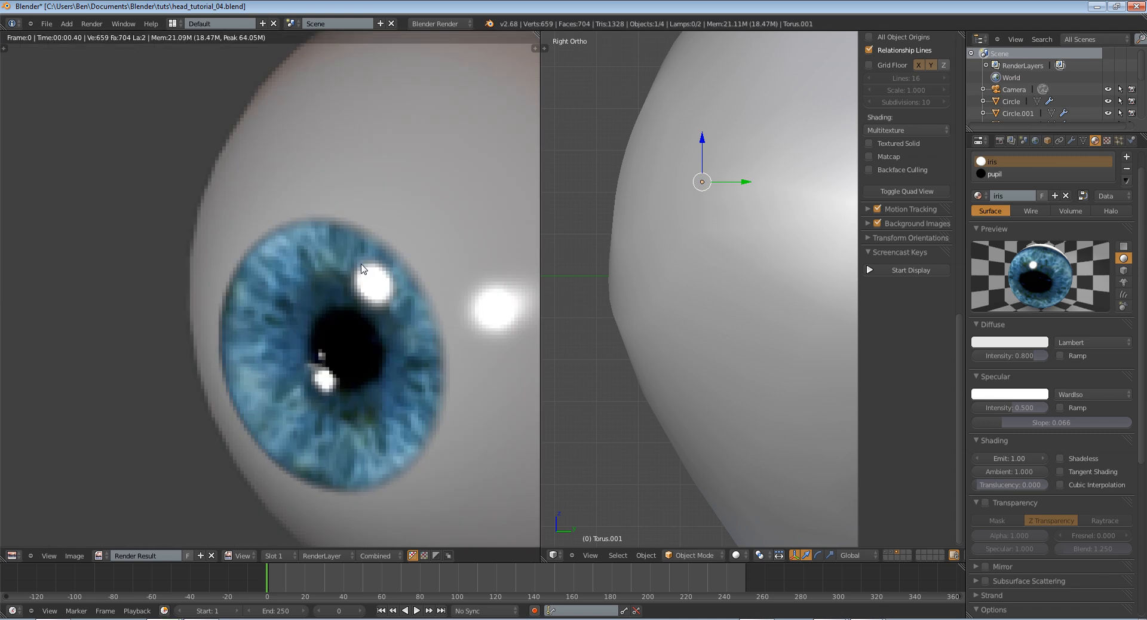
pyautogui.scroll(-8, 438, 281)
pyautogui.scroll(4, 420, 284)
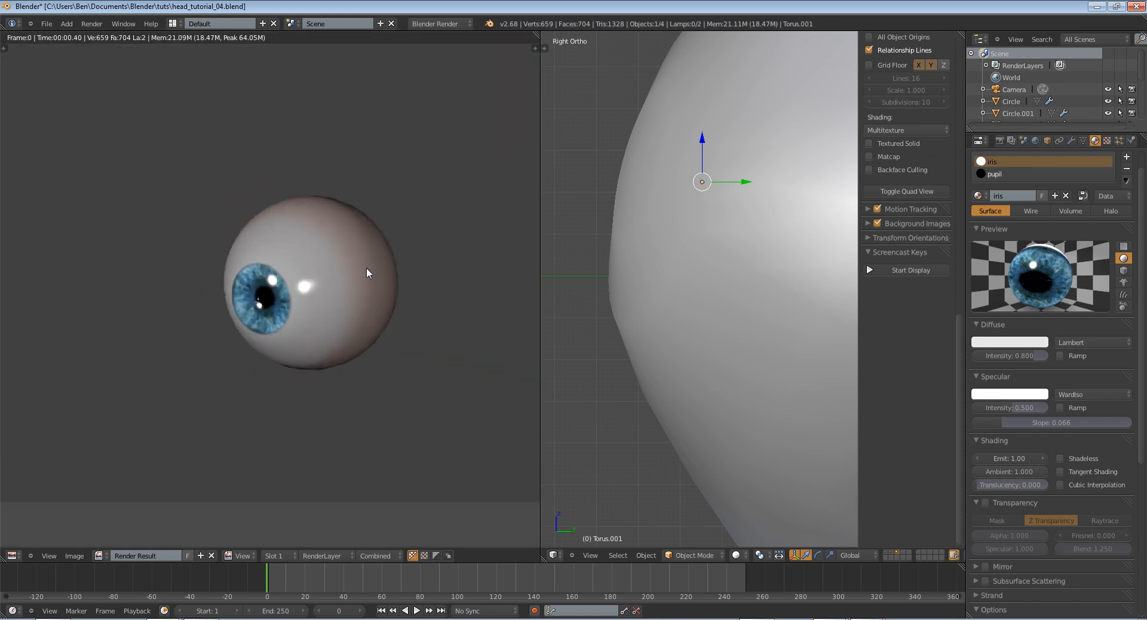
pyautogui.scroll(-3, 372, 269)
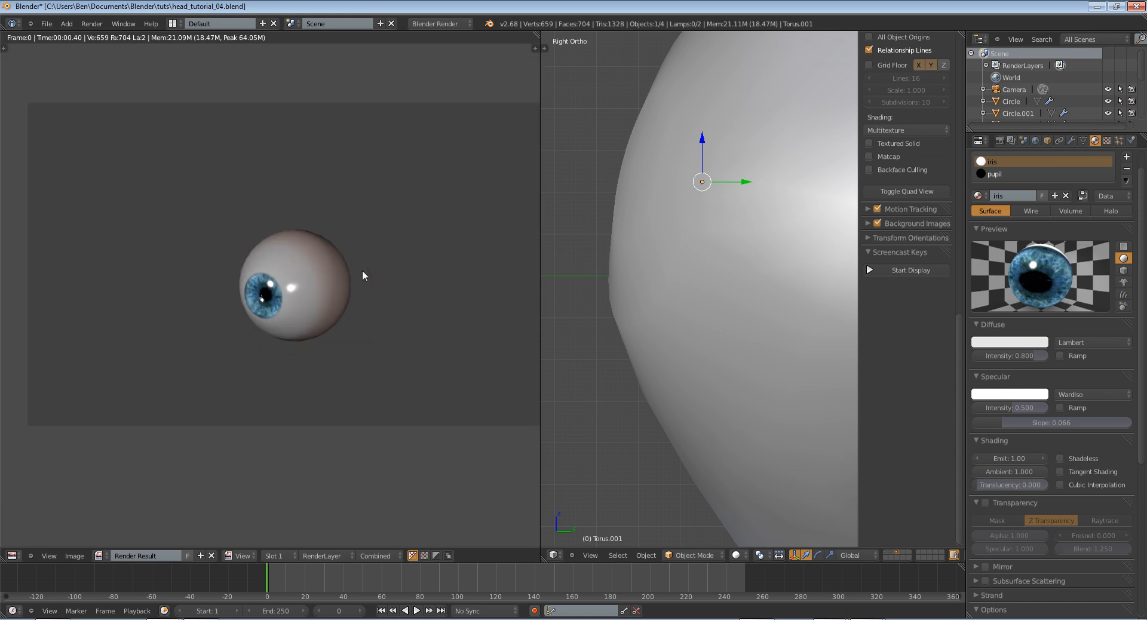
pyautogui.scroll(3, 362, 272)
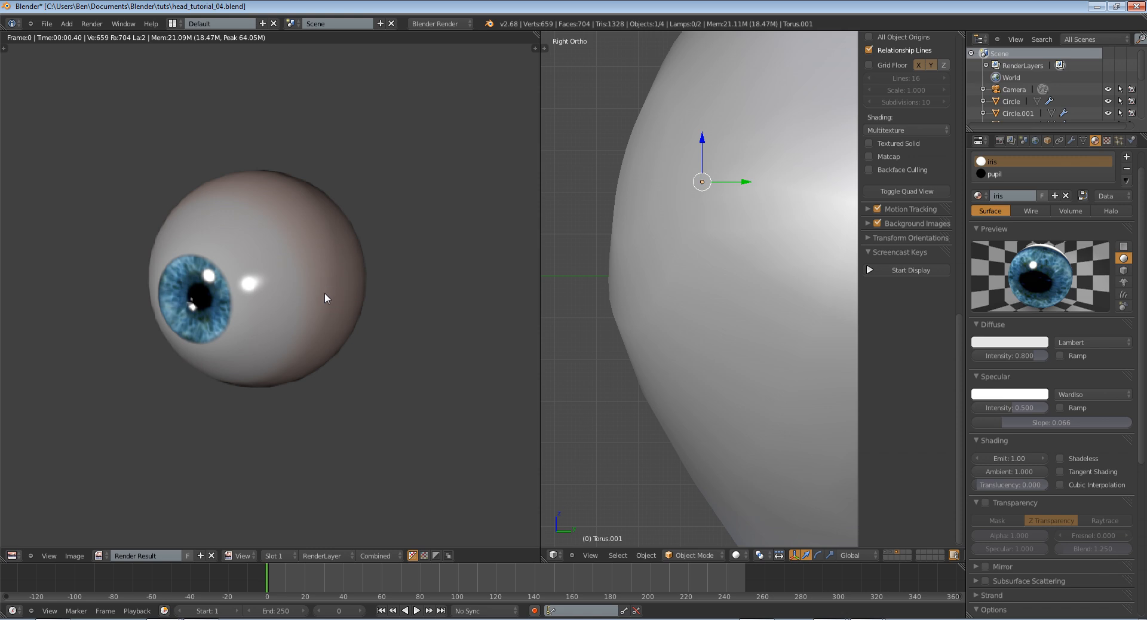
pyautogui.press('Escape')
# Select the outer eyeball sphere and open the colour ramp of its eye-blend texture
pyautogui.rightClick(155, 263)
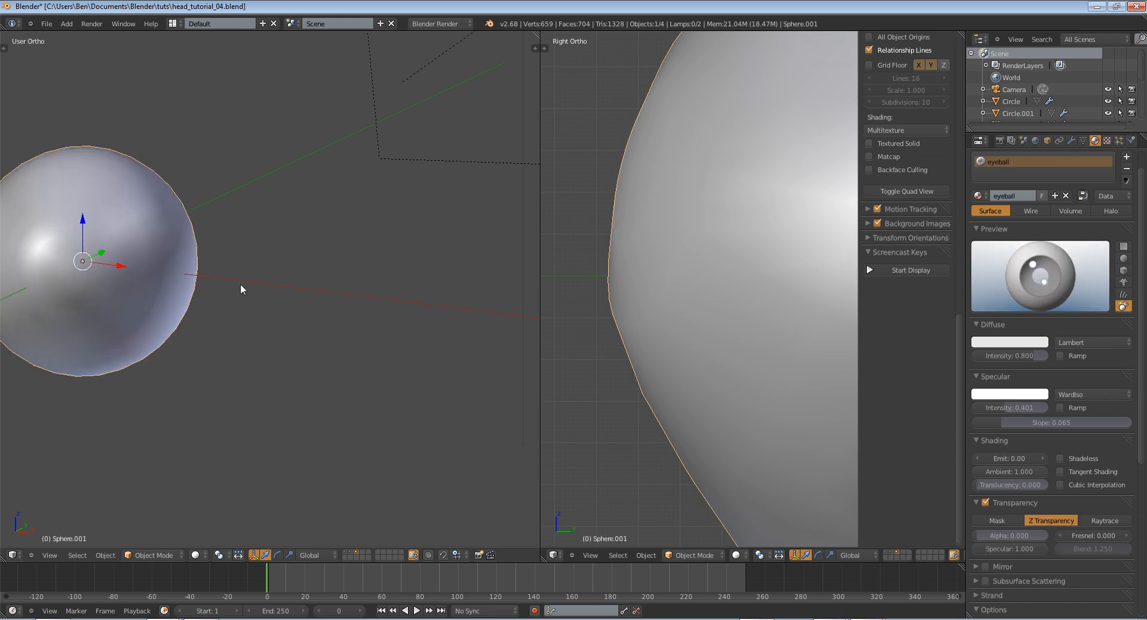
pyautogui.press('z')
pyautogui.scroll(-2, 245, 287)
pyautogui.click(1107, 140)
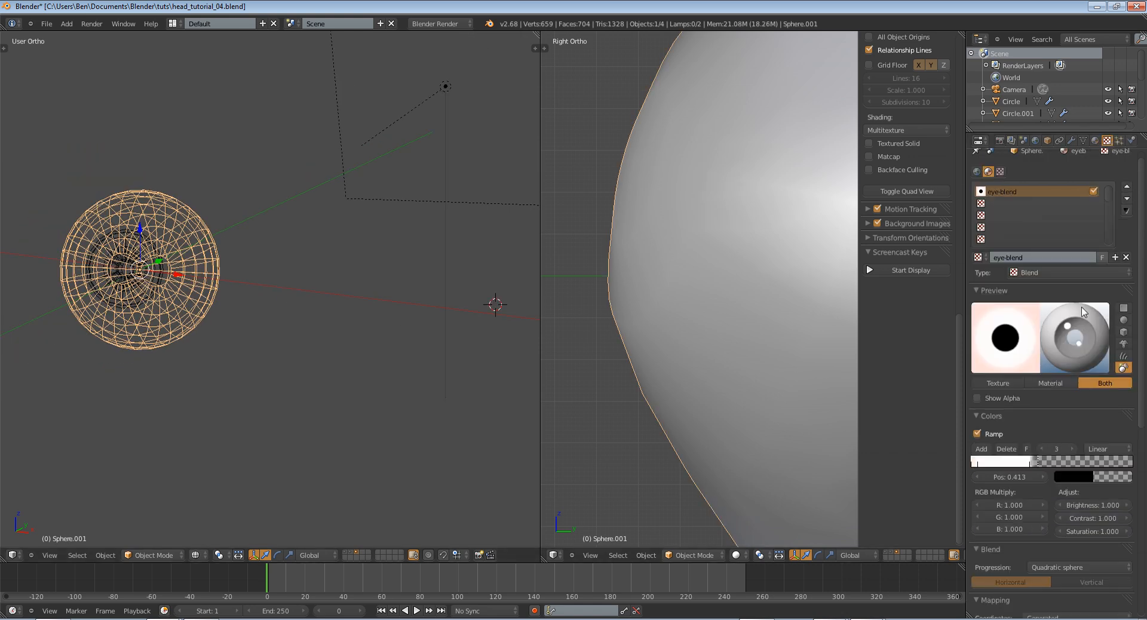
pyautogui.click(972, 463)
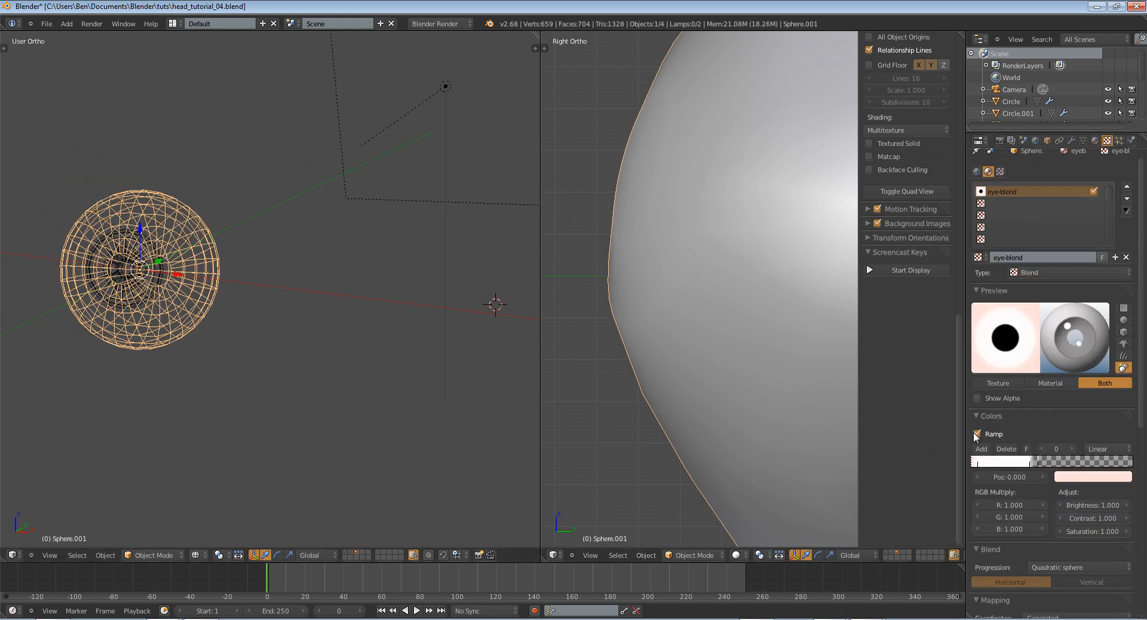
# Recolour the eye-blend ramp's second stop to near white and move it to position 0.017
pyautogui.click(980, 465)
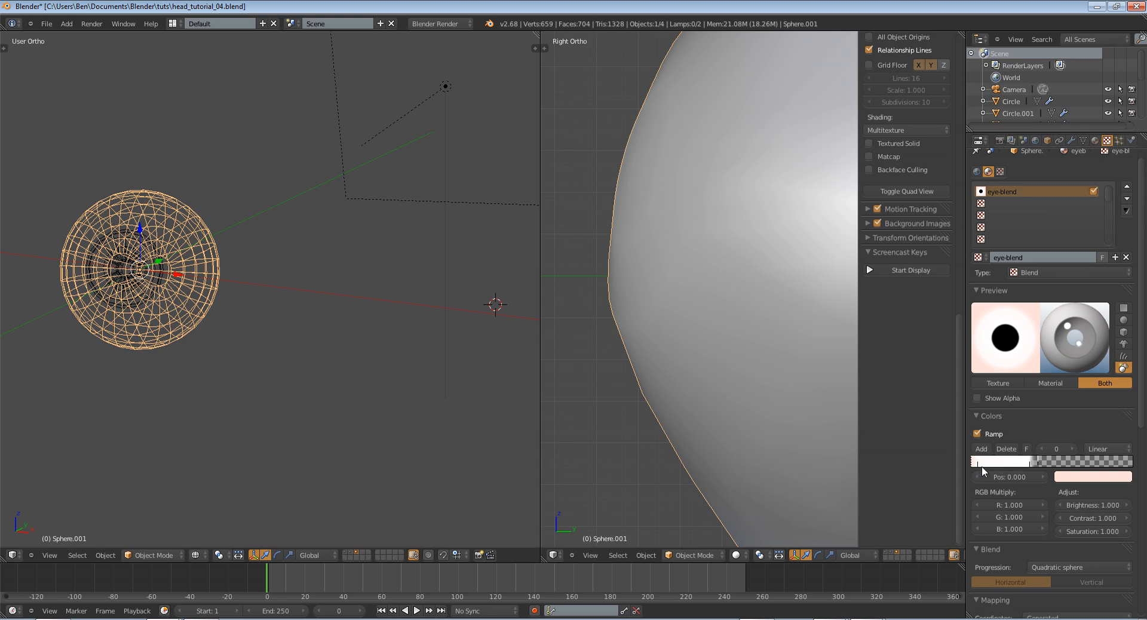
pyautogui.click(1064, 478)
pyautogui.hotkey('ctrl', 'c')
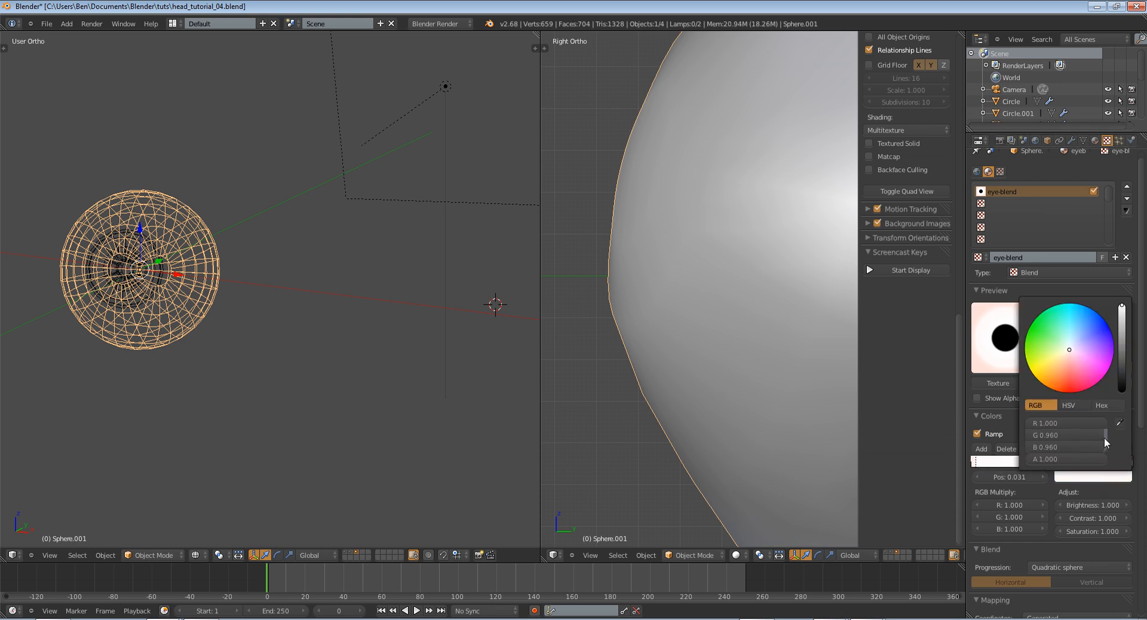
pyautogui.hotkey('ctrl', 'v')
pyautogui.hotkey('ctrl', 'v')
pyautogui.press('z')
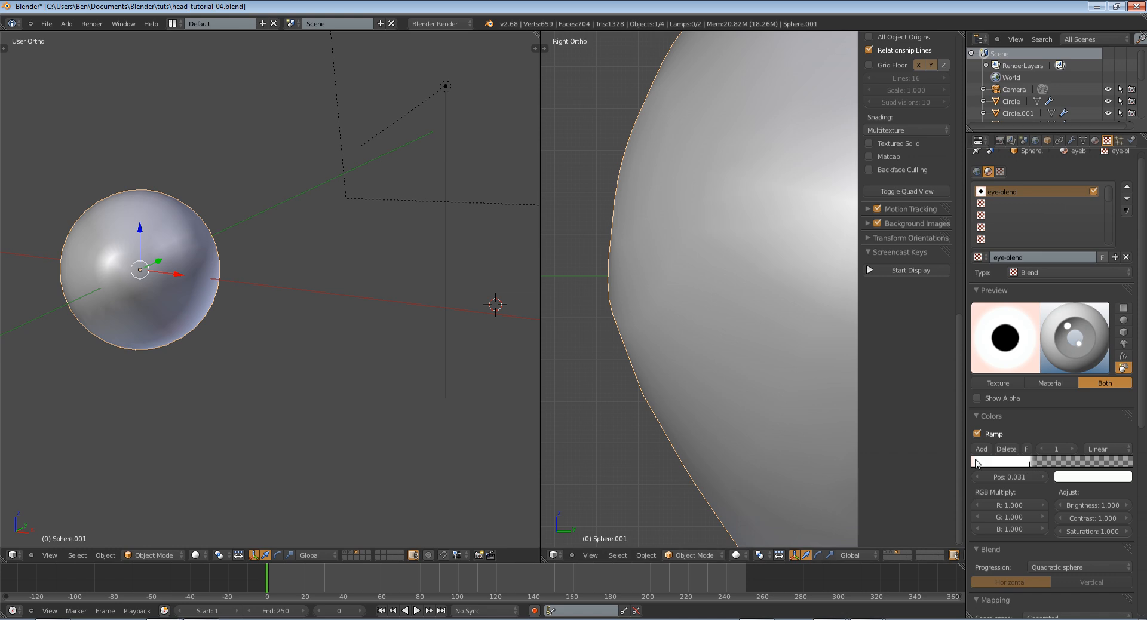
pyautogui.click(1110, 480)
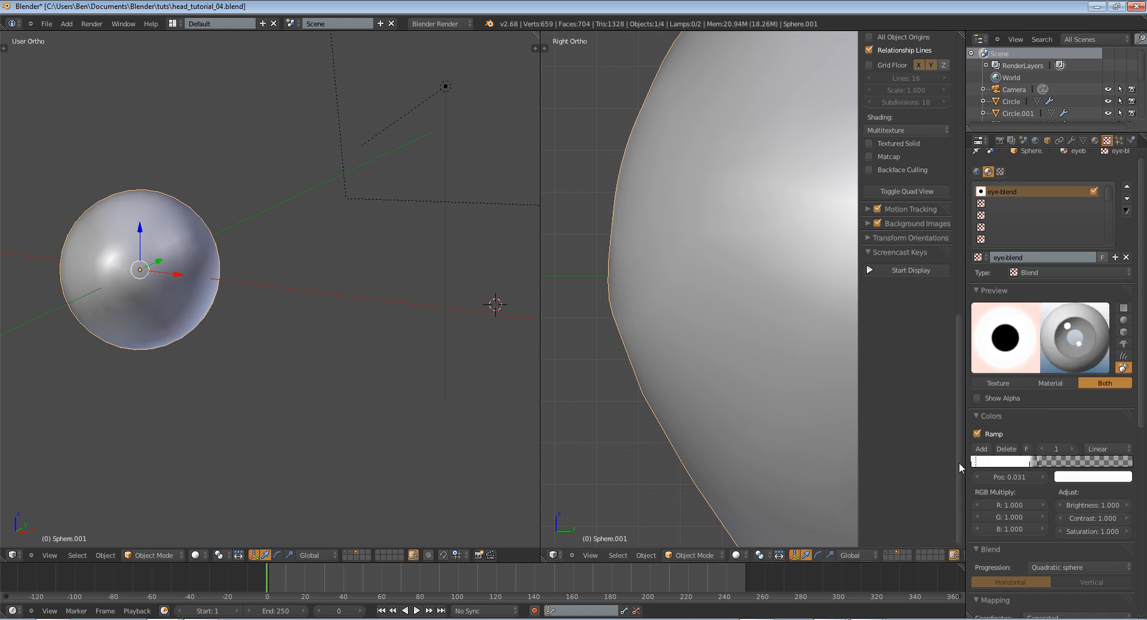
pyautogui.moveTo(980, 464); pyautogui.dragTo(976, 465)
pyautogui.click(1087, 476)
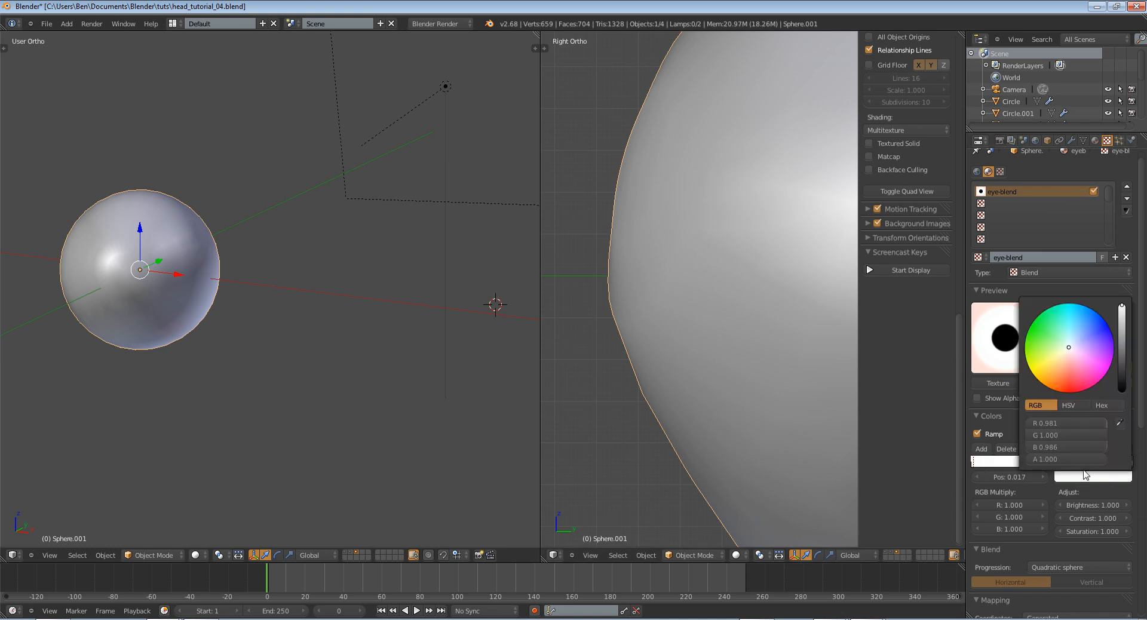
pyautogui.moveTo(1068, 351); pyautogui.dragTo(1069, 353)
# Set the eye-blend ramp's first stop to a stronger pink with R 1.000, G 0.493 and B 0.493
pyautogui.click(972, 464)
pyautogui.click(1075, 476)
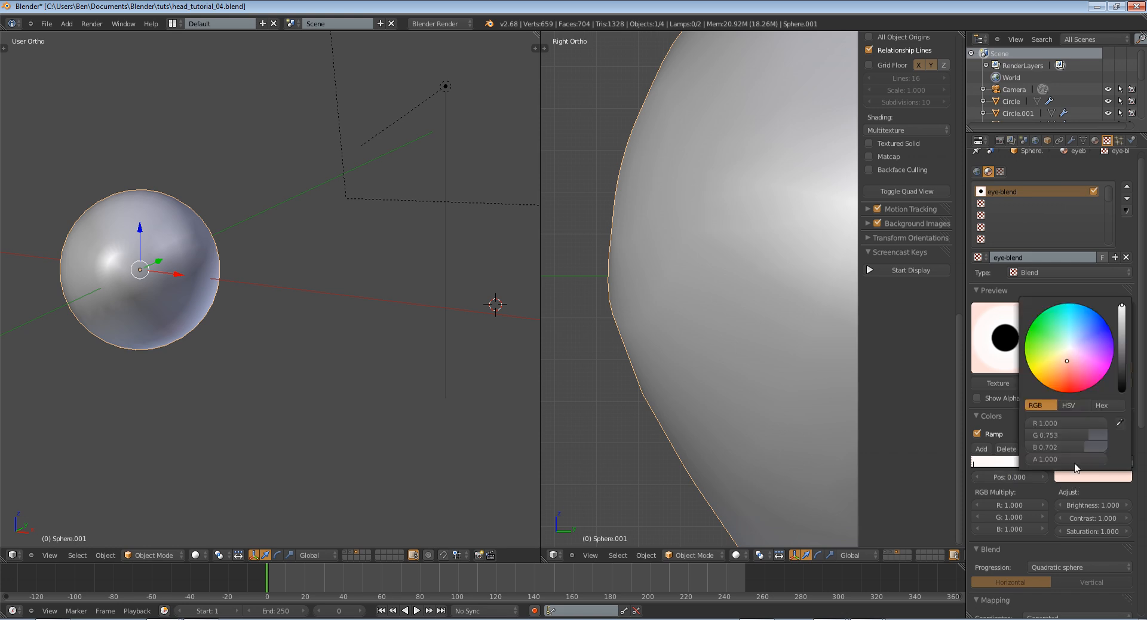
pyautogui.click(1066, 370)
pyautogui.moveTo(1066, 368); pyautogui.dragTo(1070, 369)
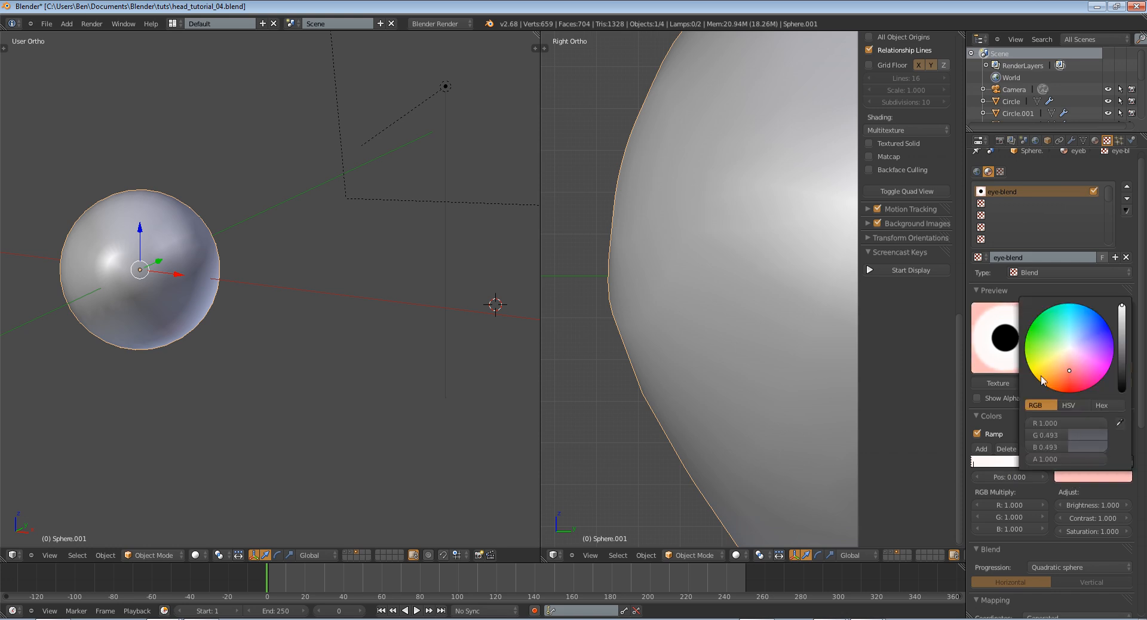
# Render the eyeball, check the pink tint from near and far, and return to the 3D view
pyautogui.press('F12')
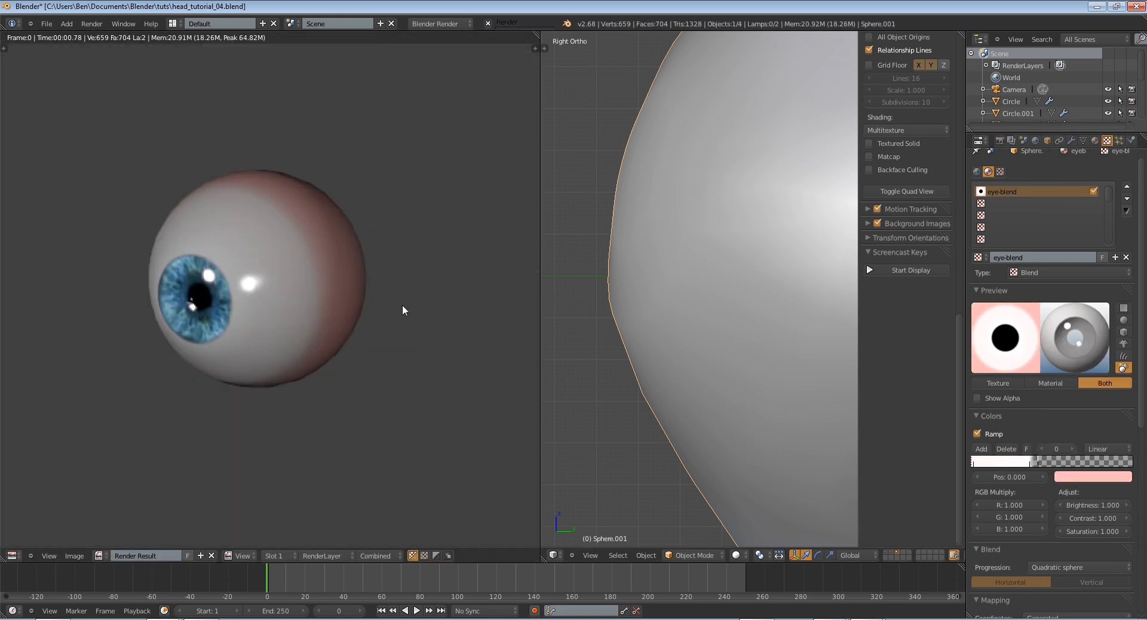
pyautogui.scroll(-4, 371, 307)
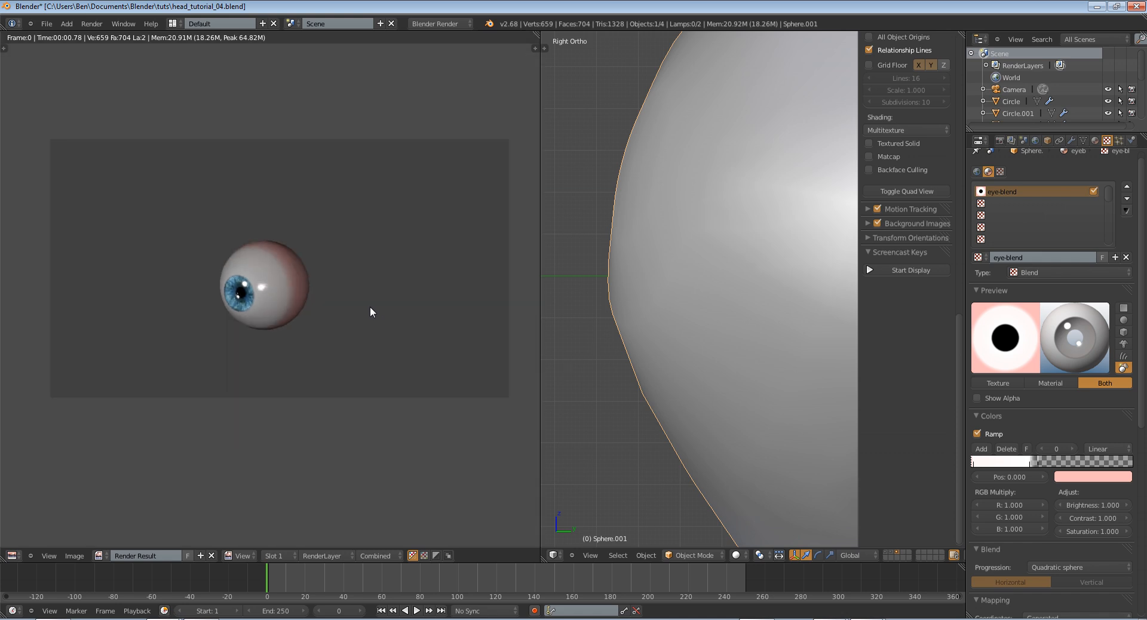
pyautogui.scroll(2, 371, 307)
pyautogui.press('Escape')
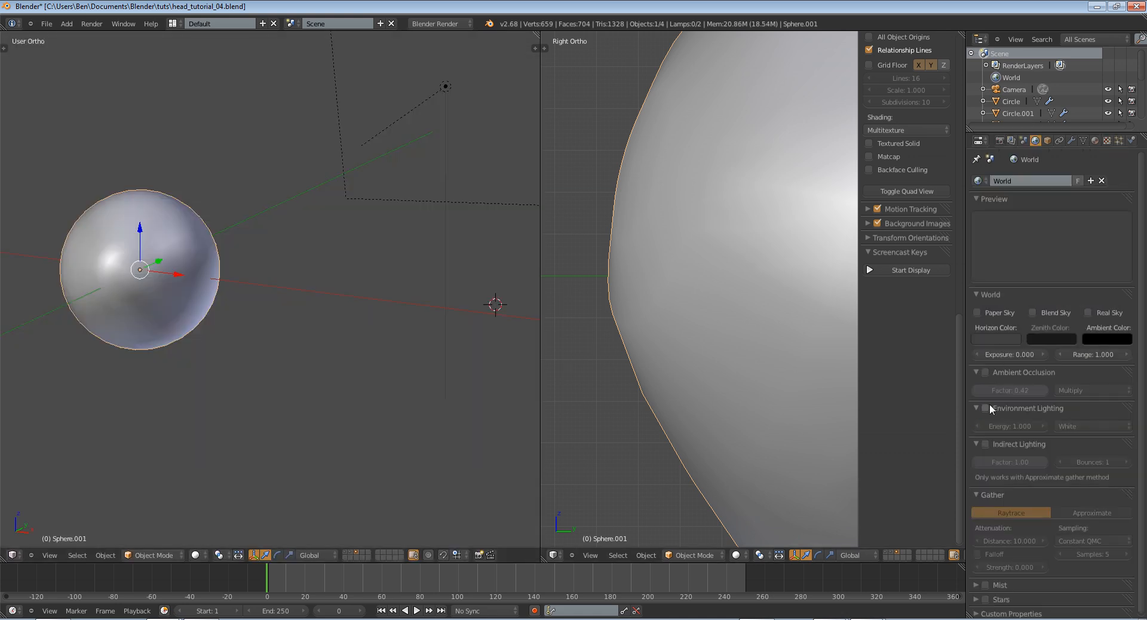
# Try Environment Lighting in a test render and switch it off again
pyautogui.click(985, 408)
pyautogui.press('F12')
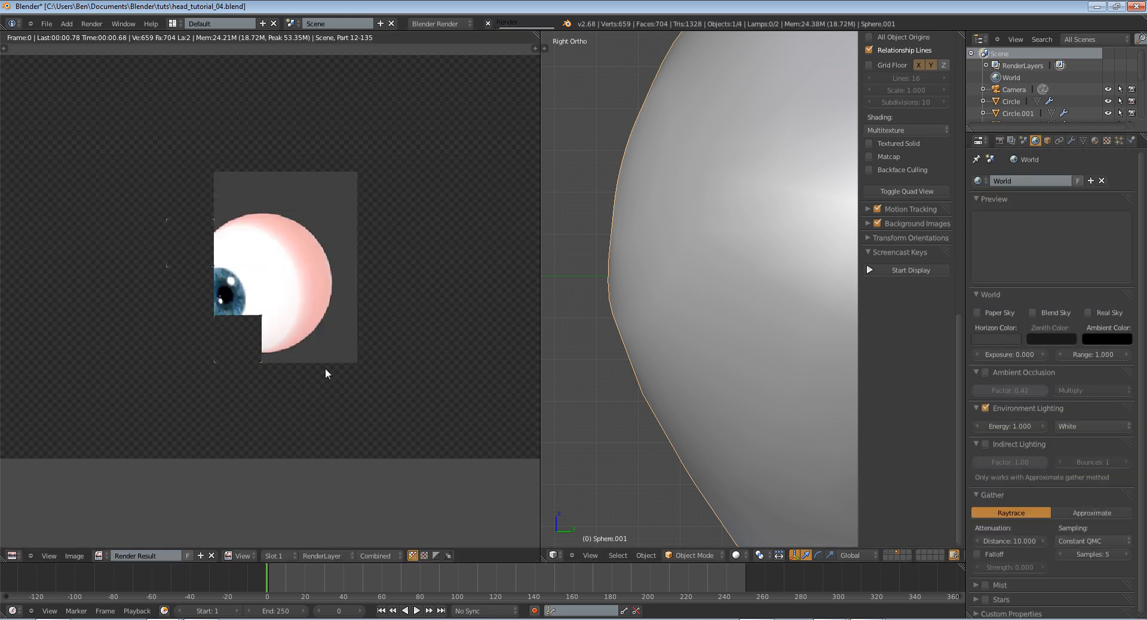
pyautogui.press('Escape')
pyautogui.click(991, 408)
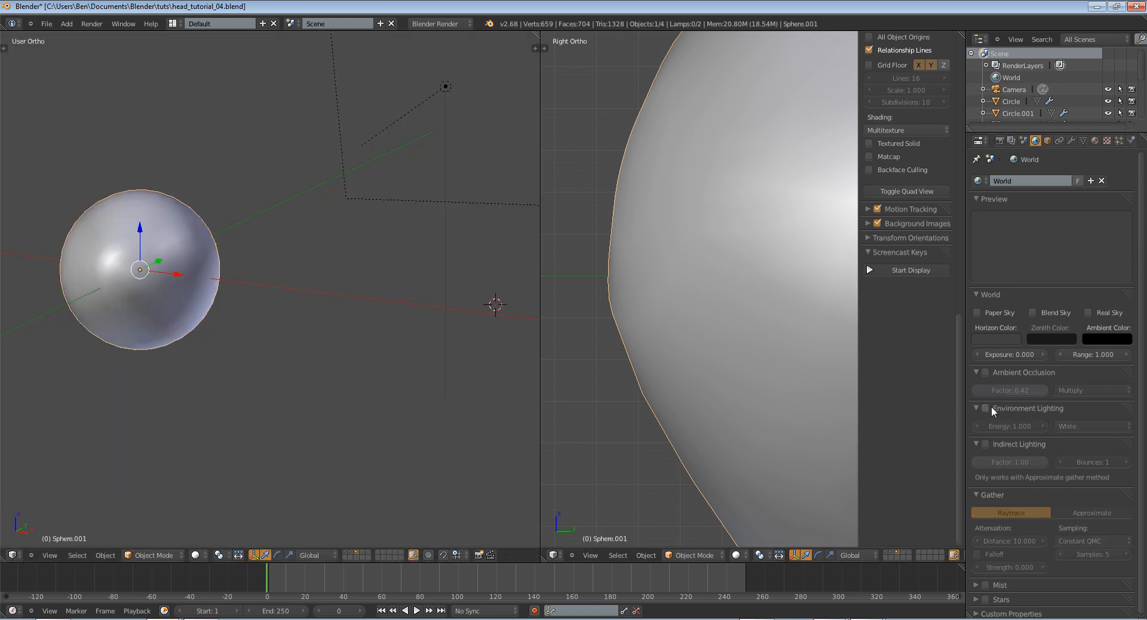
# Enable Ambient Occlusion for the world, render the eyeball and examine the iris and highlights up close
pyautogui.click(985, 372)
pyautogui.press('F12')
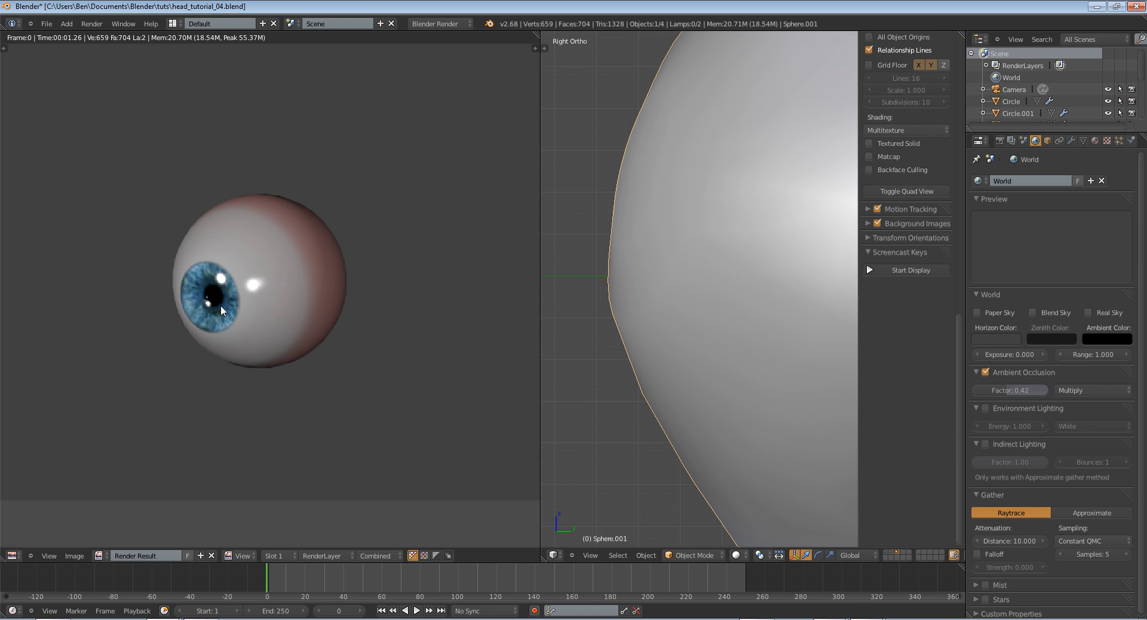
pyautogui.moveTo(188, 316); pyautogui.dragTo(273, 315, button='middle')
pyautogui.scroll(2, 273, 315)
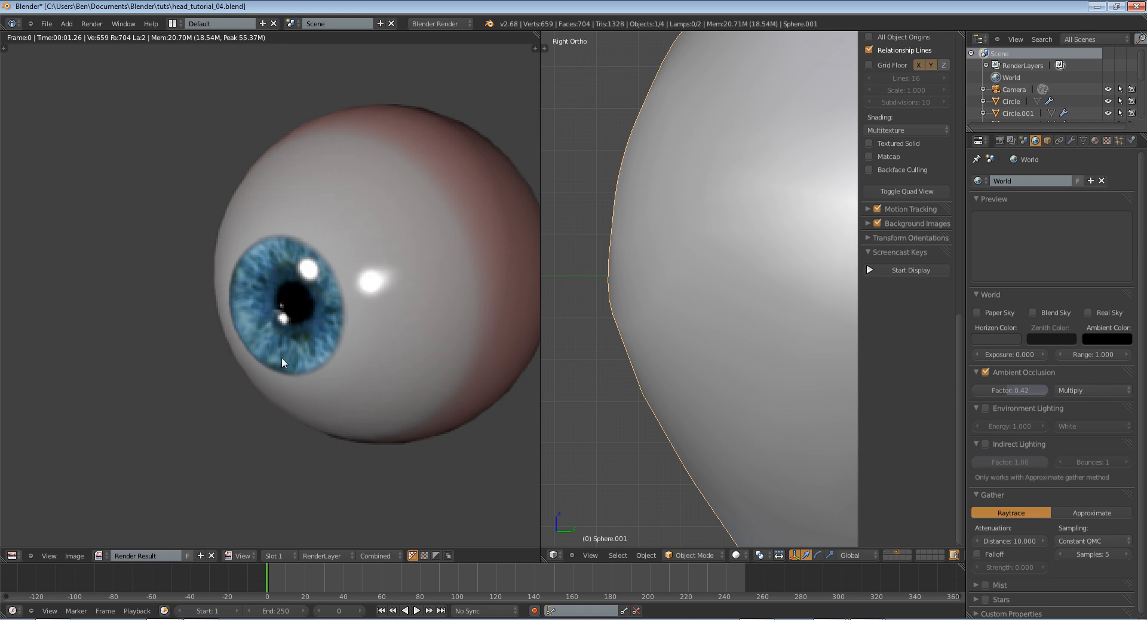
pyautogui.scroll(1, 299, 313)
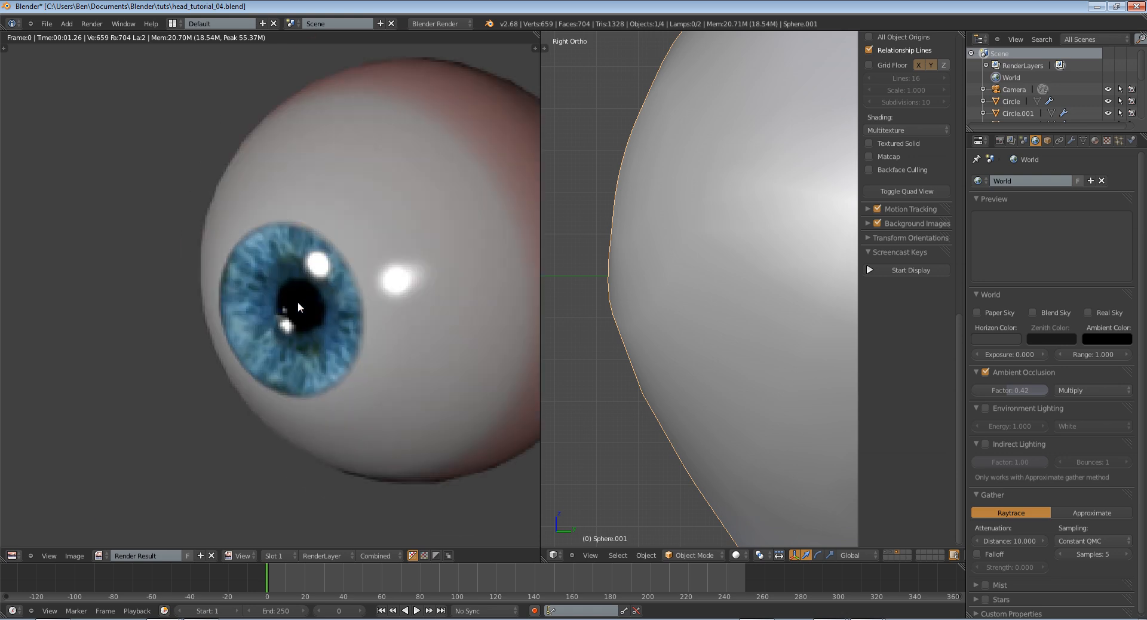
# Return to the 3D view and enable specular intensity influence on the eyeball's eye-blend texture
pyautogui.click(19, 556)
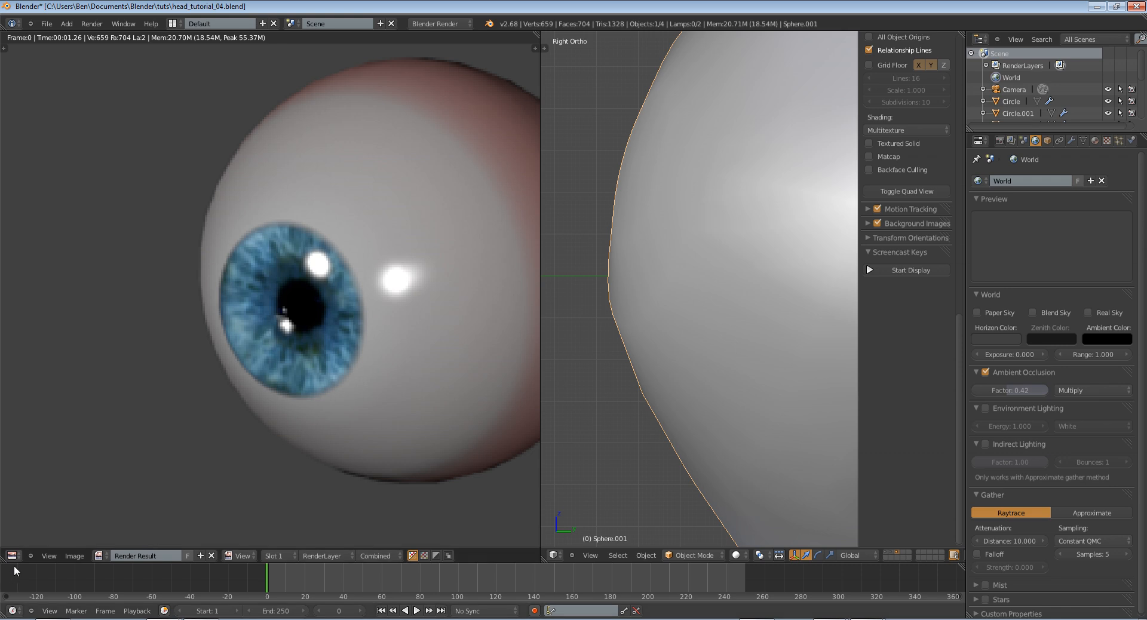
pyautogui.click(22, 555)
pyautogui.click(31, 545)
pyautogui.press('Tab')
pyautogui.press('Tab')
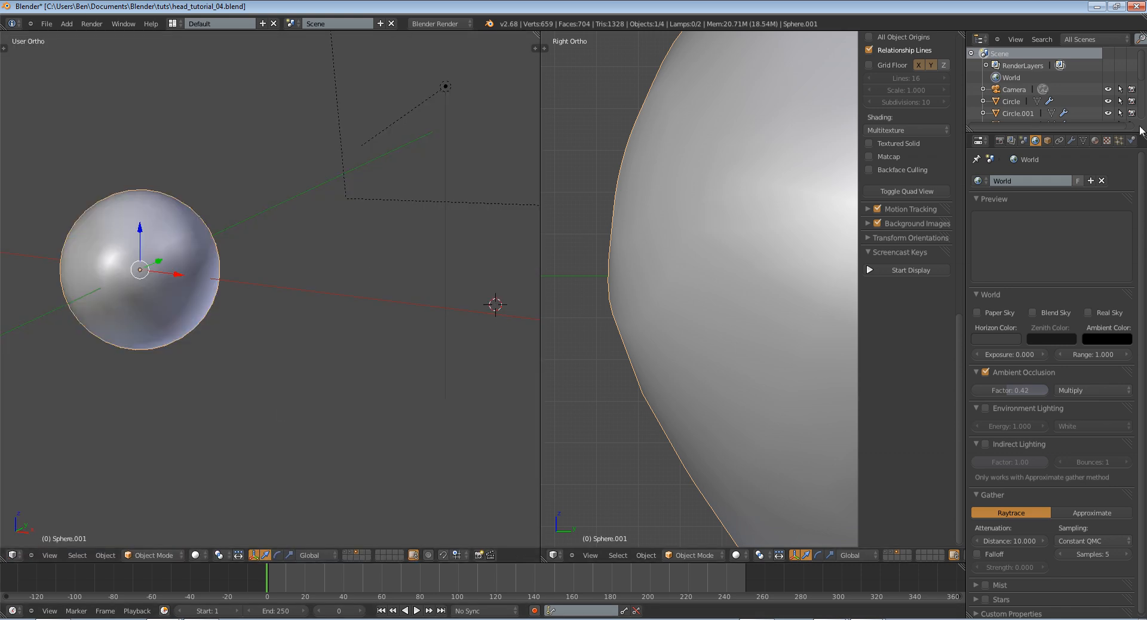
pyautogui.click(1097, 141)
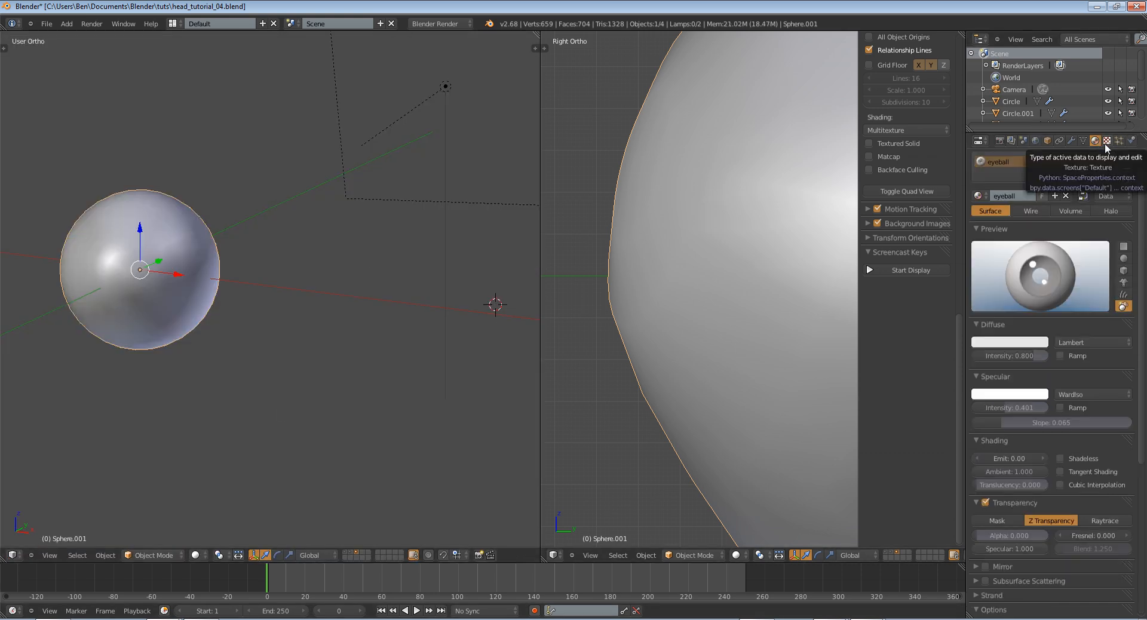
pyautogui.click(1105, 143)
pyautogui.scroll(-10, 1018, 474)
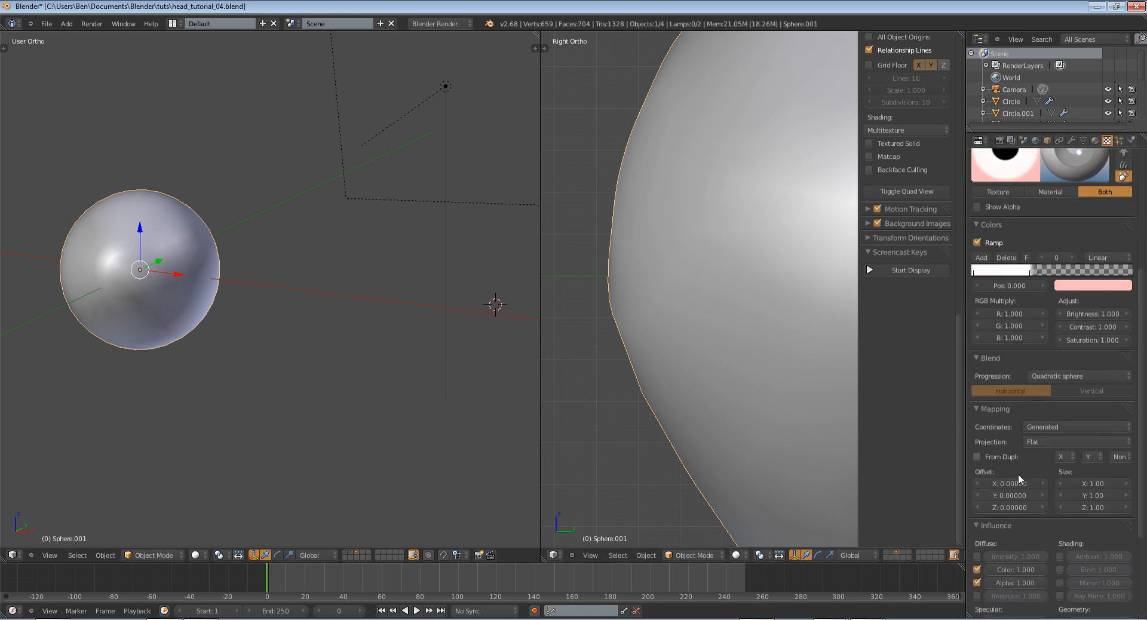
pyautogui.click(977, 550)
pyautogui.scroll(7, 999, 532)
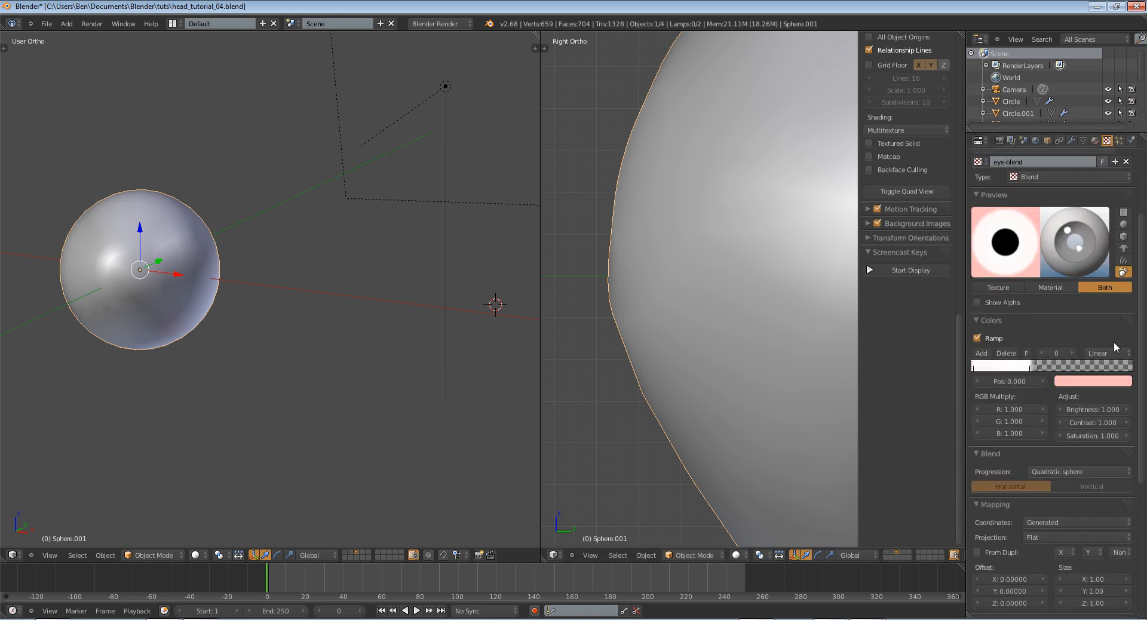
# Set the eyeball material's specular intensity to 0 and render to examine the highlights
pyautogui.click(1095, 140)
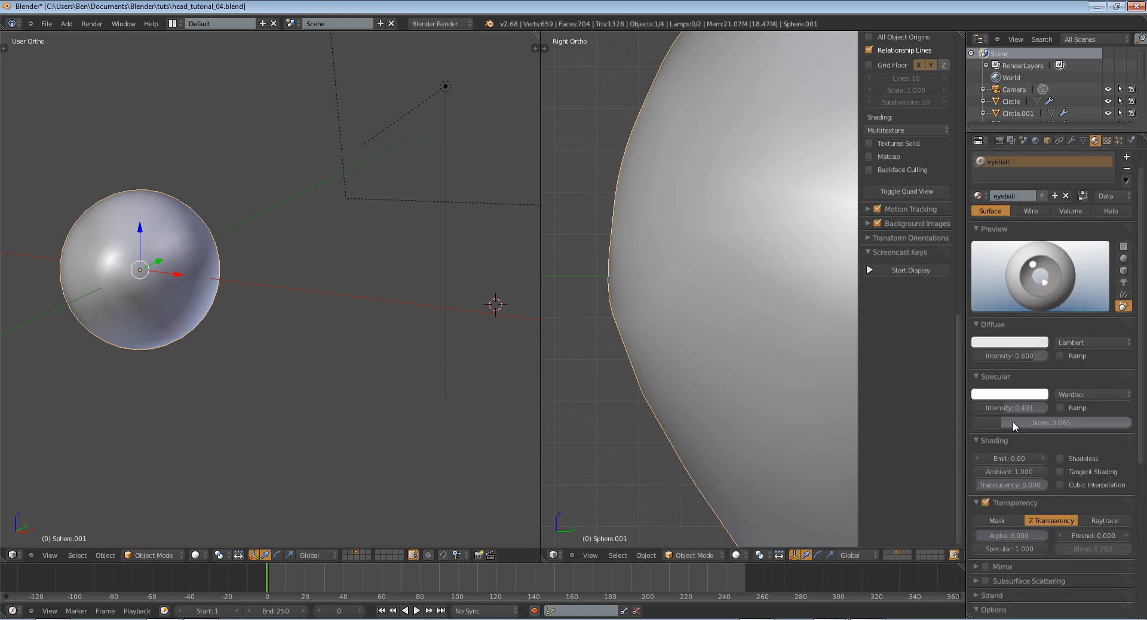
pyautogui.moveTo(1014, 408); pyautogui.dragTo(807, 405)
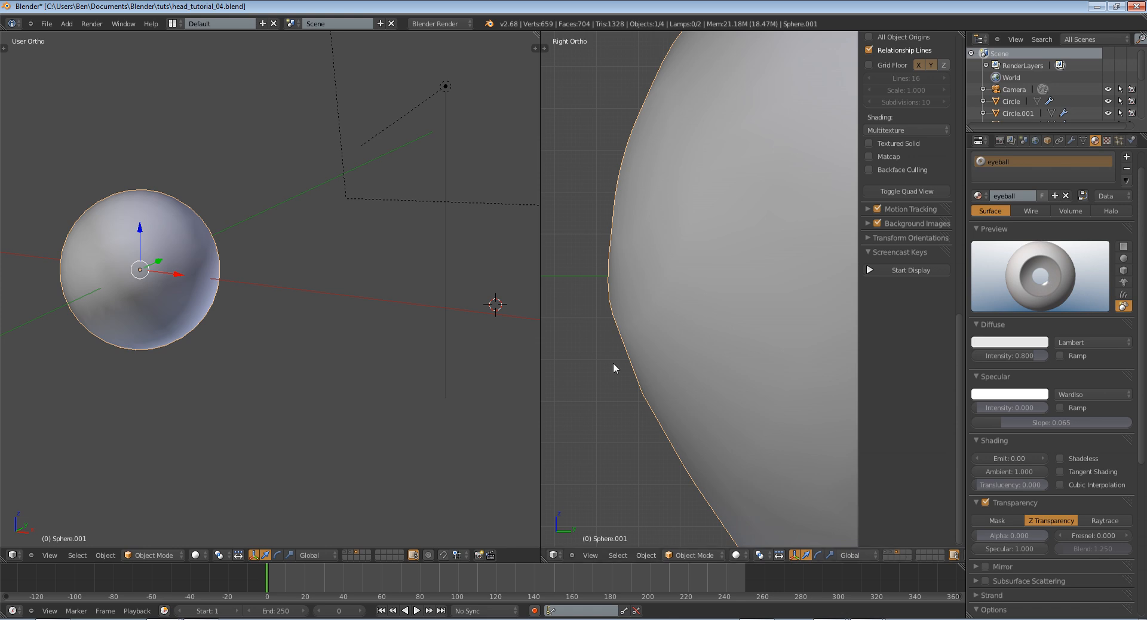
pyautogui.press('F12')
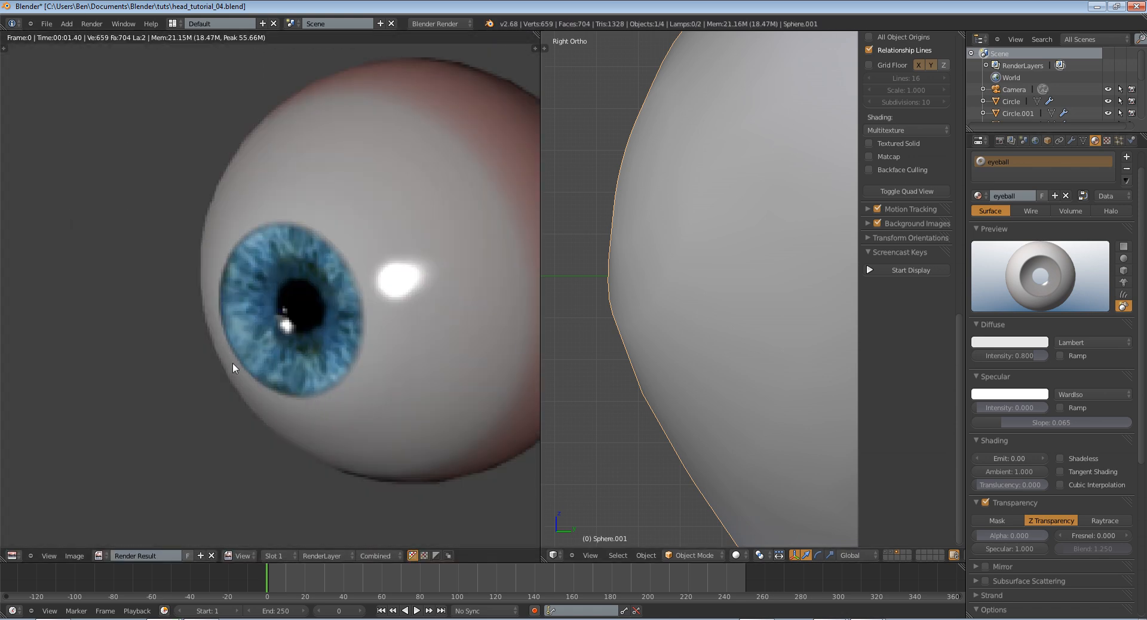
pyautogui.scroll(-3, 233, 364)
pyautogui.scroll(3, 281, 313)
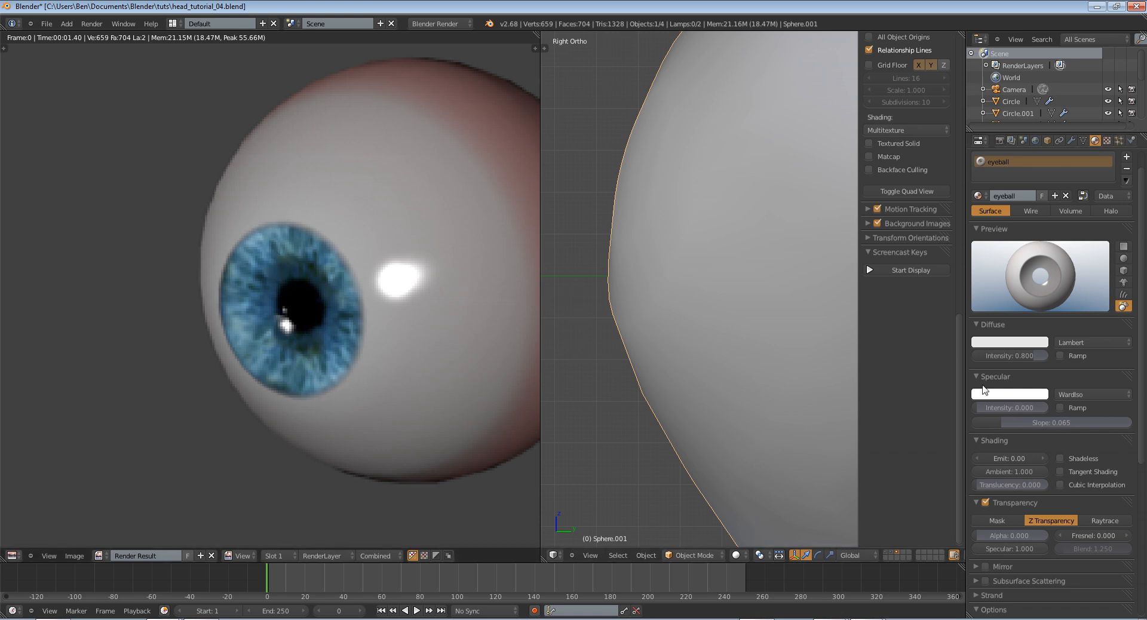
# Set the eyeball material's specular intensity to 0.162 and lower the eye-blend texture's specular intensity influence
pyautogui.moveTo(992, 408); pyautogui.dragTo(1012, 410)
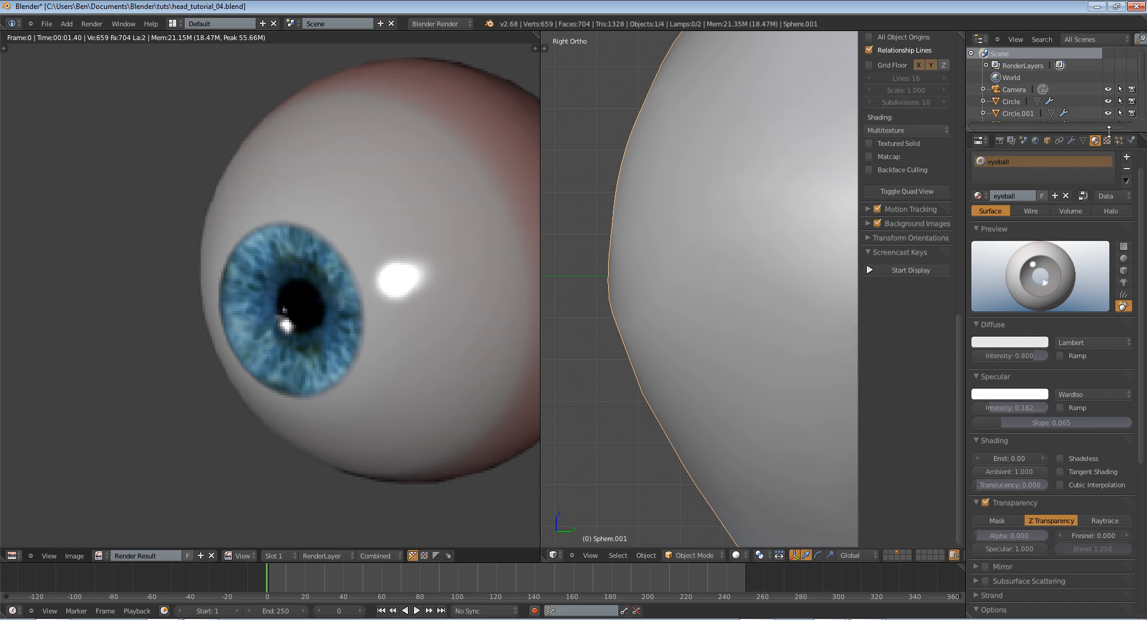
pyautogui.click(1107, 140)
pyautogui.scroll(-6, 1030, 564)
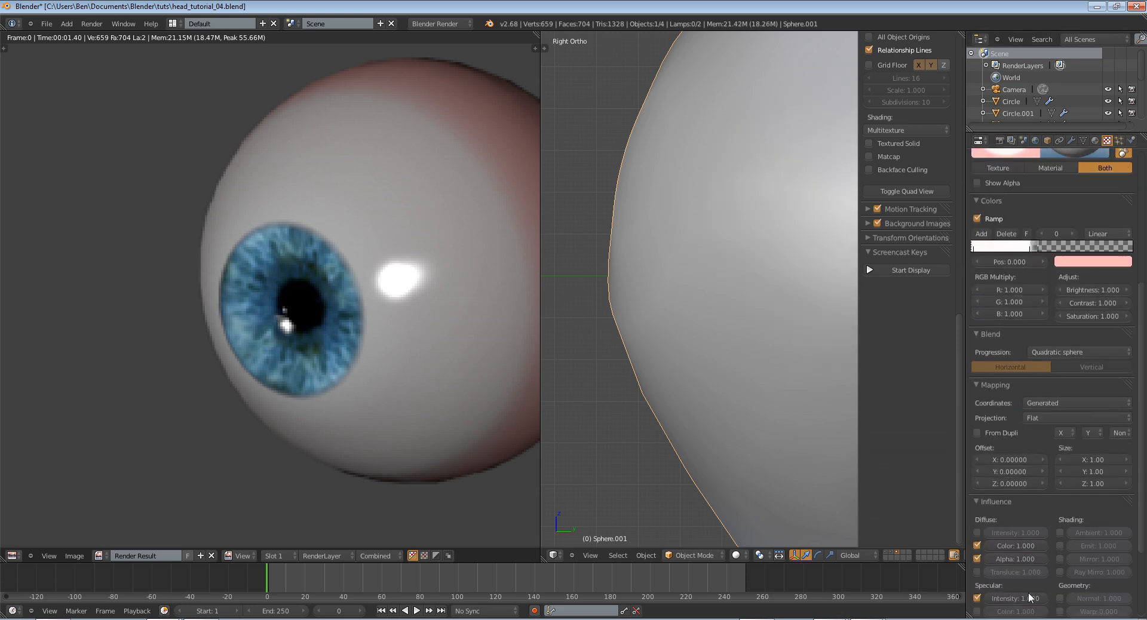
pyautogui.moveTo(1031, 598); pyautogui.dragTo(979, 598)
pyautogui.scroll(5, 1010, 576)
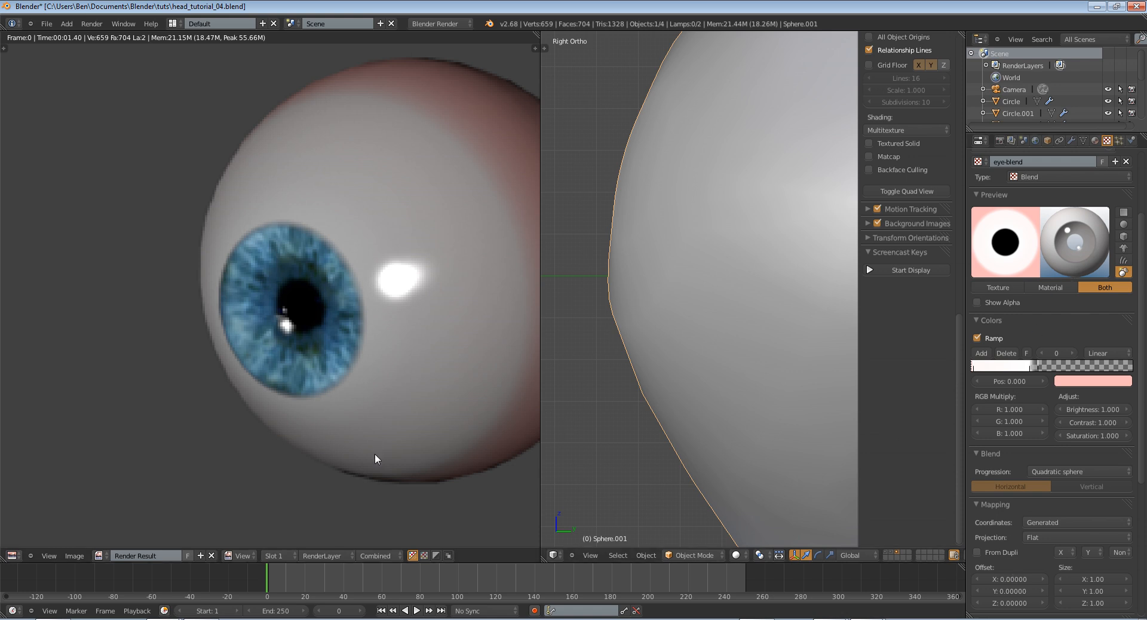
pyautogui.scroll(-4, 194, 359)
pyautogui.press('Escape')
pyautogui.scroll(-4, 169, 312)
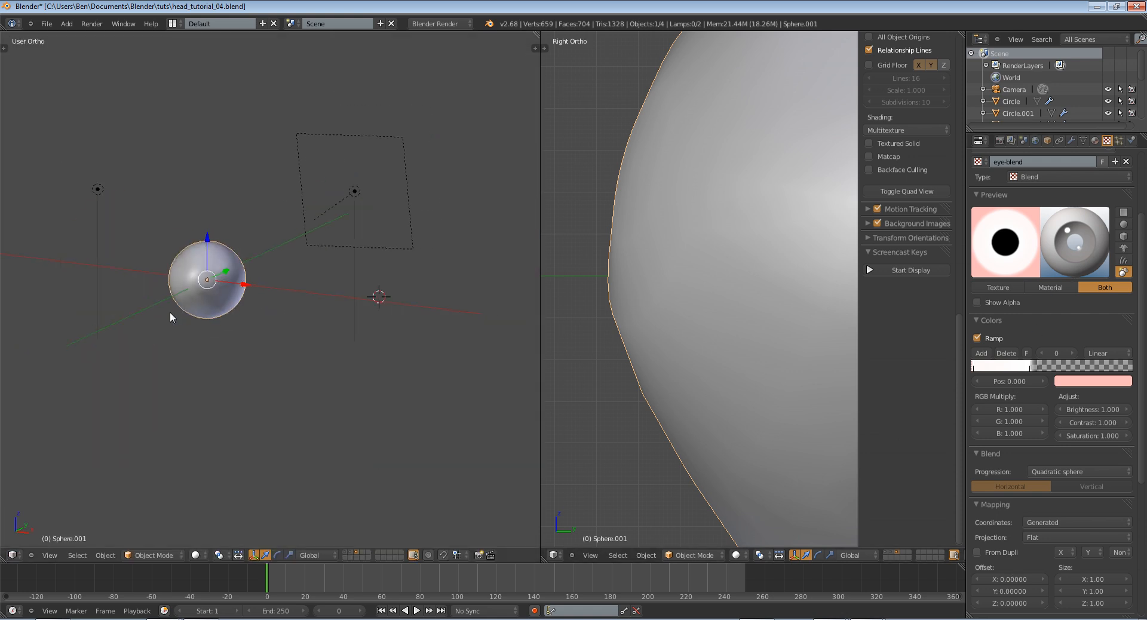
# Clear the eyeball's rotation and rotate it about the global X axis so the cornea faces the front
pyautogui.press('z')
pyautogui.press('z')
pyautogui.press('z')
pyautogui.press('KP_1')
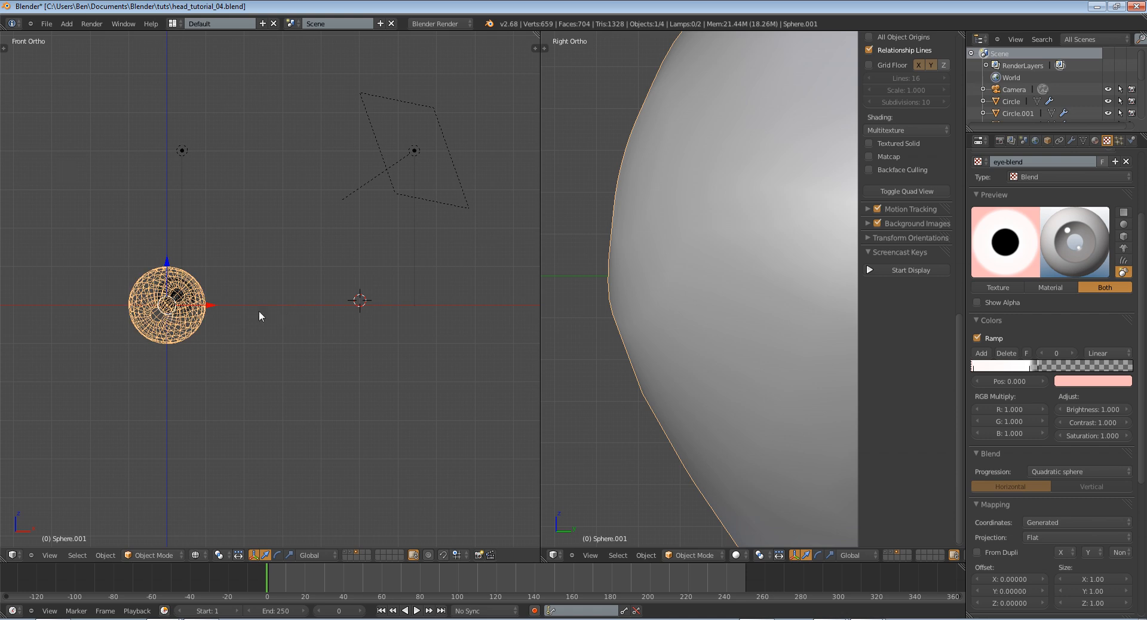
pyautogui.hotkey('alt', 'r')
pyautogui.press('z')
pyautogui.press('z')
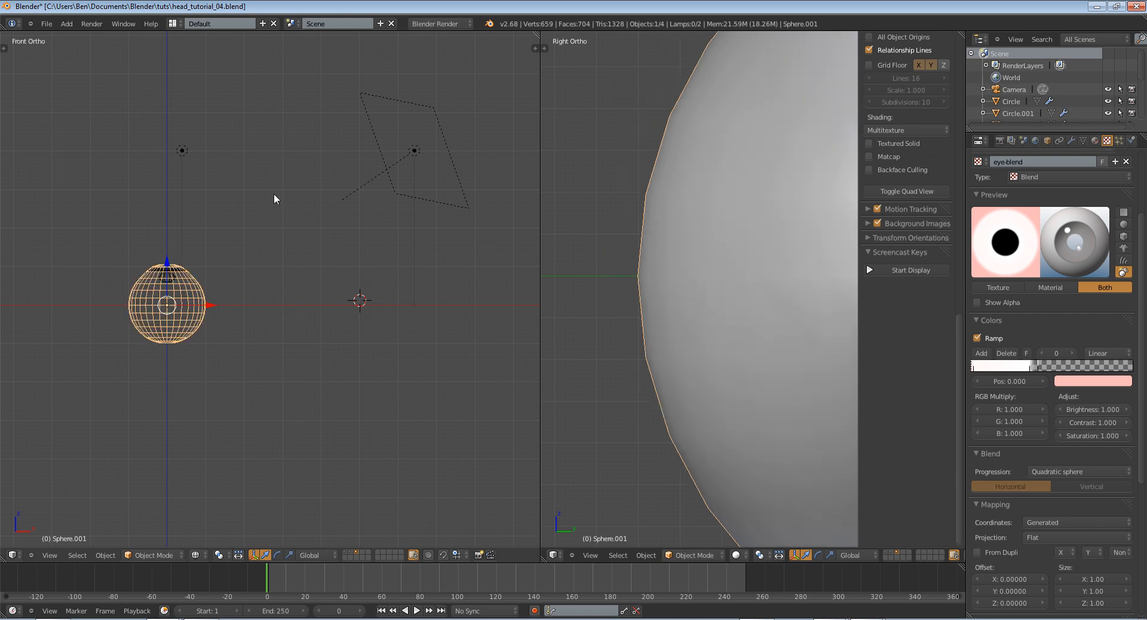
pyautogui.press('r')
pyautogui.press('x')
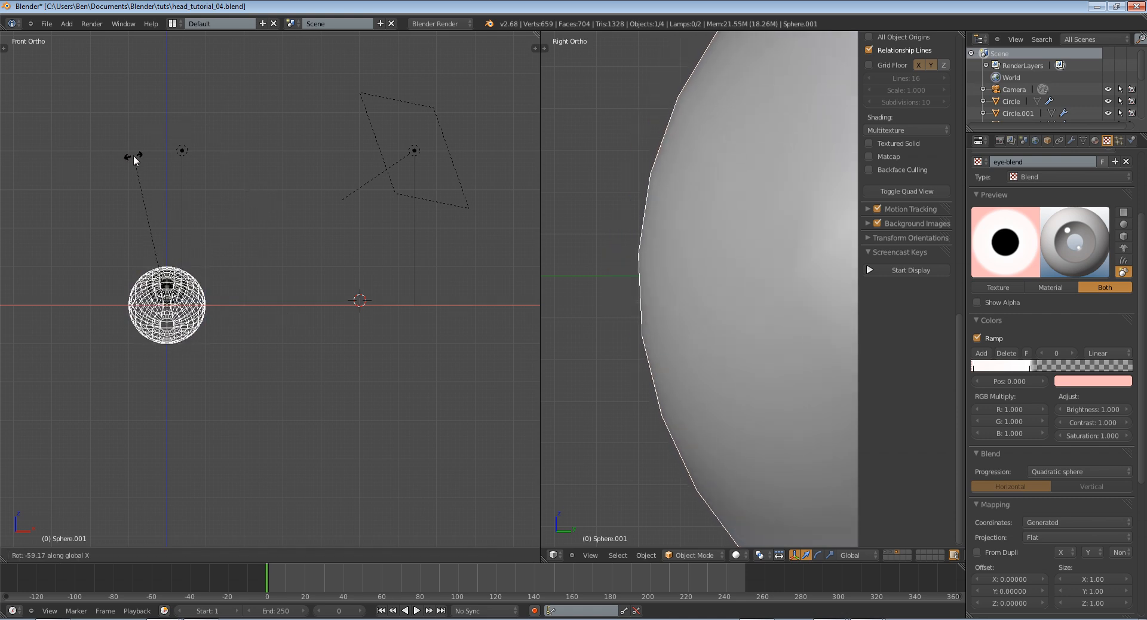
pyautogui.click(135, 159)
# Restore solid shading and take the eyeball sphere out of view, exposing the iris and pupil
pyautogui.press('z')
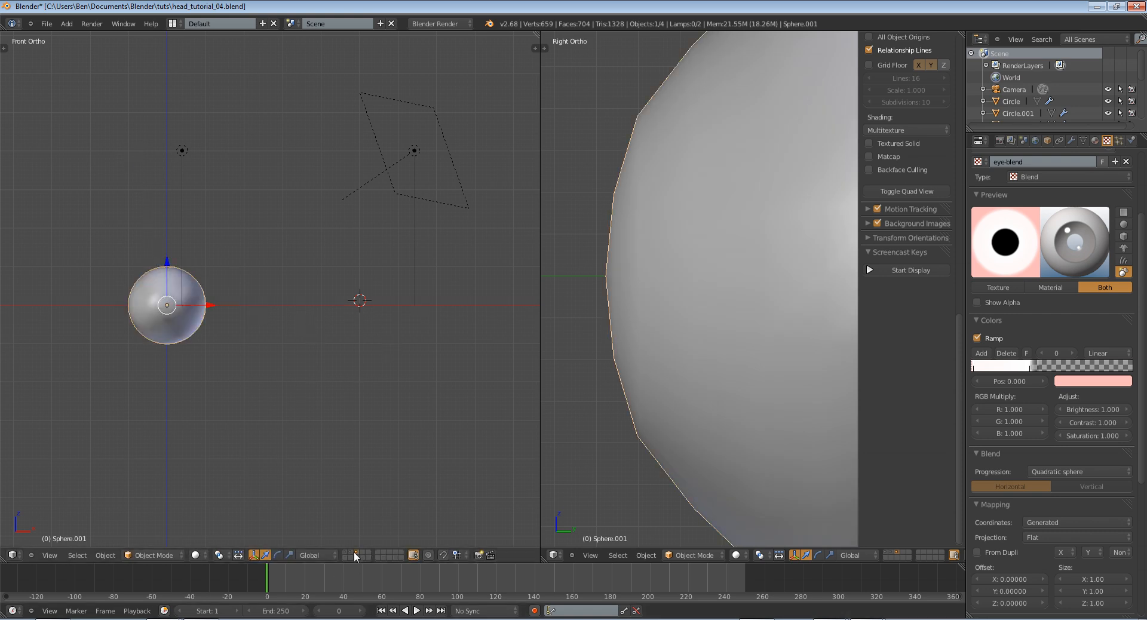
pyautogui.press('x')
pyautogui.press('Return')
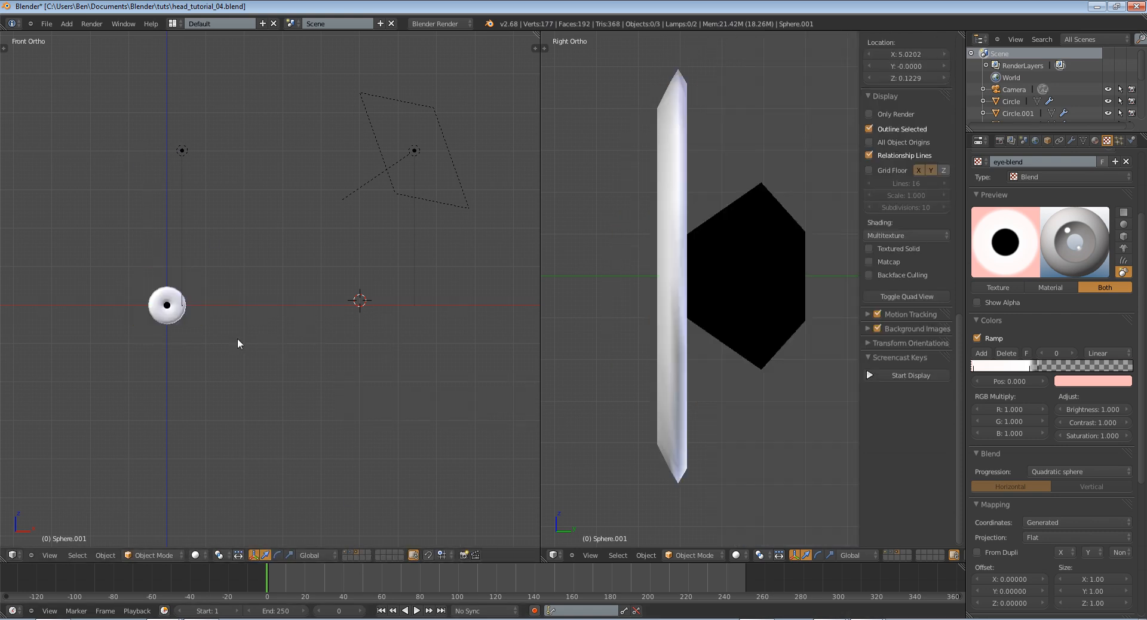
# Remove the combined iris and pupil mesh from the eyeball's layer
pyautogui.rightClick(170, 307)
pyautogui.press('z')
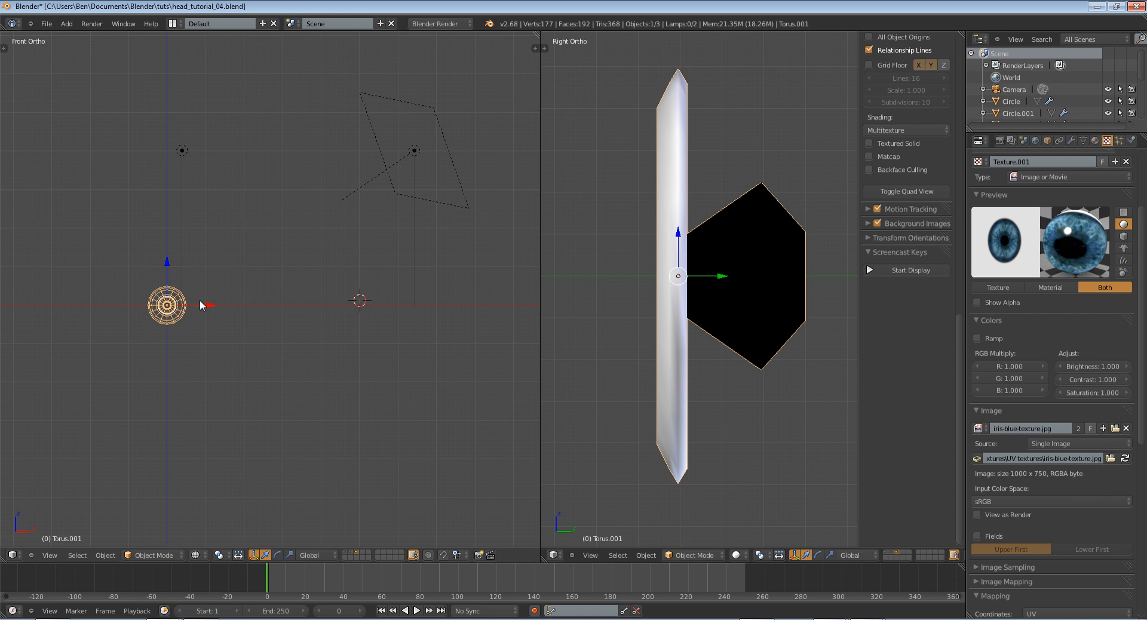
pyautogui.press('x')
pyautogui.press('Return')
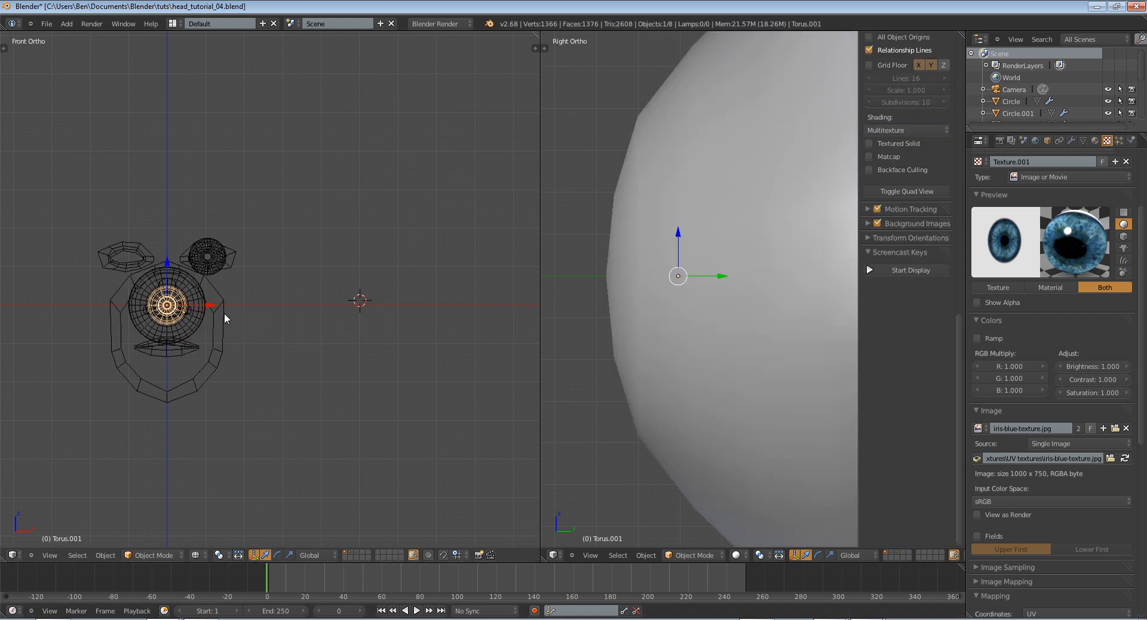
# Show the layer with the head parts in solid shading and move the eyeball sphere clear of the face
pyautogui.press('z')
pyautogui.rightClick(190, 250)
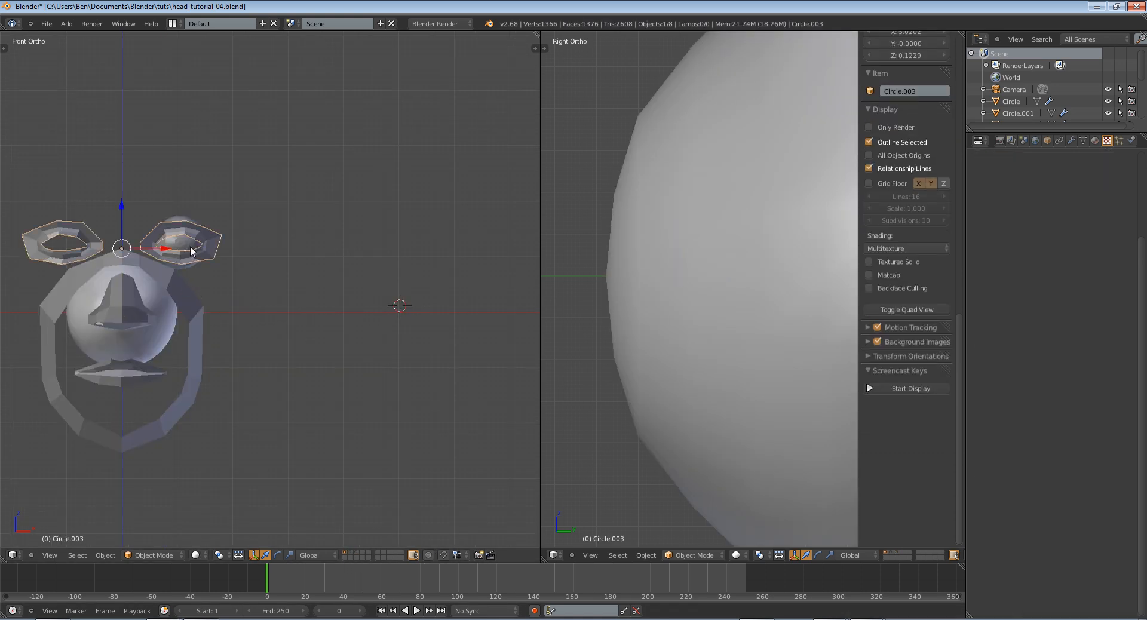
pyautogui.press('z')
pyautogui.rightClick(157, 332)
pyautogui.press('z')
pyautogui.press('g')
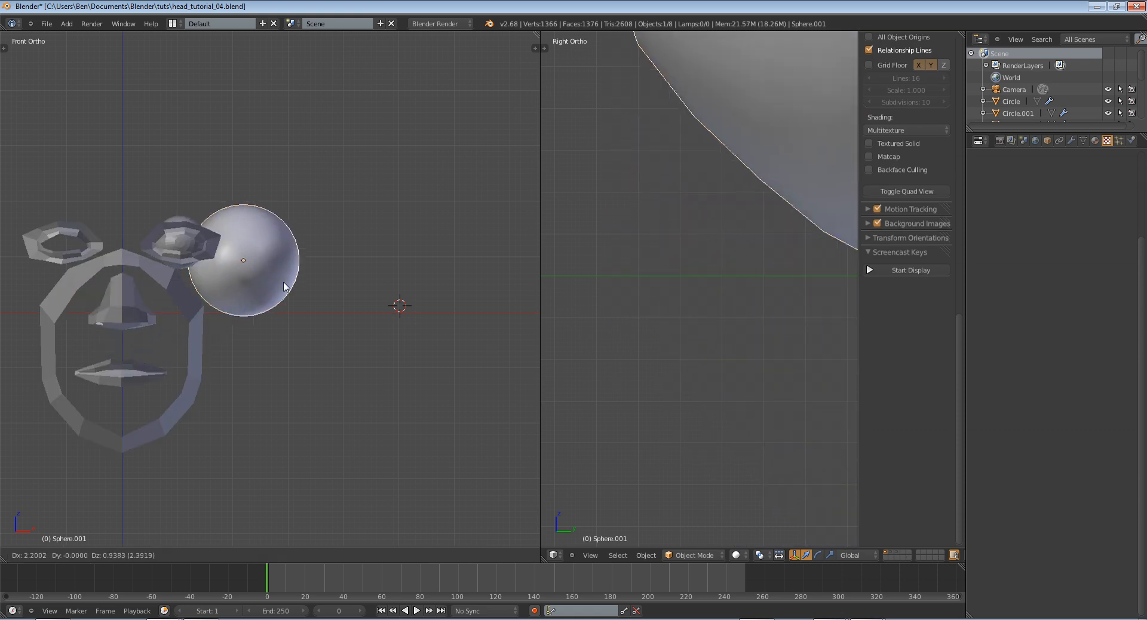
pyautogui.click(298, 254)
# Snap the 3D cursor to the small placeholder eye sphere and snap the new eyeball to the cursor
pyautogui.rightClick(182, 243)
pyautogui.moveTo(201, 247); pyautogui.dragTo(125, 265, button='middle')
pyautogui.hotkey('shift', 's')
pyautogui.click(339, 249)
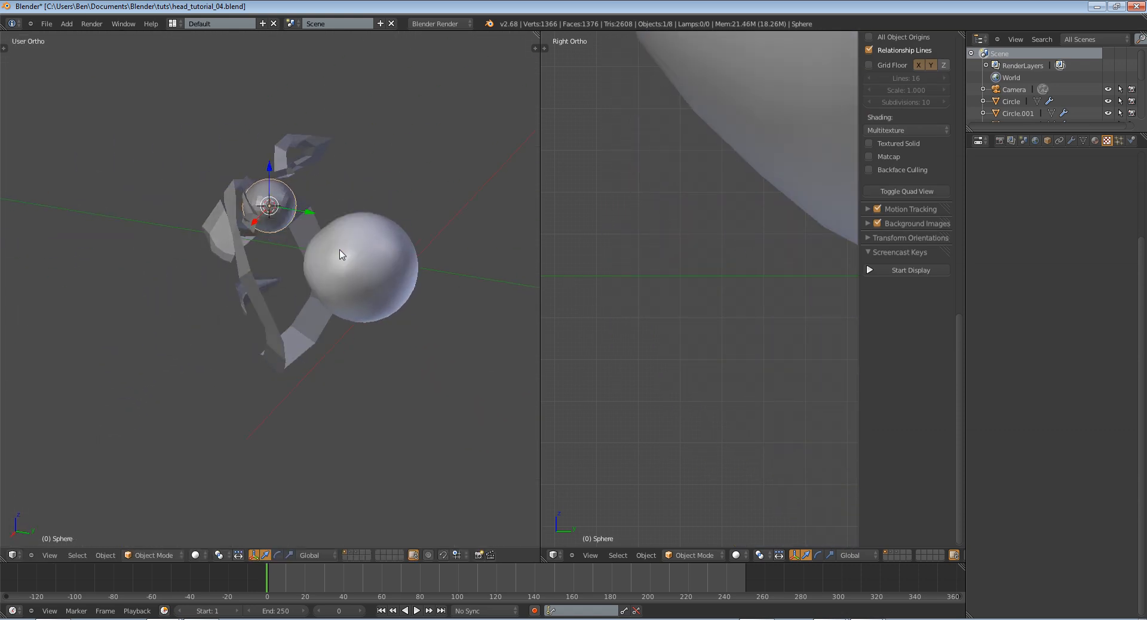
pyautogui.rightClick(339, 255)
pyautogui.hotkey('shift', 's')
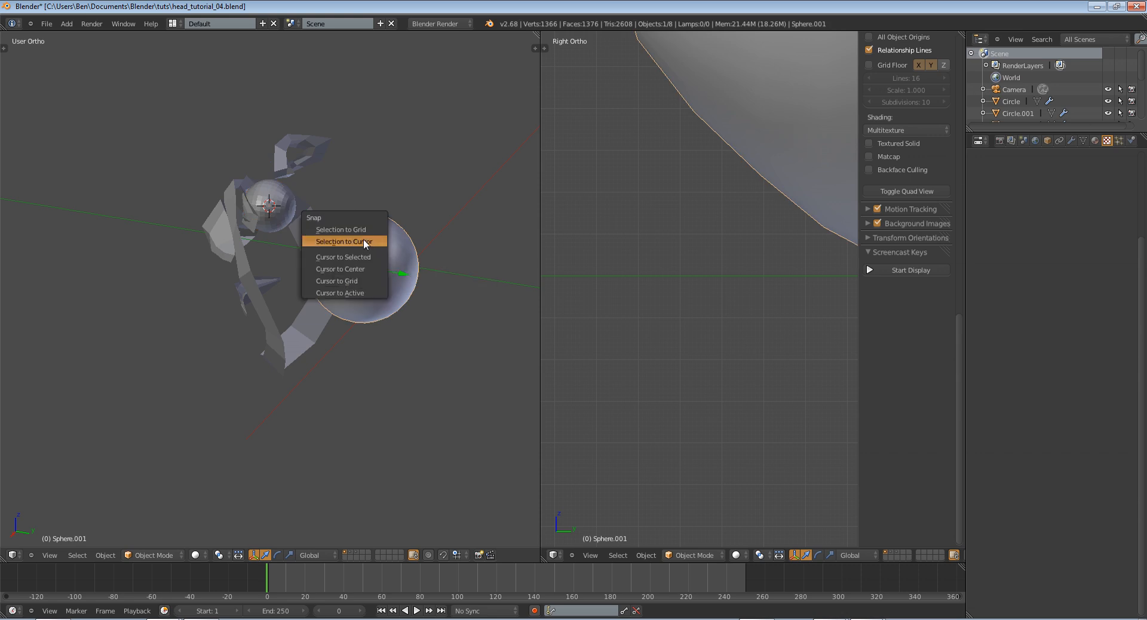
pyautogui.click(363, 240)
# Frame the eyeball in front view, show both views in wireframe and hide the view's properties region
pyautogui.press('z')
pyautogui.press('KP_Decimal')
pyautogui.press('KP_1')
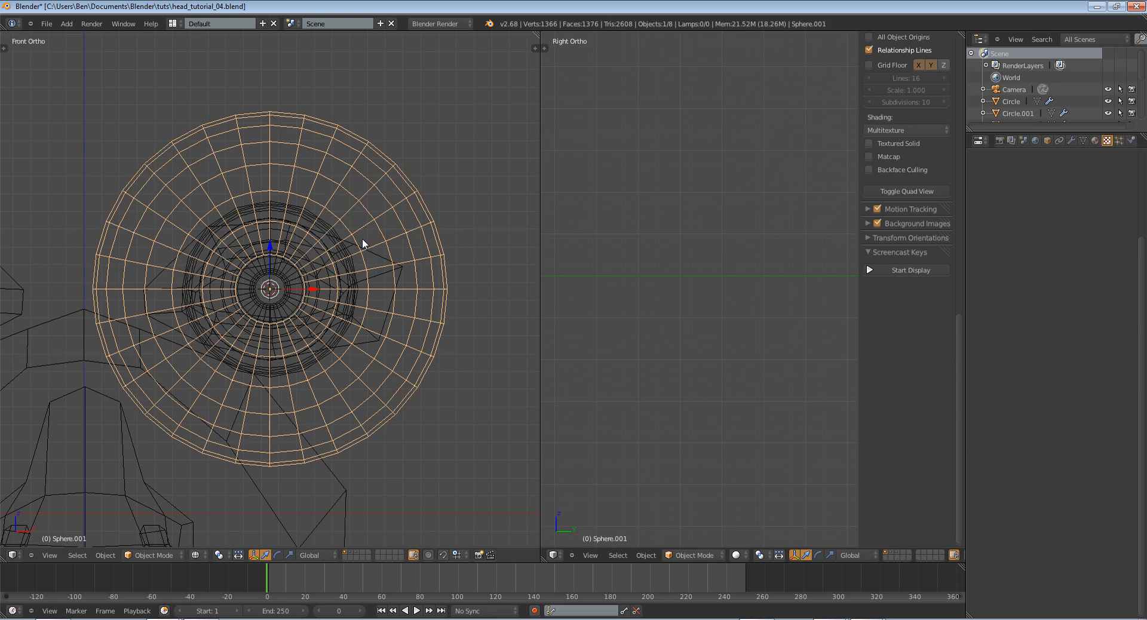
pyautogui.scroll(-6, 833, 246)
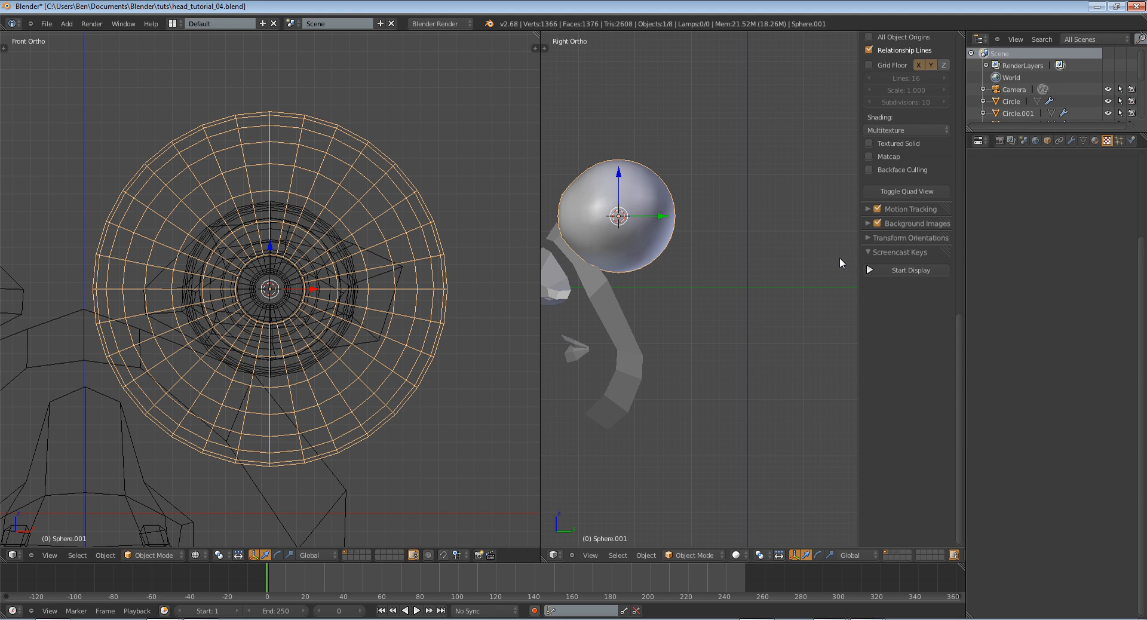
pyautogui.press('n')
pyautogui.press('n')
pyautogui.press('n')
pyautogui.press('z')
pyautogui.scroll(4, 668, 275)
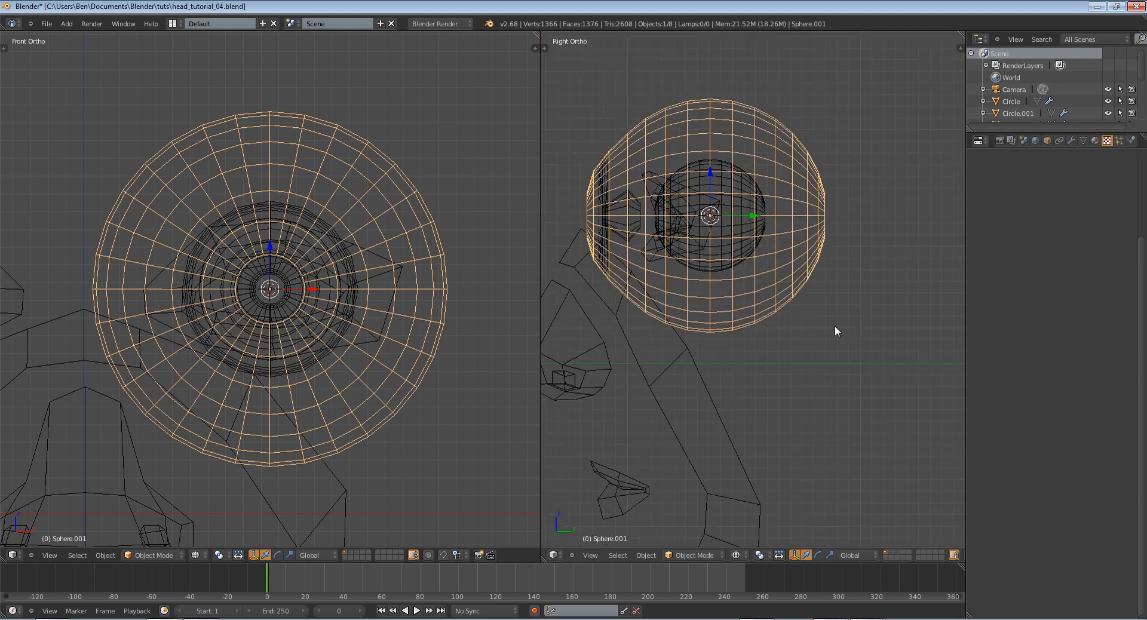
# Scale the eyeball down until it matches the size of the placeholder sphere
pyautogui.scroll(-1, 835, 327)
pyautogui.keyDown('shift'); pyautogui.moveTo(835, 327); pyautogui.dragTo(893, 371, button='middle'); pyautogui.keyUp('shift')
pyautogui.press('s')
pyautogui.click(825, 329)
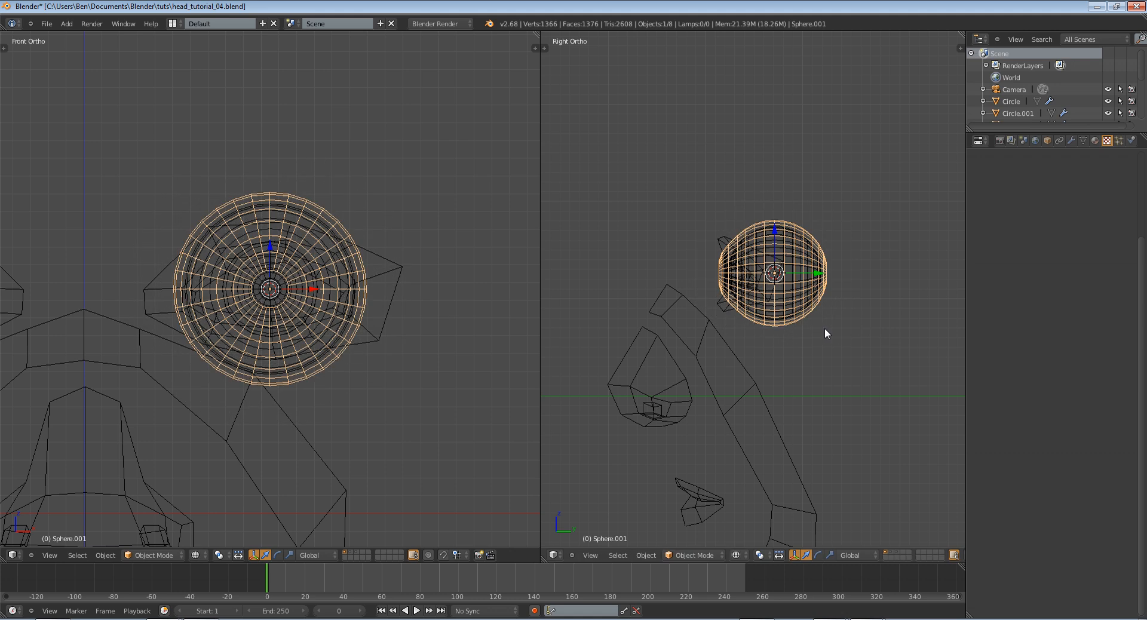
pyautogui.scroll(4, 862, 331)
pyautogui.press('s')
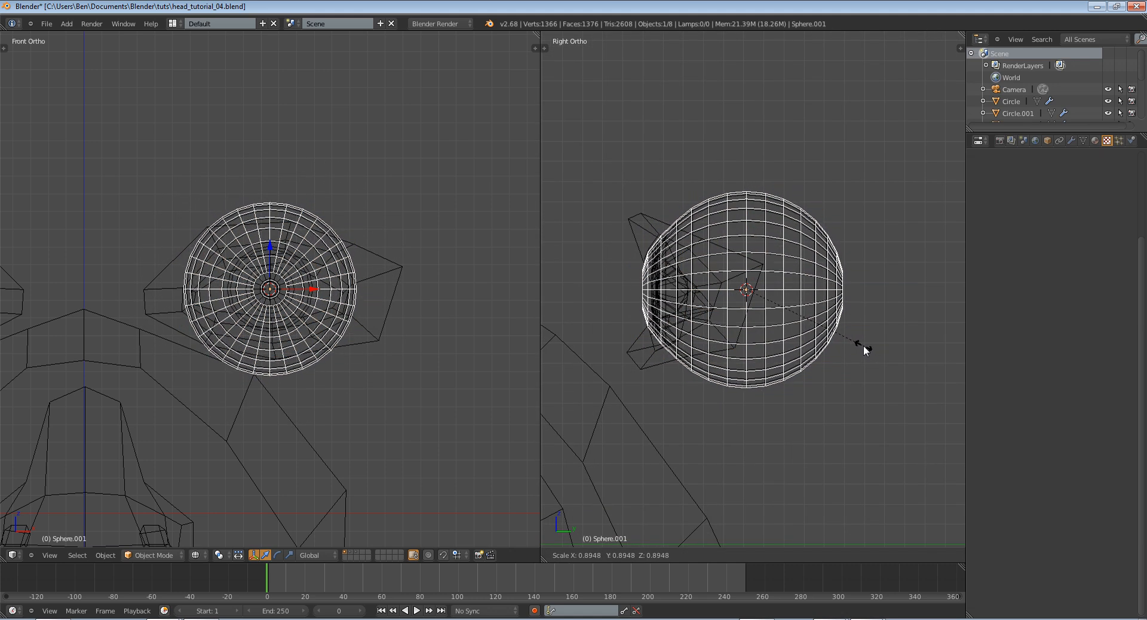
pyautogui.click(864, 347)
pyautogui.scroll(2, 872, 349)
pyautogui.press('s')
pyautogui.click(879, 349)
# Show the side view in solid shading and shift the eyeball about 0.006 along the global Y axis
pyautogui.press('z')
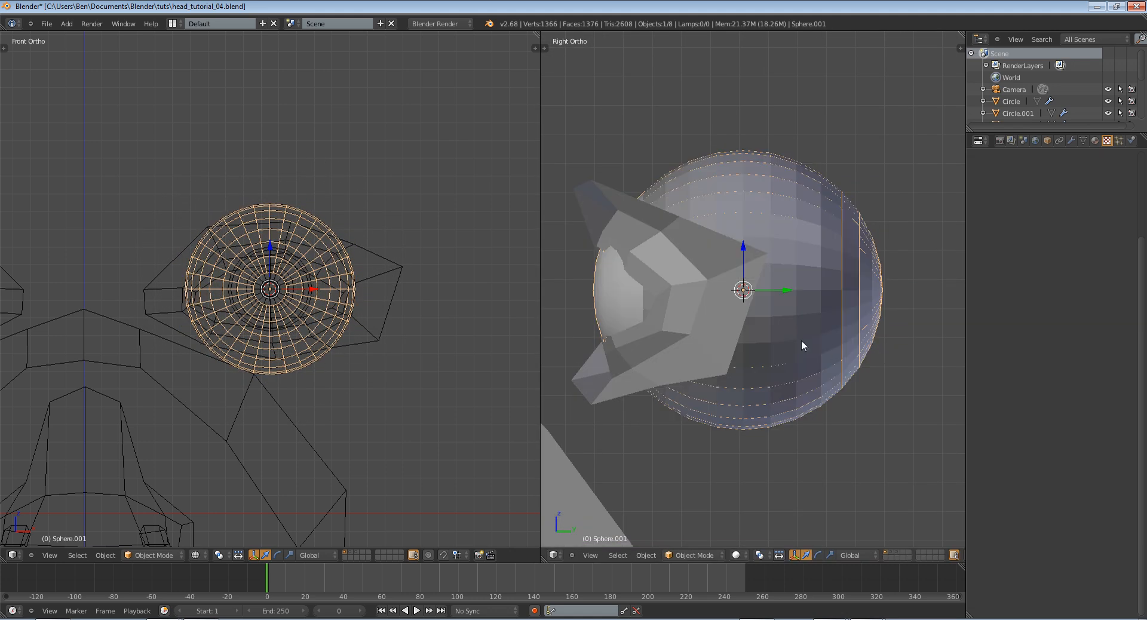
pyautogui.press('z')
pyautogui.press('z')
pyautogui.press('g')
pyautogui.press('y')
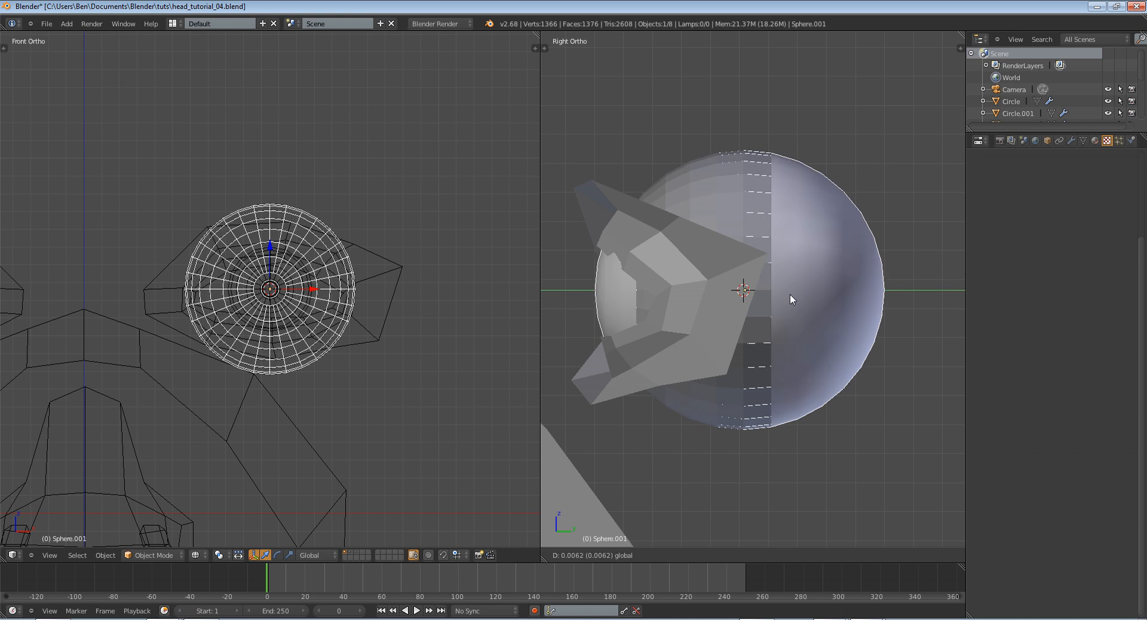
pyautogui.click(791, 294)
# Set the pivot point to Individual Origins and test a trackball rotation of the eyeball inside the eyelids
pyautogui.moveTo(791, 294); pyautogui.dragTo(782, 333, button='middle')
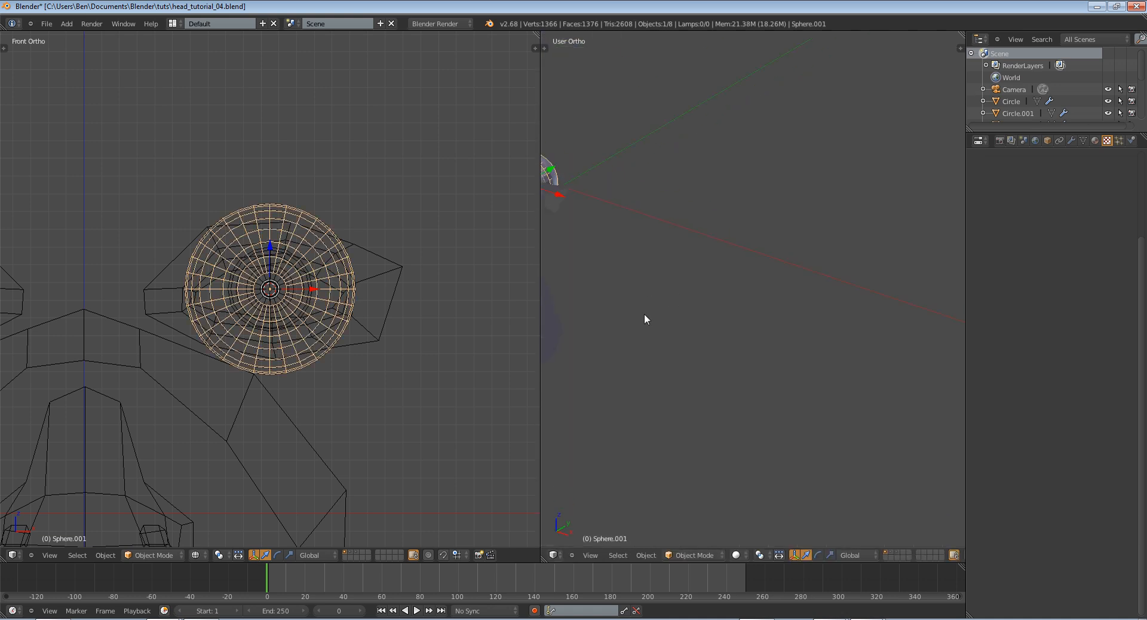
pyautogui.keyDown('shift'); pyautogui.moveTo(644, 319); pyautogui.dragTo(1007, 500, button='middle'); pyautogui.keyUp('shift')
pyautogui.click(769, 555)
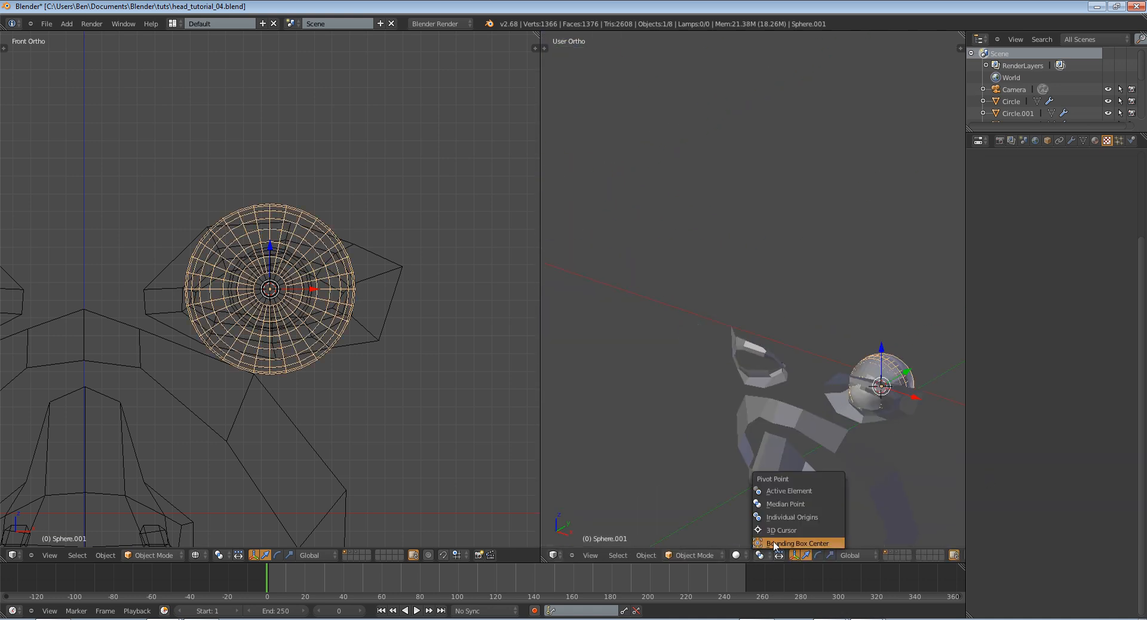
pyautogui.click(796, 519)
pyautogui.keyDown('shift'); pyautogui.moveTo(858, 489); pyautogui.dragTo(711, 373, button='middle'); pyautogui.keyUp('shift')
pyautogui.scroll(4, 721, 353)
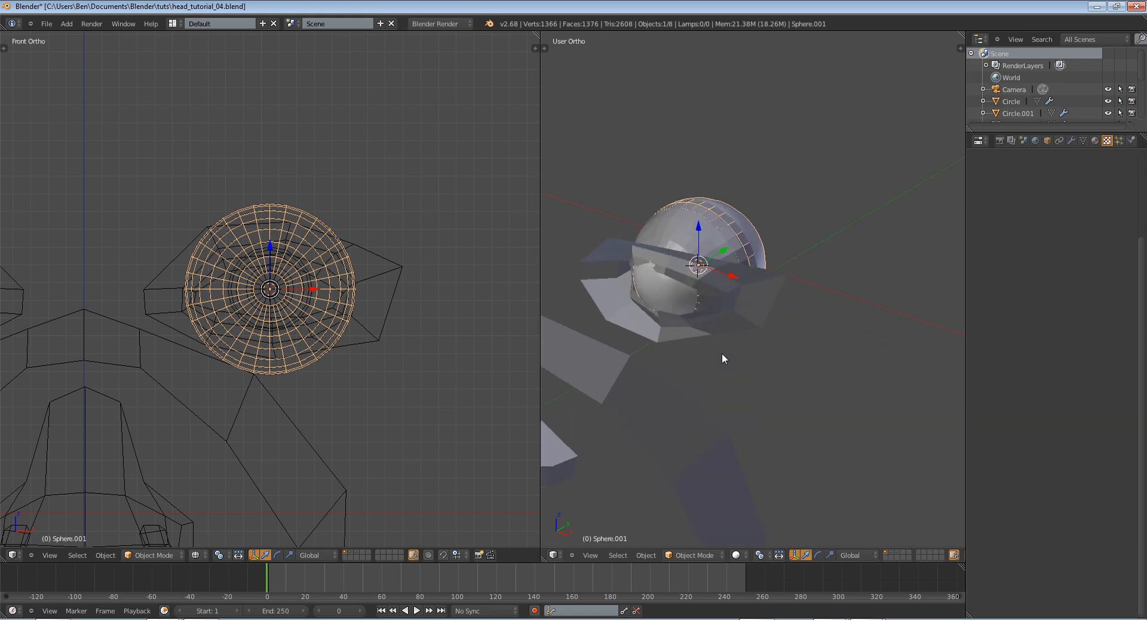
pyautogui.press('r')
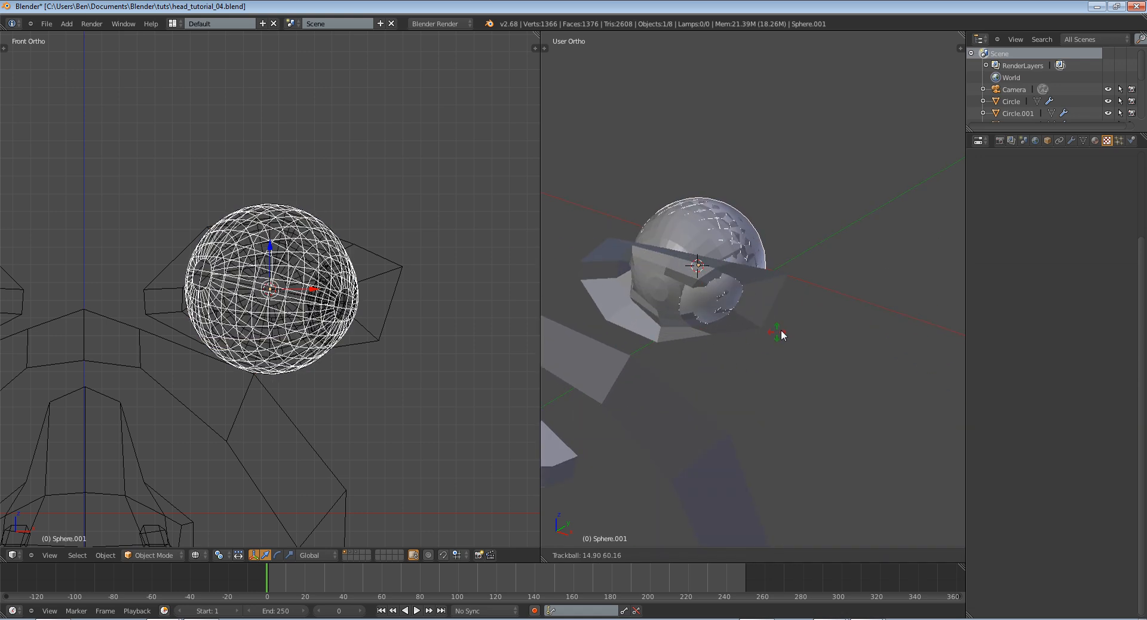
pyautogui.press('Escape')
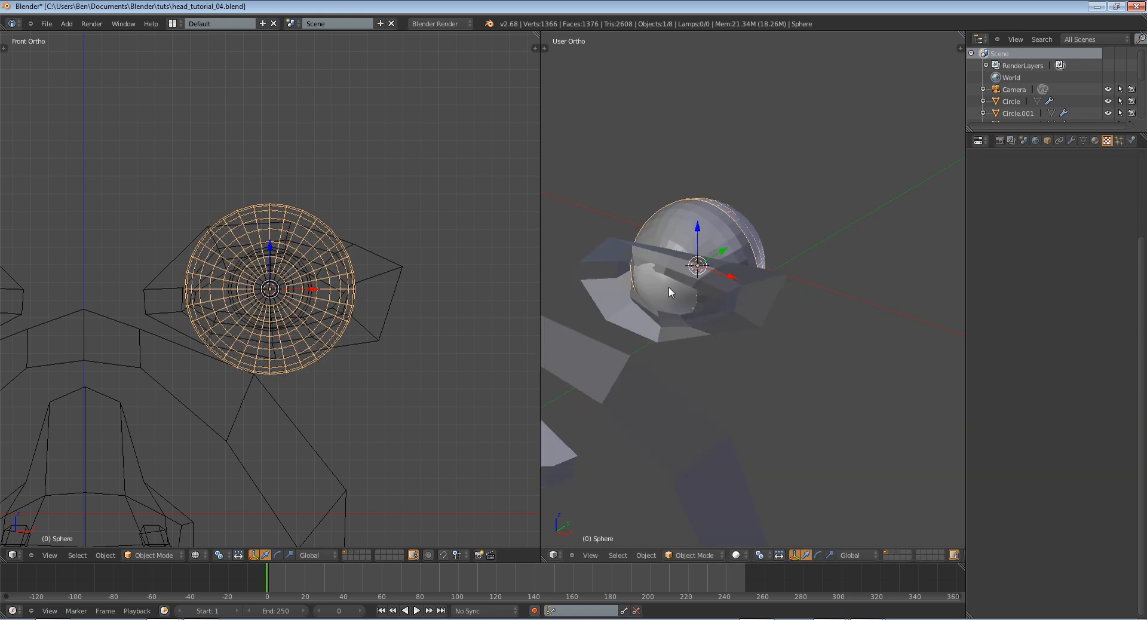
# Delete the old placeholder eye sphere and select the new eyeball
pyautogui.press('x')
pyautogui.click(668, 286)
pyautogui.rightClick(670, 286)
# Nudge the eyeball slightly back behind the eyelids
pyautogui.moveTo(670, 287); pyautogui.dragTo(741, 305, button='middle')
pyautogui.scroll(-5, 788, 352)
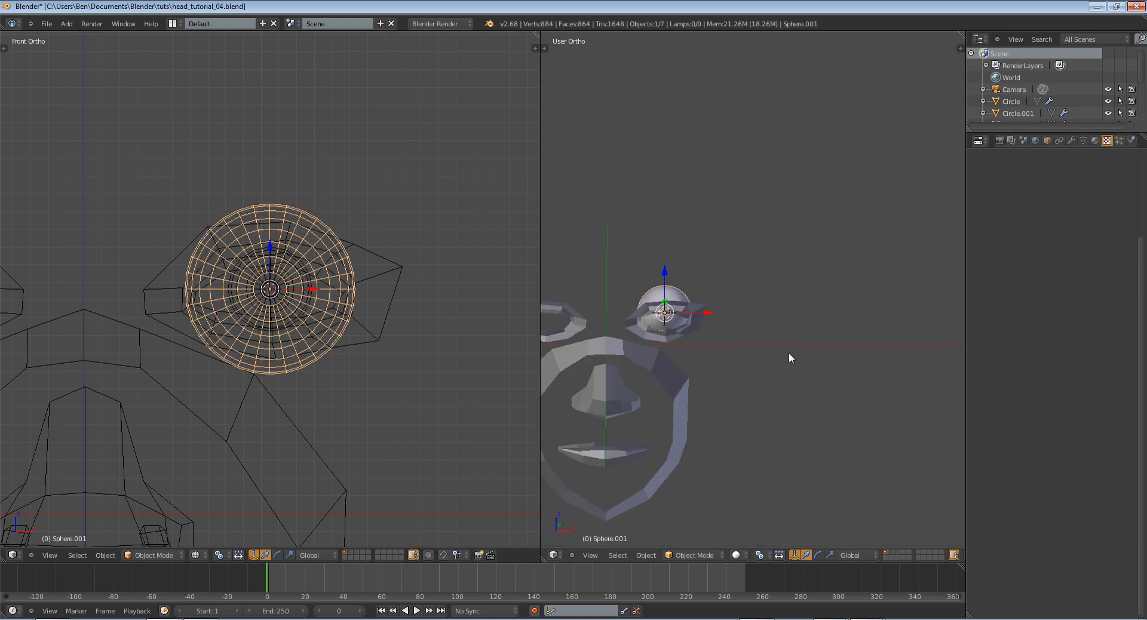
pyautogui.moveTo(789, 353); pyautogui.dragTo(678, 352, button='middle')
pyautogui.scroll(4, 678, 353)
pyautogui.scroll(5, 646, 306)
pyautogui.moveTo(853, 377)
pyautogui.keyDown('shift'); pyautogui.mouseDown(button='middle')
pyautogui.moveTo(645, 306)
pyautogui.moveTo(859, 393)
pyautogui.mouseUp(button='middle'); pyautogui.keyUp('shift')
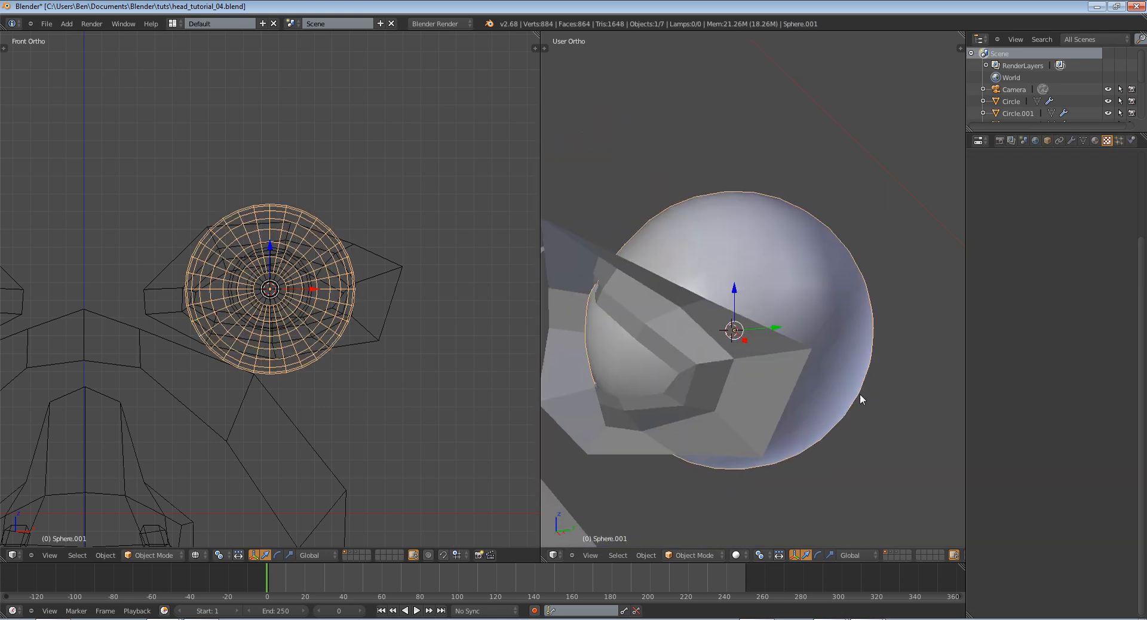
pyautogui.moveTo(669, 343); pyautogui.dragTo(758, 420, button='middle')
pyautogui.press('g')
pyautogui.click(767, 317)
# Try a trackball rotation of the eyeball to test its fit behind the eyelids
pyautogui.scroll(-3, 627, 406)
pyautogui.scroll(4, 785, 456)
pyautogui.press('r')
pyautogui.press('r')
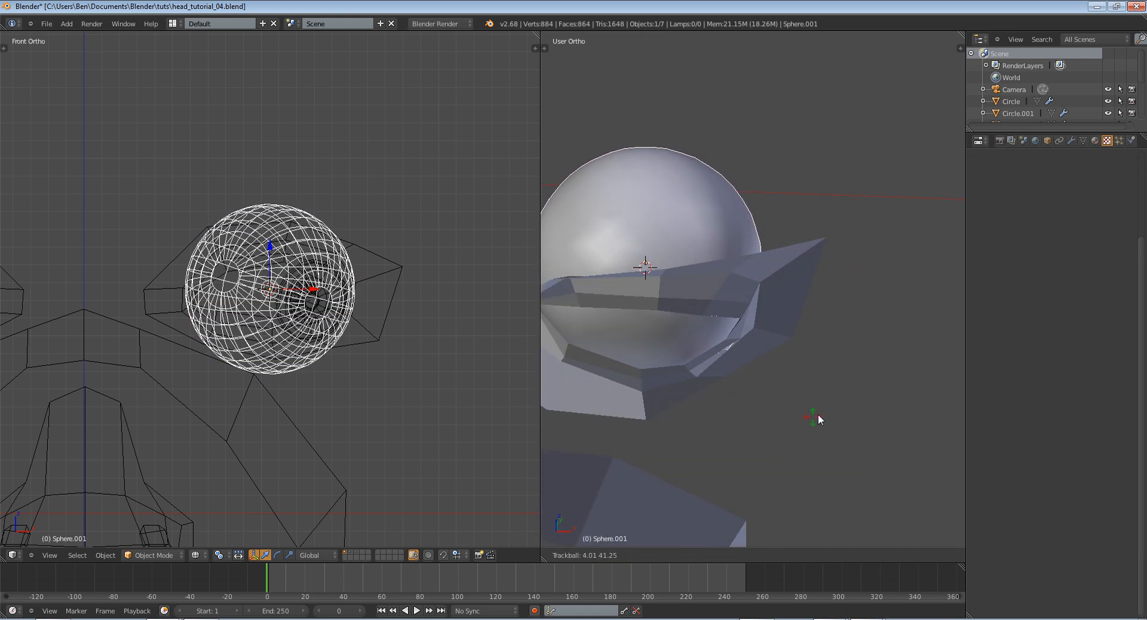
pyautogui.rightClick(827, 388)
# Open the eyelid mesh in Edit Mode and switch from face to vertex selection
pyautogui.rightClick(747, 303)
pyautogui.press('Tab')
pyautogui.moveTo(747, 304); pyautogui.dragTo(731, 365, button='middle')
pyautogui.press('Tab')
pyautogui.scroll(-2, 830, 304)
pyautogui.scroll(1, 731, 365)
pyautogui.scroll(1, 731, 366)
pyautogui.press('Tab')
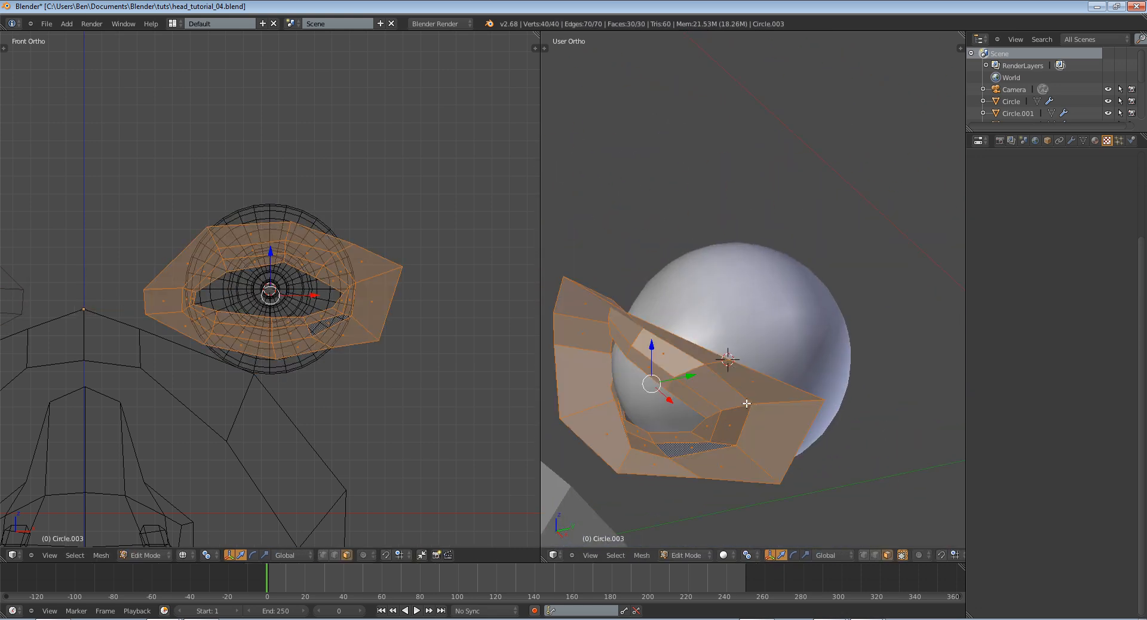
pyautogui.rightClick(748, 404)
pyautogui.click(863, 555)
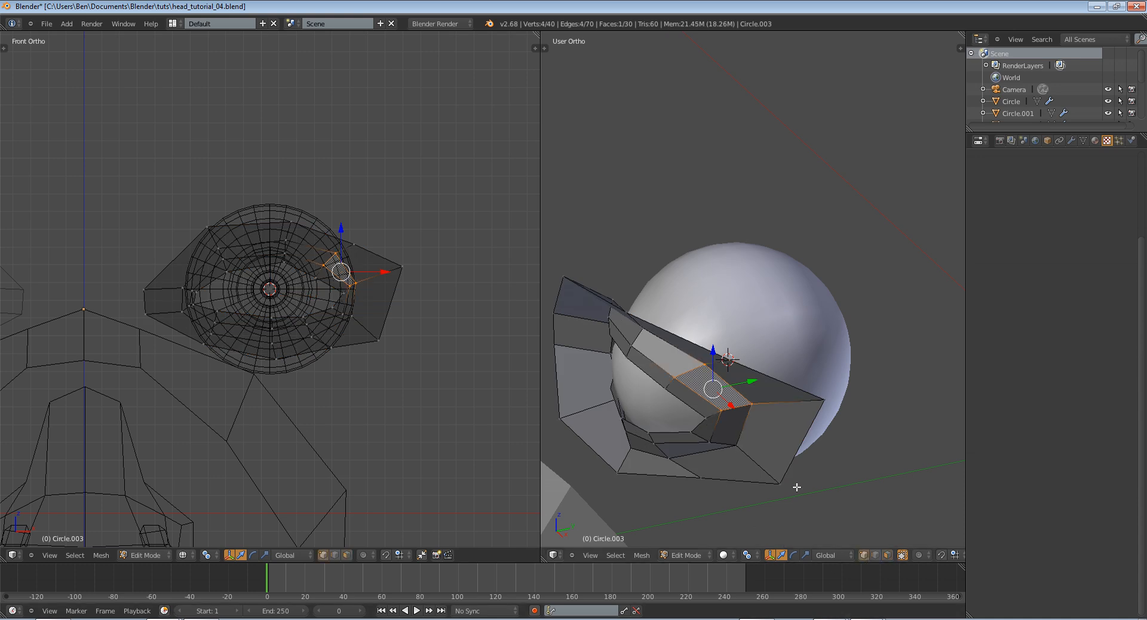
# Examine from several angles how the eyelids wrap around the eyeball, with nothing selected in the lid mesh
pyautogui.press('Tab')
pyautogui.scroll(-3, 736, 421)
pyautogui.scroll(3, 736, 422)
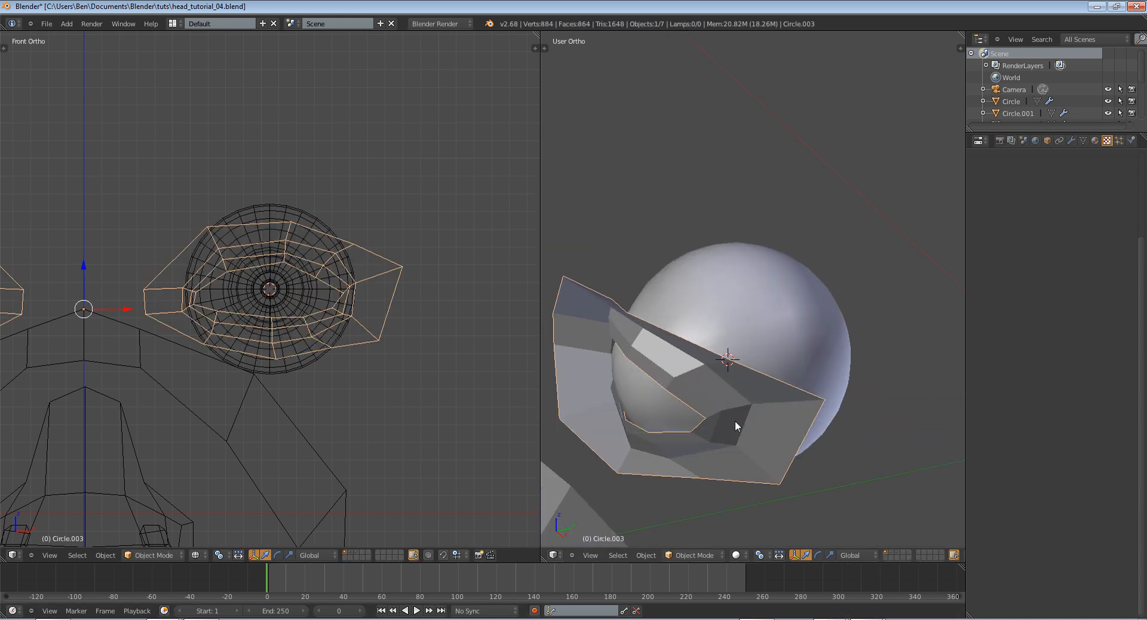
pyautogui.moveTo(655, 431); pyautogui.dragTo(780, 443, button='middle')
pyautogui.scroll(-3, 787, 448)
pyautogui.press('Tab')
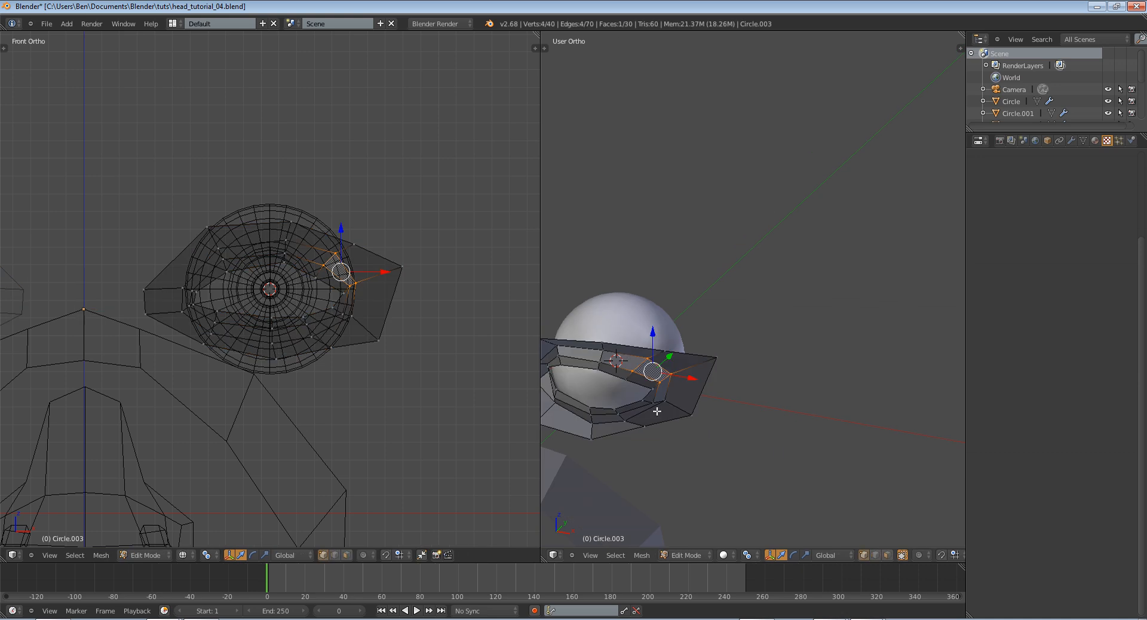
pyautogui.moveTo(657, 410); pyautogui.dragTo(608, 418, button='middle')
pyautogui.press('a')
pyautogui.scroll(4, 607, 417)
pyautogui.moveTo(737, 398); pyautogui.dragTo(727, 401)
# Select a single vertex on the upper eyelid and inspect how the lid meets the eyeball there
pyautogui.rightClick(654, 368)
pyautogui.moveTo(680, 359); pyautogui.dragTo(672, 361)
pyautogui.keyDown('shift'); pyautogui.moveTo(699, 373); pyautogui.dragTo(634, 352, button='middle'); pyautogui.keyUp('shift')
pyautogui.rightClick(609, 342)
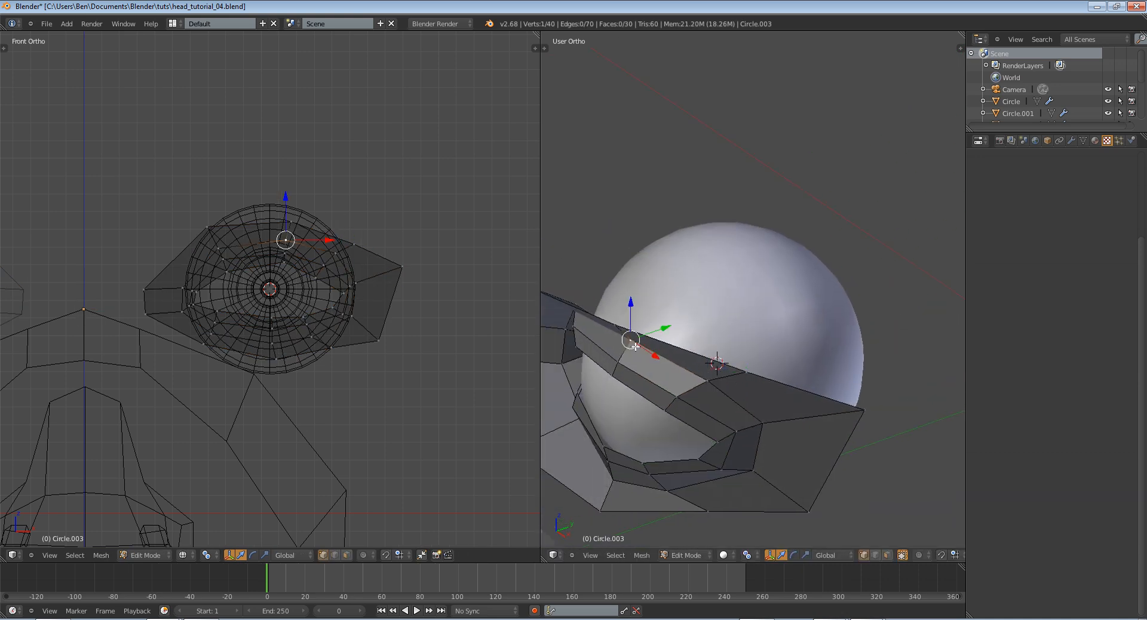
pyautogui.moveTo(573, 324); pyautogui.dragTo(616, 338, button='middle')
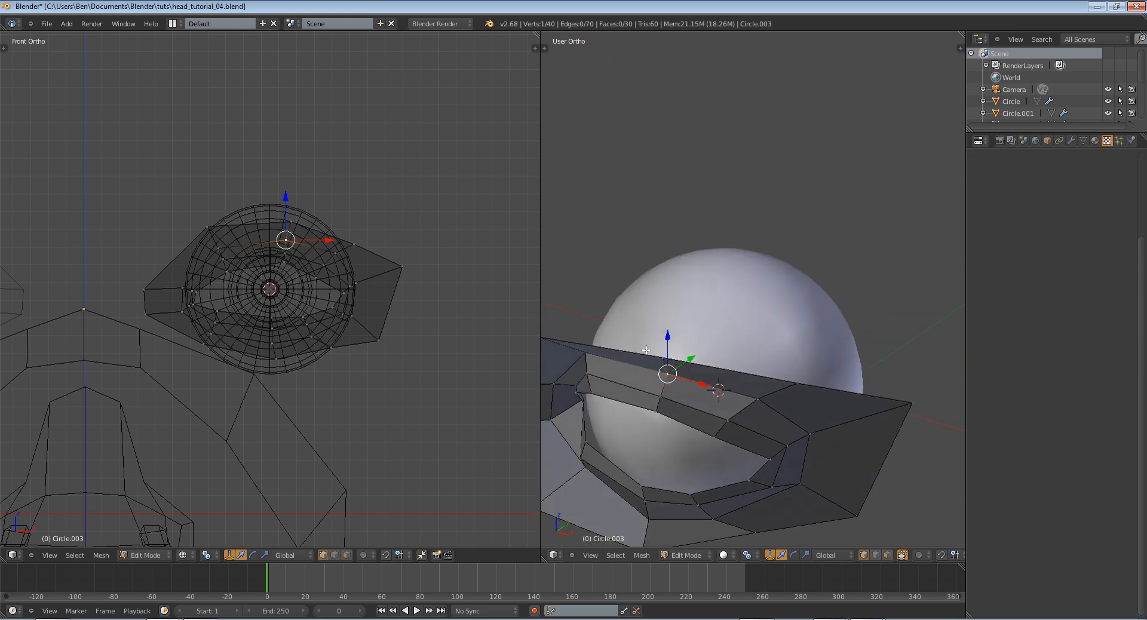
pyautogui.keyDown('shift'); pyautogui.moveTo(654, 386); pyautogui.dragTo(711, 379, button='middle'); pyautogui.keyUp('shift')
# Leave the eyelid mesh's Edit Mode and try a trackball rotation of the eyeball to check its clearance
pyautogui.press('Tab')
pyautogui.rightClick(745, 343)
pyautogui.press('r')
pyautogui.press('r')
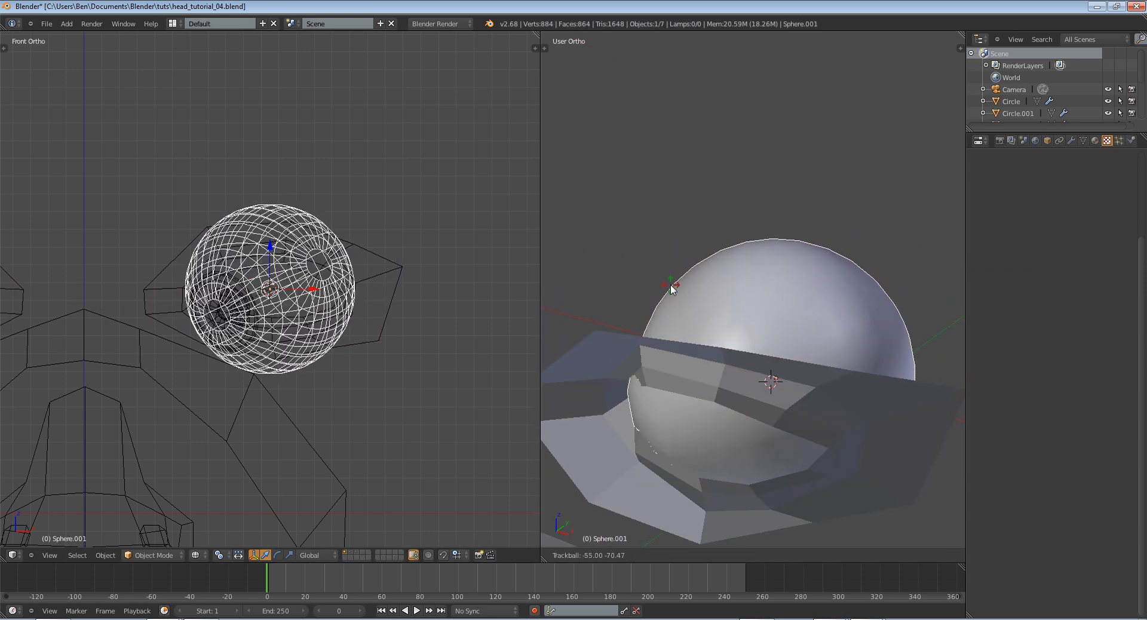
pyautogui.rightClick(671, 264)
pyautogui.press('Tab')
# Return to Edit Mode on the eyelid mesh and select the edge above its inner corner
pyautogui.press('Tab')
pyautogui.rightClick(639, 371)
pyautogui.press('Tab')
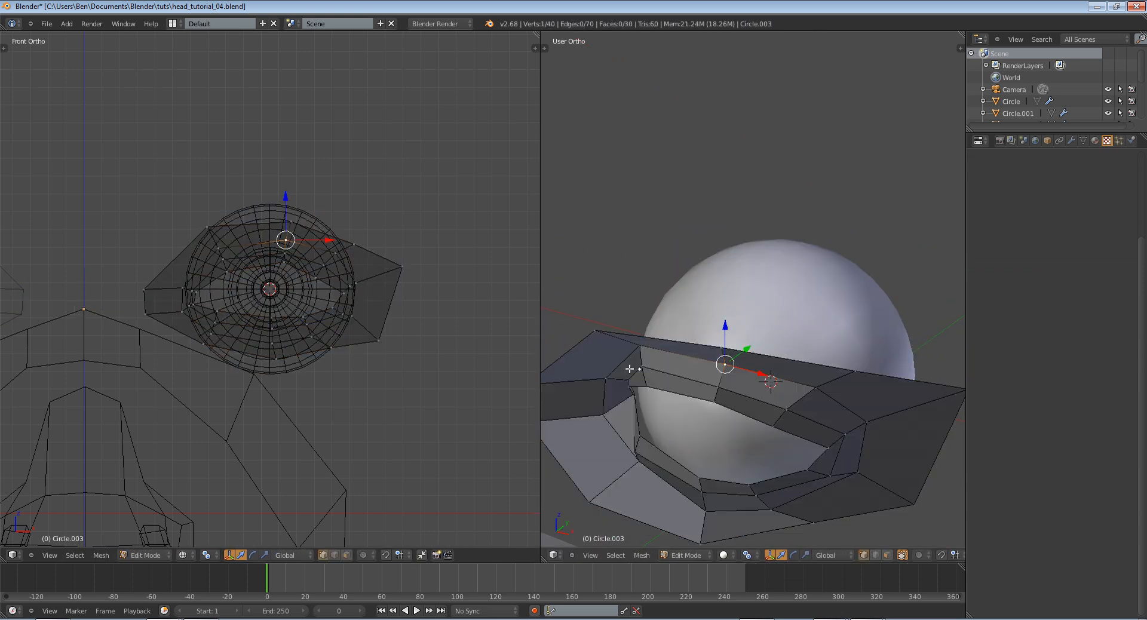
pyautogui.rightClick(643, 368)
pyautogui.moveTo(642, 373); pyautogui.dragTo(674, 364, button='middle')
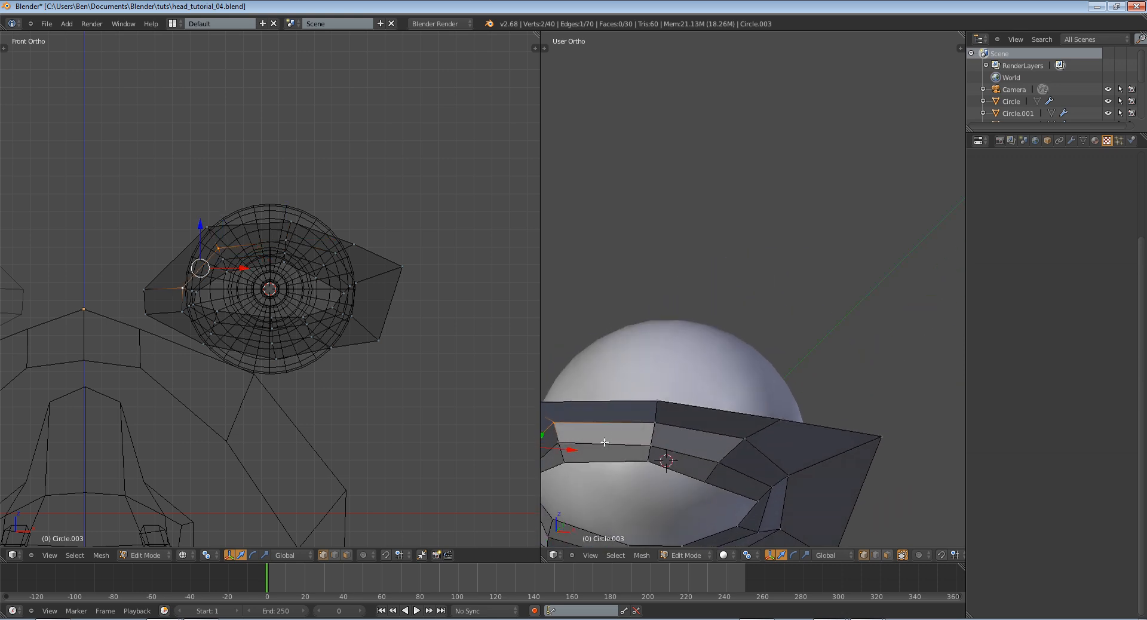
# Select the four vertices at the eyelid's inner corner and move them about 0.04 forward along global Y
pyautogui.keyDown('shift'); pyautogui.moveTo(604, 442); pyautogui.dragTo(785, 368, button='middle'); pyautogui.keyUp('shift')
pyautogui.scroll(2, 768, 387)
pyautogui.press('a')
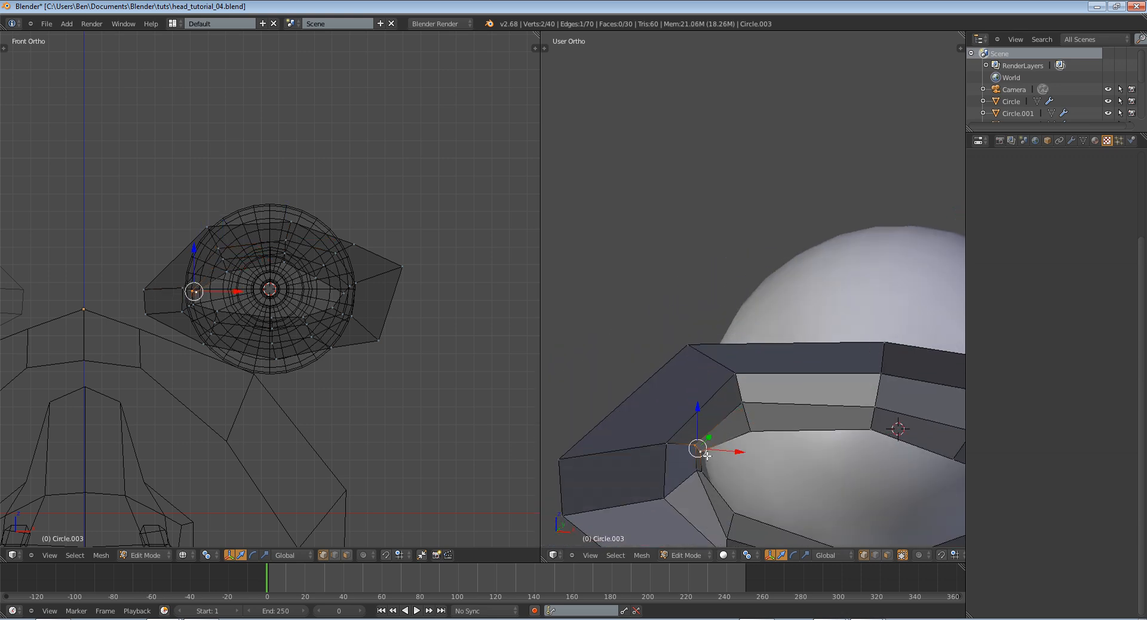
pyautogui.moveTo(729, 447); pyautogui.dragTo(734, 463, button='middle')
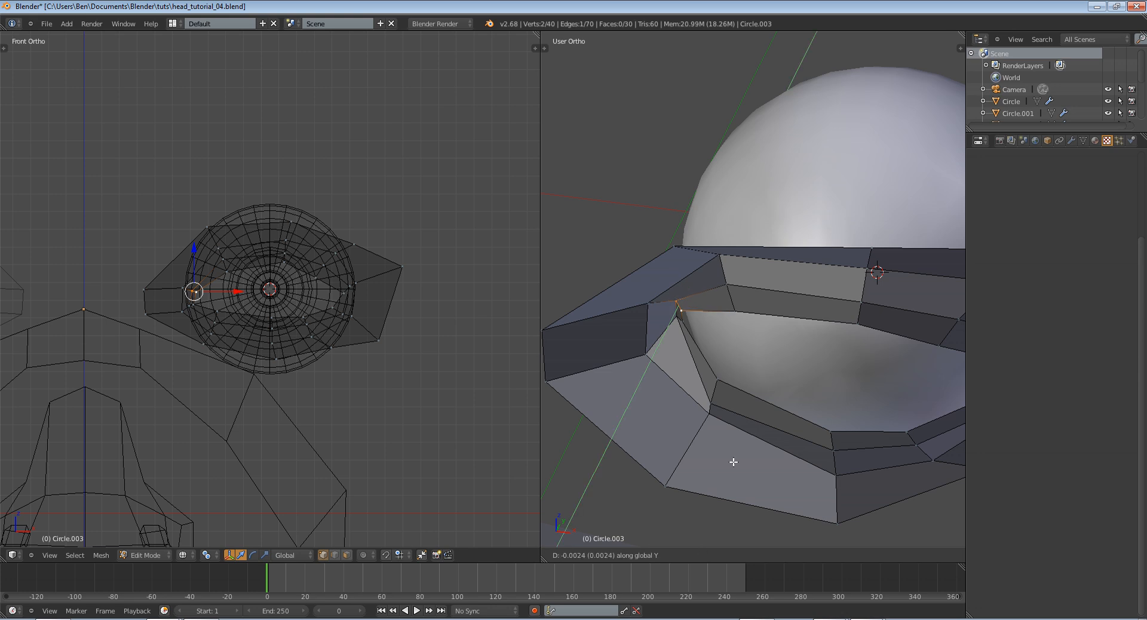
pyautogui.keyDown('shift'); pyautogui.rightClick(669, 319); pyautogui.keyUp('shift')
pyautogui.press('z')
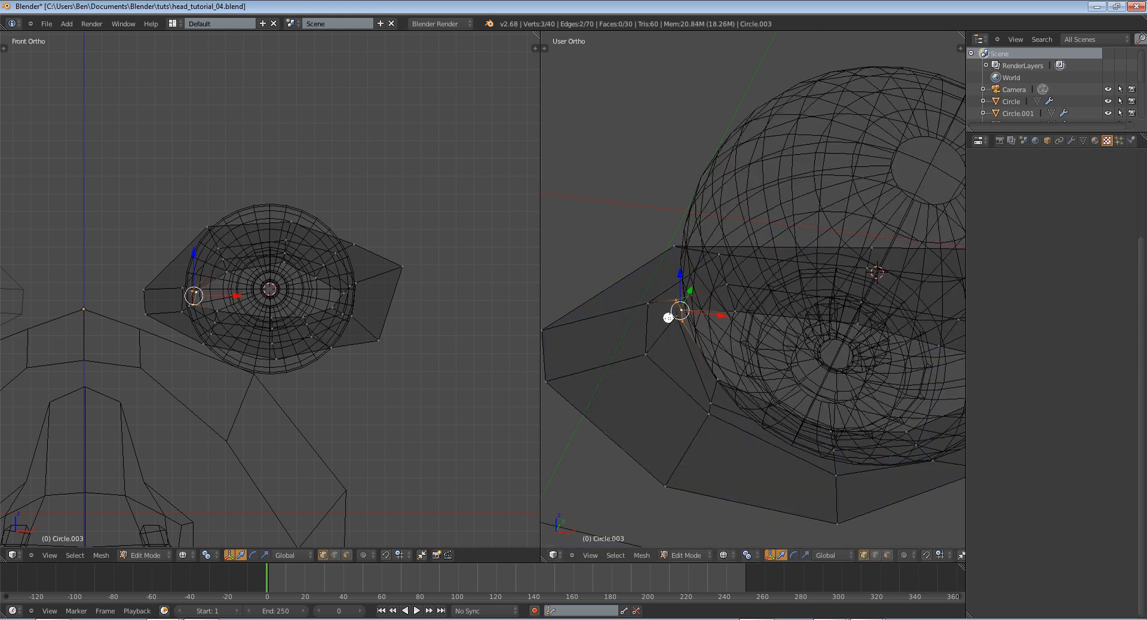
pyautogui.press('z')
pyautogui.press('g')
pyautogui.press('y')
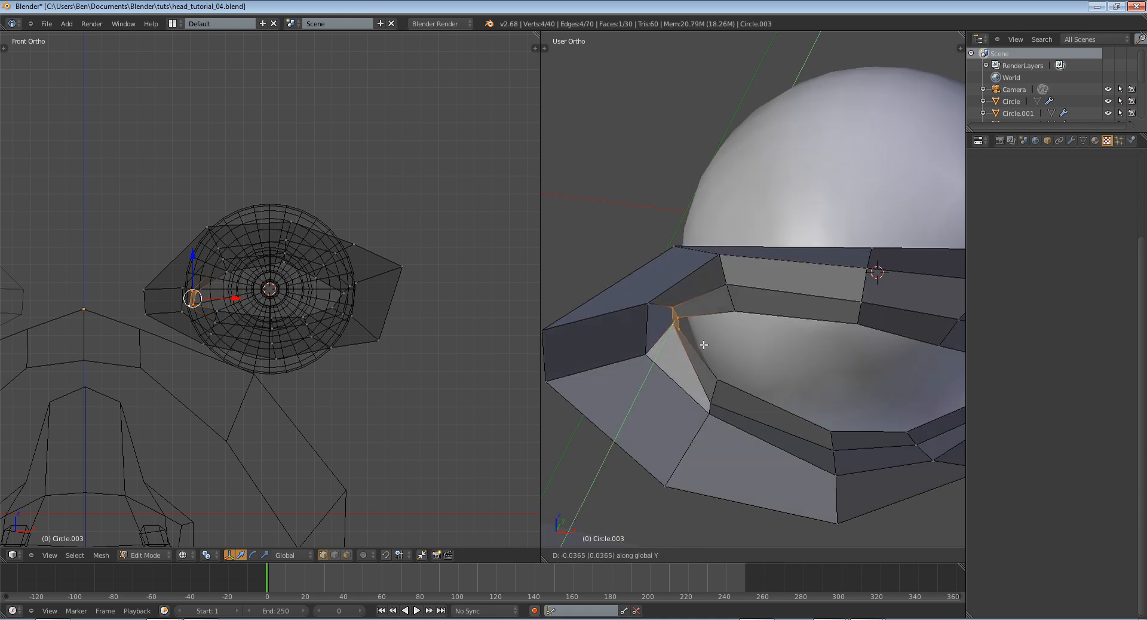
pyautogui.click(702, 347)
# Move the eyelid's four inner-corner vertices about 0.02 along global X and test the eyeball's rotation against them
pyautogui.press('z')
pyautogui.press('z')
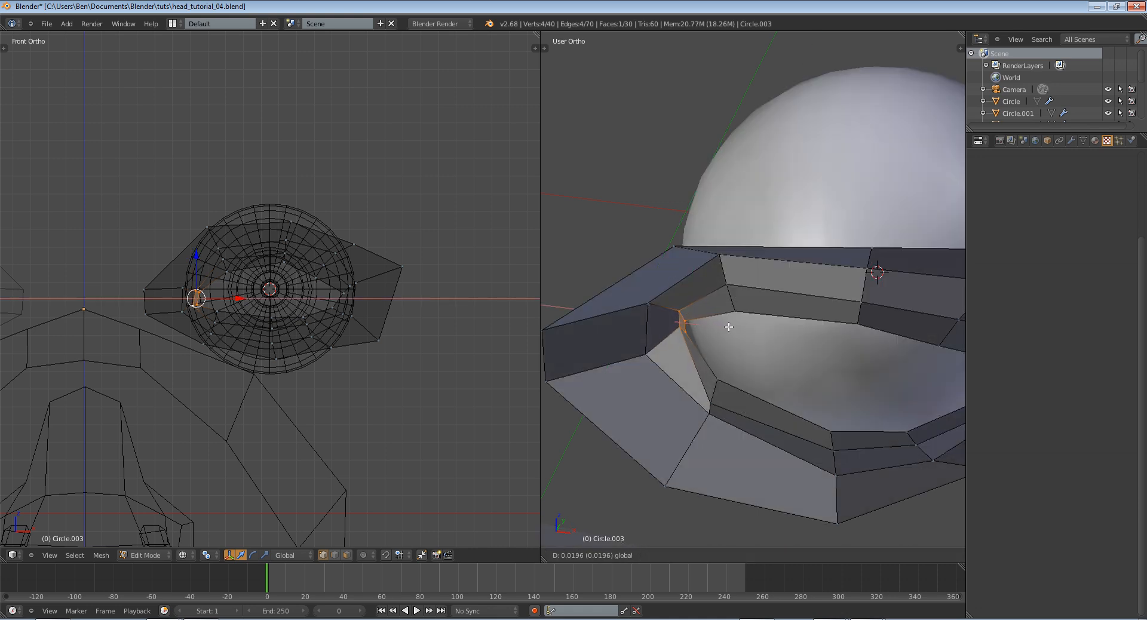
pyautogui.press('Tab')
pyautogui.rightClick(769, 353)
pyautogui.press('r')
pyautogui.press('r')
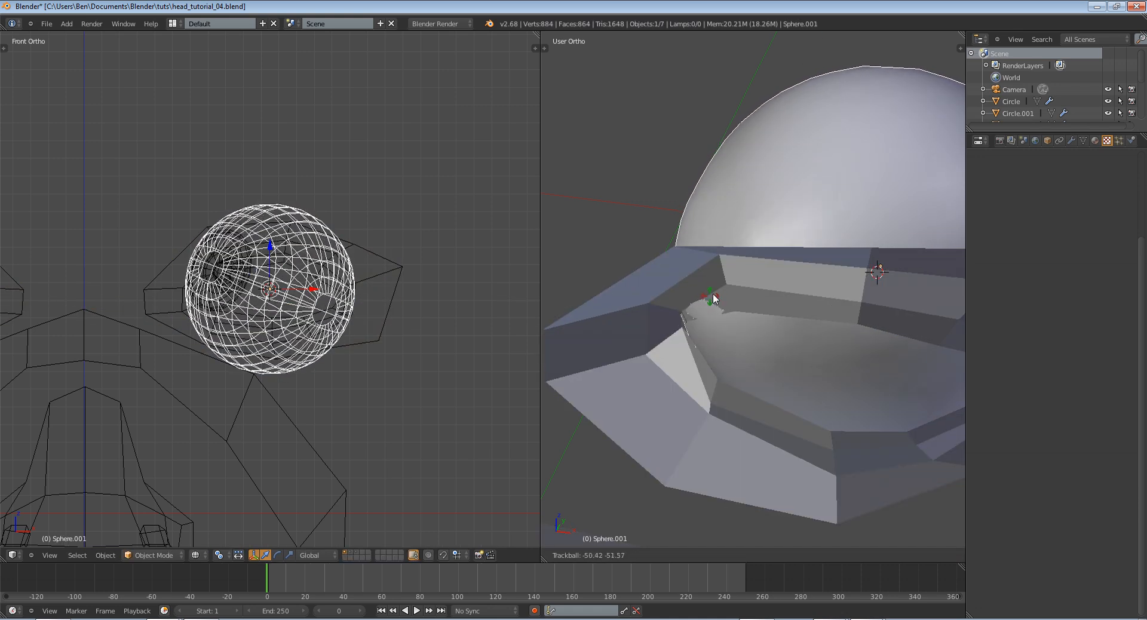
pyautogui.rightClick(714, 300)
# Return to Edit Mode on the eyelid mesh and nudge the upper-lid vertices beside the inner corner along global Y
pyautogui.press('Tab')
pyautogui.rightClick(710, 306)
pyautogui.press('Tab')
pyautogui.rightClick(725, 309)
pyautogui.press('Tab')
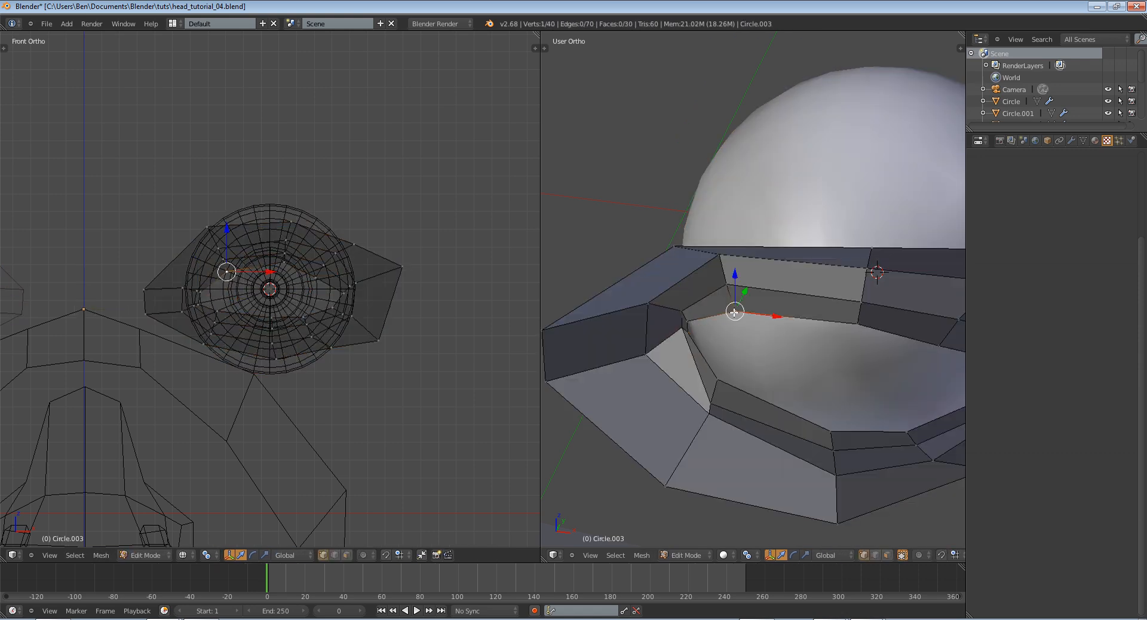
pyautogui.rightClick(725, 287)
pyautogui.press('g')
pyautogui.press('y')
pyautogui.rightClick(717, 276)
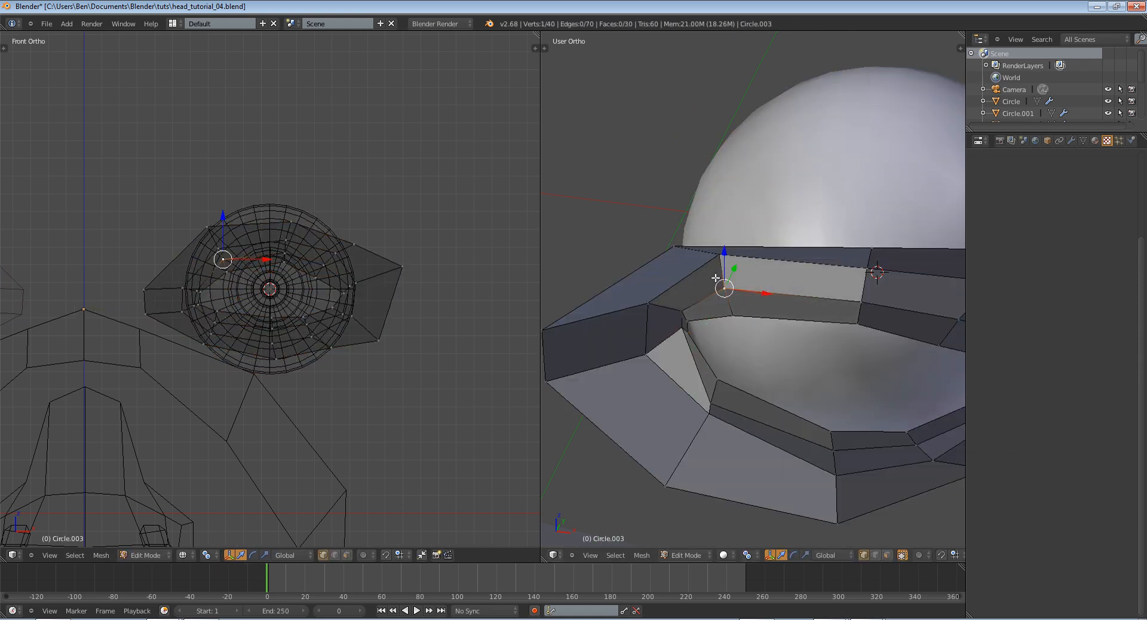
# Select only the upper inner-corner vertex of the eyelid and nudge it slightly along global Y
pyautogui.press('a')
pyautogui.press('a')
pyautogui.press('a')
pyautogui.rightClick(682, 307)
pyautogui.press('g')
pyautogui.press('y')
pyautogui.rightClick(680, 309)
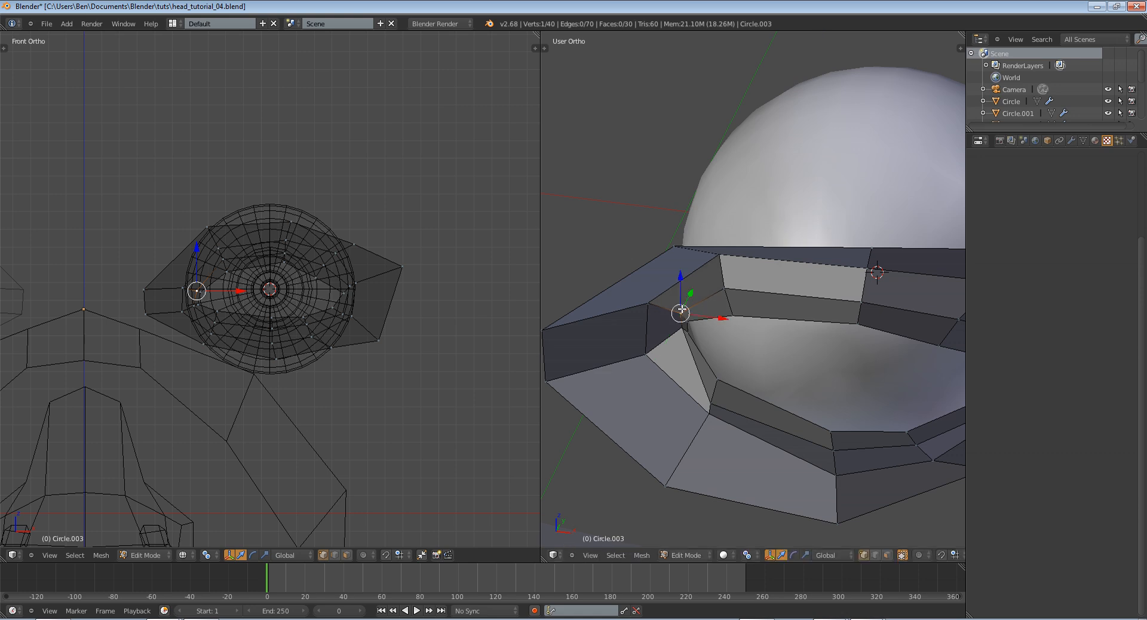
# Leave Edit Mode and swing the eyeball through a trackball rotation to check both corners of the eyelid for clearance
pyautogui.press('Tab')
pyautogui.scroll(-1, 682, 310)
pyautogui.moveTo(682, 310); pyautogui.dragTo(748, 377, button='middle')
pyautogui.rightClick(839, 464)
pyautogui.moveTo(839, 465); pyautogui.dragTo(858, 436, button='middle')
pyautogui.scroll(-2, 854, 434)
pyautogui.press('r')
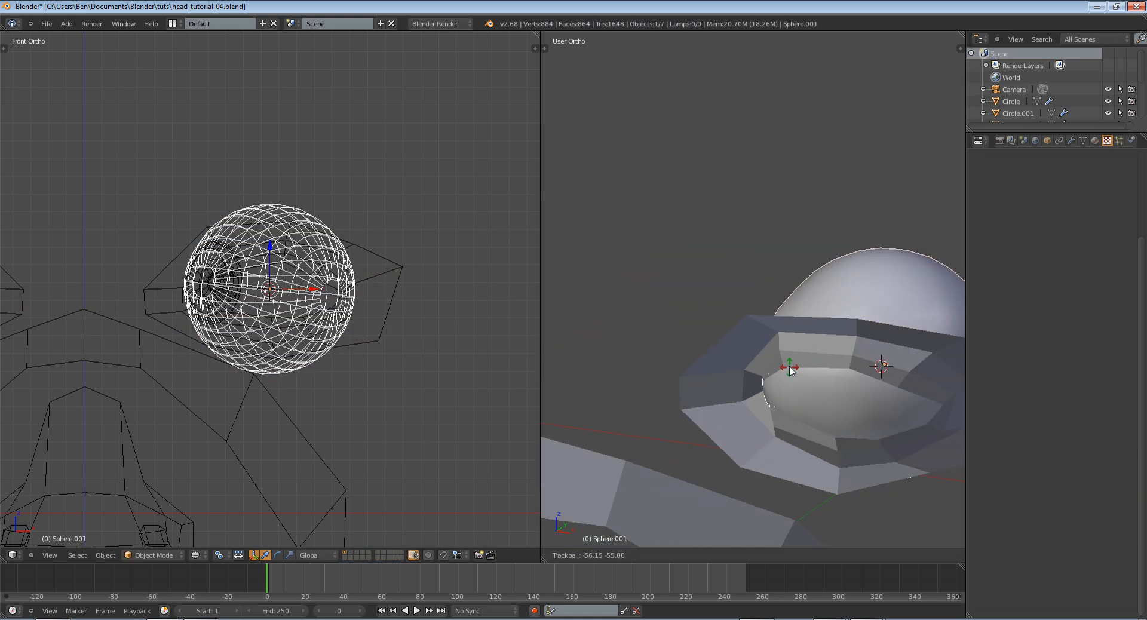
pyautogui.press('r')
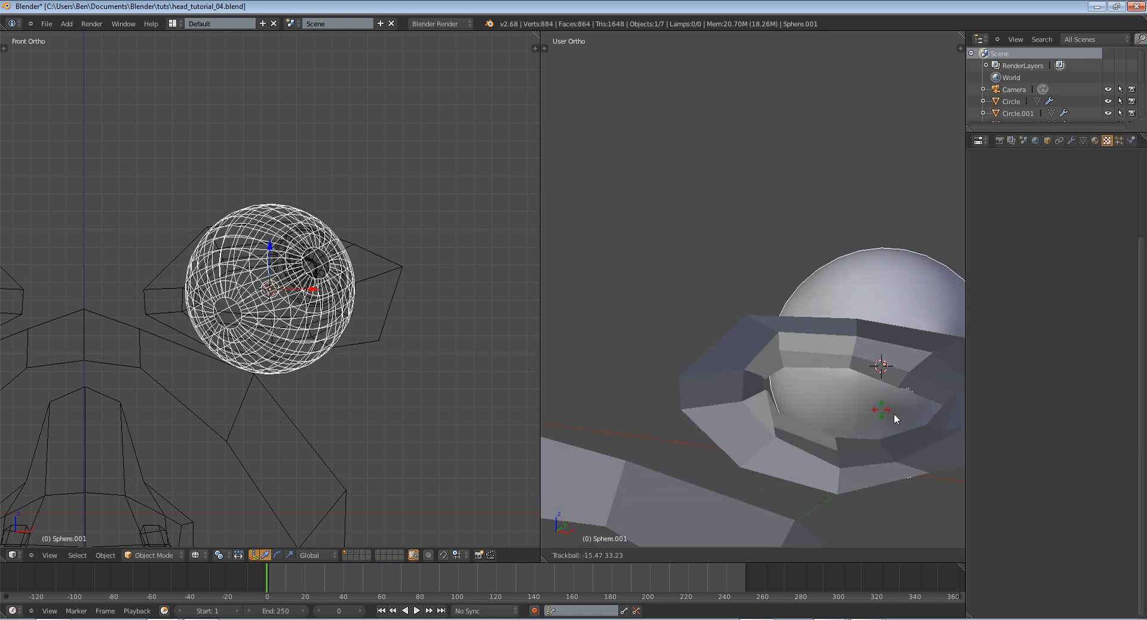
pyautogui.click(915, 414)
# Select the edge at the eyelid's outer corner in Edit Mode and reposition it
pyautogui.rightClick(819, 392)
pyautogui.moveTo(919, 424); pyautogui.dragTo(850, 364, button='middle')
pyautogui.press('Tab')
pyautogui.rightClick(850, 364)
pyautogui.press('g')
pyautogui.click(873, 374)
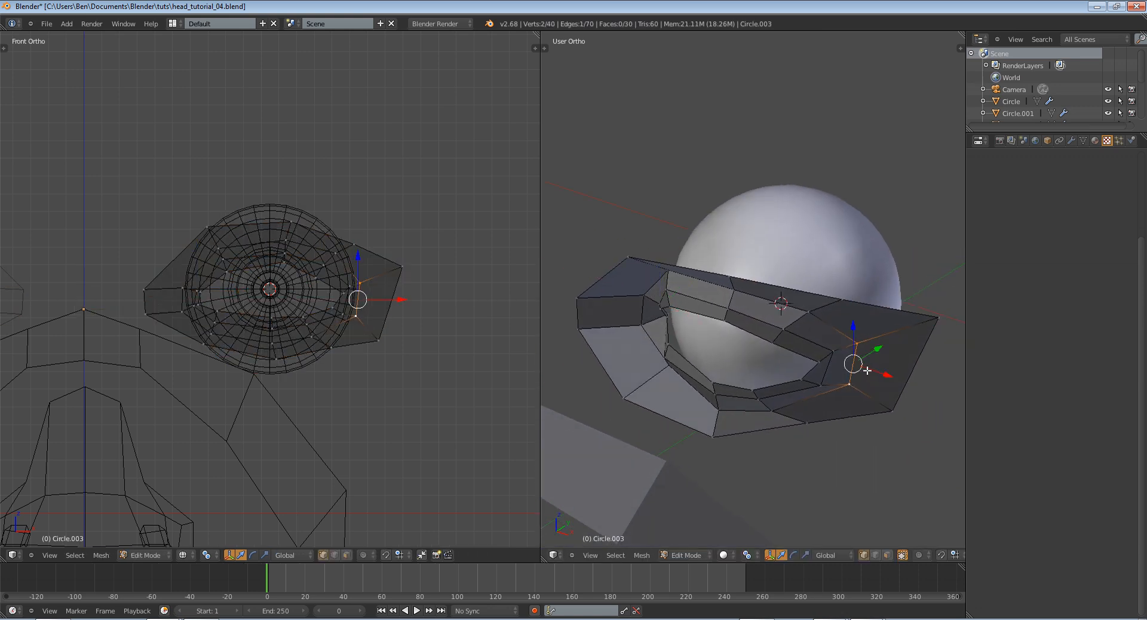
# Select the eyeball in Object Mode and test its trackball rotation toward the inner corner
pyautogui.press('Tab')
pyautogui.moveTo(879, 353); pyautogui.dragTo(658, 411, button='middle')
pyautogui.rightClick(657, 411)
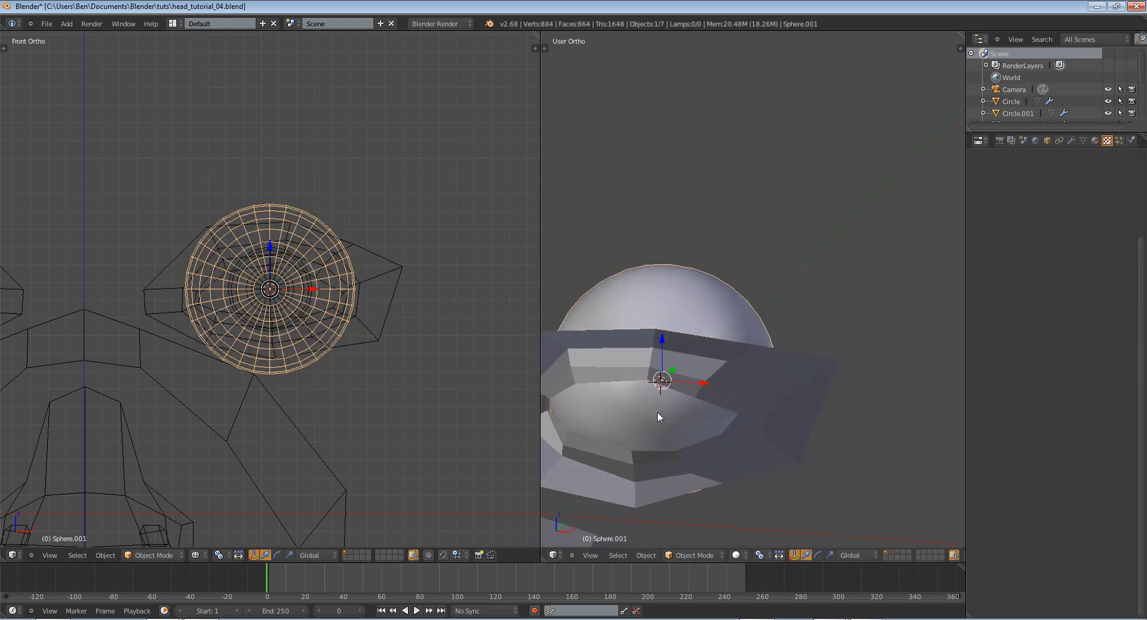
pyautogui.press('r')
pyautogui.press('r')
pyautogui.click(581, 392)
pyautogui.press('Tab')
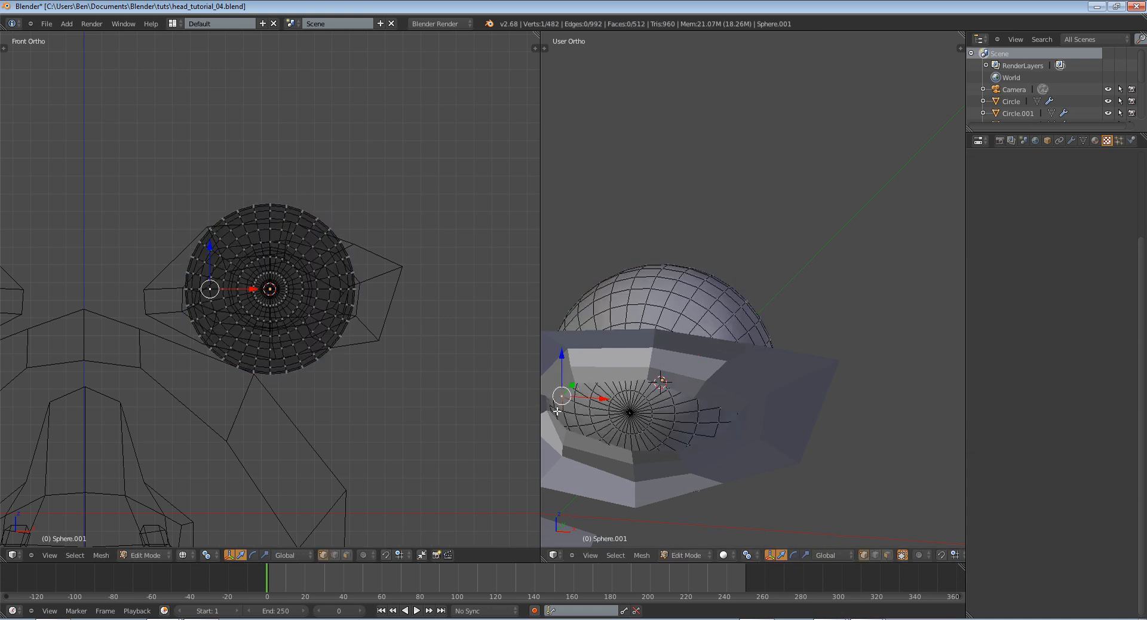
pyautogui.press('Tab')
# Select the eyelid's four inner-corner vertices in Edit Mode and move them about 0.01 forward along global Y
pyautogui.rightClick(566, 447)
pyautogui.press('Tab')
pyautogui.keyDown('shift'); pyautogui.moveTo(623, 428); pyautogui.dragTo(703, 435, button='middle'); pyautogui.keyUp('shift')
pyautogui.scroll(3, 711, 423)
pyautogui.rightClick(622, 368)
pyautogui.press('g')
pyautogui.press('y')
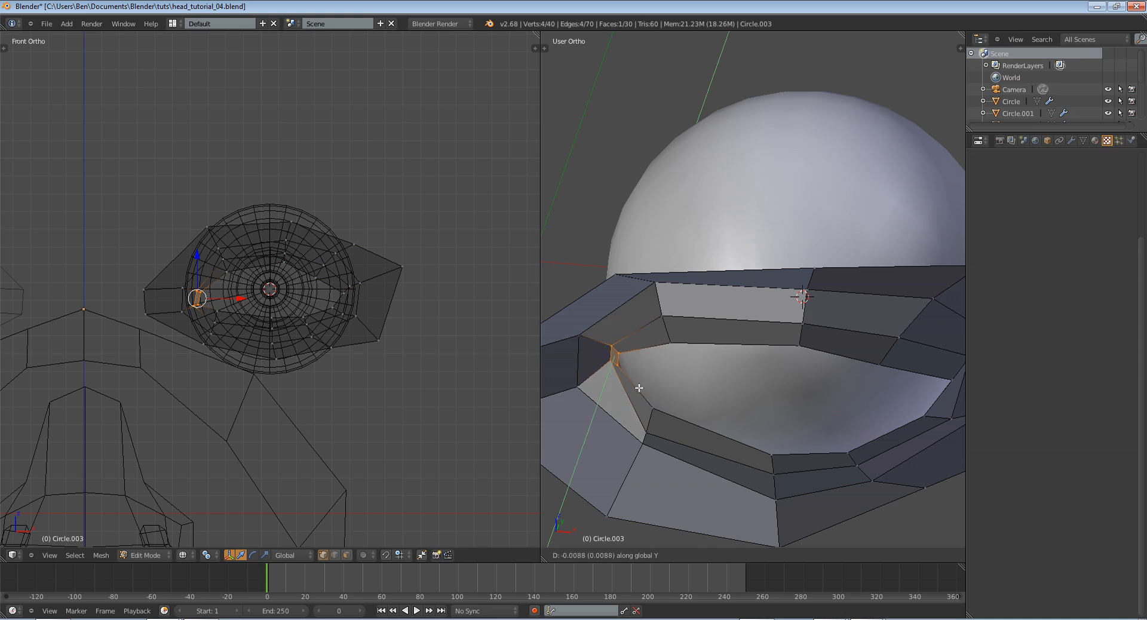
pyautogui.click(637, 390)
# Rotate the four inner-corner vertices to follow the eyeball, trying the Z and local Y axes
pyautogui.press('r')
pyautogui.press('z')
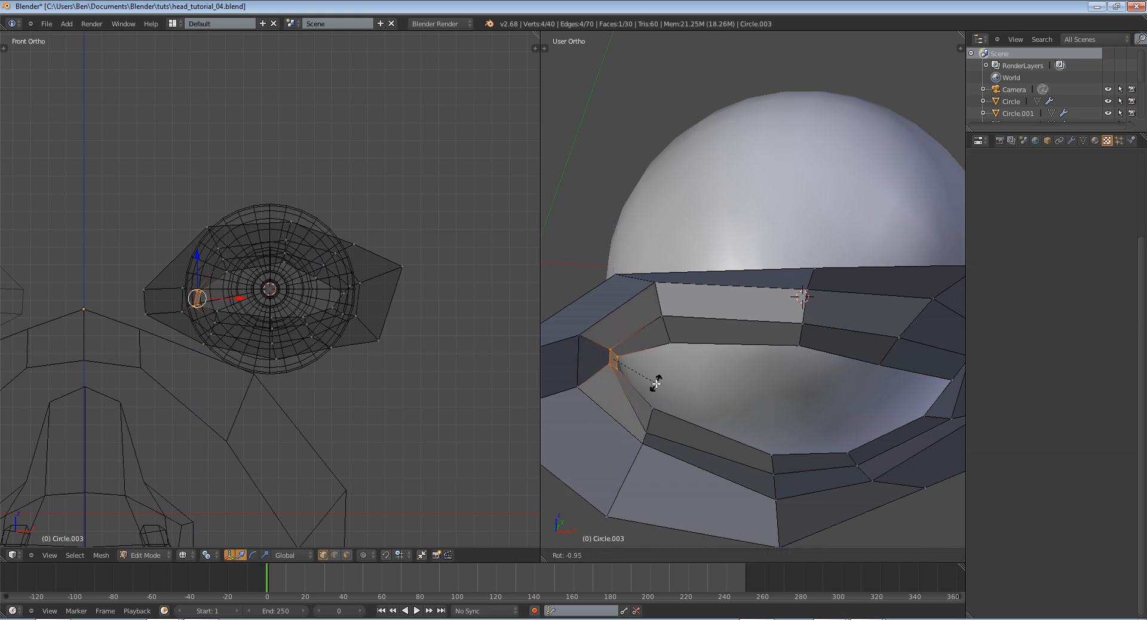
pyautogui.press('y')
pyautogui.press('y')
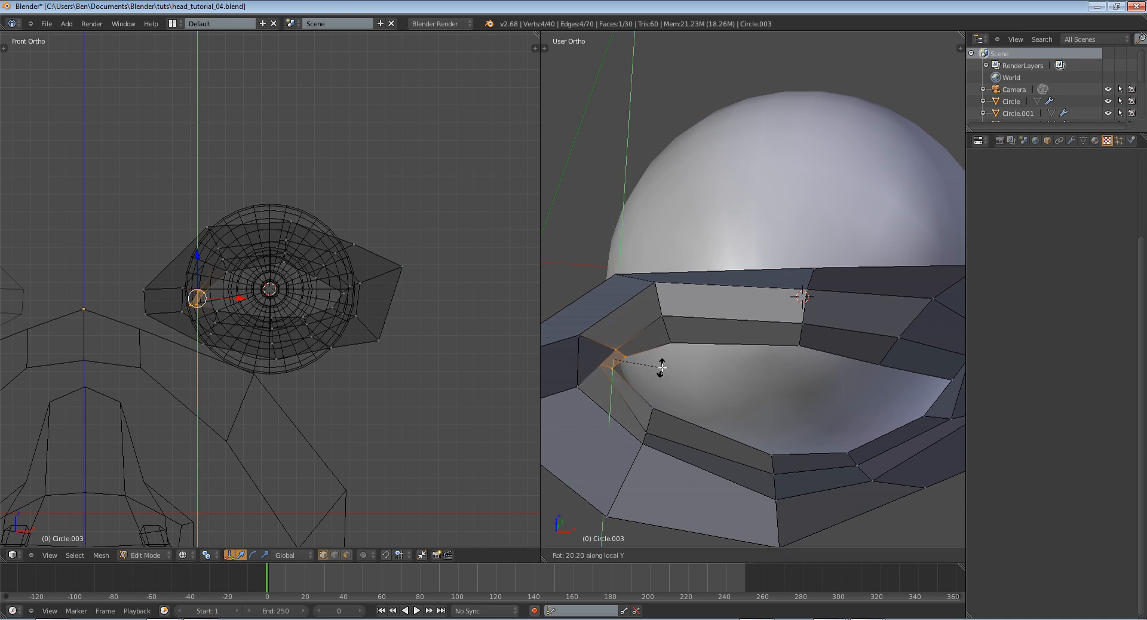
pyautogui.click(663, 364)
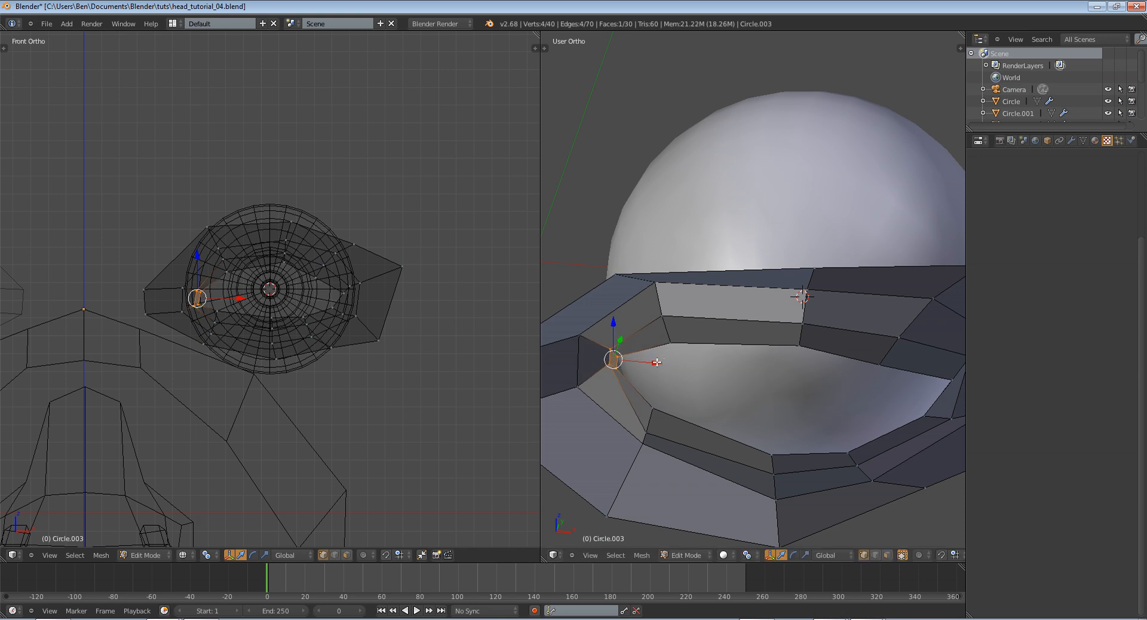
# Select the outer edge of the inner corner, move it about 0.04 forward along global Y, and refine its depth
pyautogui.press('g')
pyautogui.press('y')
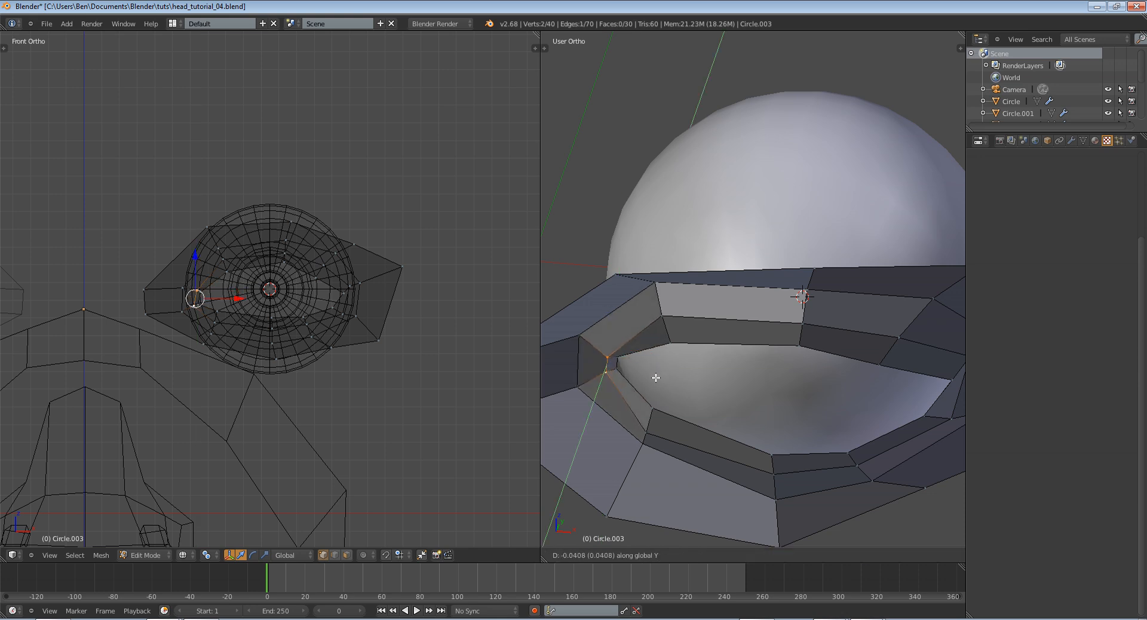
pyautogui.click(656, 373)
pyautogui.press('Tab')
pyautogui.scroll(-2, 656, 372)
pyautogui.press('Tab')
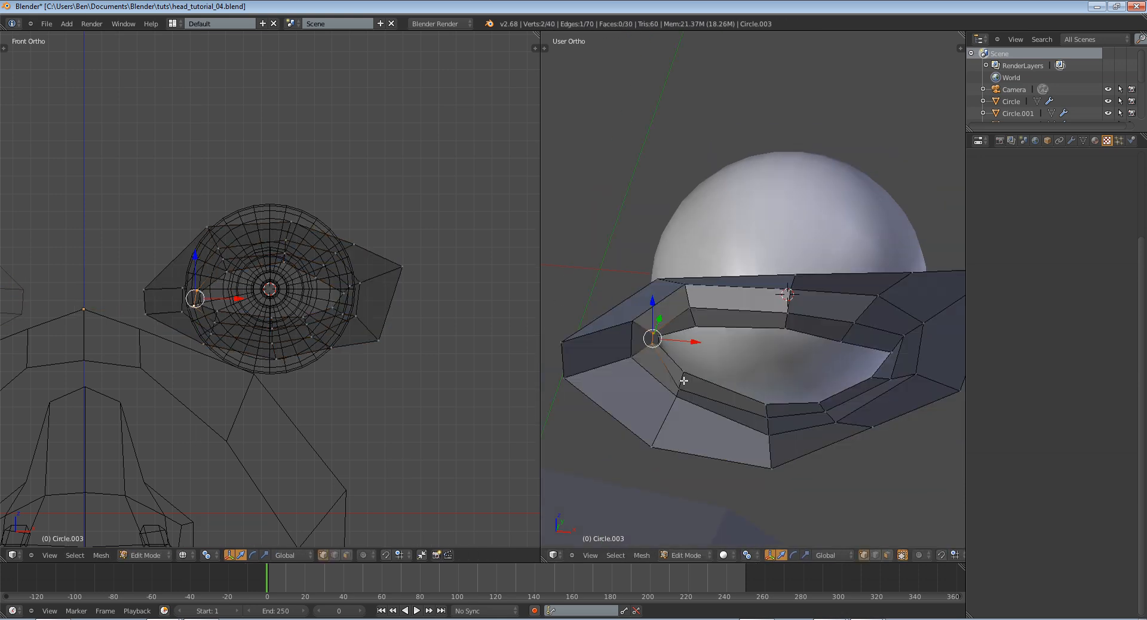
pyautogui.press('g')
pyautogui.press('y')
pyautogui.click(687, 378)
# Nudge the two innermost vertices of the eyelid's inner corner slightly toward the eyeball's centre in Front view
pyautogui.moveTo(691, 378); pyautogui.dragTo(652, 414, button='middle')
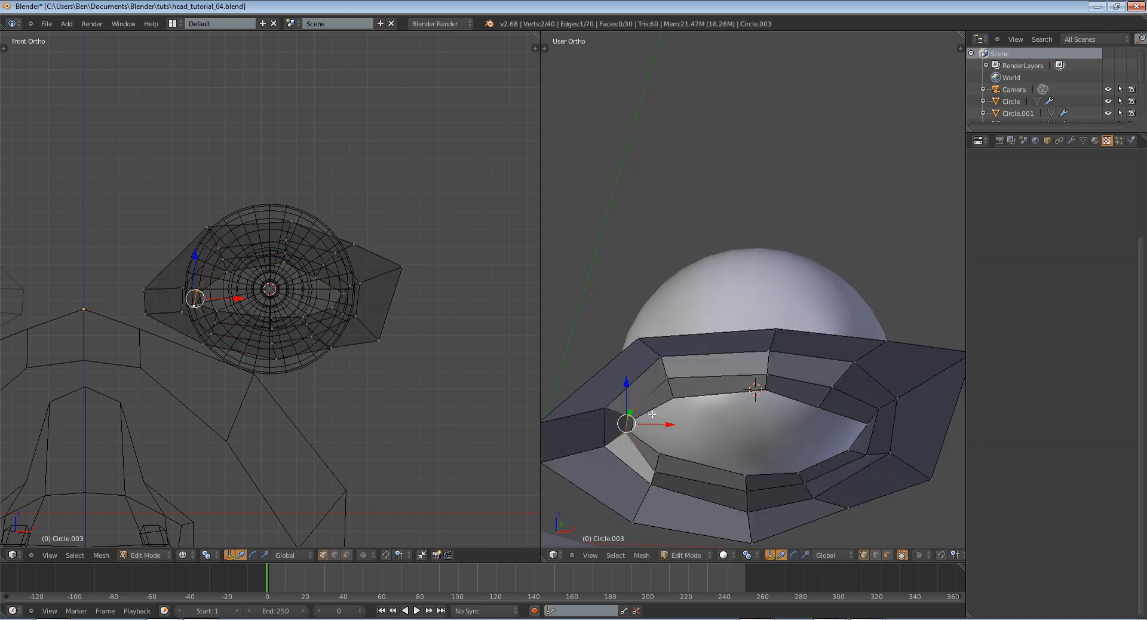
pyautogui.press('KP_1')
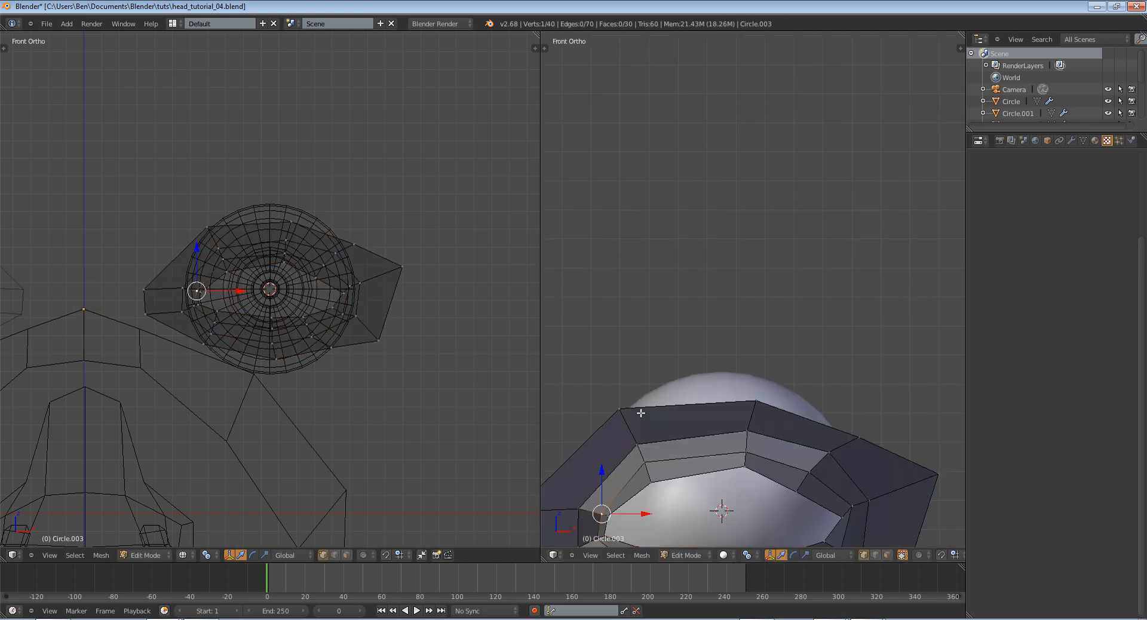
pyautogui.keyDown('shift'); pyautogui.moveTo(690, 431); pyautogui.dragTo(748, 325, button='middle'); pyautogui.keyUp('shift')
pyautogui.scroll(2, 748, 325)
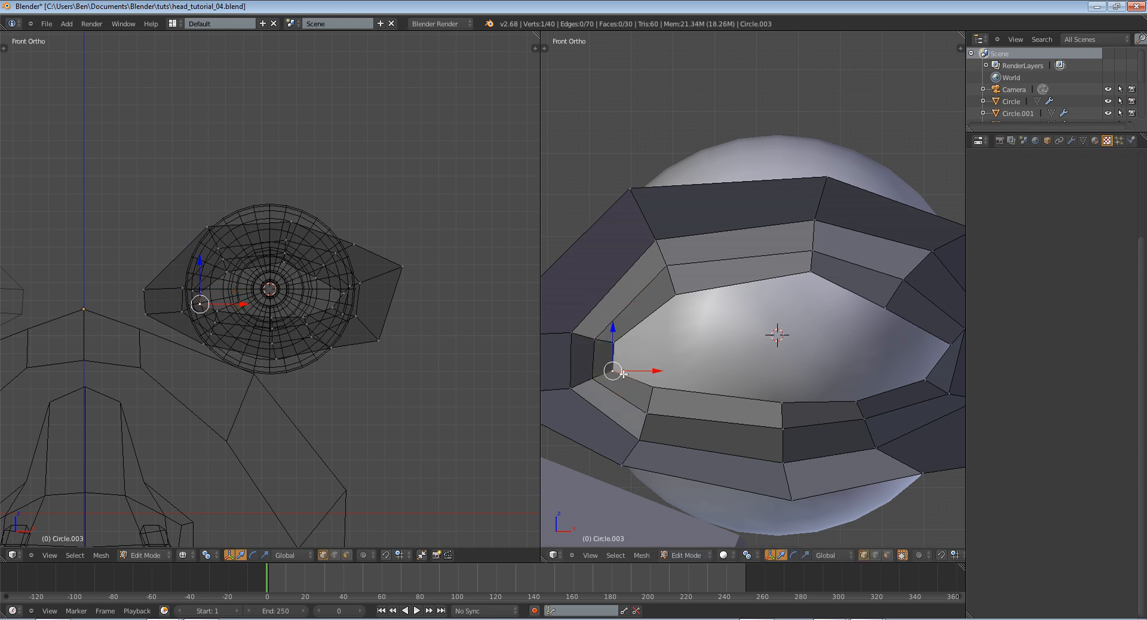
# Leave Edit Mode and trial-rotate the eyeball to check how it passes the adjusted inner corner
pyautogui.press('Tab')
pyautogui.scroll(-2, 747, 331)
pyautogui.moveTo(798, 313); pyautogui.dragTo(739, 237, button='middle')
pyautogui.rightClick(738, 236)
pyautogui.press('r')
pyautogui.press('r')
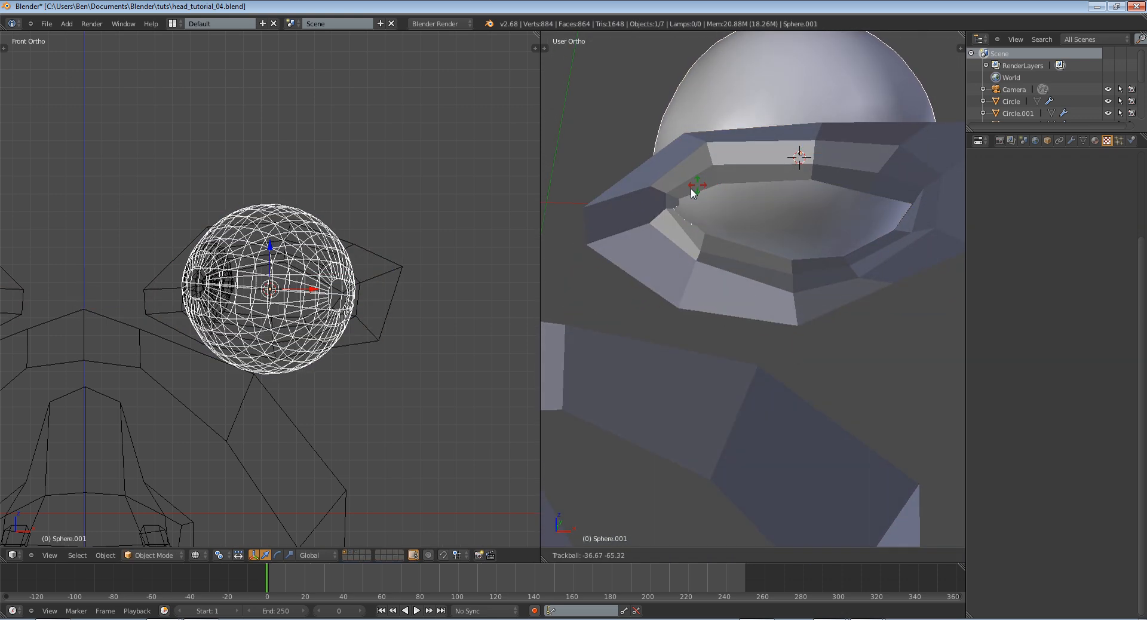
pyautogui.rightClick(690, 211)
# Move the lower inner-corner vertex about 0.005 forward along global Y and nudge its outer neighbour along the same axis
pyautogui.rightClick(689, 225)
pyautogui.press('Tab')
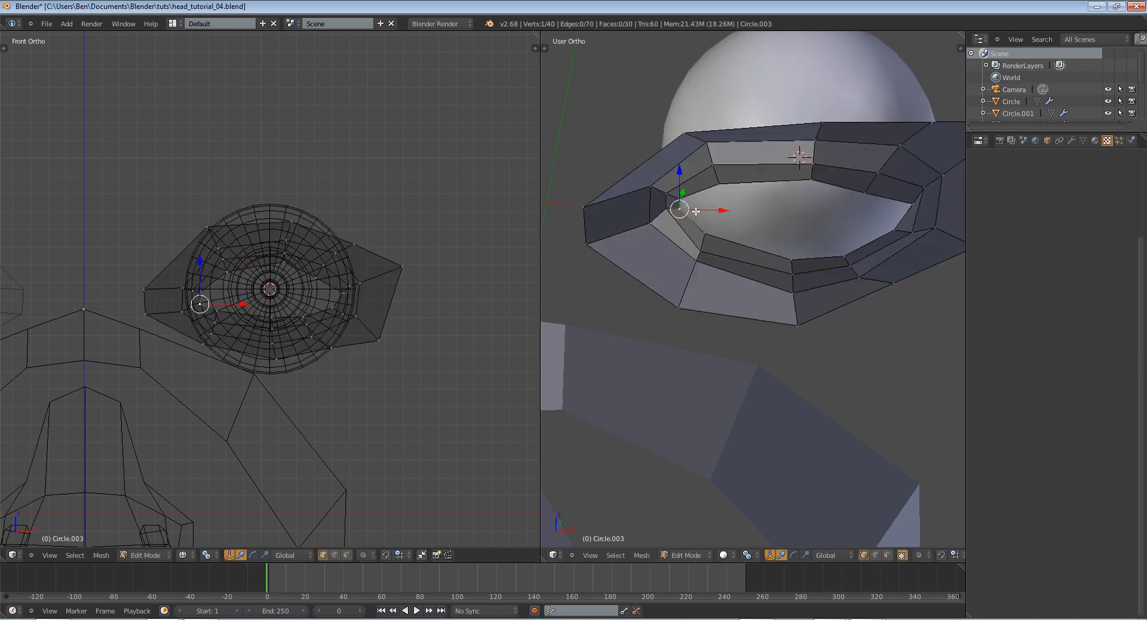
pyautogui.press('g')
pyautogui.press('y')
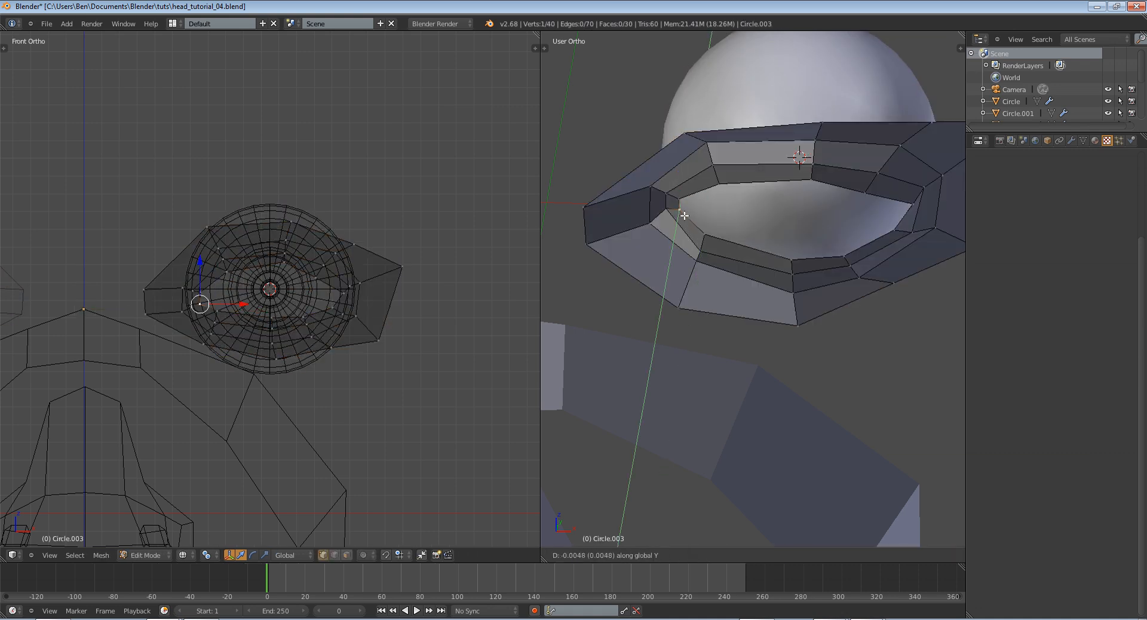
pyautogui.click(683, 218)
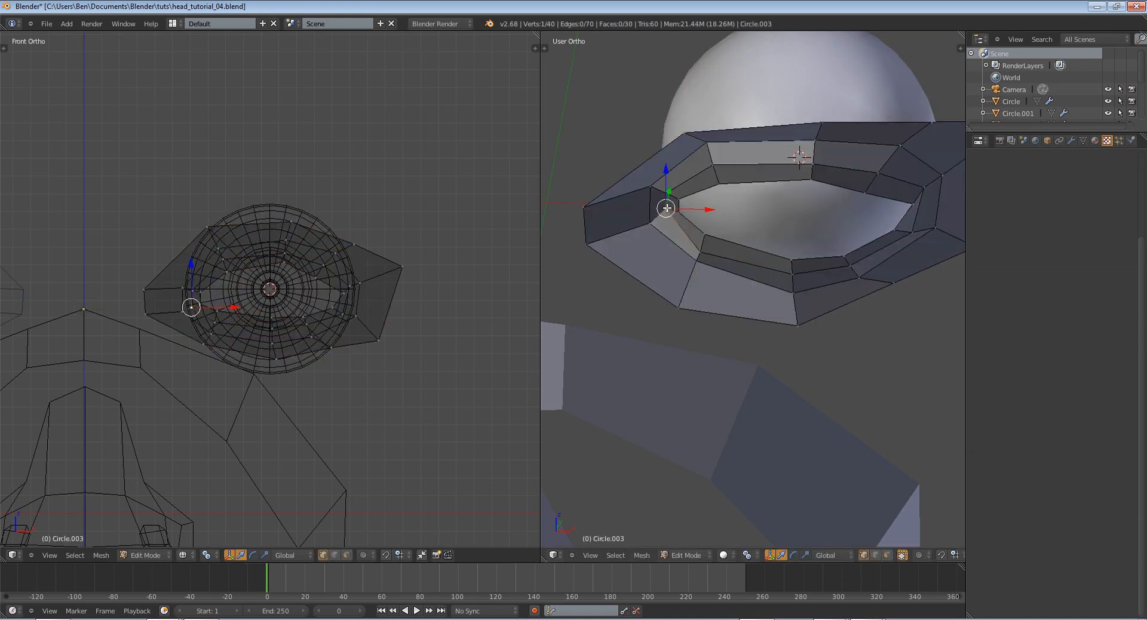
pyautogui.press('g')
pyautogui.press('y')
pyautogui.click(666, 212)
# Select the eyeball and test its trackball rotation against the lower inner corner
pyautogui.press('Tab')
pyautogui.rightClick(832, 227)
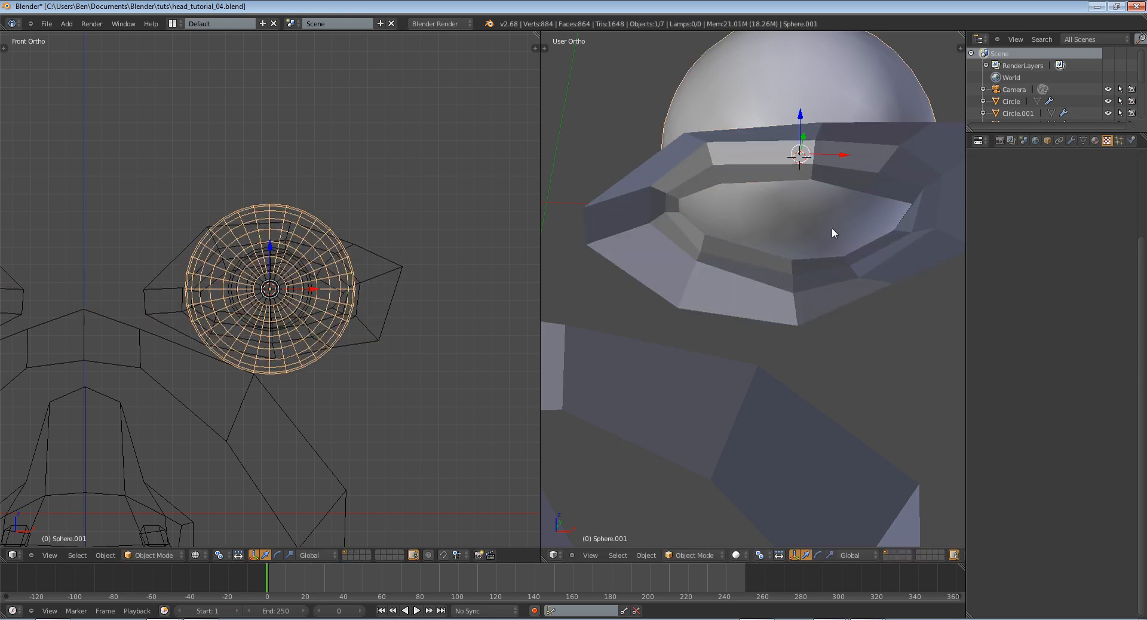
pyautogui.press('r')
pyautogui.press('r')
pyautogui.rightClick(876, 182)
# Return to Edit Mode on the eyelid and select the lower-lid and lower inner-corner vertices to examine their placement
pyautogui.press('Tab')
pyautogui.rightClick(674, 221)
pyautogui.press('Tab')
pyautogui.rightClick(669, 224)
pyautogui.press('Tab')
pyautogui.rightClick(691, 240)
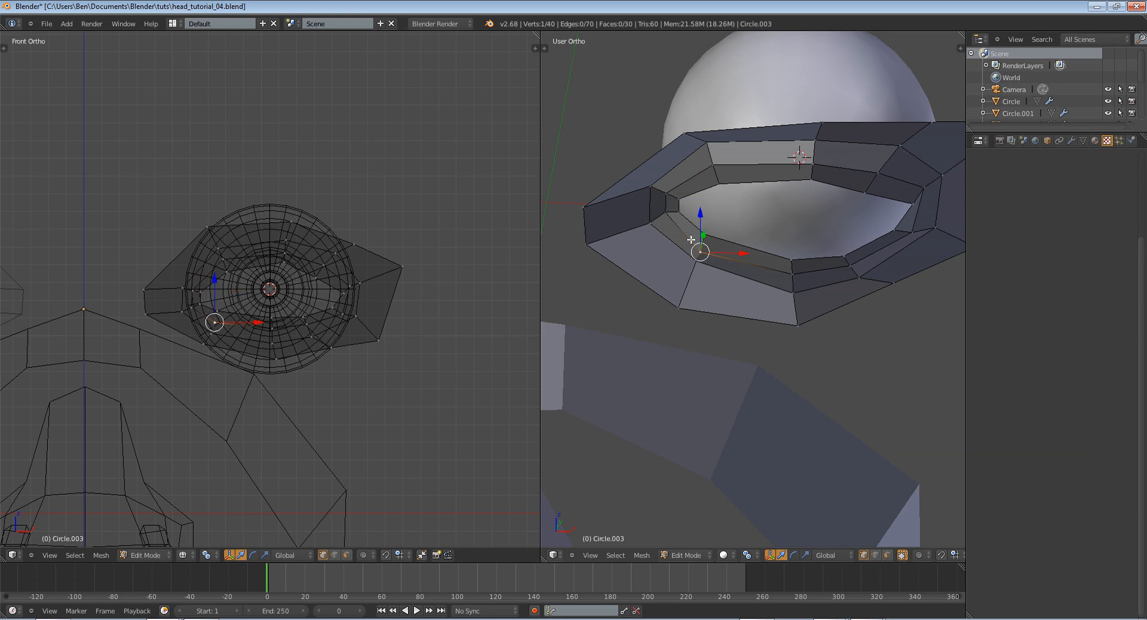
pyautogui.click(664, 218)
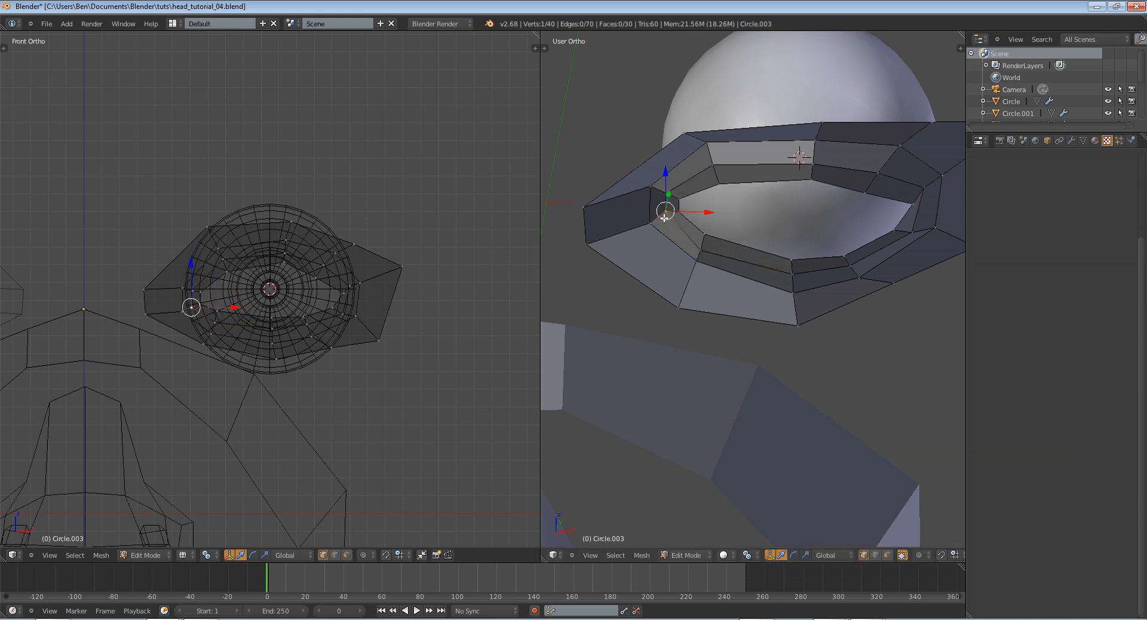
# Examine the eyelid's inner corner from several angles, alternating between Object Mode and Edit Mode
pyautogui.press('Tab')
pyautogui.moveTo(715, 245); pyautogui.dragTo(783, 297, button='middle')
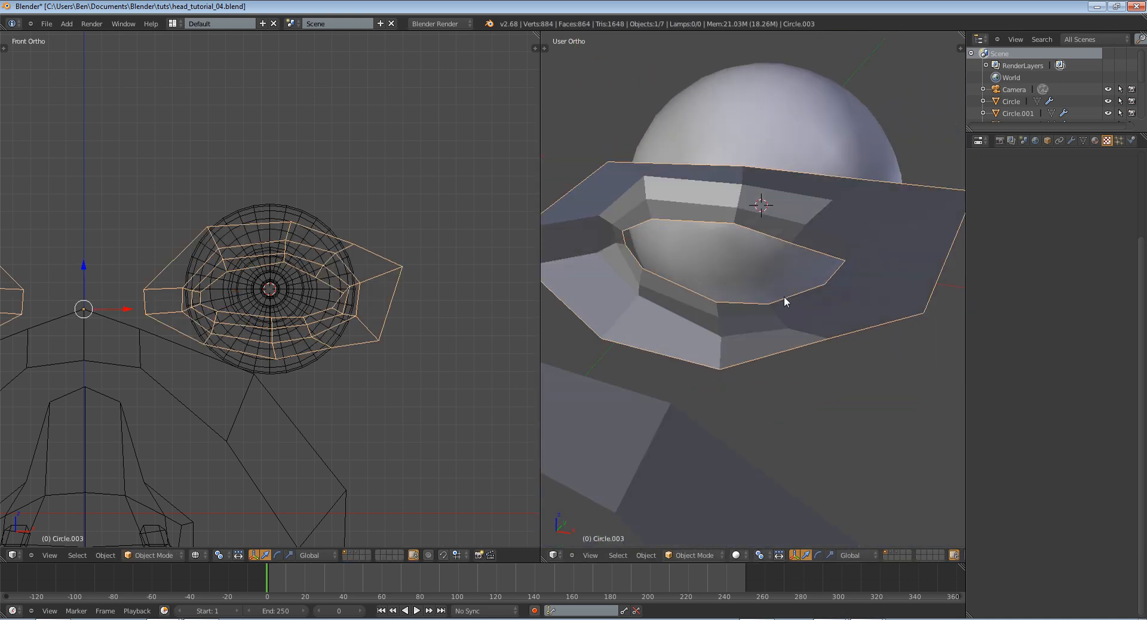
pyautogui.press('Tab')
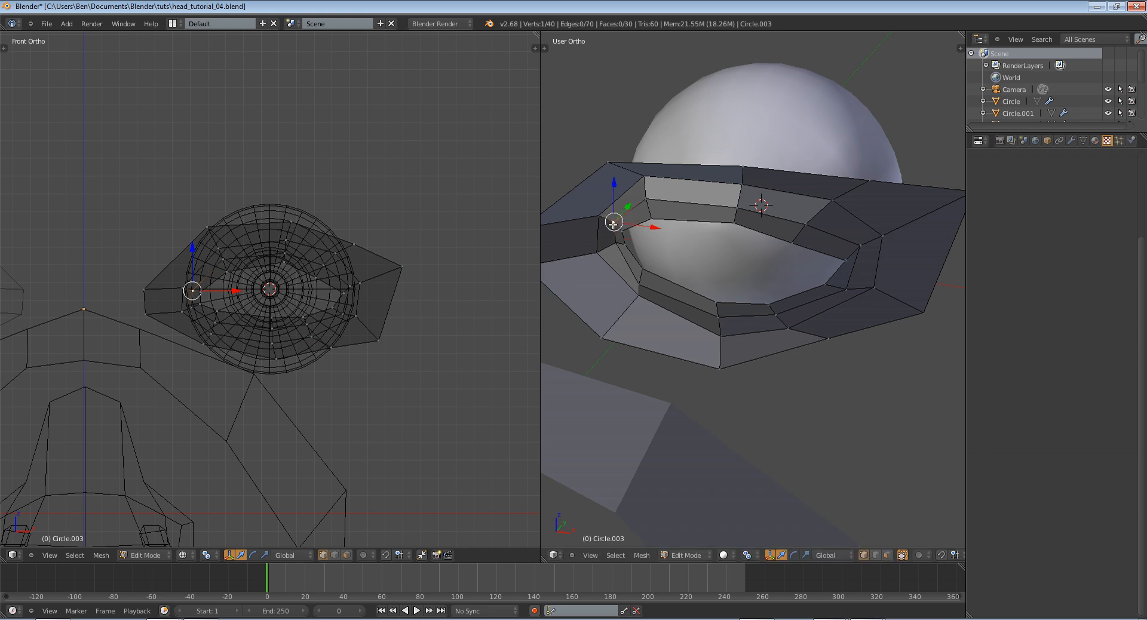
pyautogui.press('Tab')
pyautogui.moveTo(614, 223); pyautogui.dragTo(738, 292, button='middle')
pyautogui.press('Tab')
pyautogui.press('Tab')
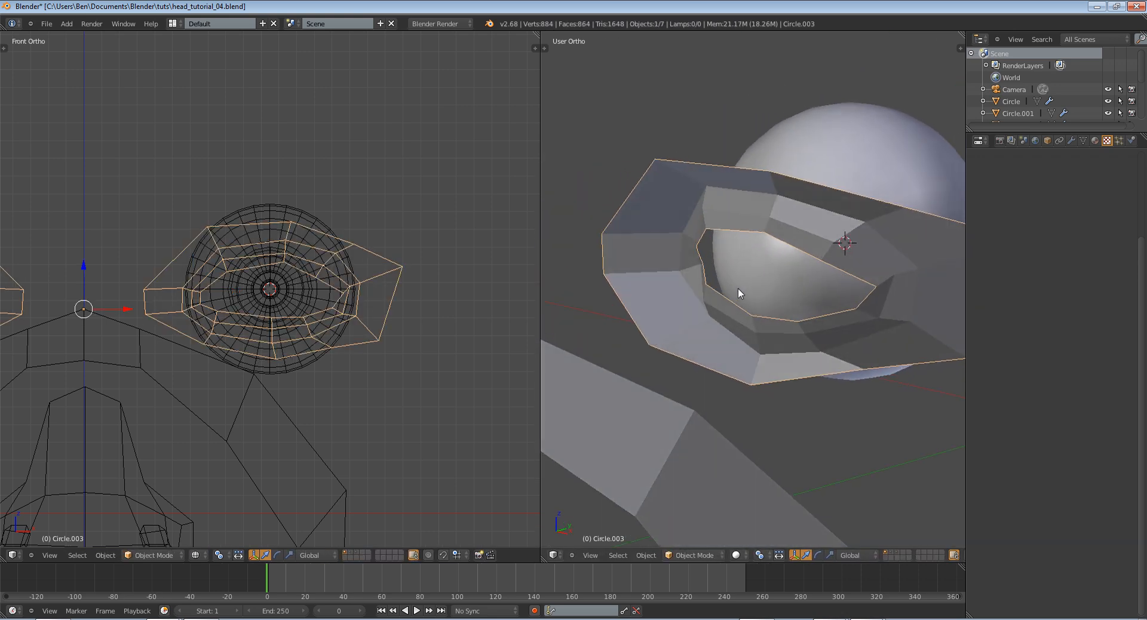
pyautogui.press('Tab')
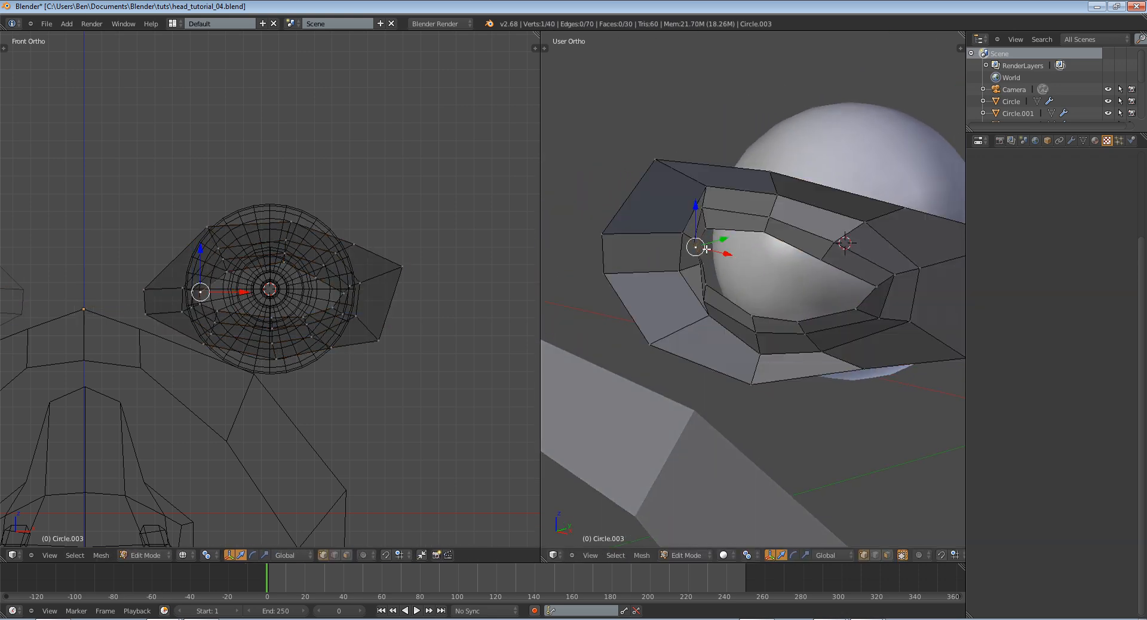
pyautogui.press('Tab')
pyautogui.moveTo(715, 274); pyautogui.dragTo(676, 285, button='middle')
pyautogui.press('Tab')
pyautogui.press('Tab')
# Select the eyeball and try a trackball rotation while viewing the eyelid from the side
pyautogui.rightClick(675, 286)
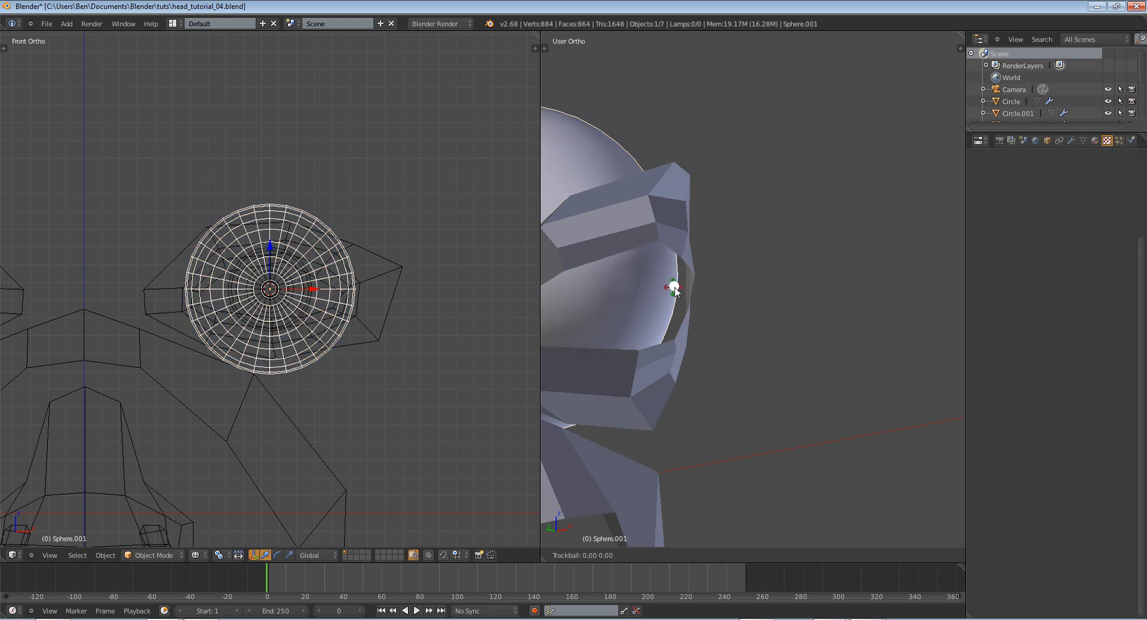
pyautogui.press('r')
pyautogui.press('r')
pyautogui.click(697, 267)
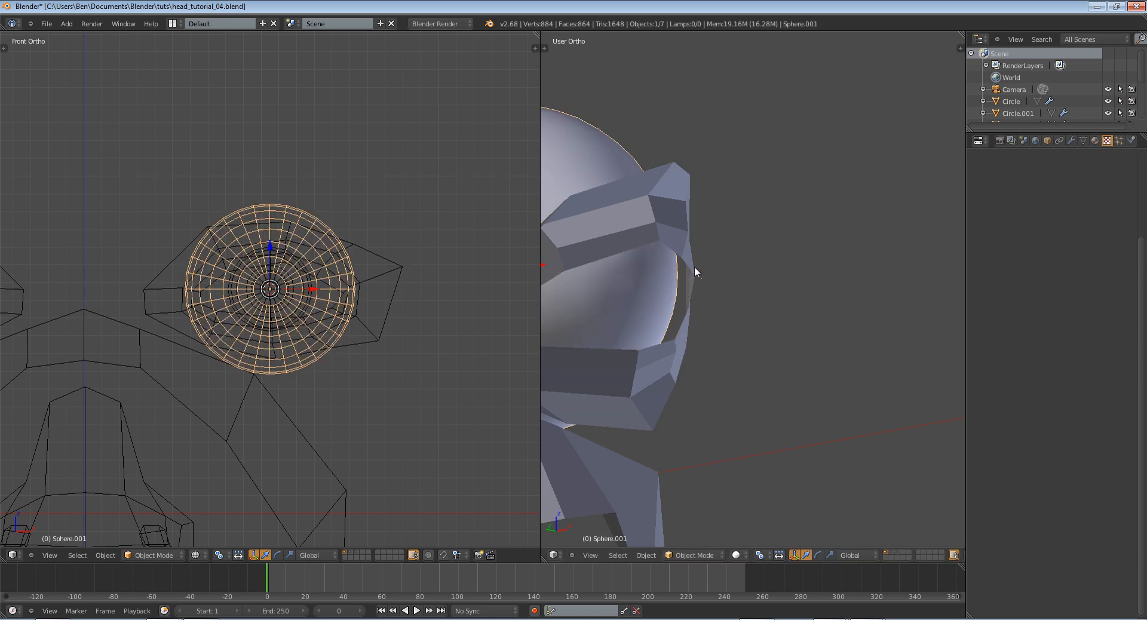
# Examine the upper lid's middle vertex and the upper inner-corner vertex in the eyelid's Edit Mode
pyautogui.rightClick(687, 268)
pyautogui.press('Tab')
pyautogui.moveTo(687, 267); pyautogui.dragTo(702, 240, button='middle')
pyautogui.rightClick(702, 241)
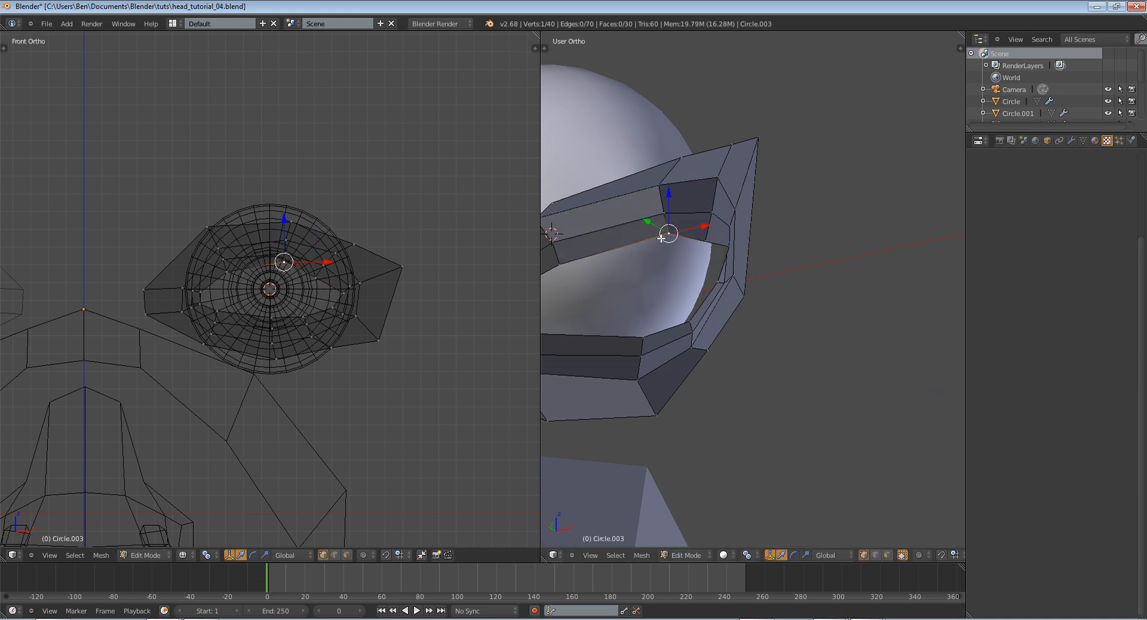
pyautogui.press('Tab')
pyautogui.moveTo(723, 292); pyautogui.dragTo(800, 307, button='middle')
pyautogui.scroll(3, 761, 313)
pyautogui.press('Tab')
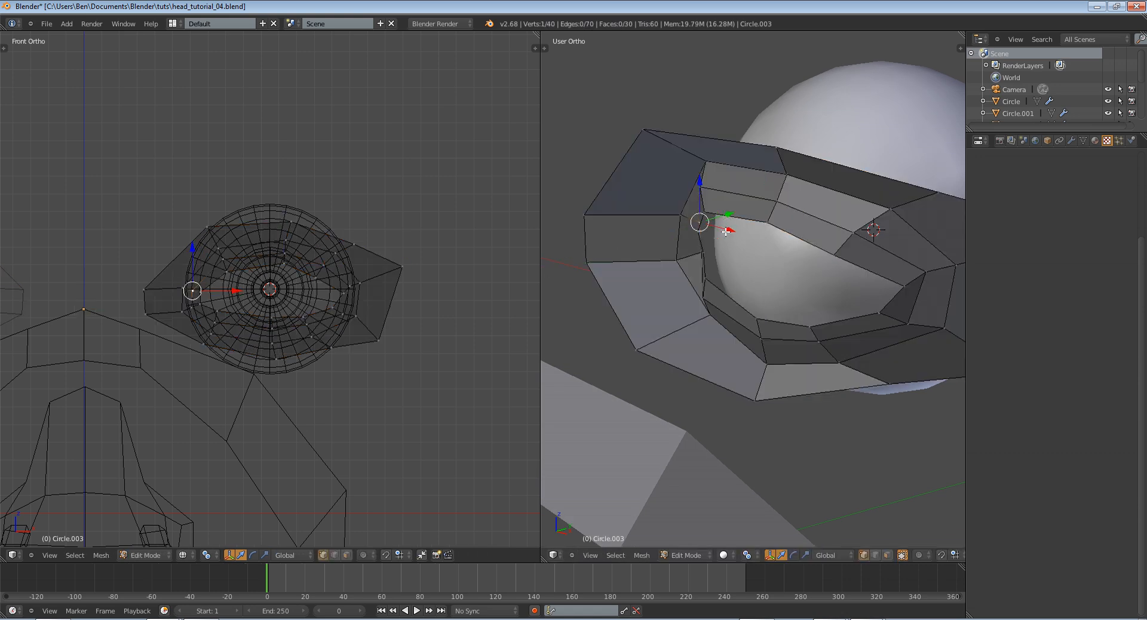
# Test the eyeball with a trackball rotation in Object Mode and cancel it to check for gaps against the eyelid
pyautogui.press('Tab')
pyautogui.rightClick(776, 266)
pyautogui.press('r')
pyautogui.press('r')
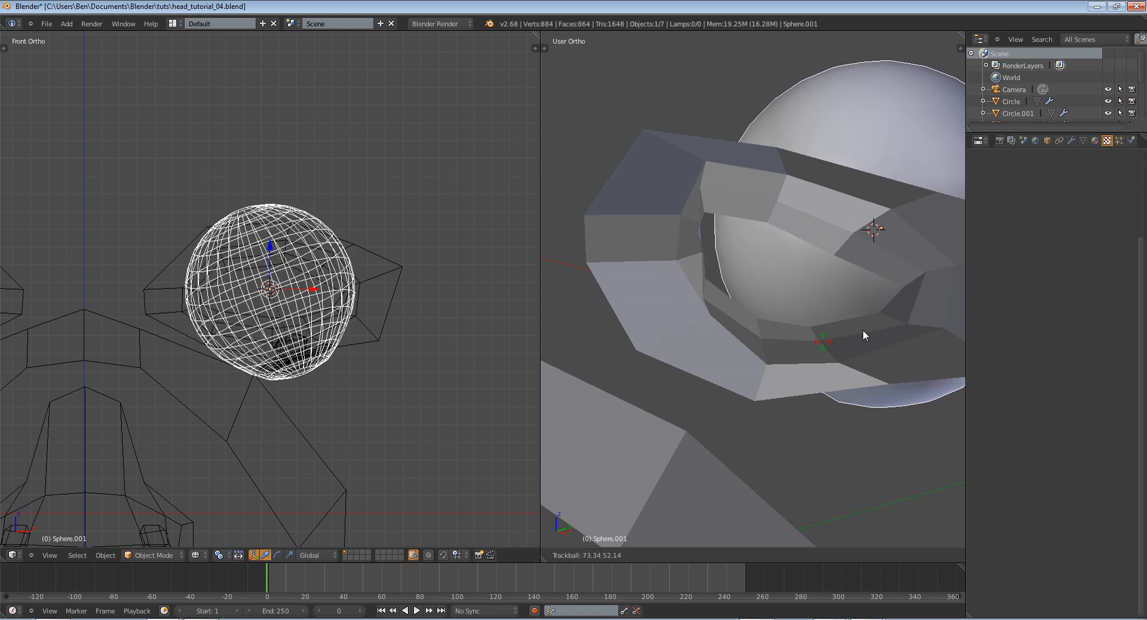
pyautogui.rightClick(812, 314)
pyautogui.moveTo(812, 314); pyautogui.dragTo(748, 291, button='middle')
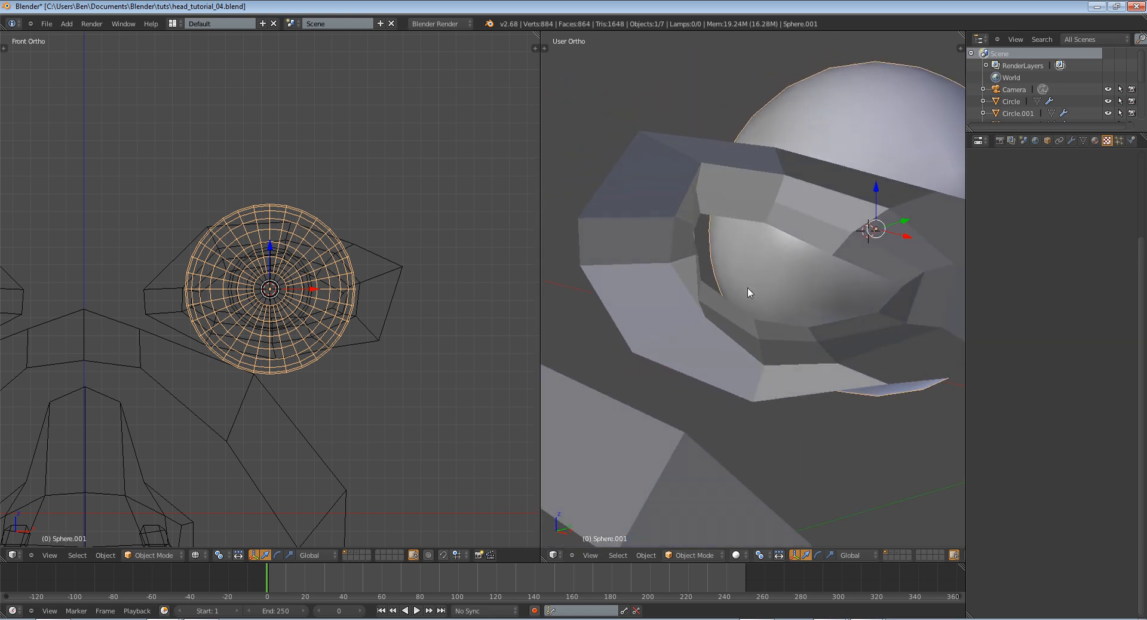
# Extrude the eyelid's innermost edge loop and move it about 0.025 units back along Y into the eyeball
pyautogui.rightClick(756, 336)
pyautogui.press('Tab')
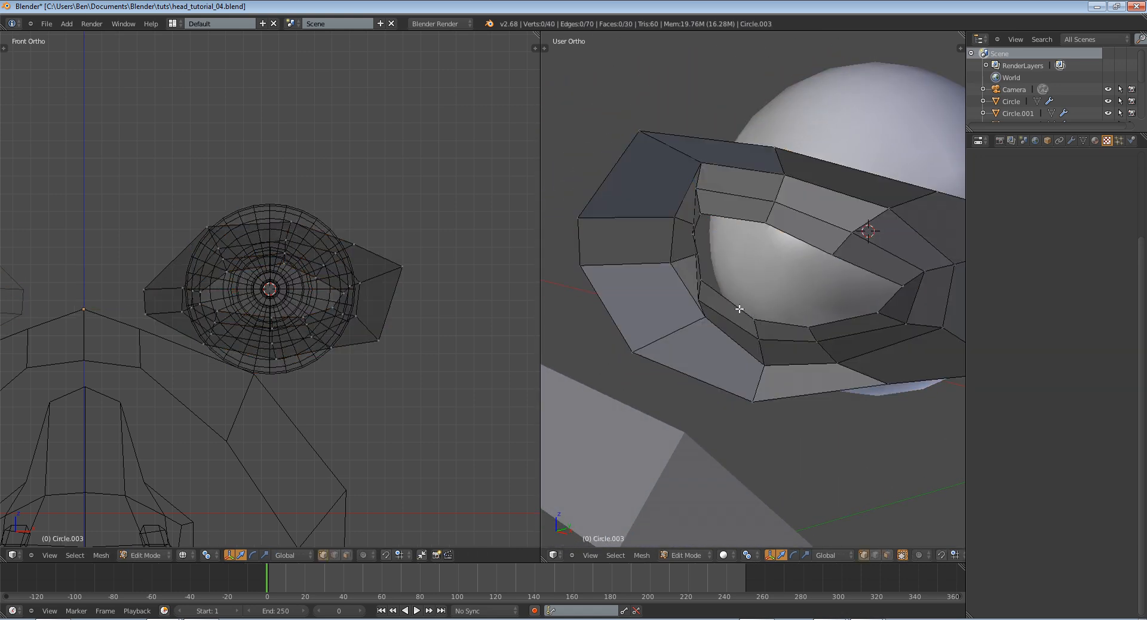
pyautogui.moveTo(800, 288); pyautogui.dragTo(803, 300, button='middle')
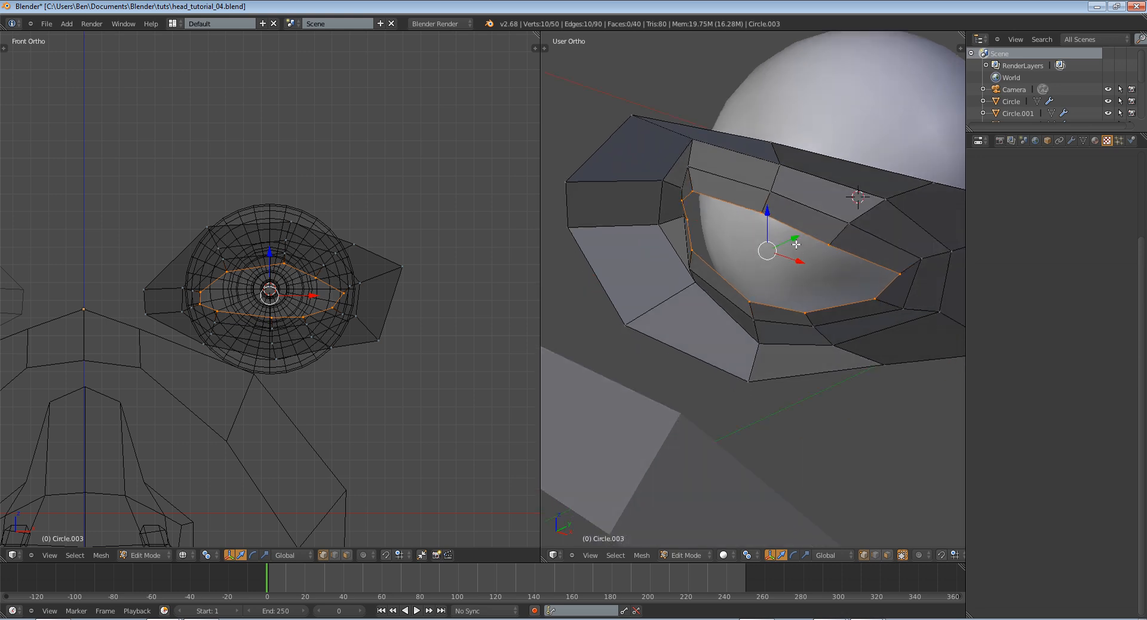
pyautogui.moveTo(796, 244); pyautogui.dragTo(799, 241)
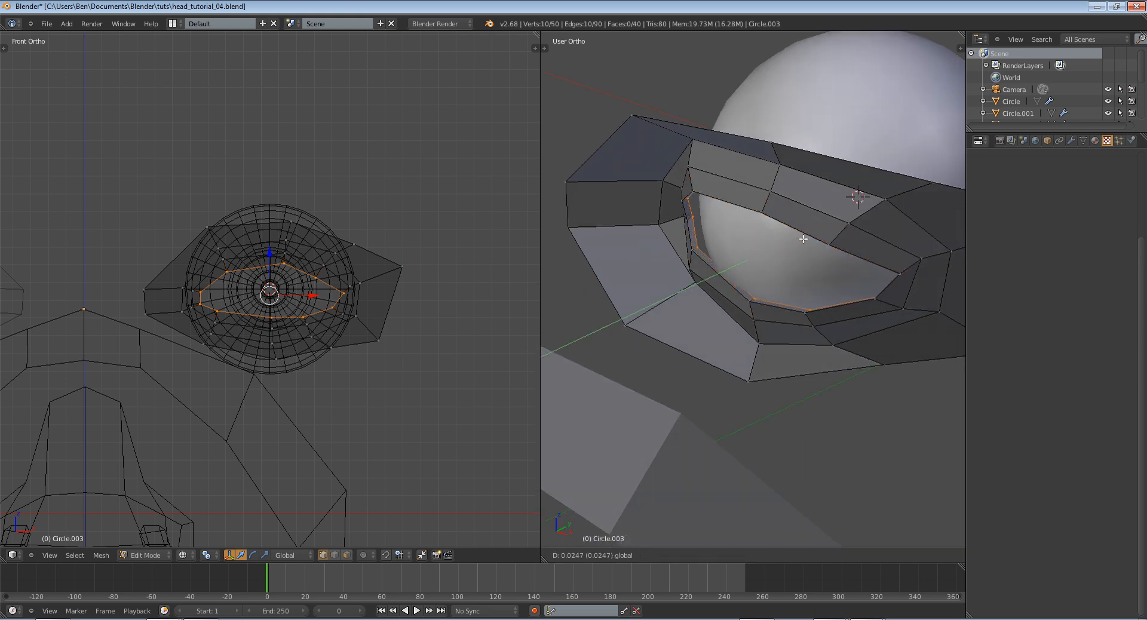
# Scale the extruded inner eyelid loop down slightly along the global X axis and along the global Z axis
pyautogui.moveTo(864, 277); pyautogui.dragTo(910, 282, button='middle')
pyautogui.press('s')
pyautogui.press('x')
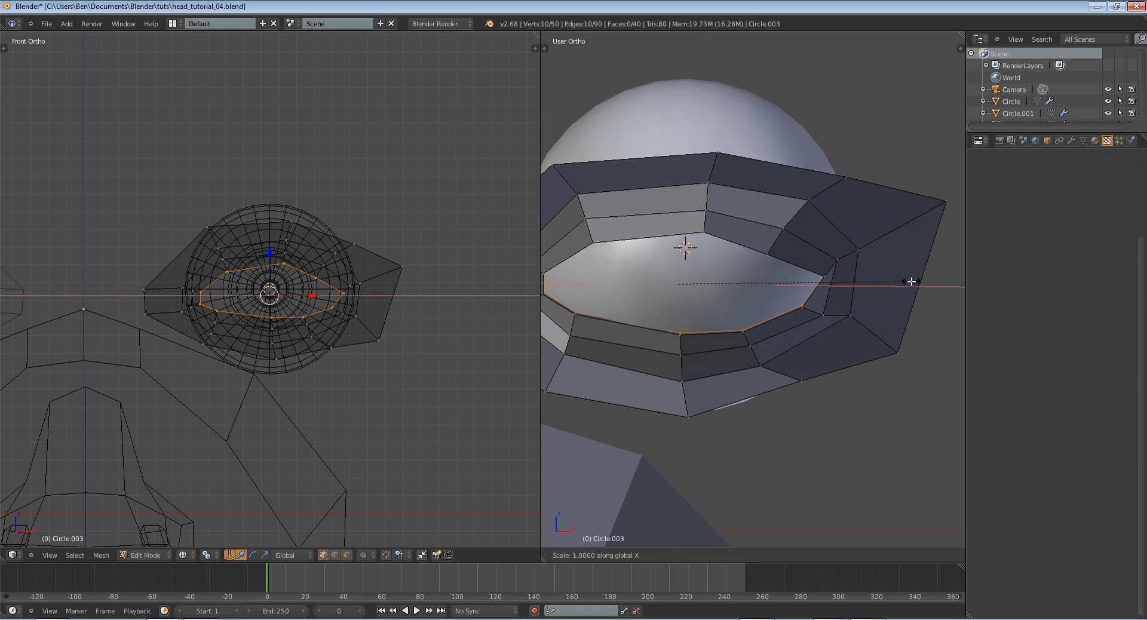
pyautogui.click(906, 280)
pyautogui.press('s')
pyautogui.press('z')
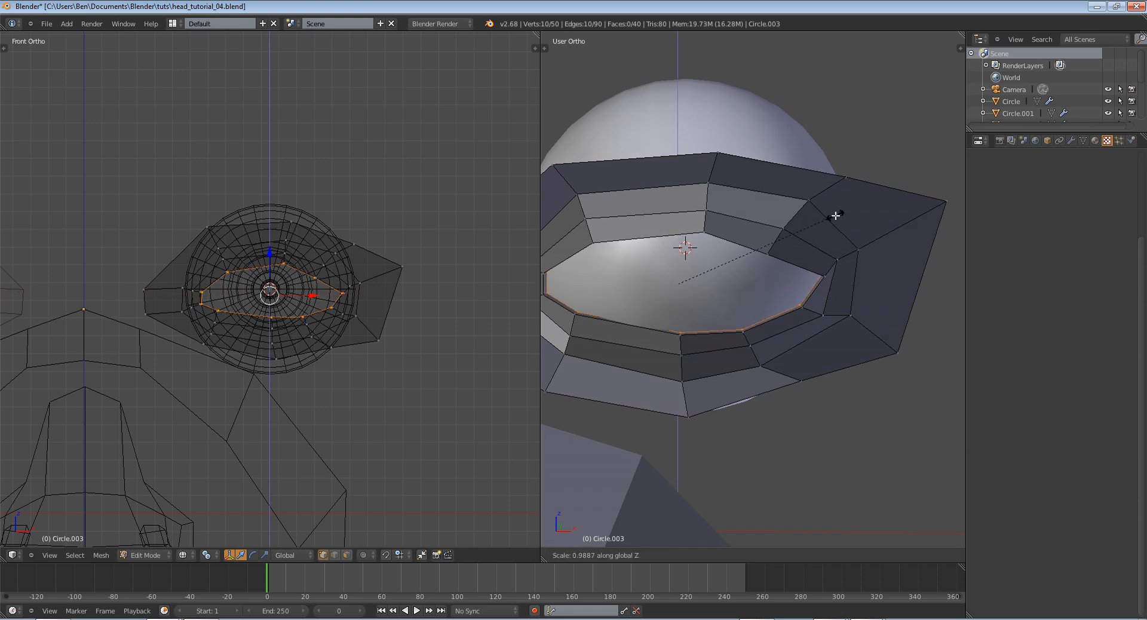
pyautogui.click(831, 224)
# Push the inner eyelid loop about 0.02 units further back along Y and check the lid from the side in Object Mode
pyautogui.moveTo(826, 225)
pyautogui.mouseDown(button='middle')
pyautogui.moveTo(805, 237)
pyautogui.moveTo(823, 218)
pyautogui.mouseUp(button='middle')
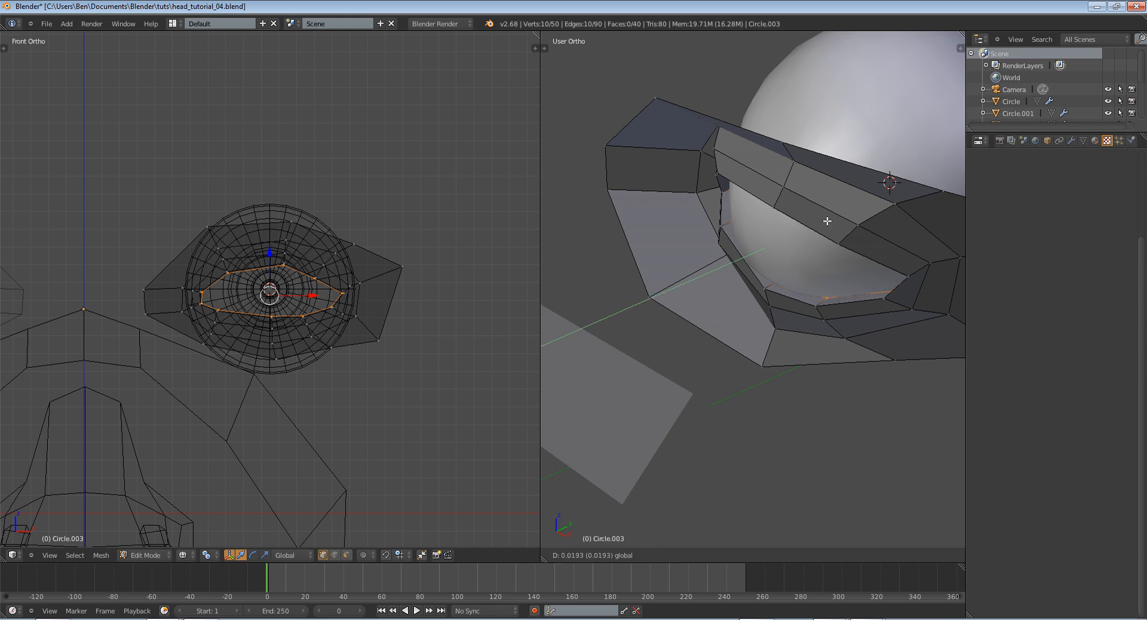
pyautogui.click(833, 220)
pyautogui.press('Tab')
pyautogui.moveTo(786, 236); pyautogui.dragTo(908, 212, button='middle')
pyautogui.press('Tab')
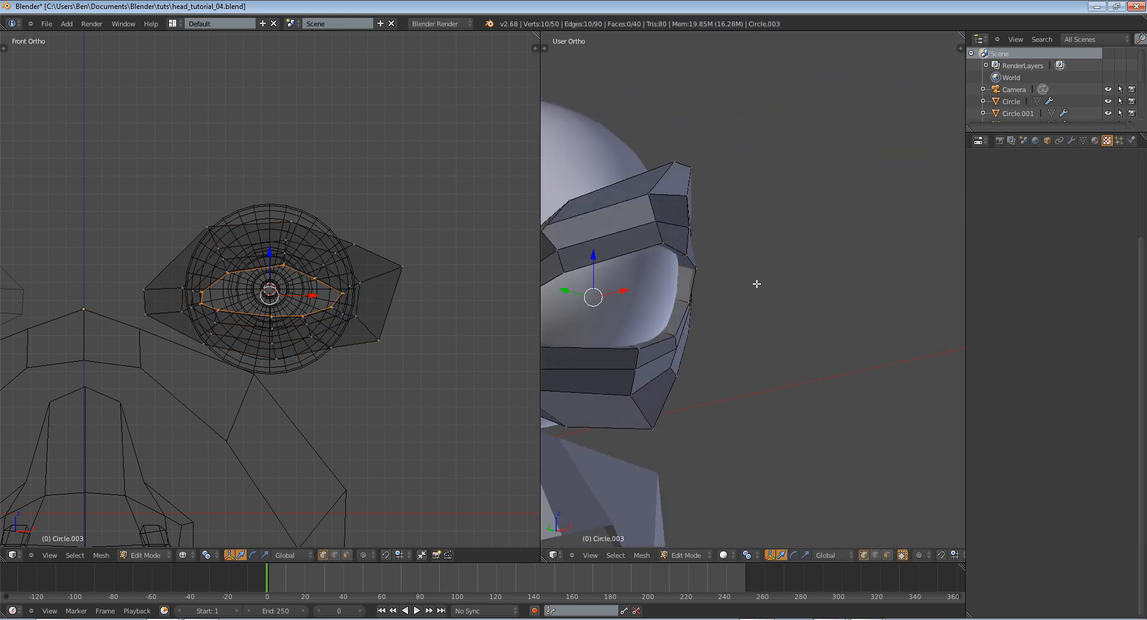
# Test the eyeball with trackball rotations from the side and the front, cancelling each, to find where it pokes through the lid
pyautogui.press('Tab')
pyautogui.rightClick(658, 297)
pyautogui.press('r')
pyautogui.press('r')
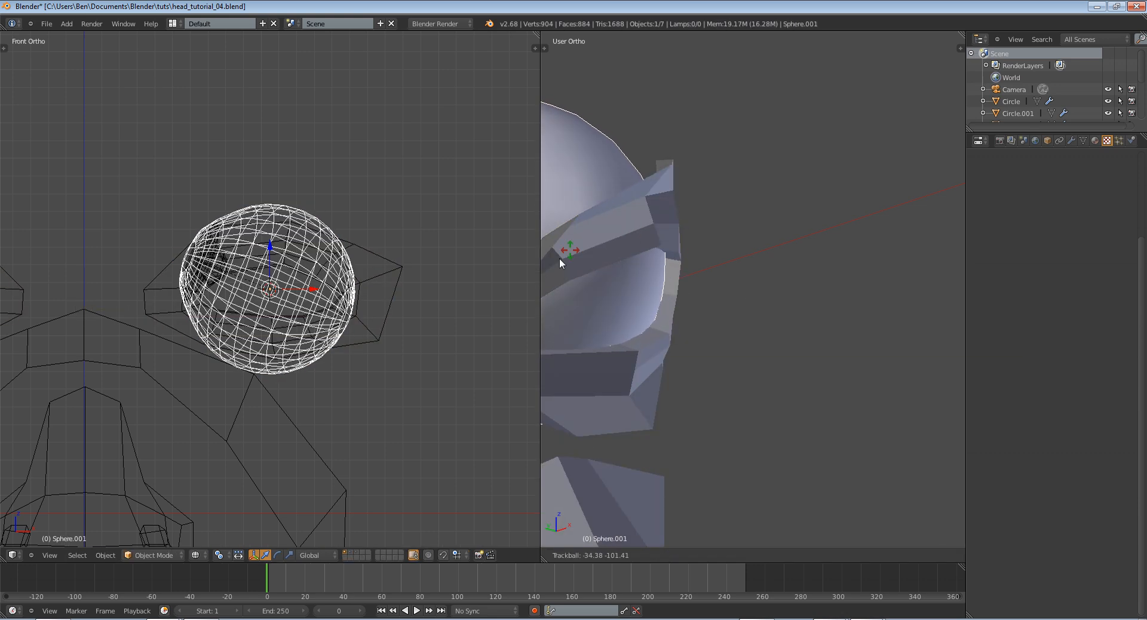
pyautogui.rightClick(672, 318)
pyautogui.moveTo(673, 317); pyautogui.dragTo(766, 339, button='middle')
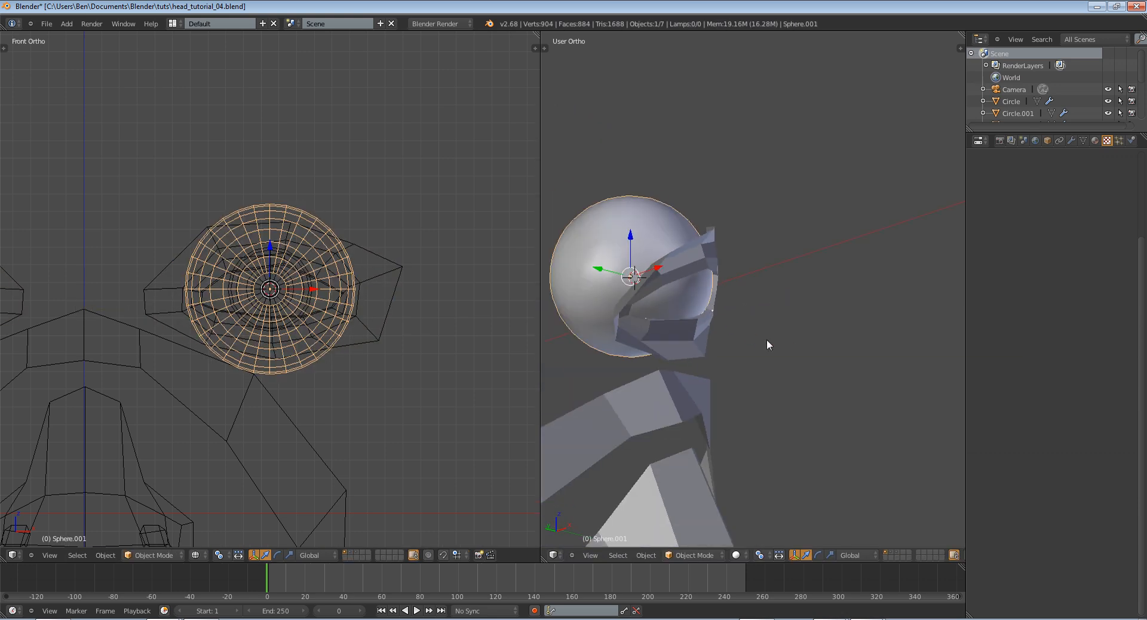
pyautogui.press('r')
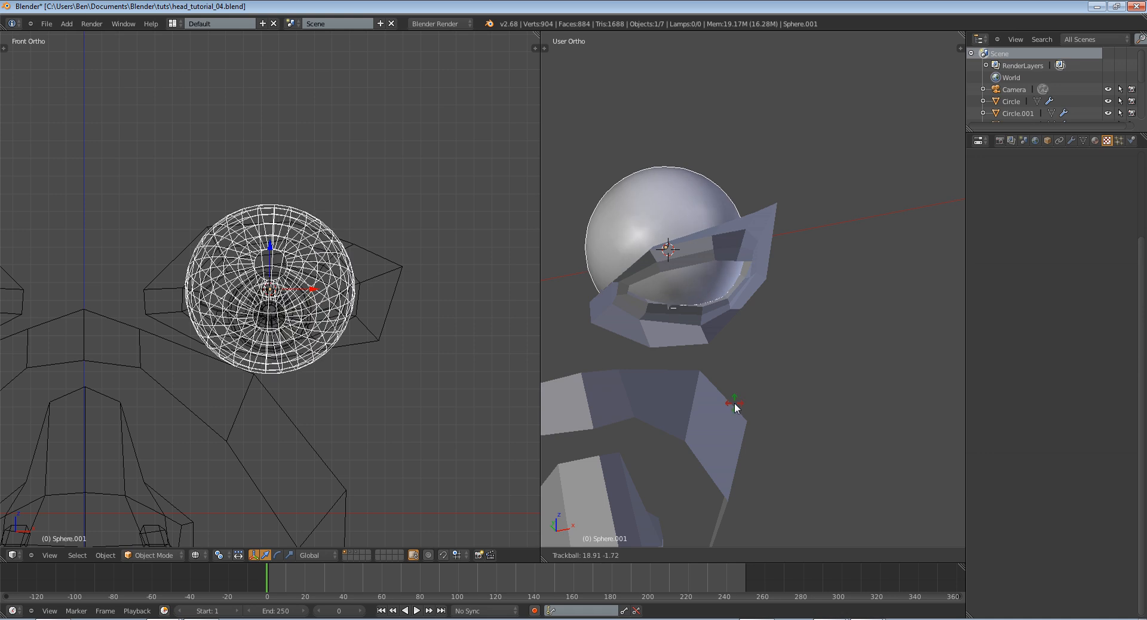
pyautogui.rightClick(707, 377)
# Move the two neighbouring inner-edge vertices of the lower lid about 0.0125 units forward along the global Y axis
pyautogui.scroll(2, 699, 370)
pyautogui.rightClick(645, 320)
pyautogui.press('Tab')
pyautogui.moveTo(644, 343); pyautogui.dragTo(652, 331, button='middle')
pyautogui.scroll(2, 651, 331)
pyautogui.rightClick(647, 326)
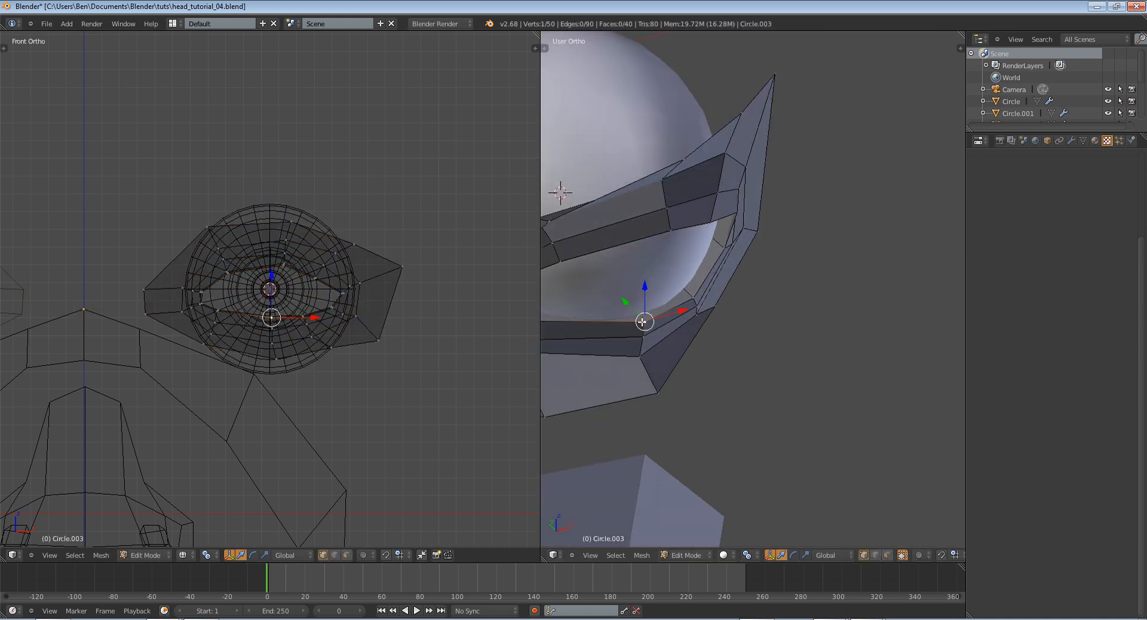
pyautogui.keyDown('shift'); pyautogui.moveTo(542, 333); pyautogui.dragTo(615, 337, button='middle'); pyautogui.keyUp('shift')
pyautogui.press('g')
pyautogui.press('y')
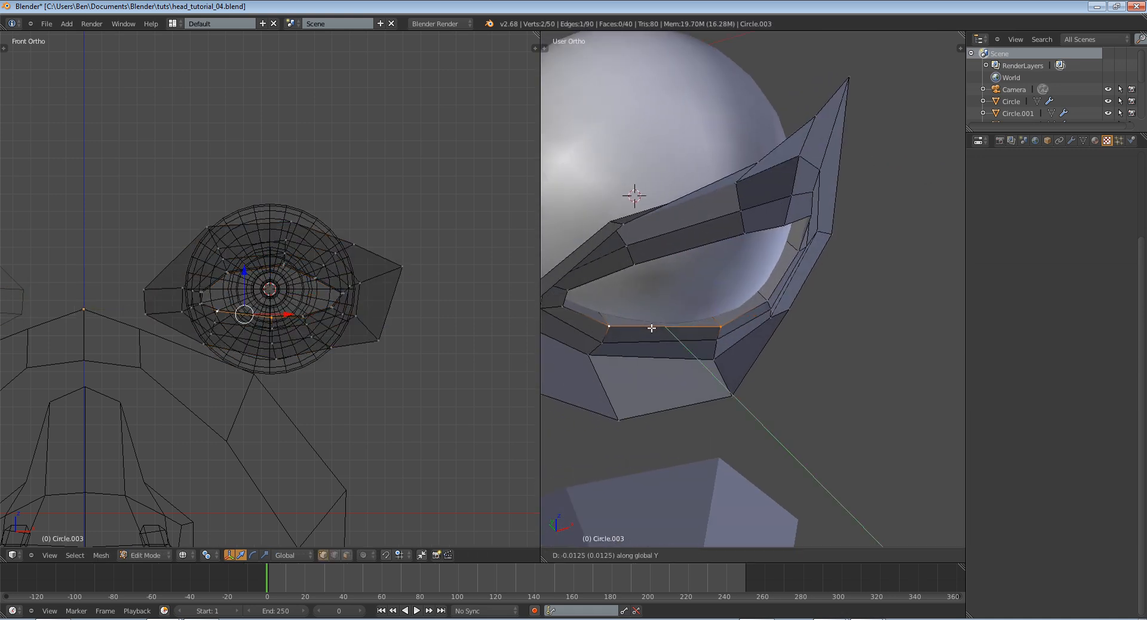
pyautogui.click(653, 330)
# Test a trackball rotation of the eyeball against the adjusted lower lid and cancel it
pyautogui.press('Tab')
pyautogui.rightClick(679, 271)
pyautogui.press('r')
pyautogui.press('r')
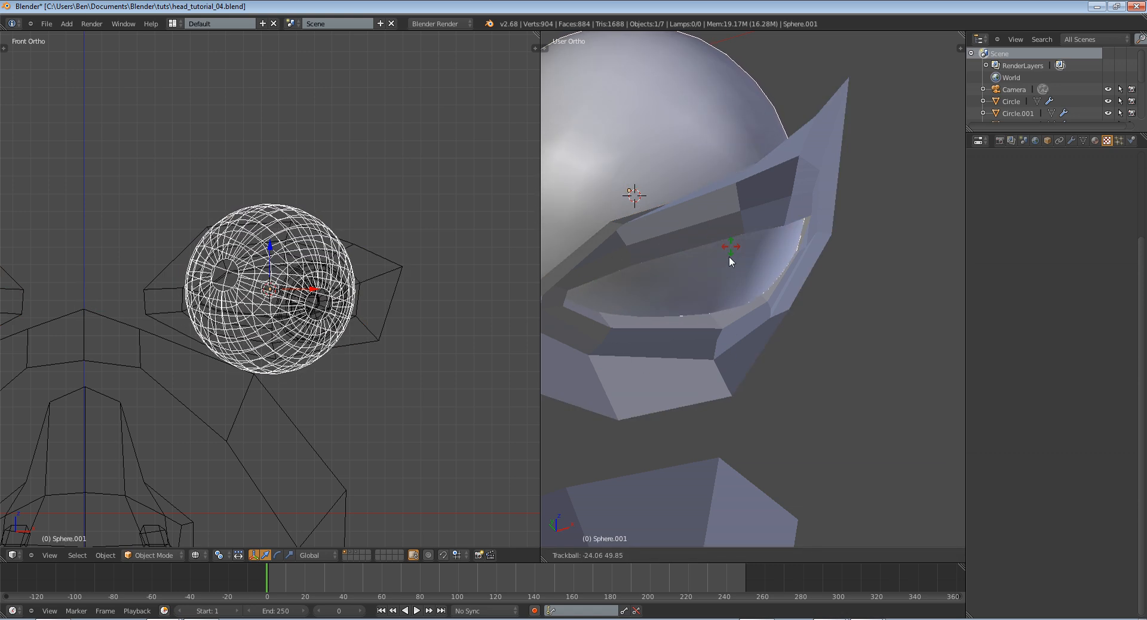
pyautogui.rightClick(816, 295)
# Deselect everything and save the scene over head_tutorial_04.blend
pyautogui.press('a')
pyautogui.scroll(-3, 830, 295)
pyautogui.moveTo(848, 297); pyautogui.dragTo(801, 335, button='middle')
pyautogui.hotkey('ctrl', 's')
pyautogui.click(772, 259)
# Select the eyeball and the eyelid in turn to examine their fit from below and from the front
pyautogui.scroll(-1, 794, 306)
pyautogui.scroll(7, 801, 338)
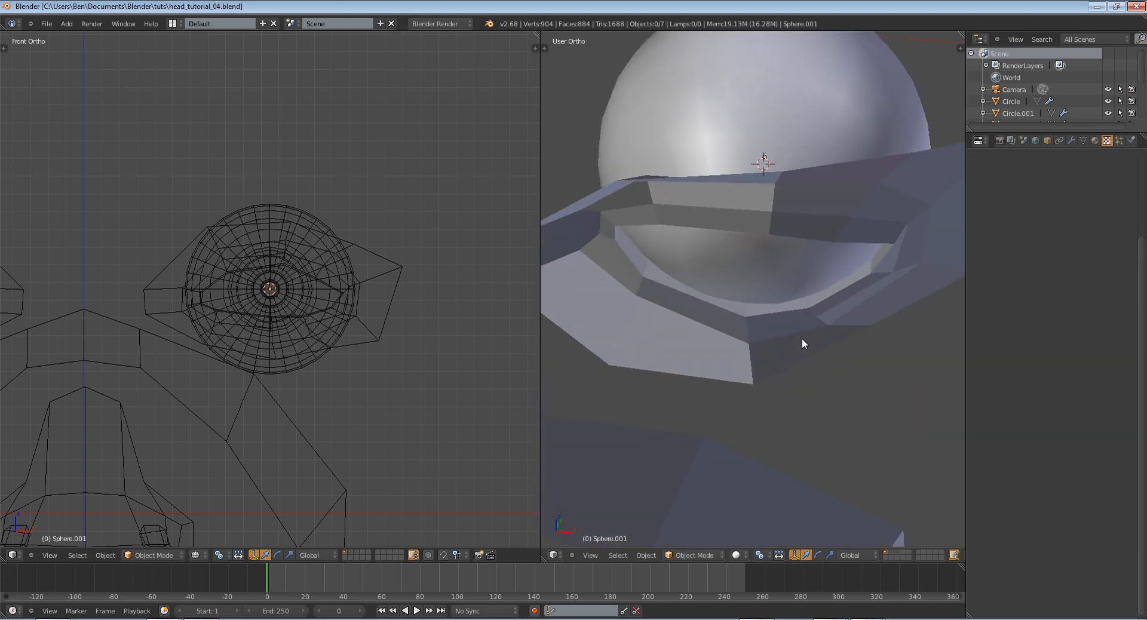
pyautogui.scroll(-3, 801, 338)
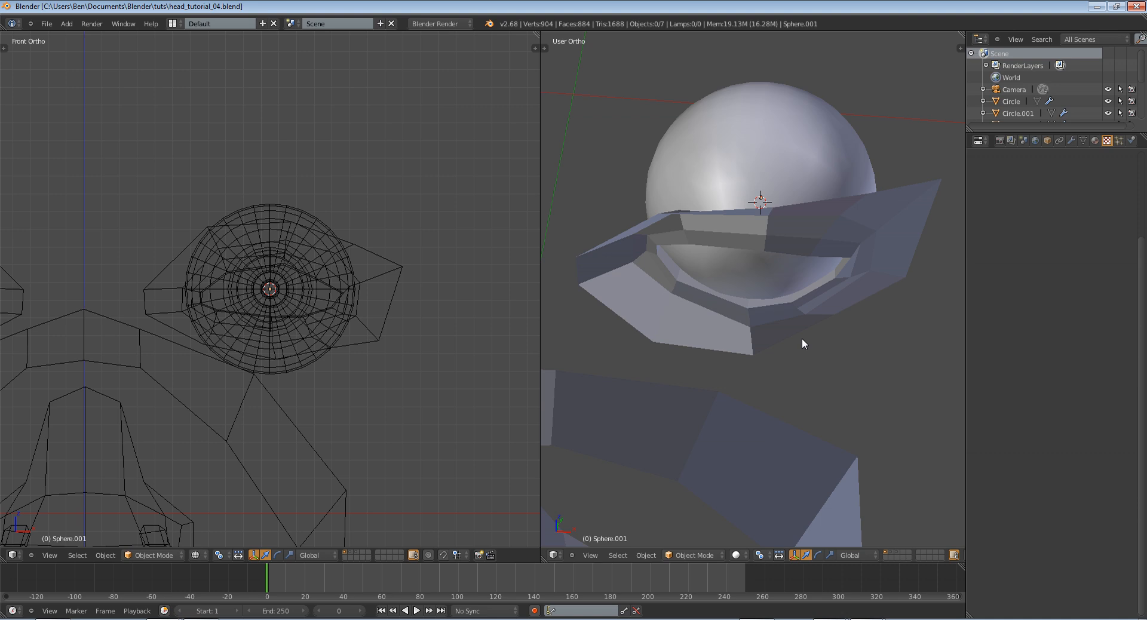
pyautogui.rightClick(762, 294)
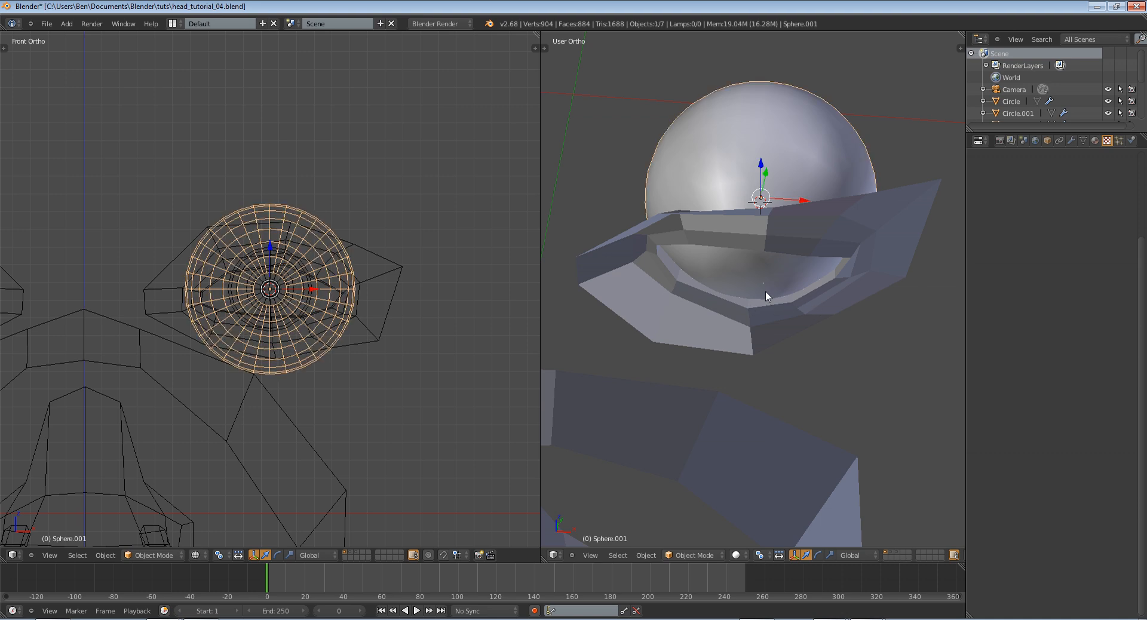
pyautogui.rightClick(783, 299)
pyautogui.moveTo(822, 289); pyautogui.dragTo(856, 248, button='middle')
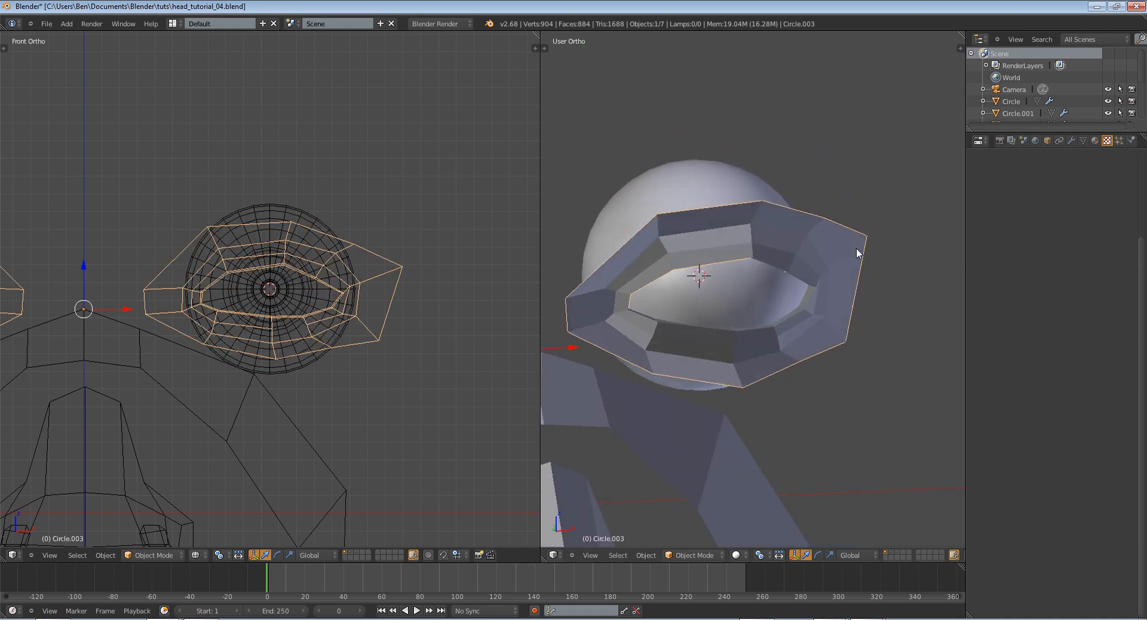
pyautogui.rightClick(737, 292)
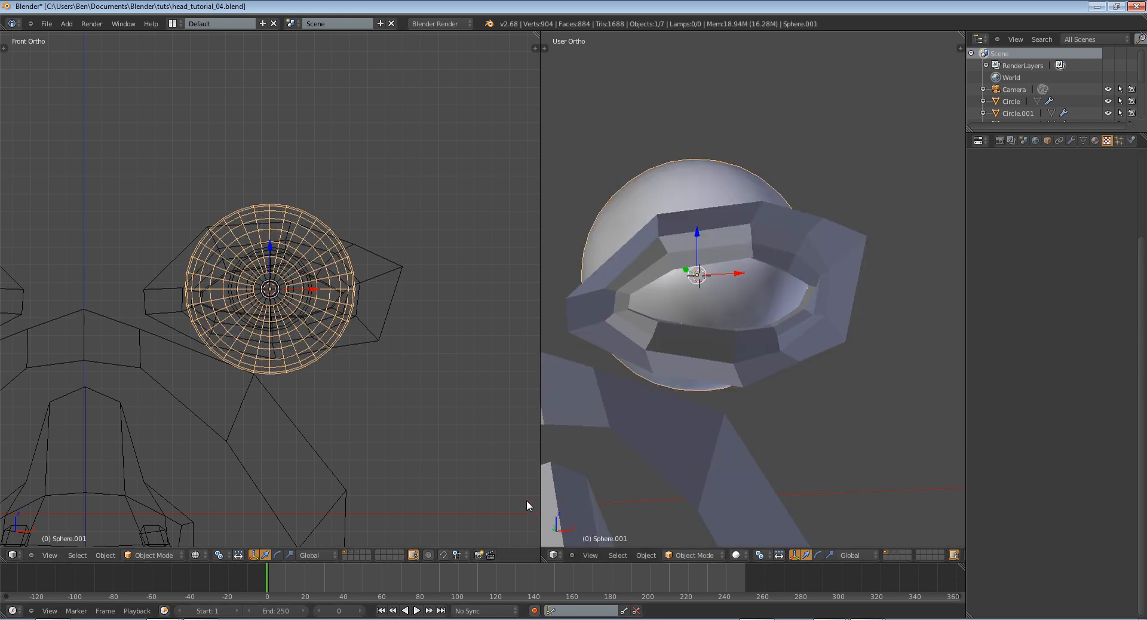
# Move the eyelid's upper outer-rim vertex near the outer corner slightly along the global Y axis
pyautogui.moveTo(690, 396); pyautogui.dragTo(861, 267, button='middle')
pyautogui.rightClick(848, 275)
pyautogui.press('Tab')
pyautogui.rightClick(858, 248)
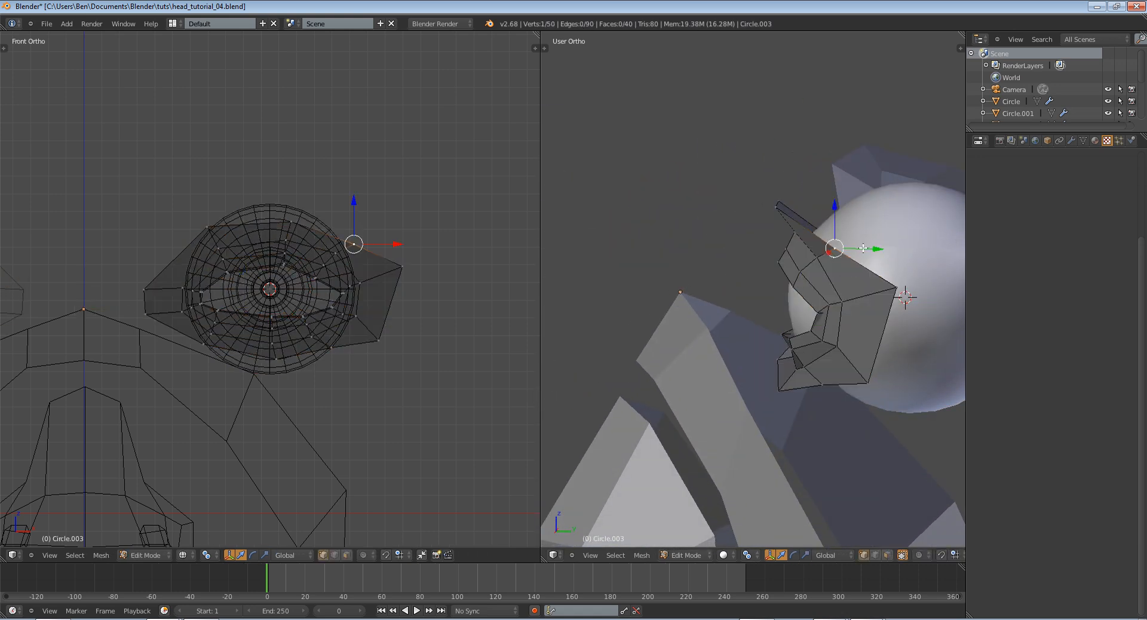
pyautogui.press('g')
pyautogui.press('y')
pyautogui.click(856, 247)
# Return to Object Mode, deselect everything and examine the whole face in both views
pyautogui.press('Tab')
pyautogui.moveTo(769, 345); pyautogui.dragTo(735, 420, button='middle')
pyautogui.press('a')
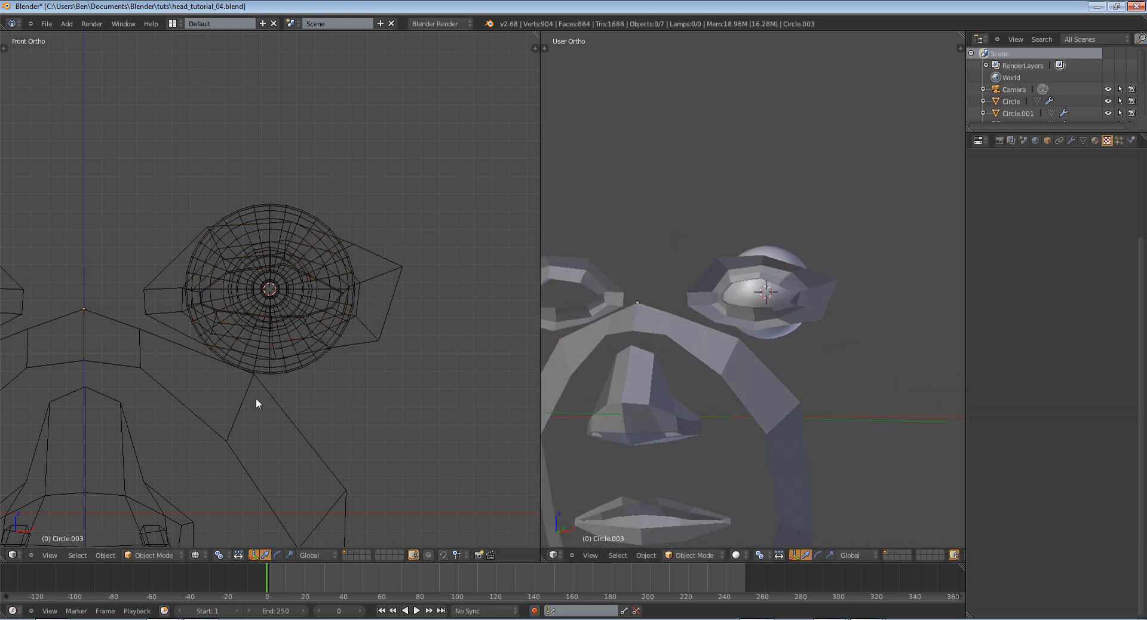
pyautogui.scroll(-4, 612, 372)
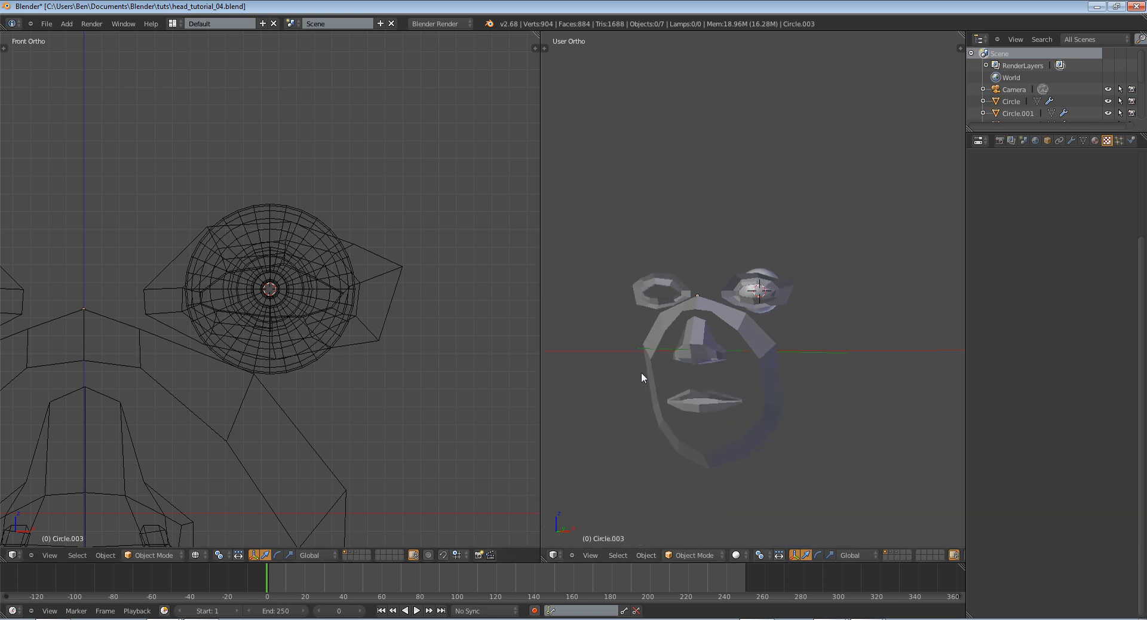
pyautogui.scroll(-5, 169, 423)
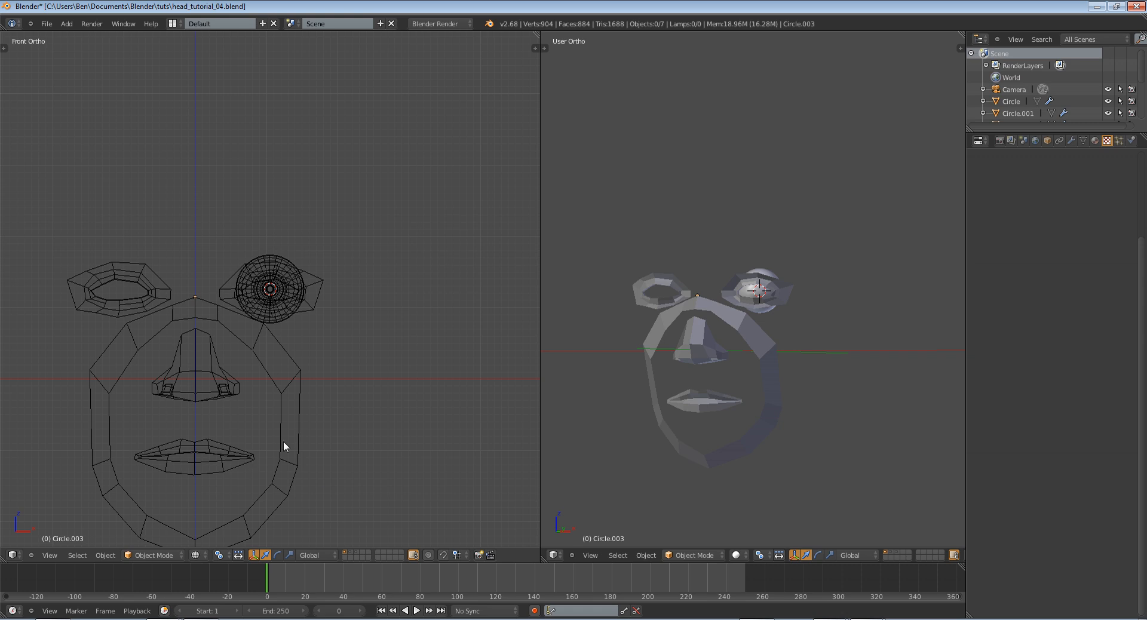
pyautogui.moveTo(756, 404); pyautogui.dragTo(659, 387, button='middle')
pyautogui.moveTo(584, 352); pyautogui.dragTo(683, 357, button='middle')
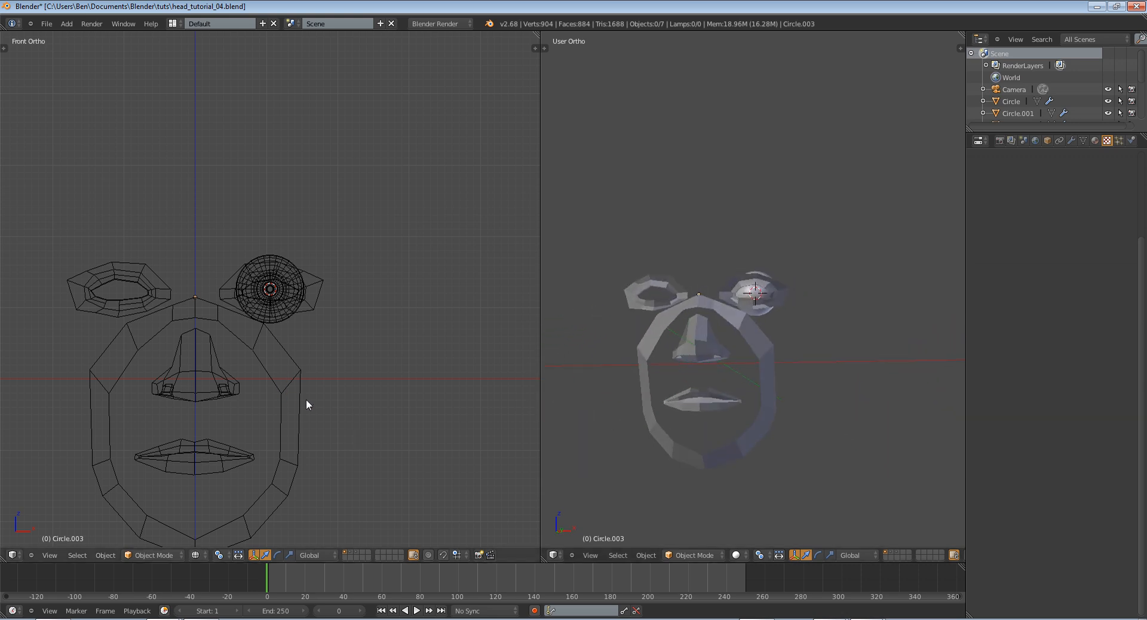